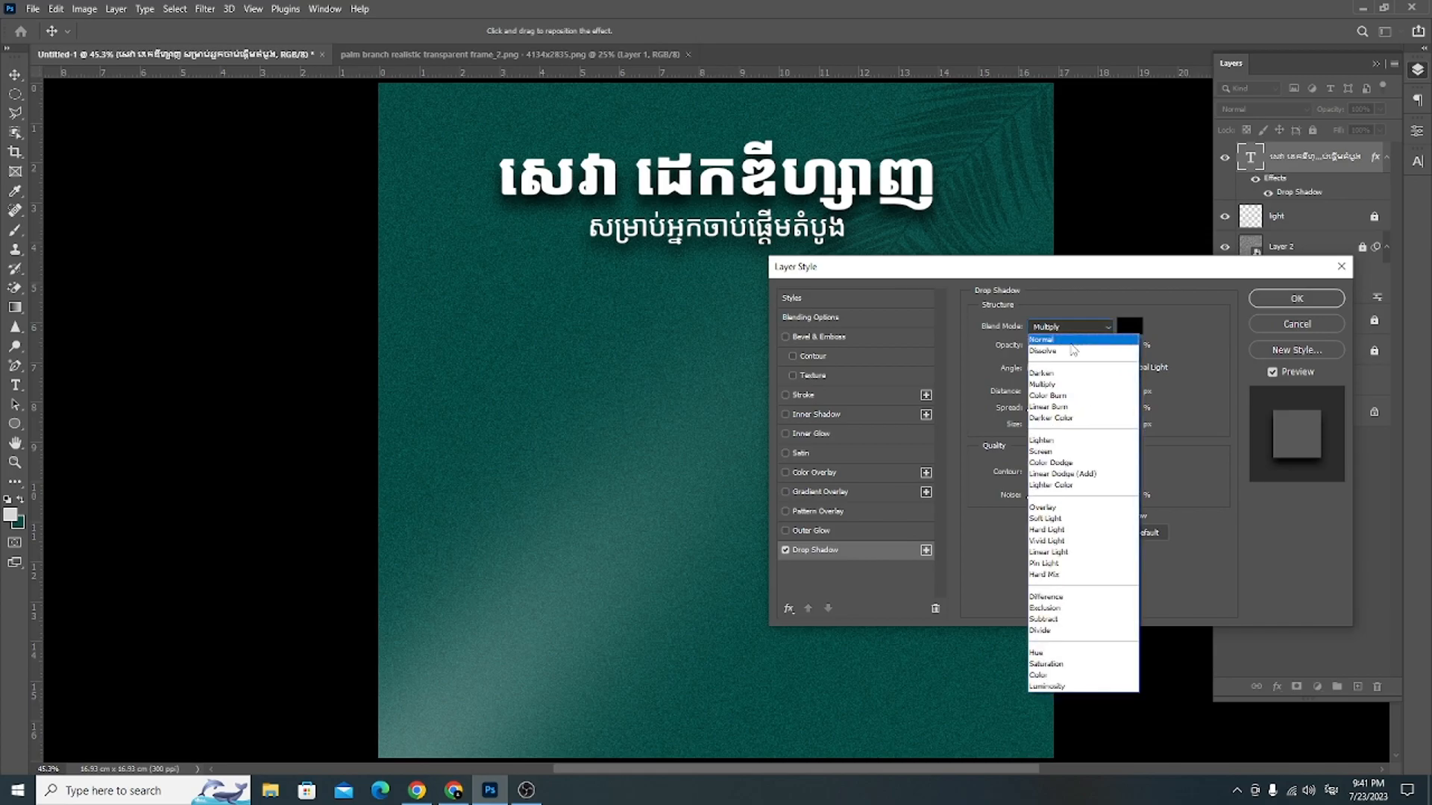
# Step: Set the heading text's drop shadow to Normal blending, shift it closer to the letters, adjust its size, and lower its opacity
pyautogui.moveTo(1063, 397); pyautogui.dragTo(1032, 426)
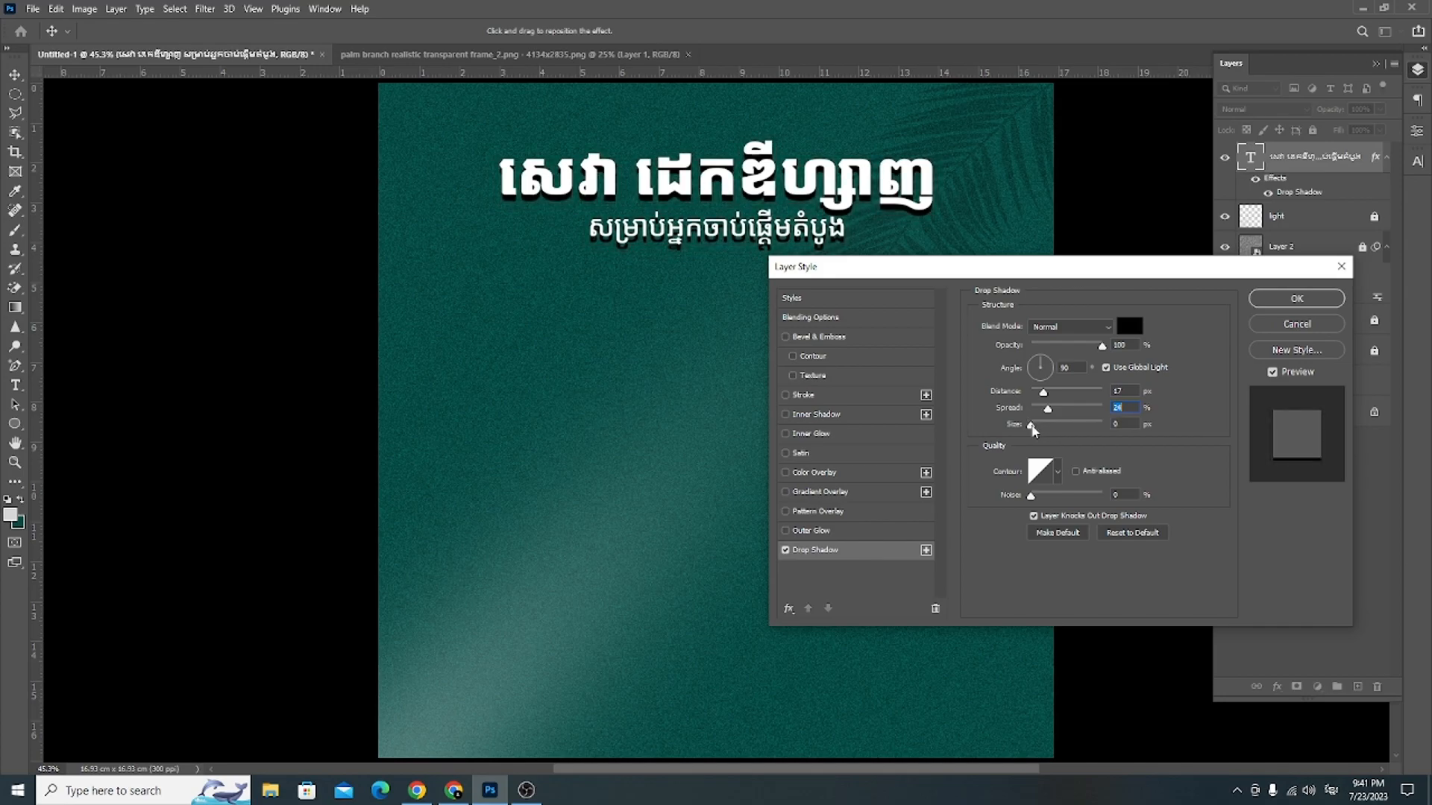
pyautogui.moveTo(783, 218); pyautogui.dragTo(782, 215)
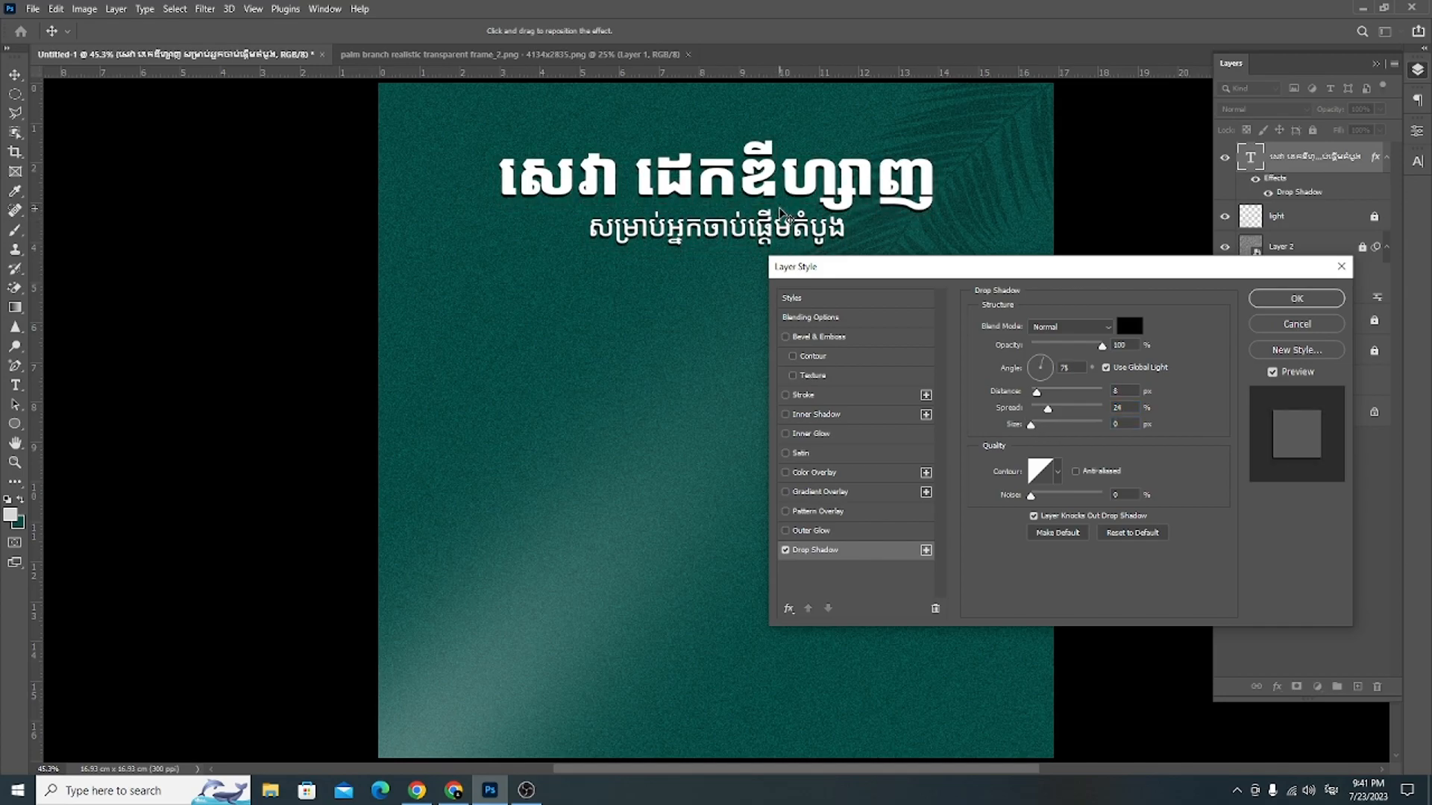
pyautogui.moveTo(1032, 425); pyautogui.dragTo(1049, 415)
pyautogui.moveTo(1103, 350); pyautogui.dragTo(1071, 354)
pyautogui.click(1299, 300)
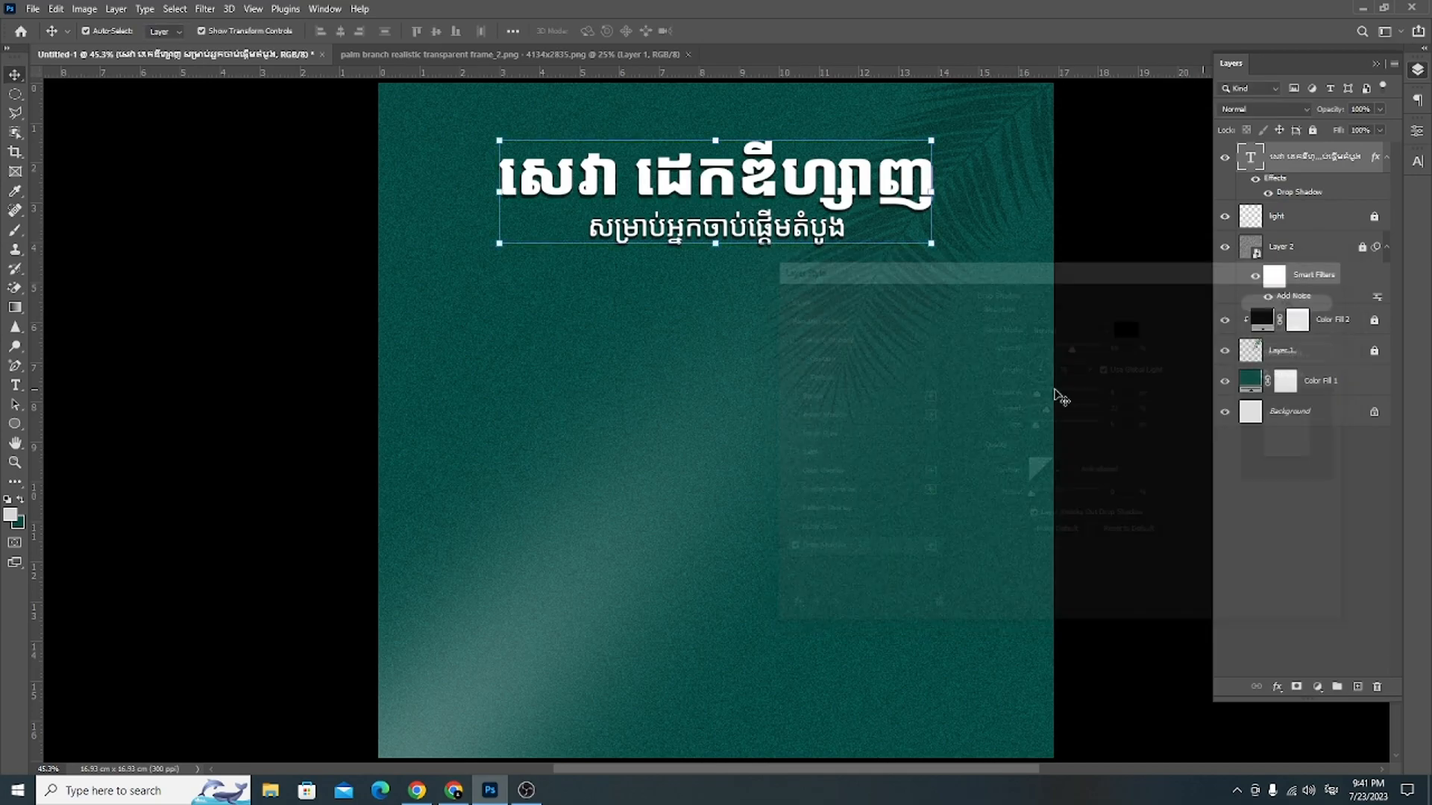
# Step: Close the palm branch PNG document, keeping the poster document open
pyautogui.scroll(-1, 820, 363)
pyautogui.scroll(3, 820, 363)
pyautogui.scroll(-3, 820, 363)
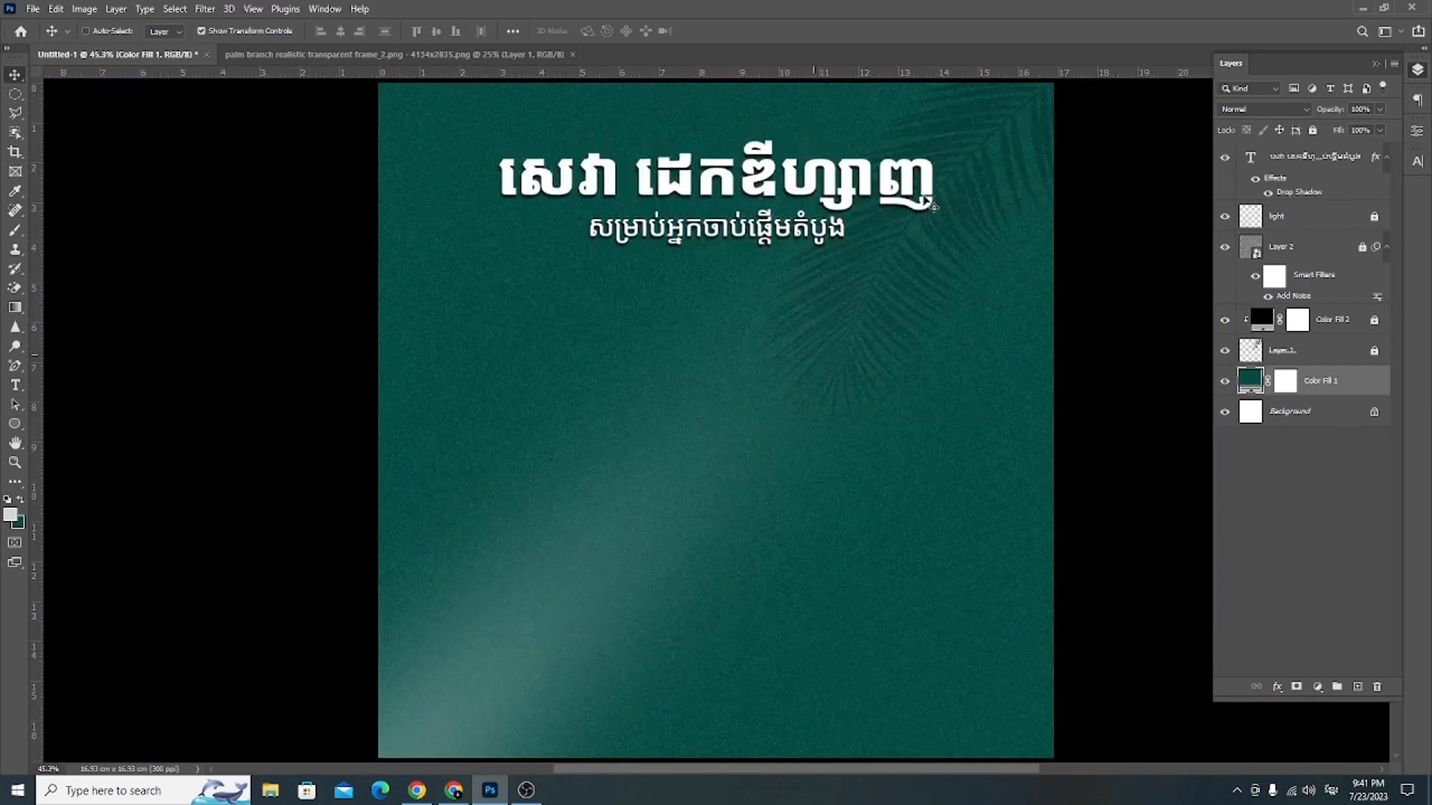
pyautogui.scroll(-1, 857, 219)
pyautogui.scroll(1, 642, 313)
pyautogui.click(321, 54)
pyautogui.click(572, 55)
# Step: Start opening a file and browse to the File Design folder on the Desktop
pyautogui.click(33, 9)
pyautogui.click(56, 46)
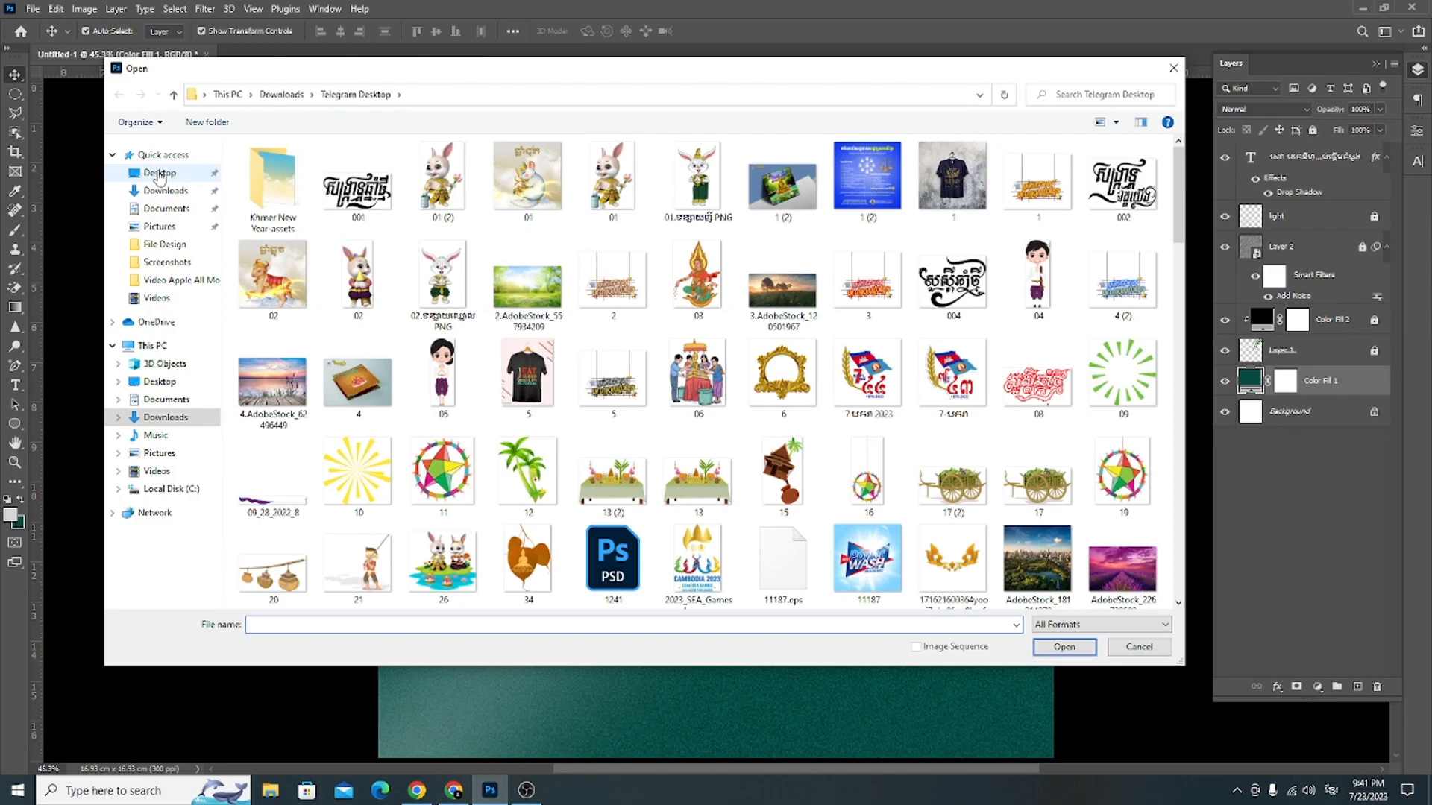
pyautogui.click(159, 174)
pyautogui.doubleClick(322, 167)
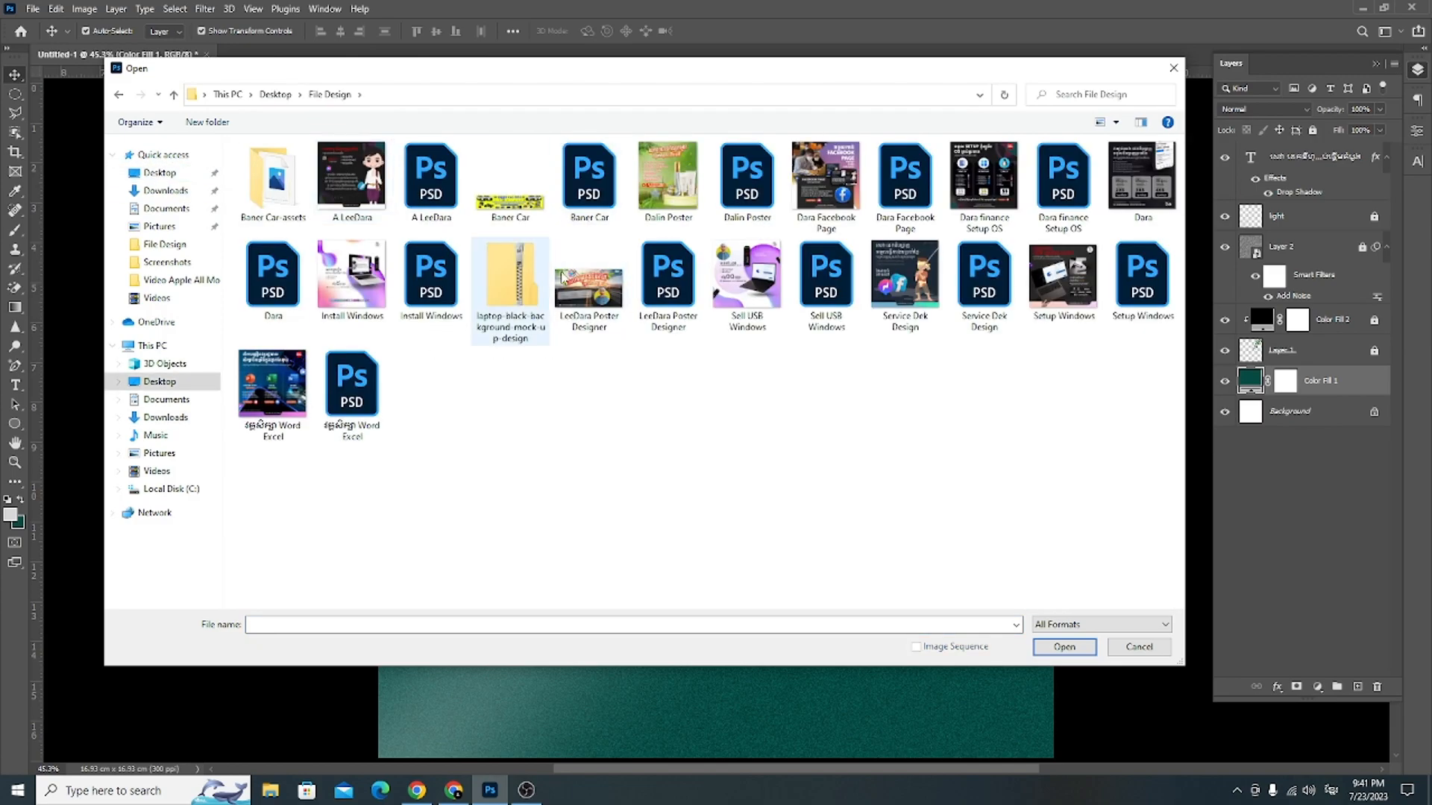
# Step: Move the laptop-black-background-mock-up-design archive from the File Design folder to the Photos Download Facebook folder on the Desktop
pyautogui.click(517, 291)
pyautogui.rightClick(517, 286)
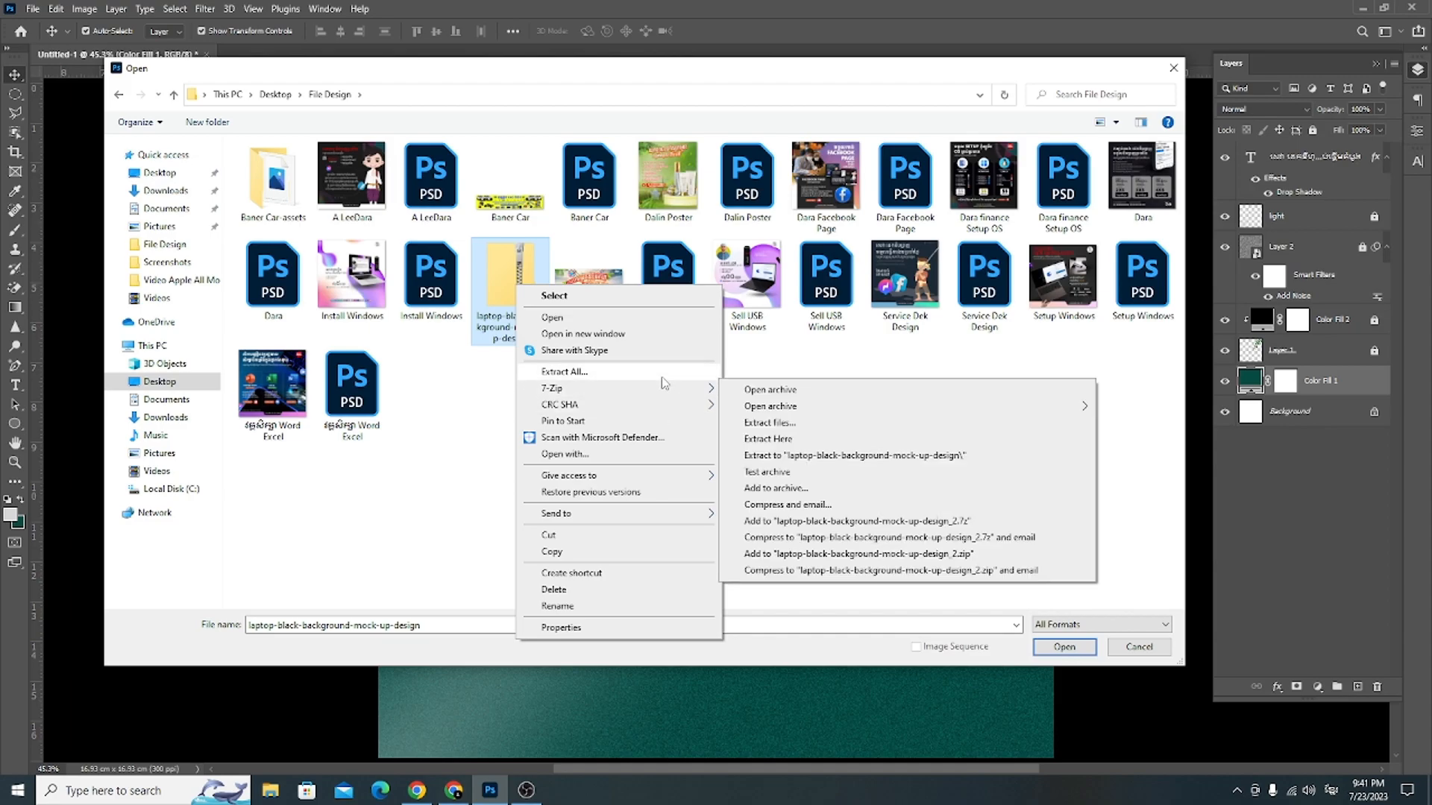
pyautogui.click(540, 292)
pyautogui.rightClick(537, 288)
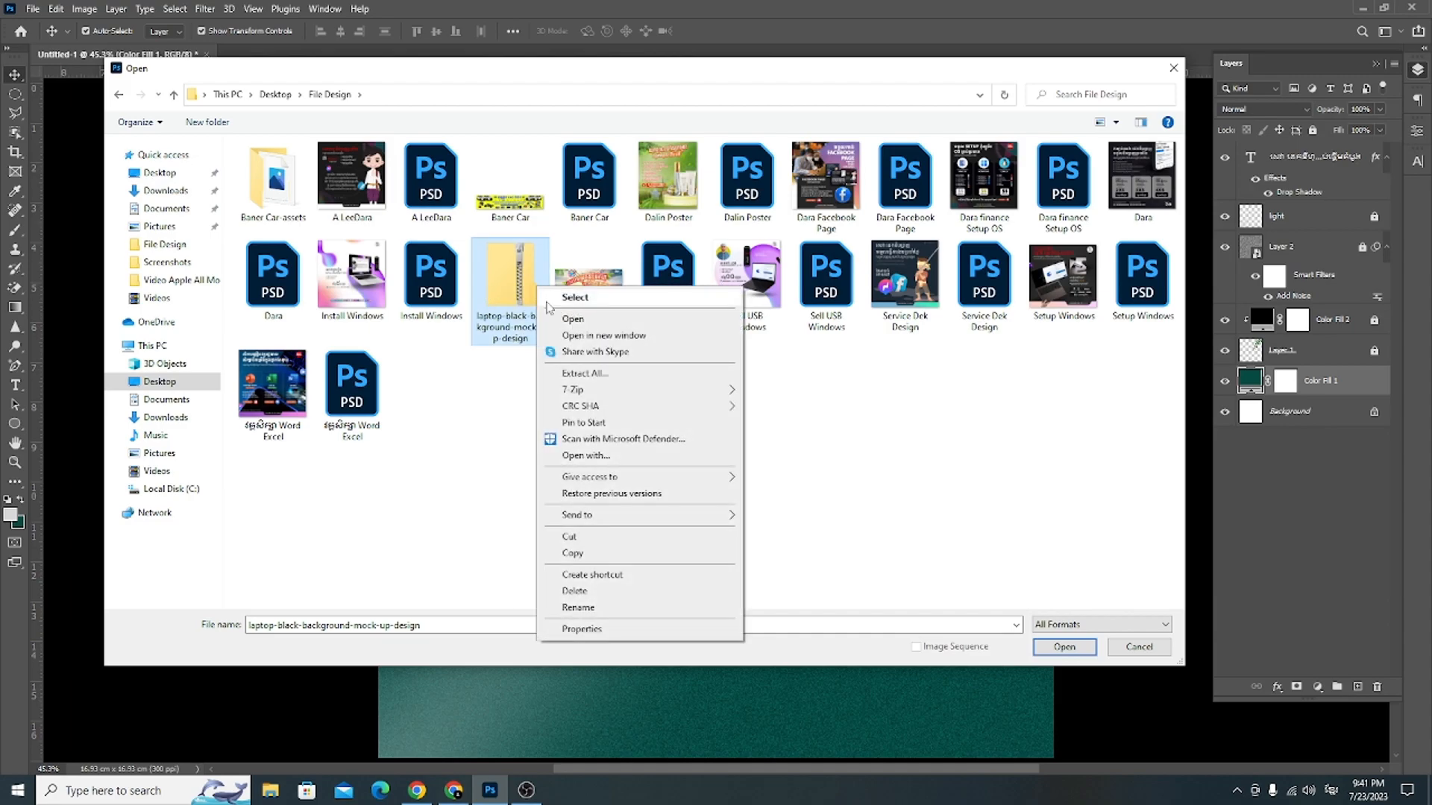
pyautogui.click(569, 537)
pyautogui.click(168, 179)
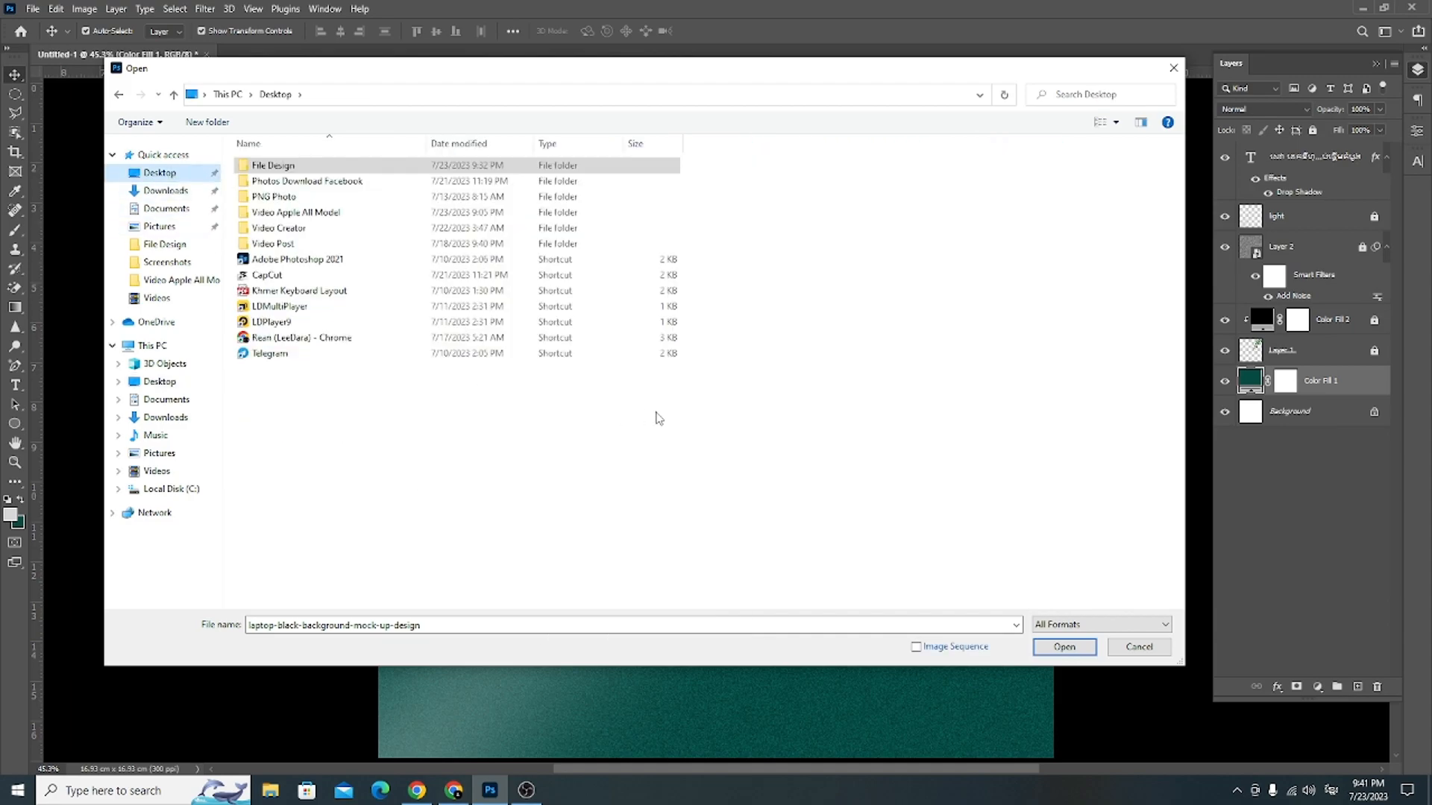
pyautogui.rightClick(656, 414)
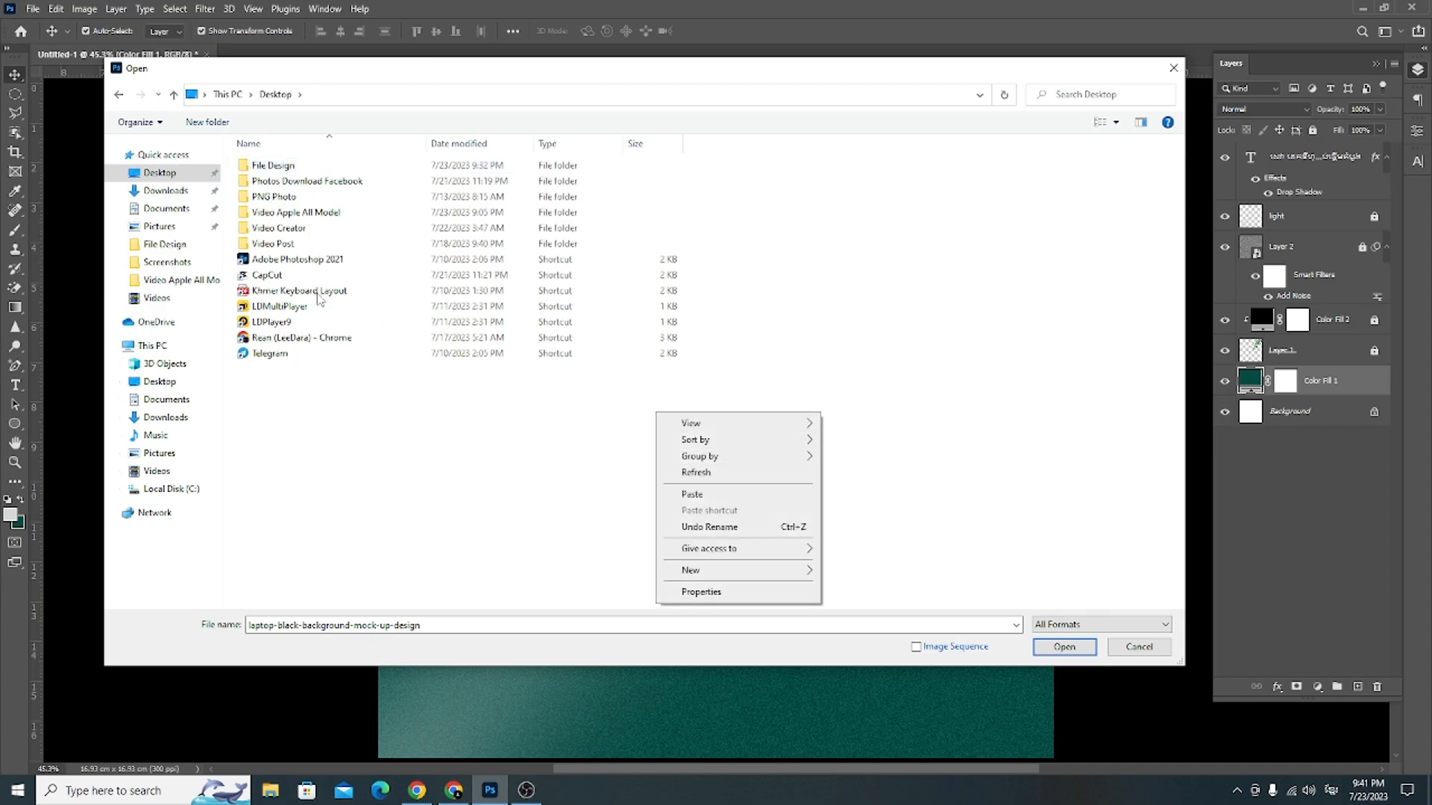
pyautogui.doubleClick(293, 182)
pyautogui.rightClick(422, 495)
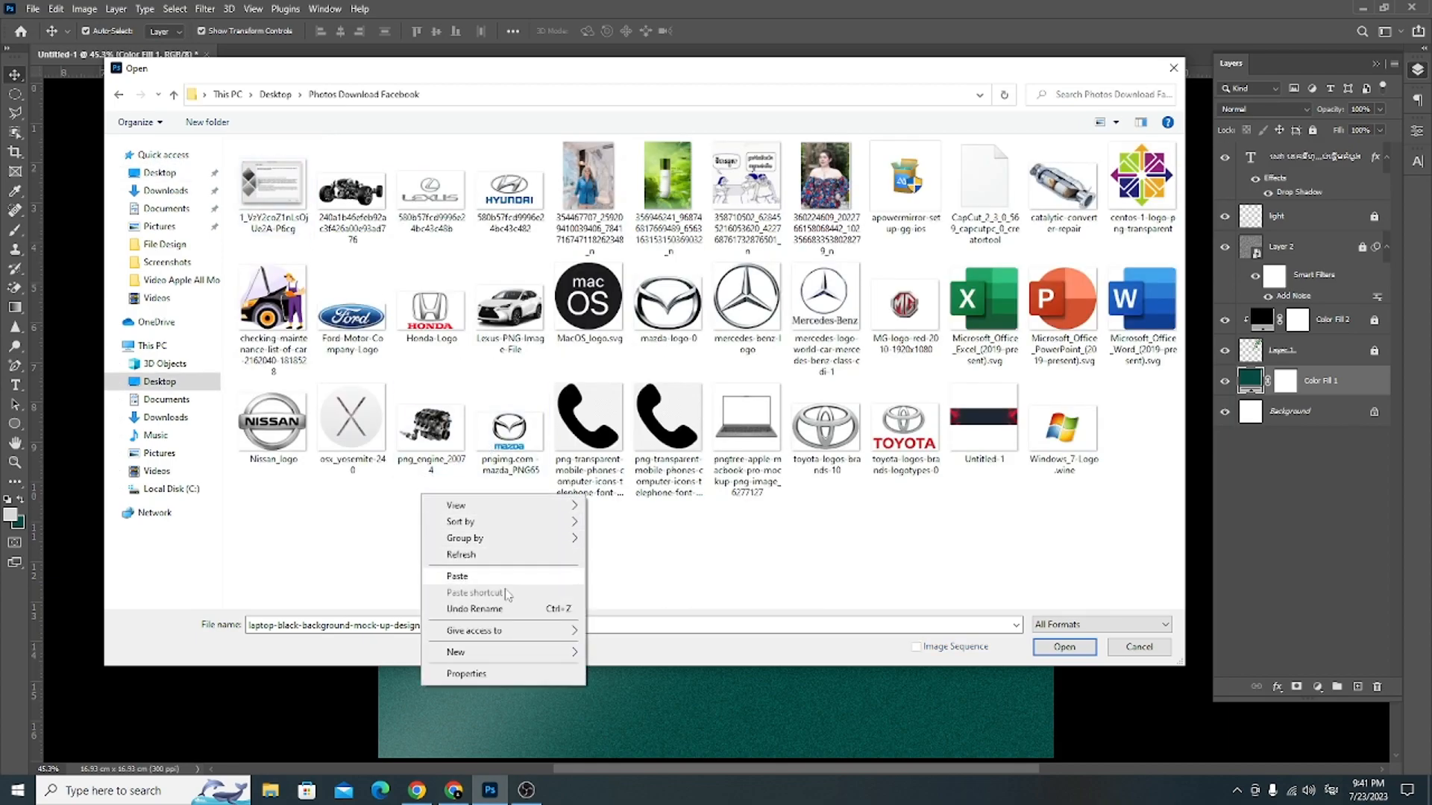
pyautogui.click(492, 576)
# Step: Extract the laptop mockup archive with 7-Zip into a folder of the same name and open its OPTY431 Photoshop file
pyautogui.rightClick(1153, 419)
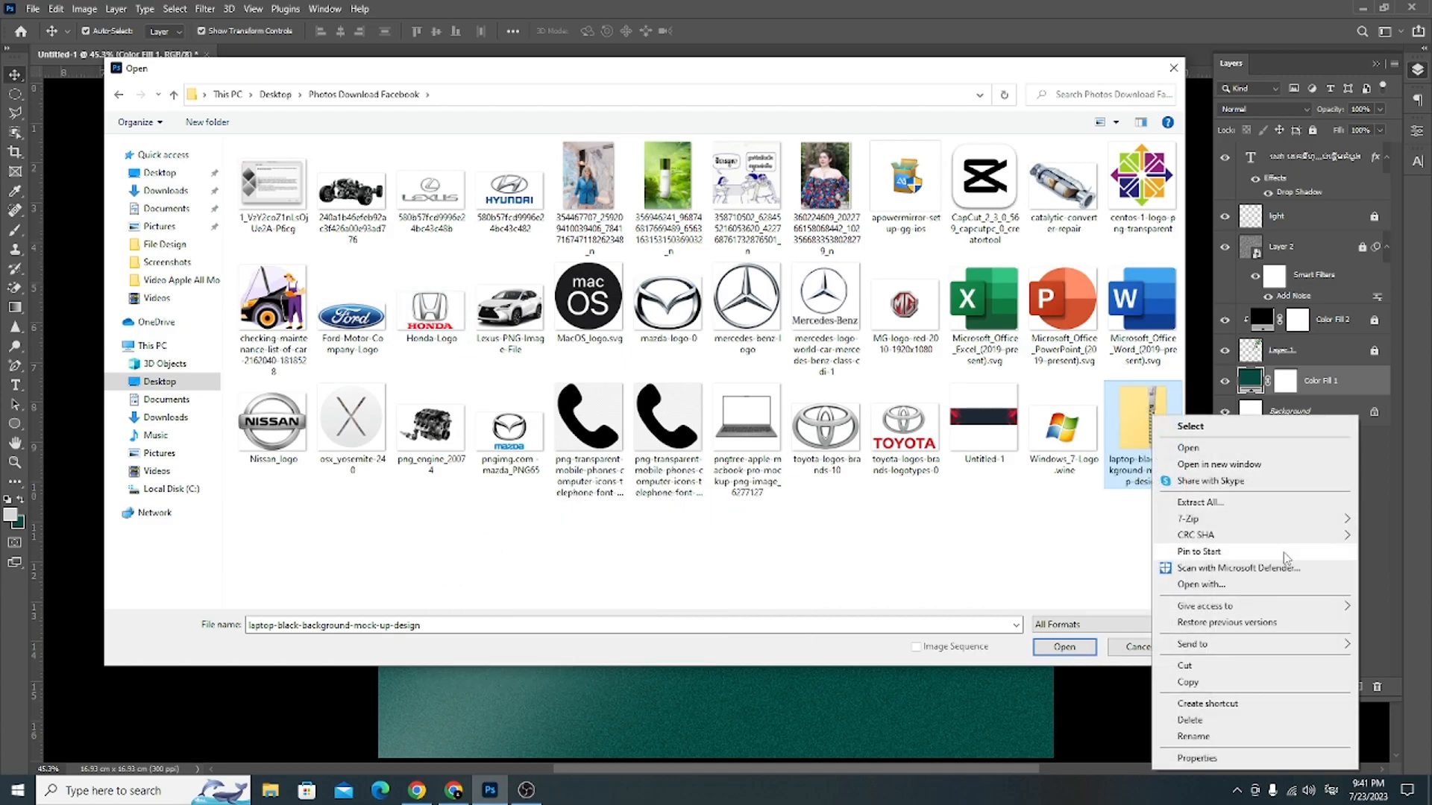
pyautogui.moveTo(1288, 527)
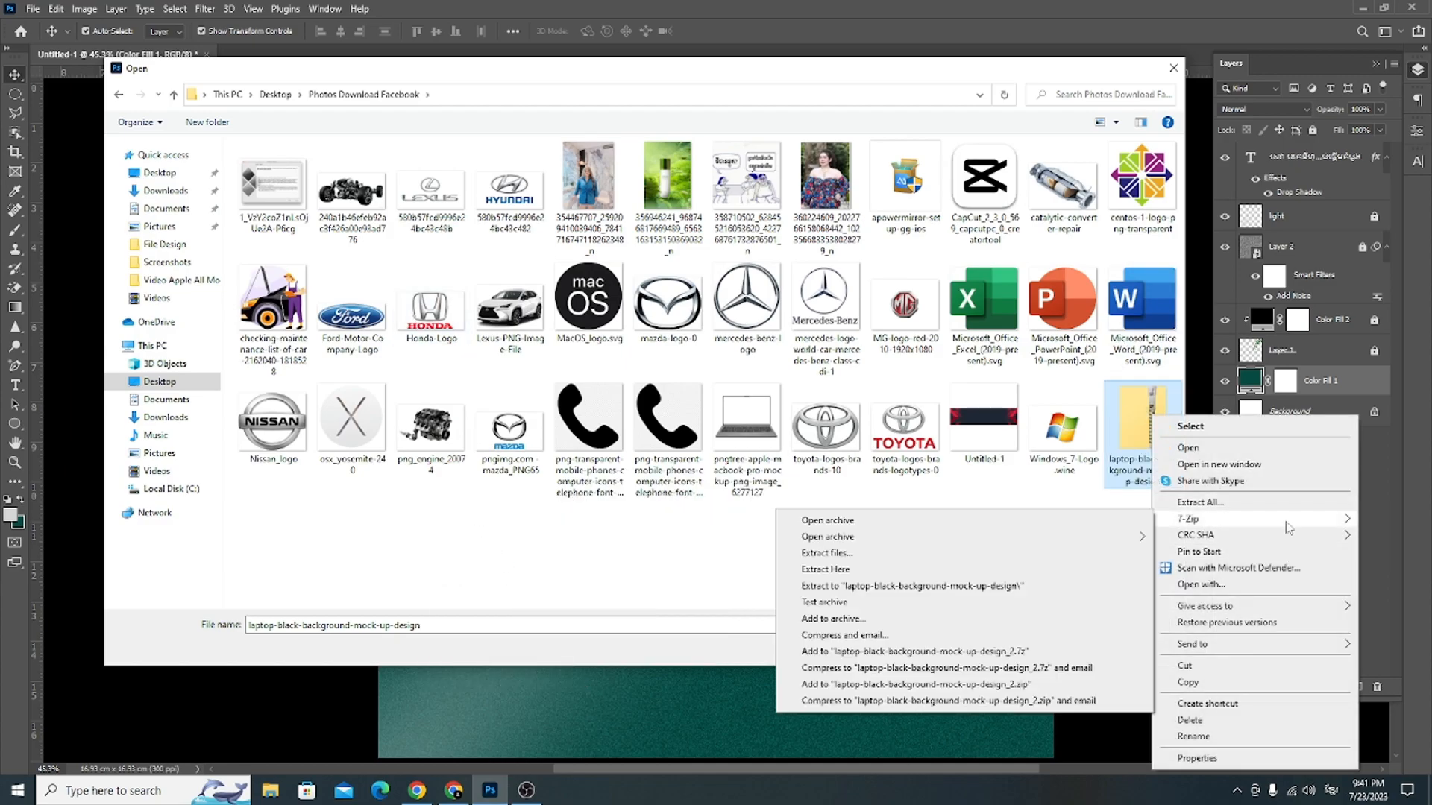
pyautogui.click(857, 585)
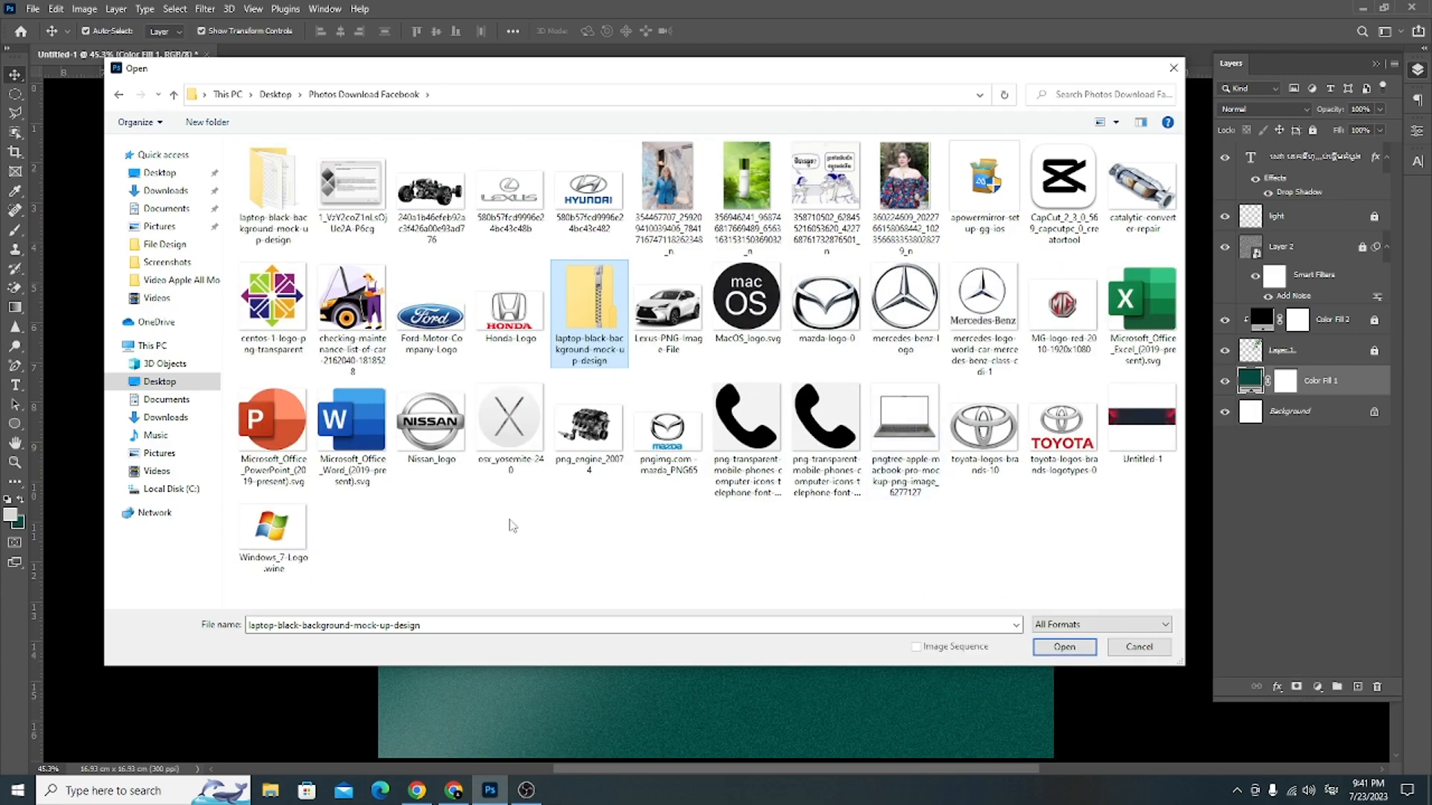
pyautogui.doubleClick(287, 209)
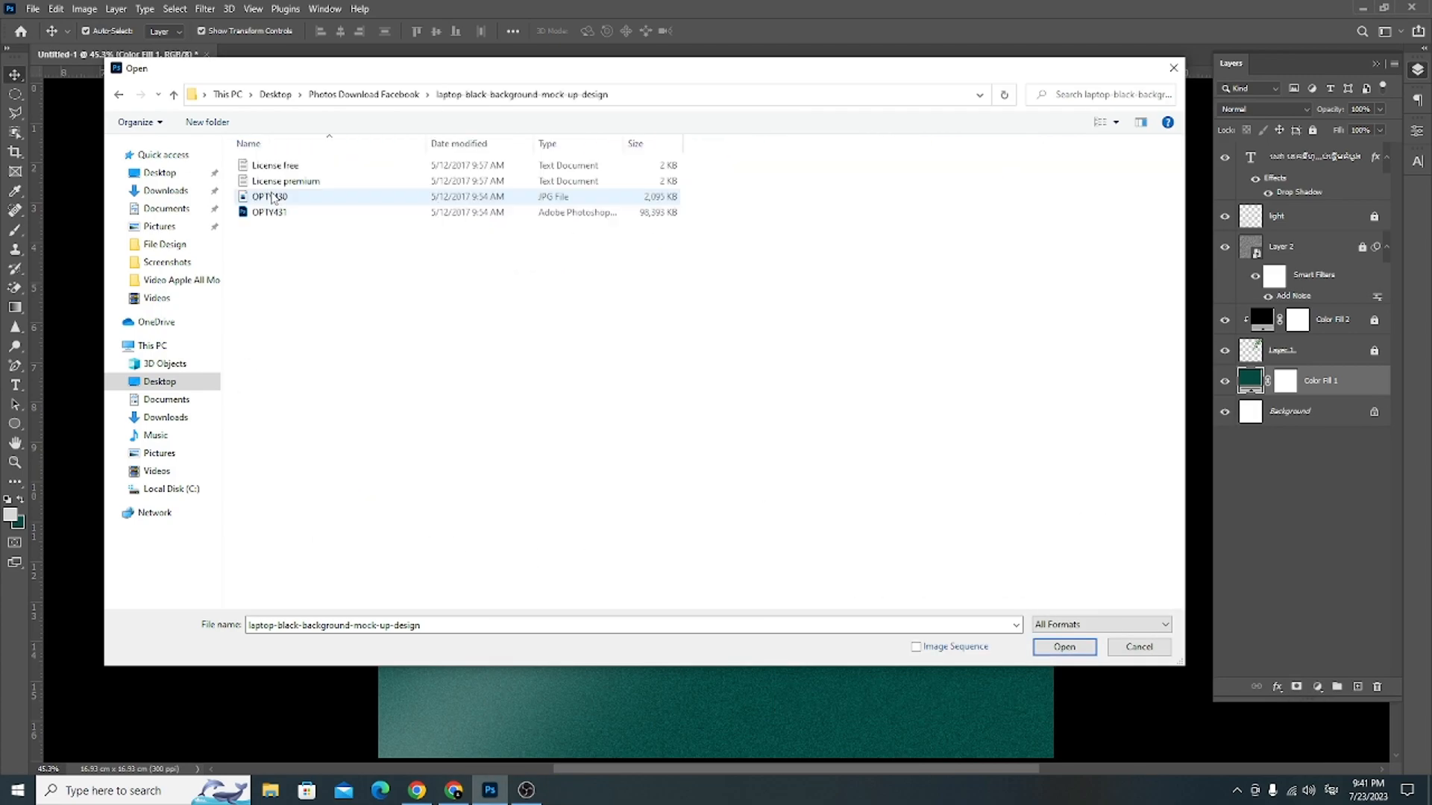
pyautogui.doubleClick(270, 213)
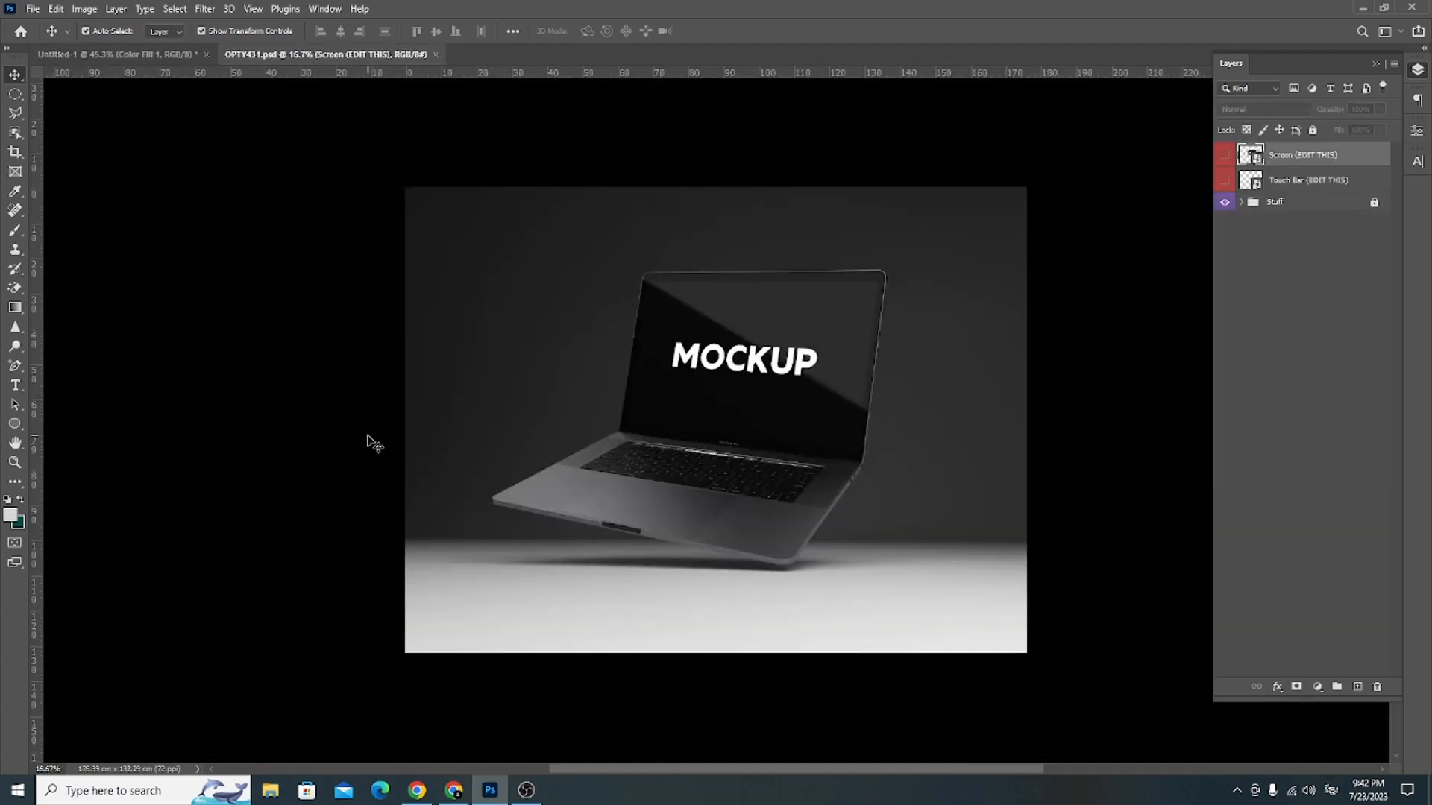
# Step: Inspect how the laptop mockup is built by expanding the Stuff group and toggling layer visibility, including the Render layer
pyautogui.click(740, 412)
pyautogui.moveTo(687, 512); pyautogui.dragTo(820, 537)
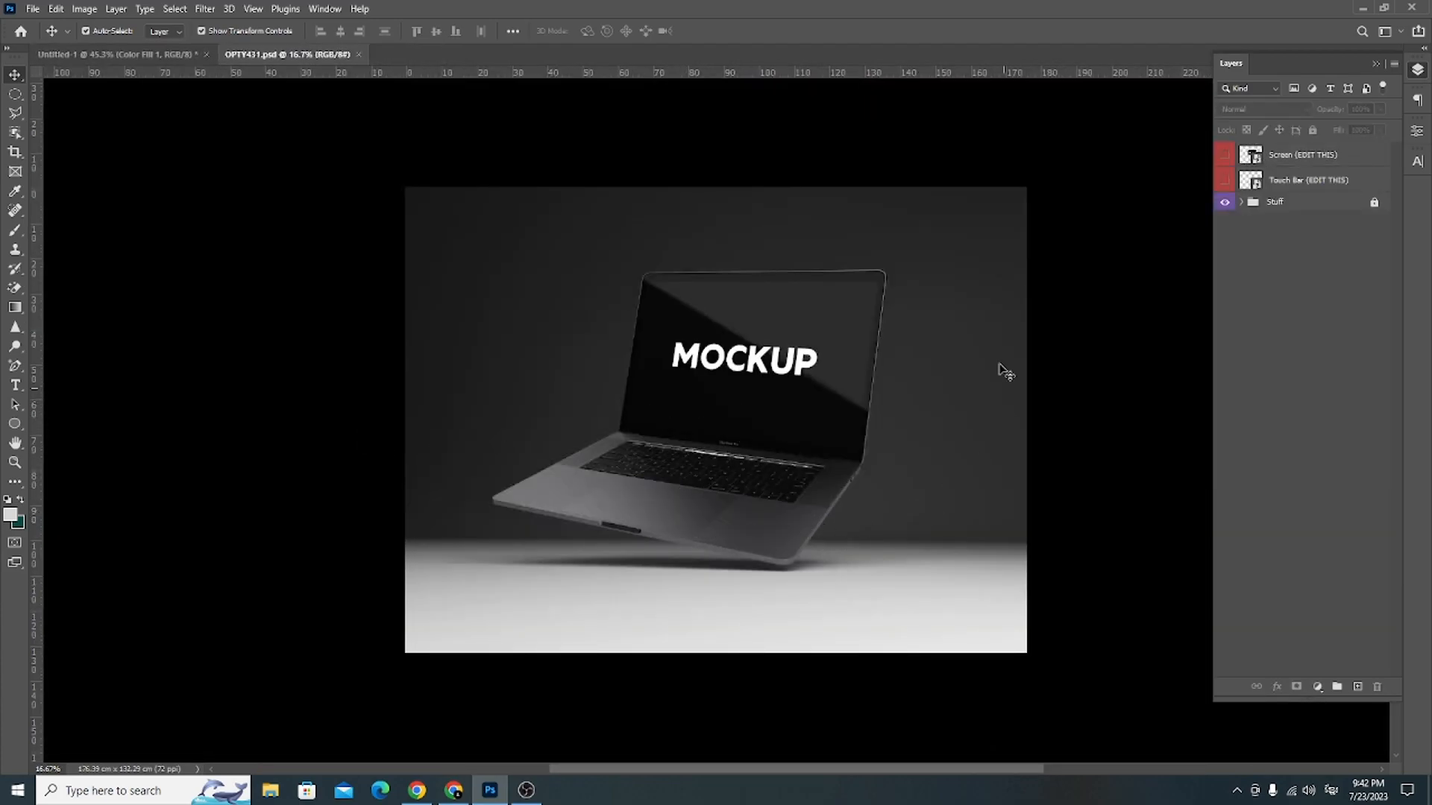
pyautogui.click(1224, 156)
pyautogui.click(1225, 156)
pyautogui.click(1242, 202)
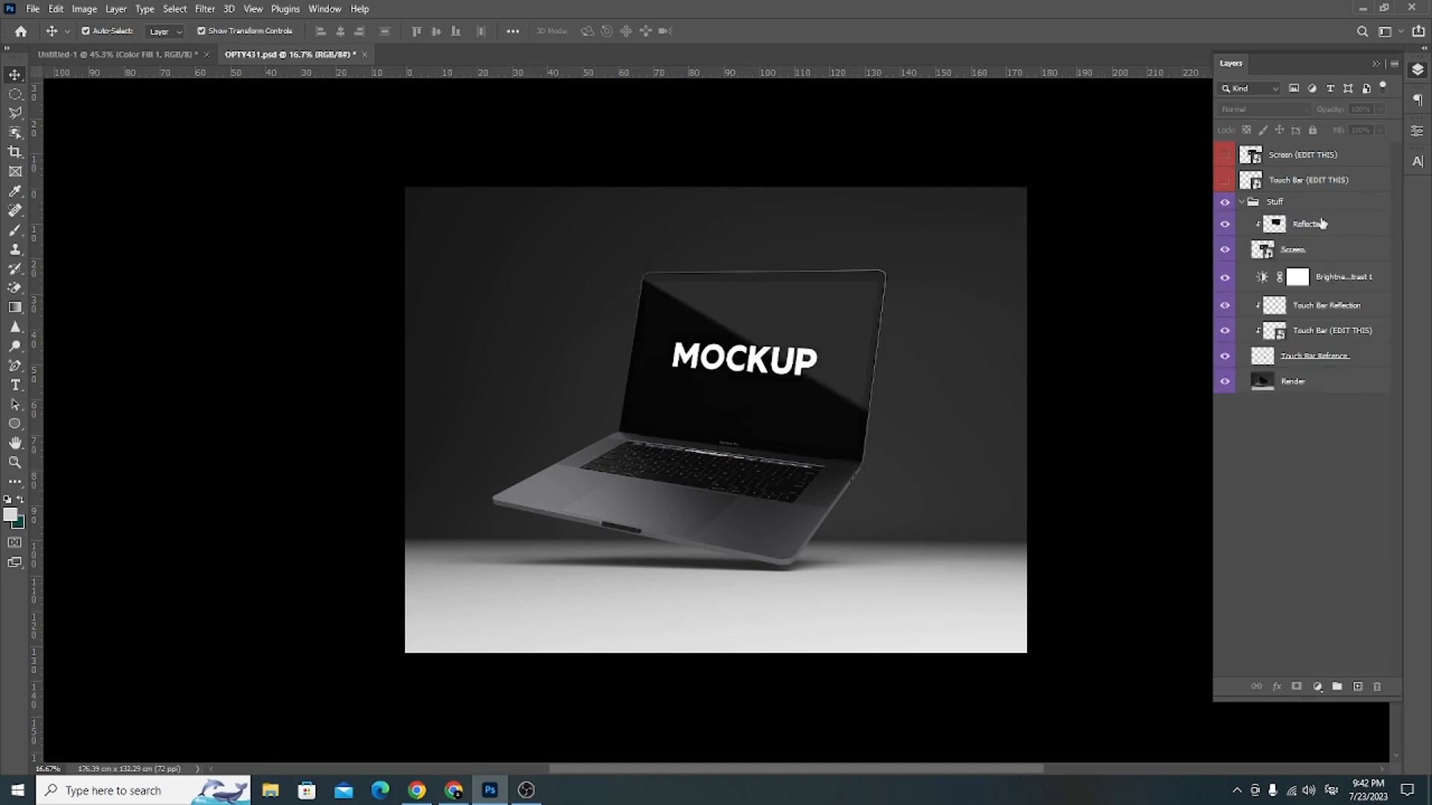
pyautogui.click(1226, 204)
pyautogui.click(1227, 206)
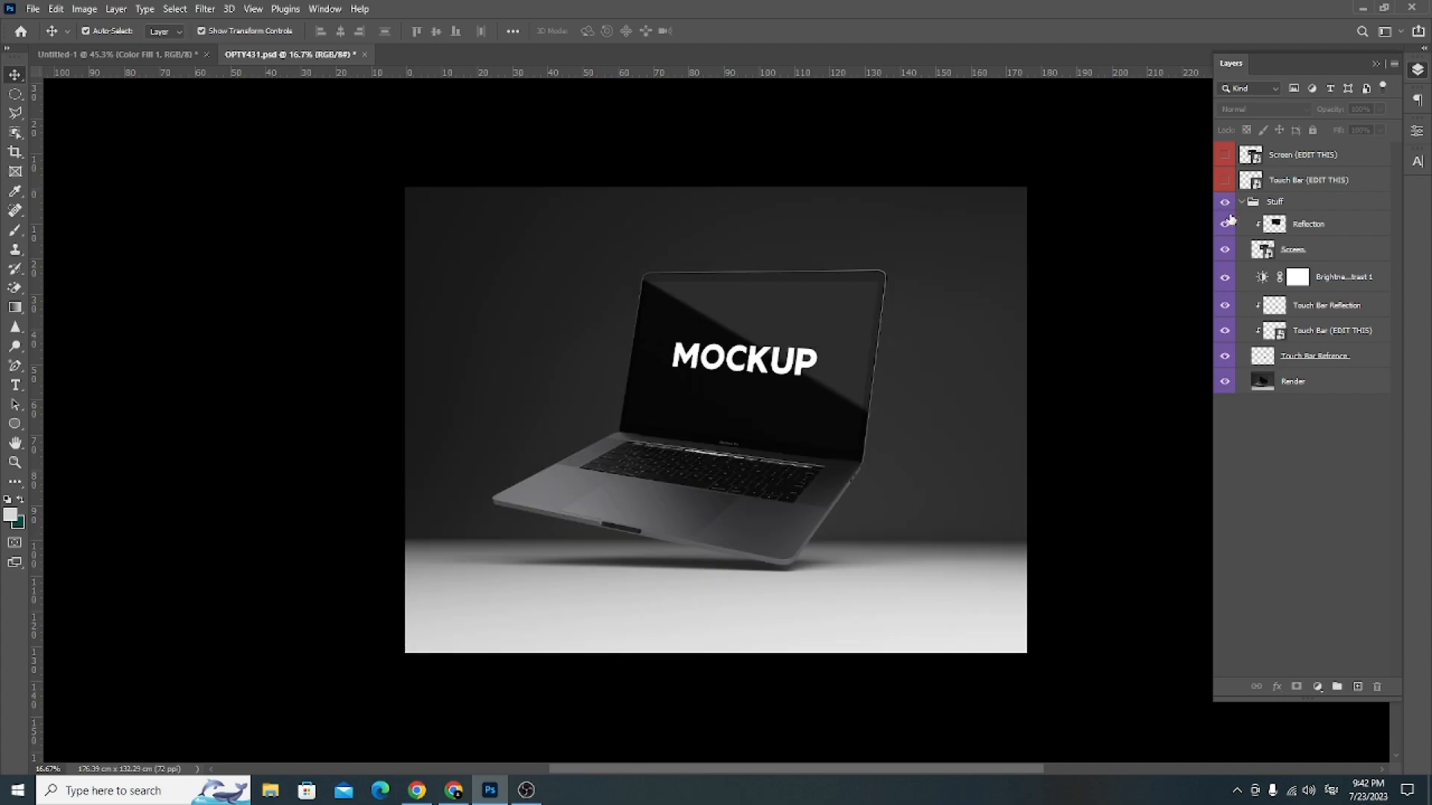
pyautogui.click(1278, 384)
pyautogui.click(1225, 381)
pyautogui.click(1224, 382)
pyautogui.click(1224, 382)
pyautogui.click(1223, 381)
# Step: Examine the laptop's screen and keyboard up close, and close OPTY431.psd without saving
pyautogui.click(1091, 389)
pyautogui.click(788, 410)
pyautogui.moveTo(773, 332); pyautogui.dragTo(819, 365)
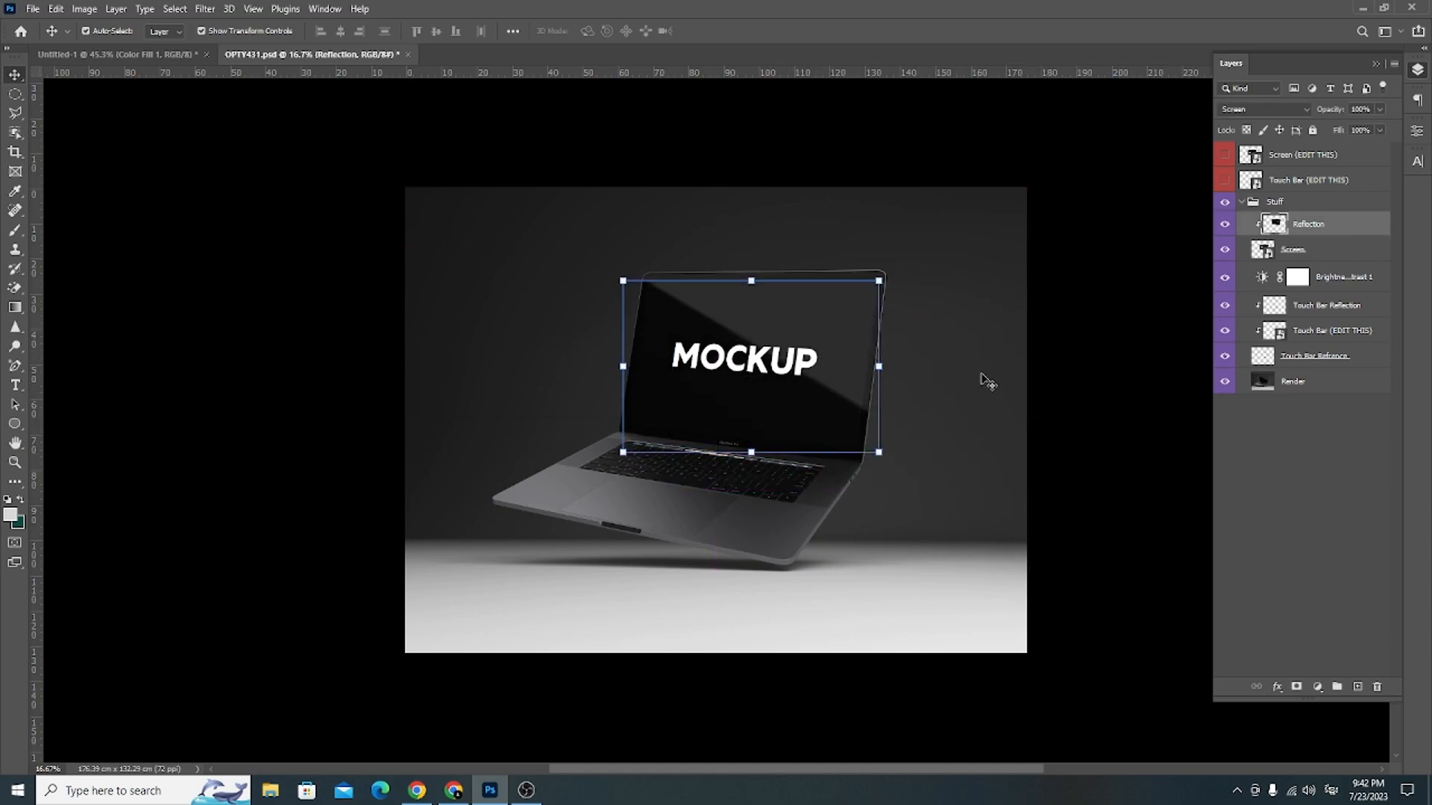
pyautogui.click(915, 378)
pyautogui.scroll(2, 656, 284)
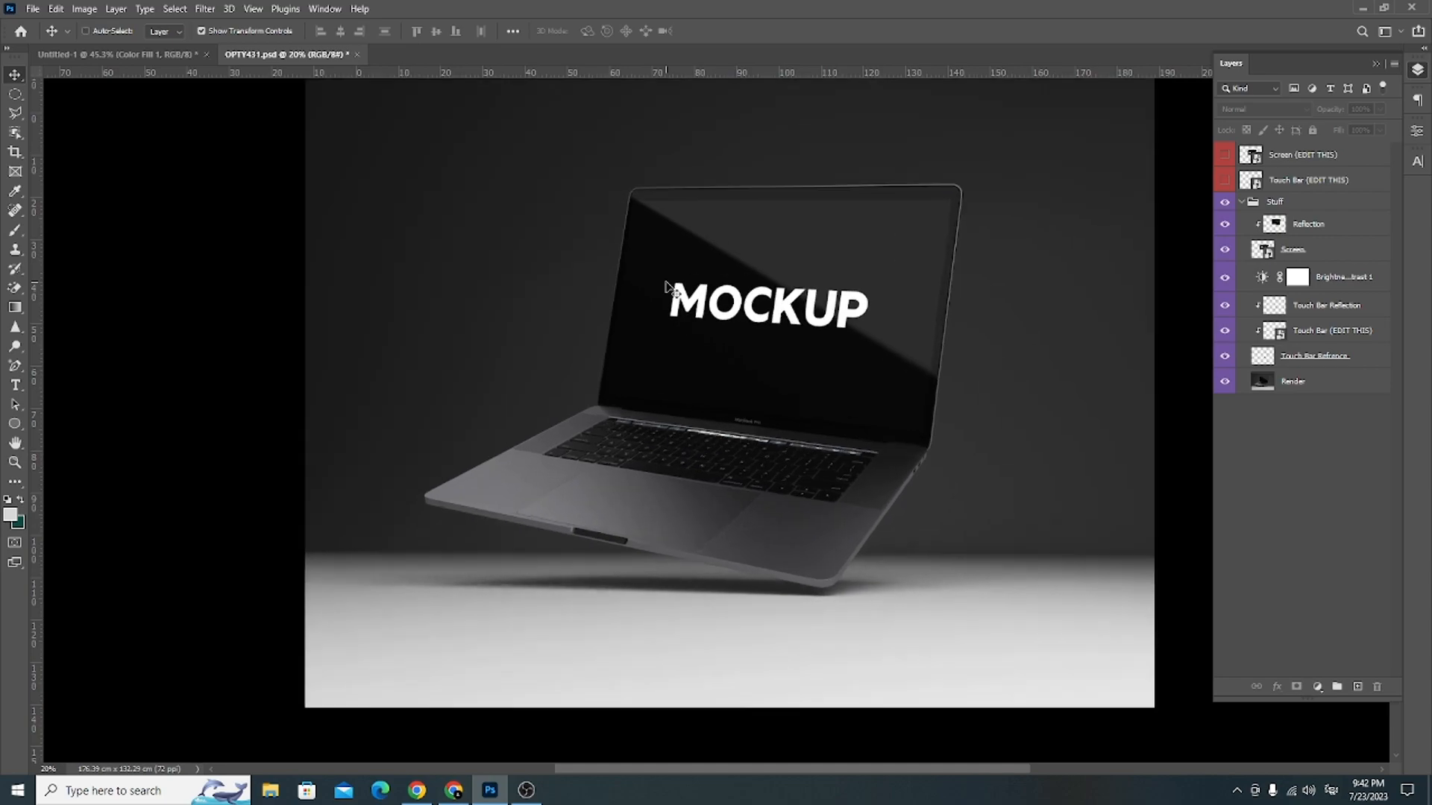
pyautogui.scroll(5, 706, 567)
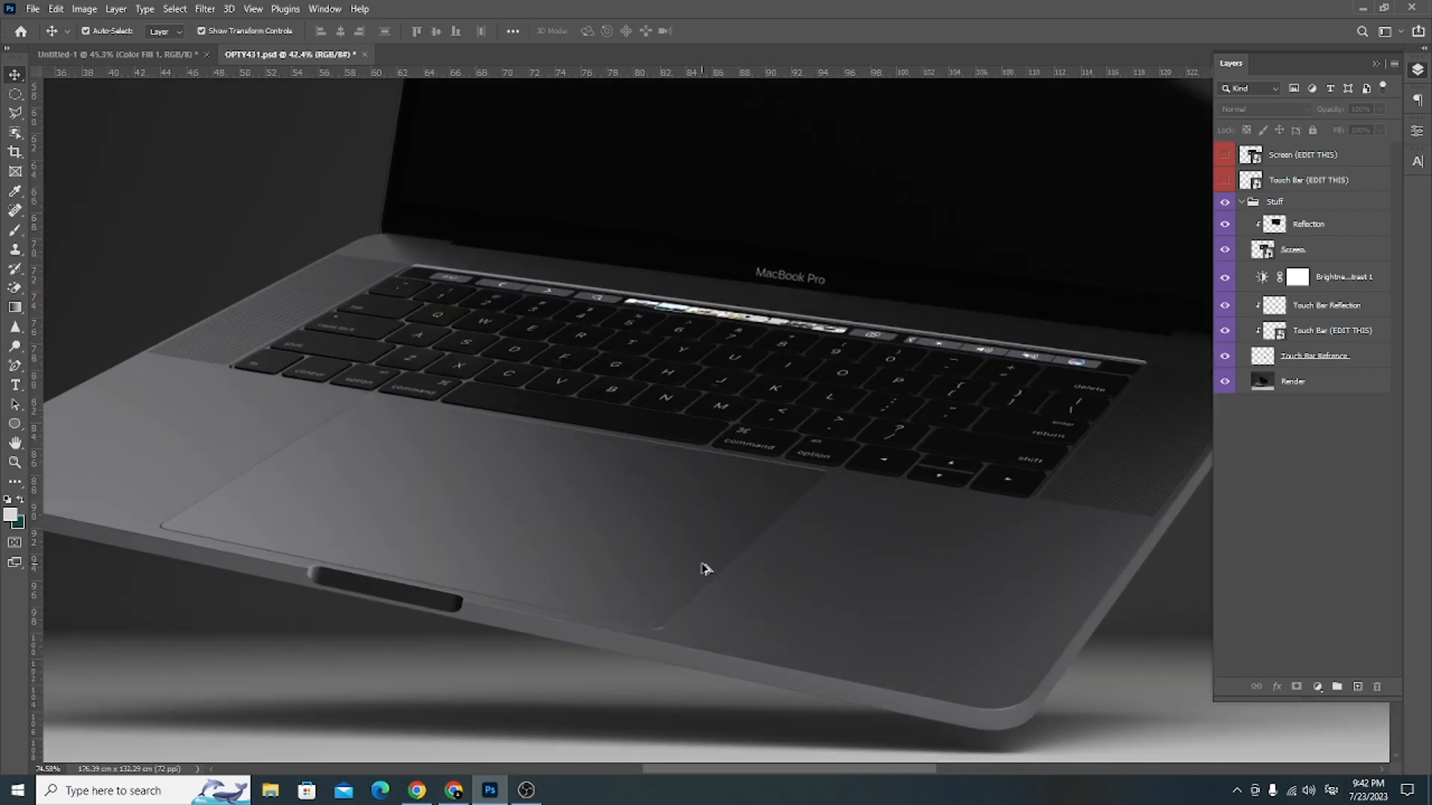
pyautogui.scroll(-5, 706, 566)
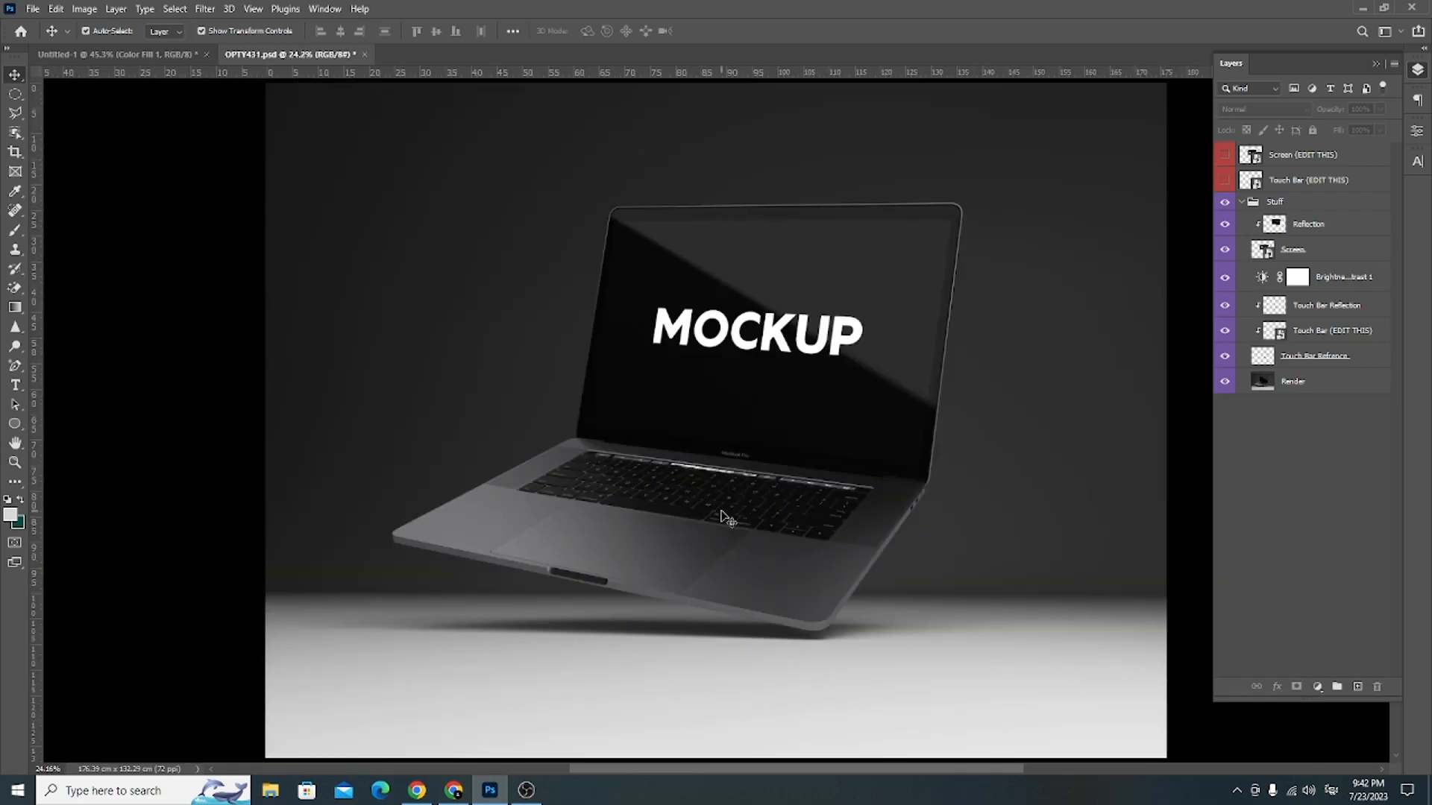
pyautogui.click(365, 54)
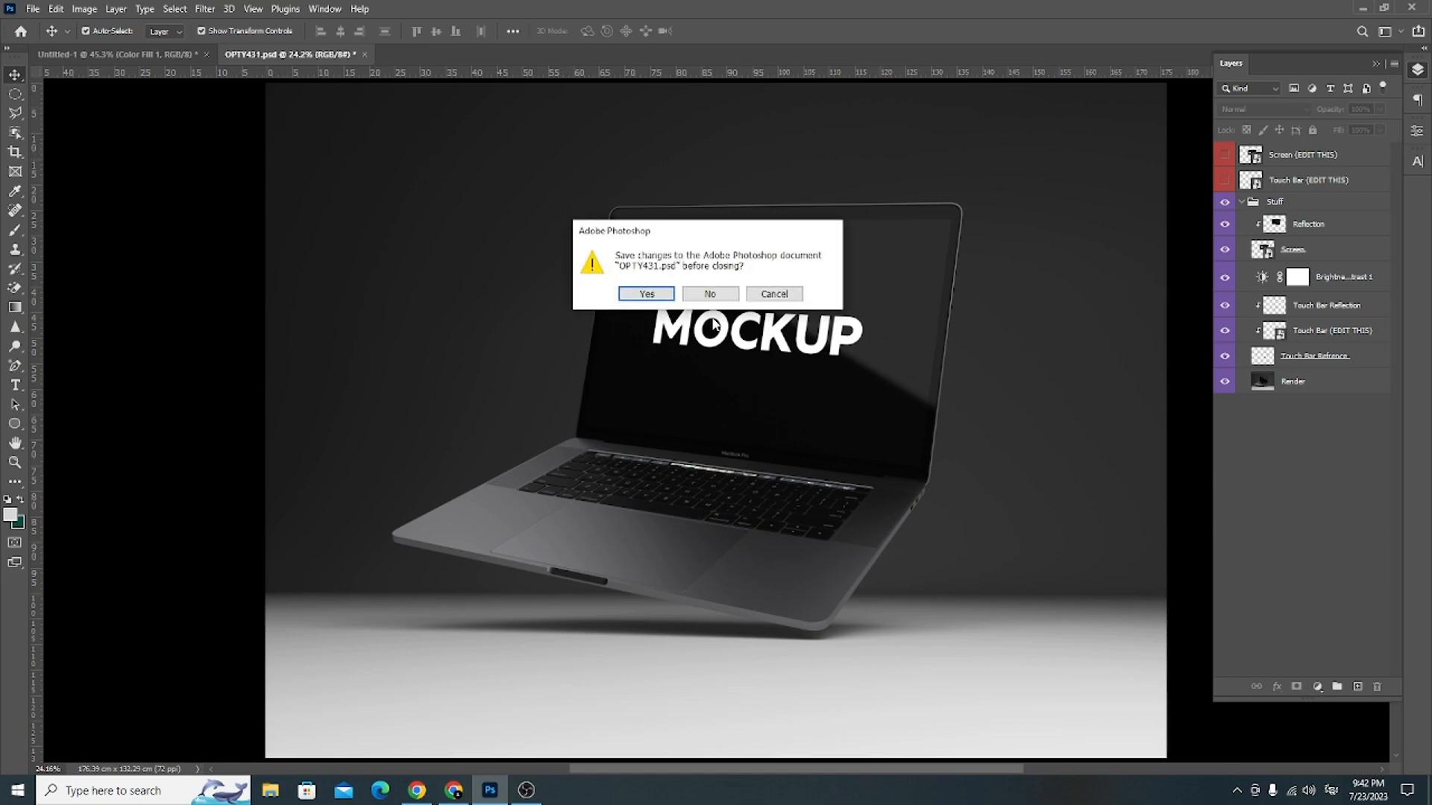
pyautogui.click(707, 298)
# Step: Browse the PNG Photo and Photos Download Facebook folders on the Desktop for a graphic to use in the poster
pyautogui.click(34, 9)
pyautogui.click(51, 39)
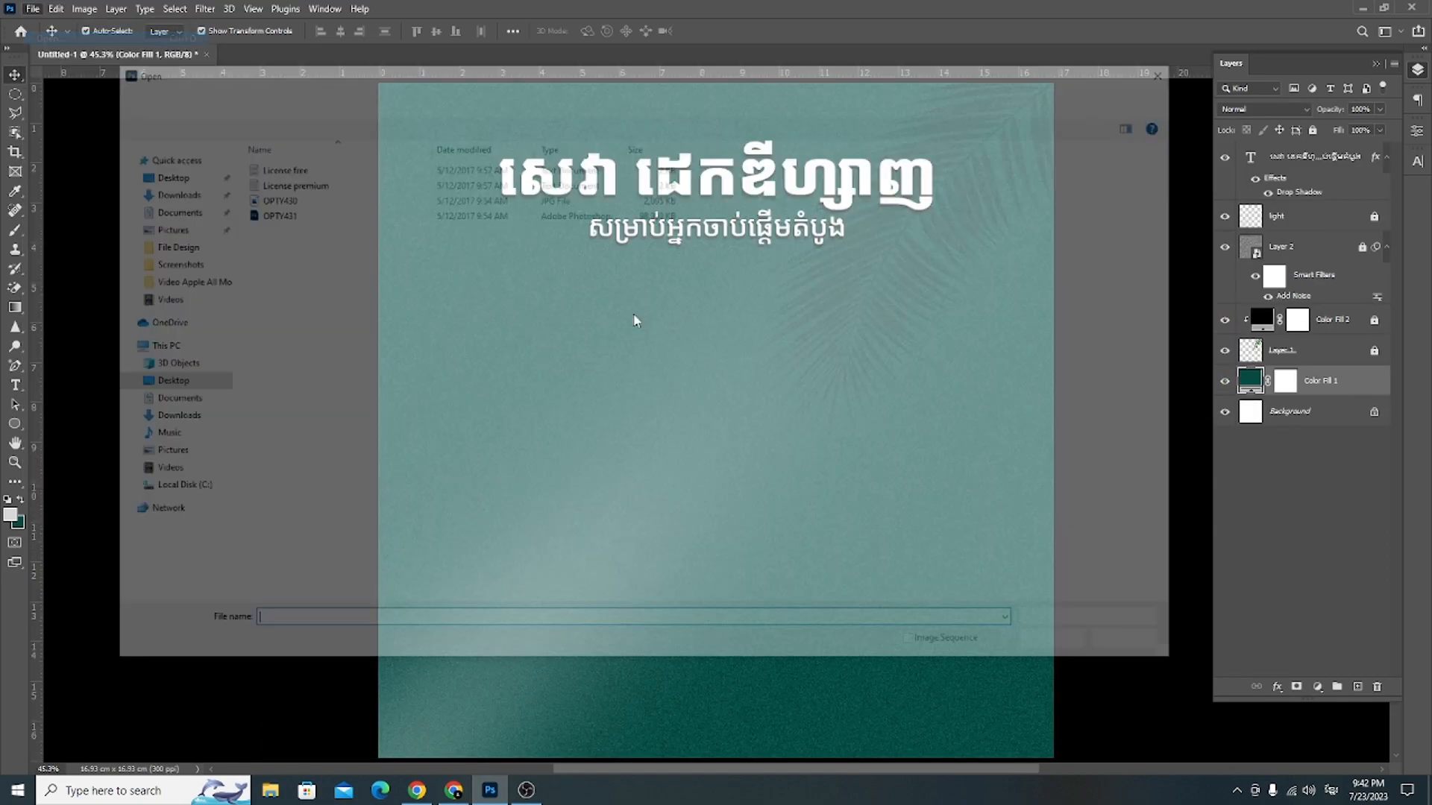
pyautogui.click(160, 172)
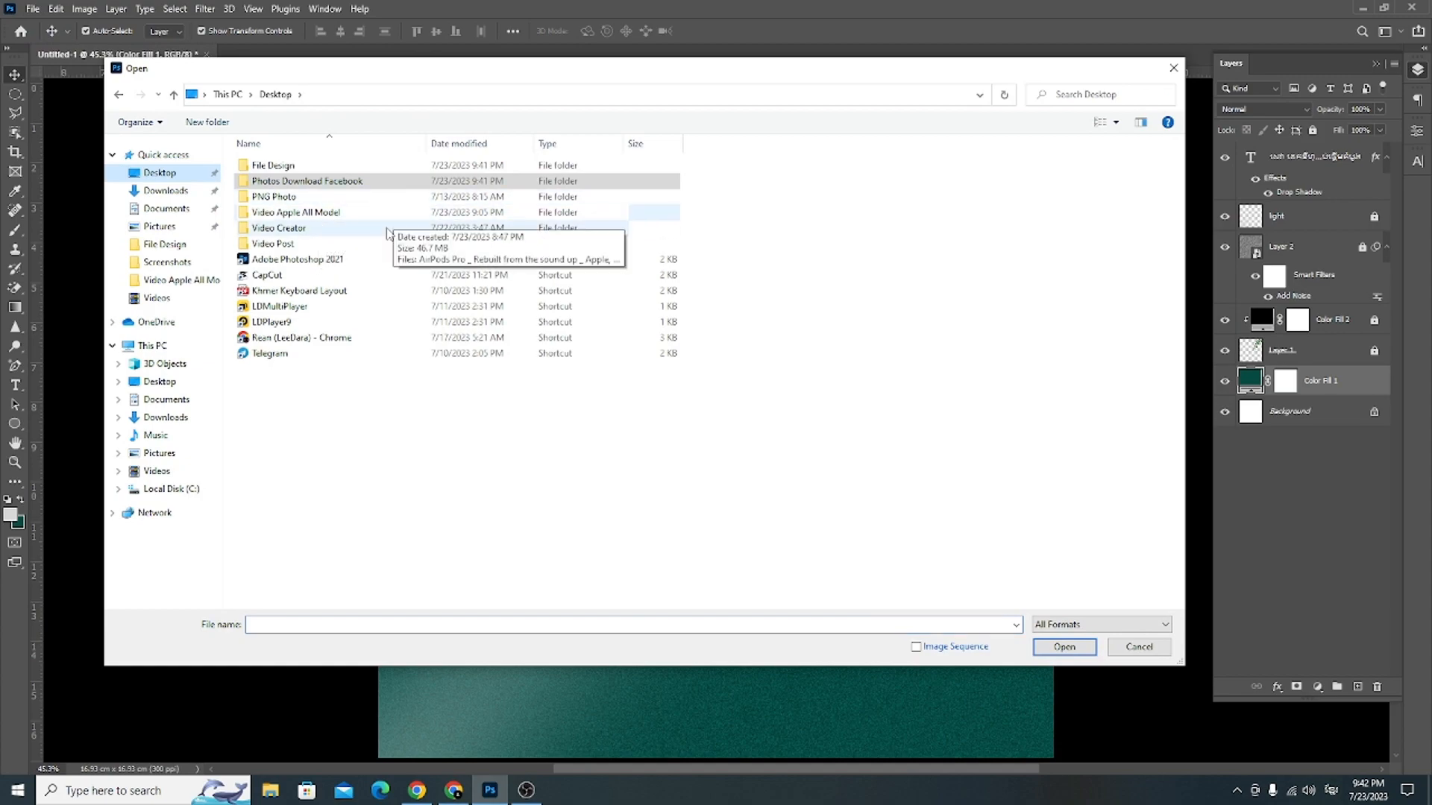
pyautogui.doubleClick(280, 197)
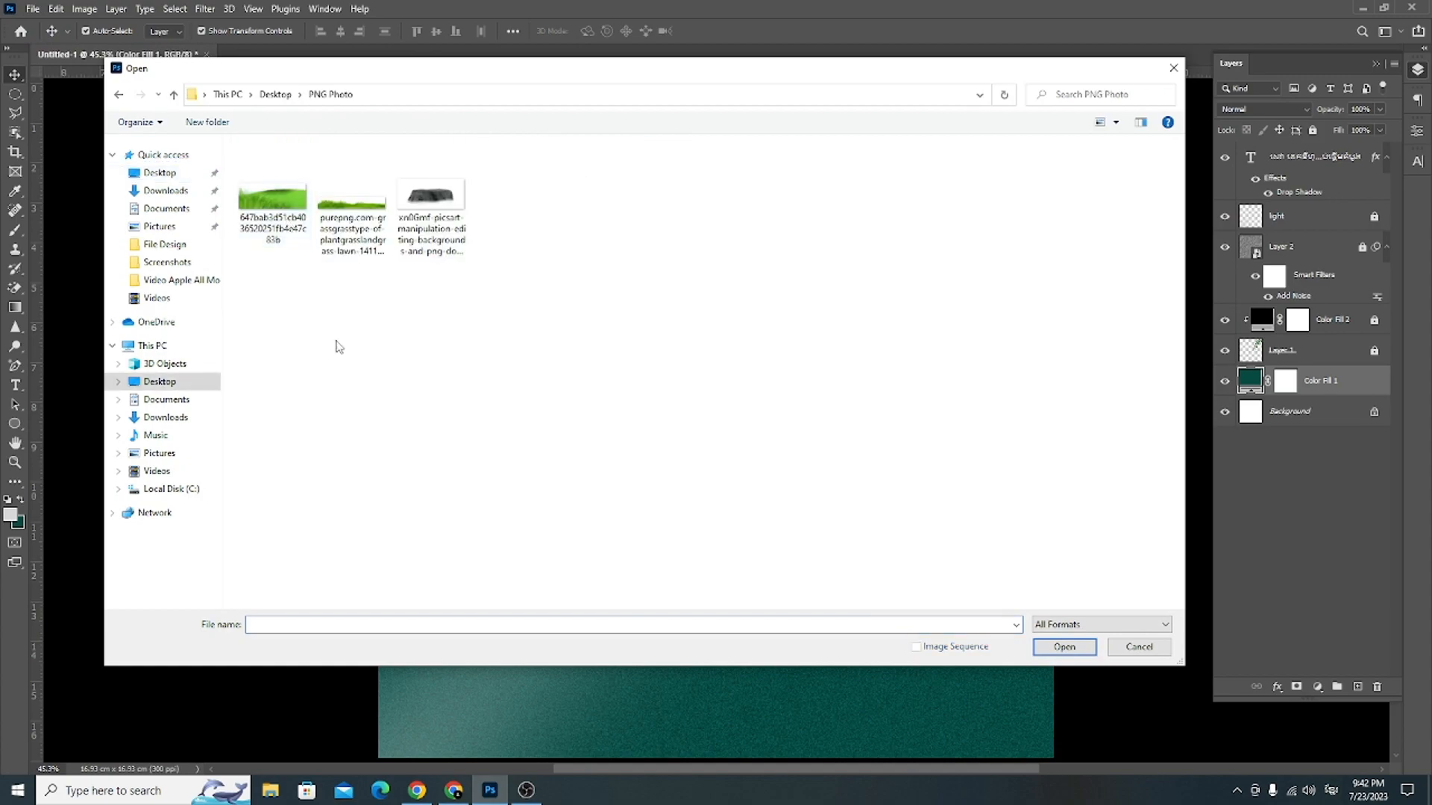
pyautogui.click(274, 96)
pyautogui.doubleClick(448, 147)
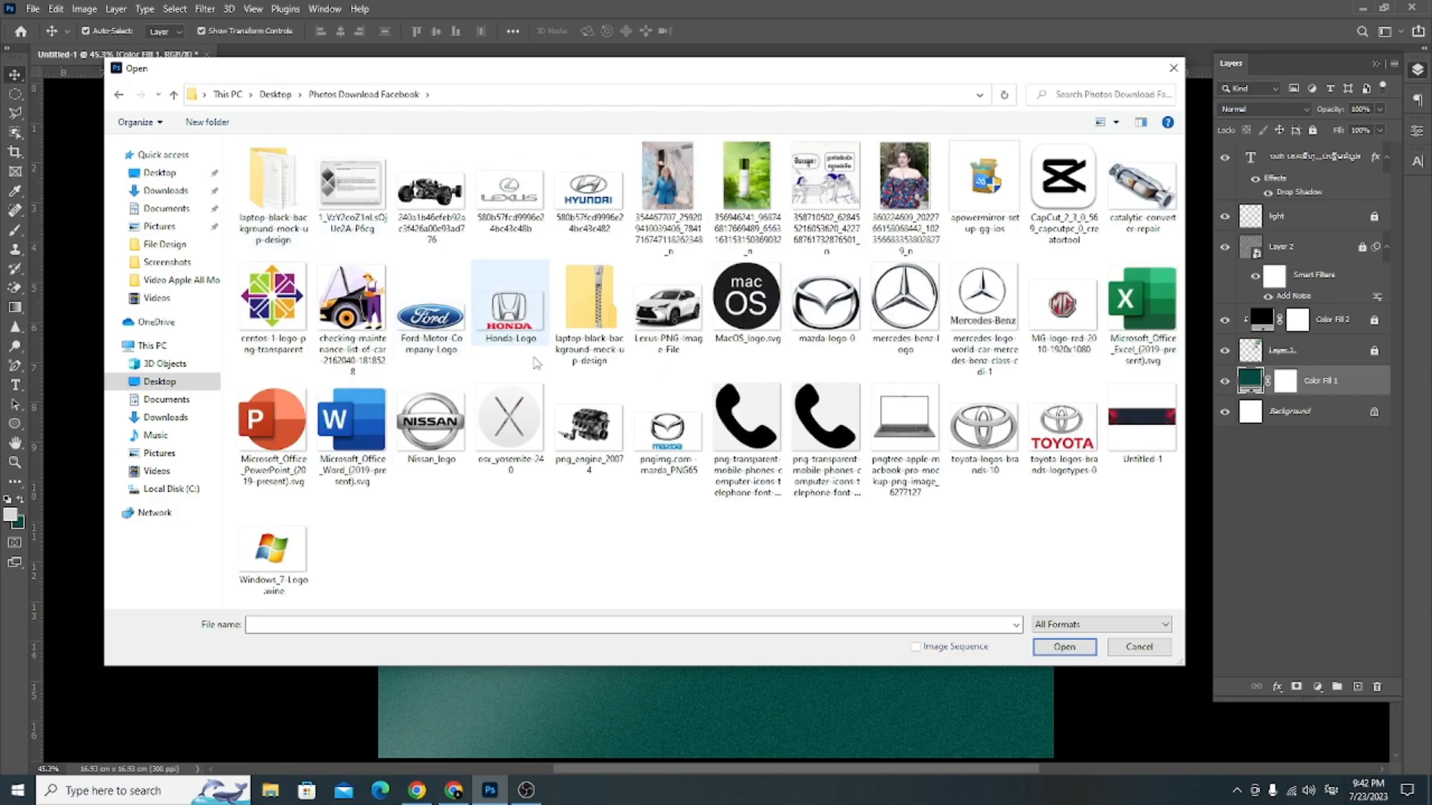
pyautogui.click(275, 94)
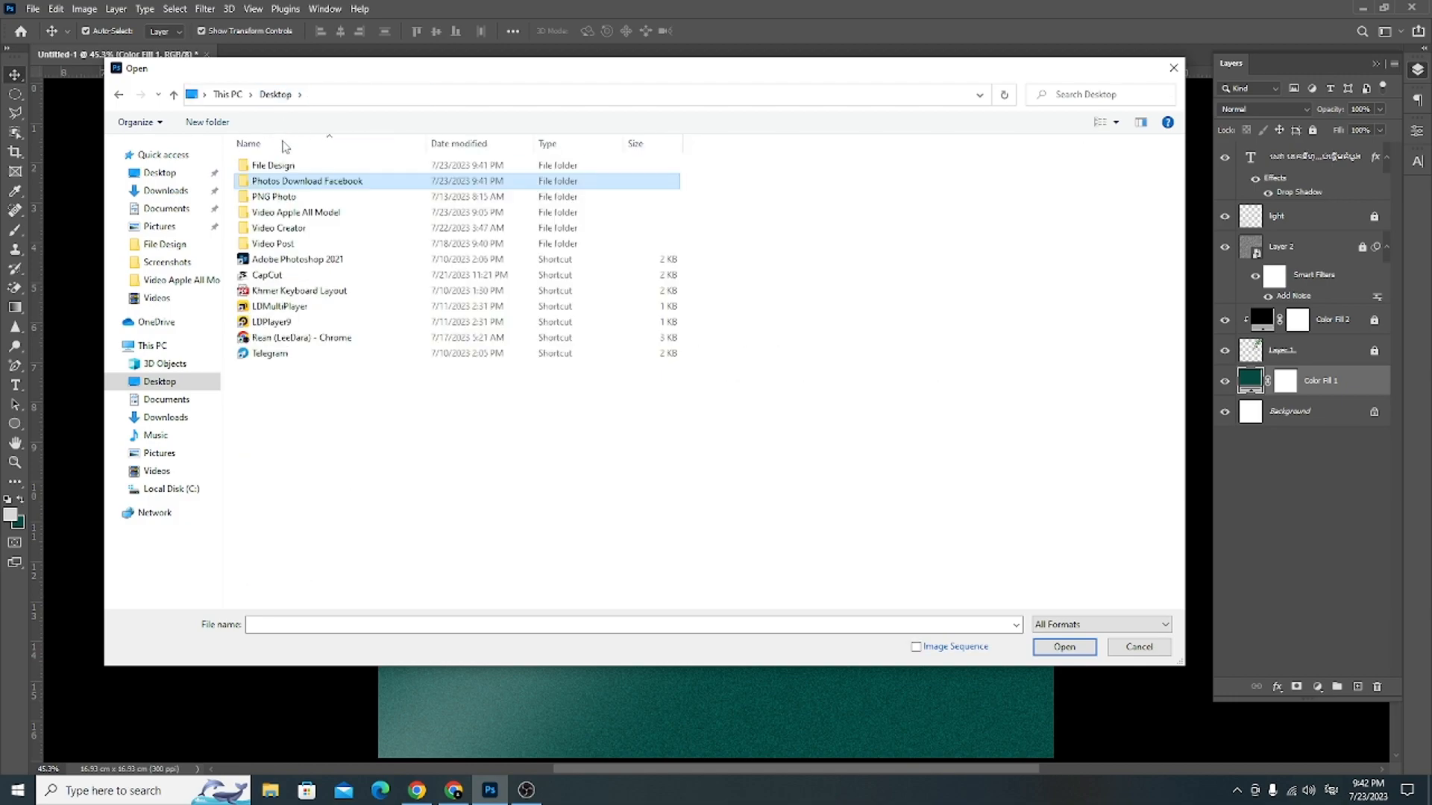
# Step: Open the PSD poster featuring the greeting cartoon man from the File Design folder
pyautogui.doubleClick(313, 166)
pyautogui.click(745, 282)
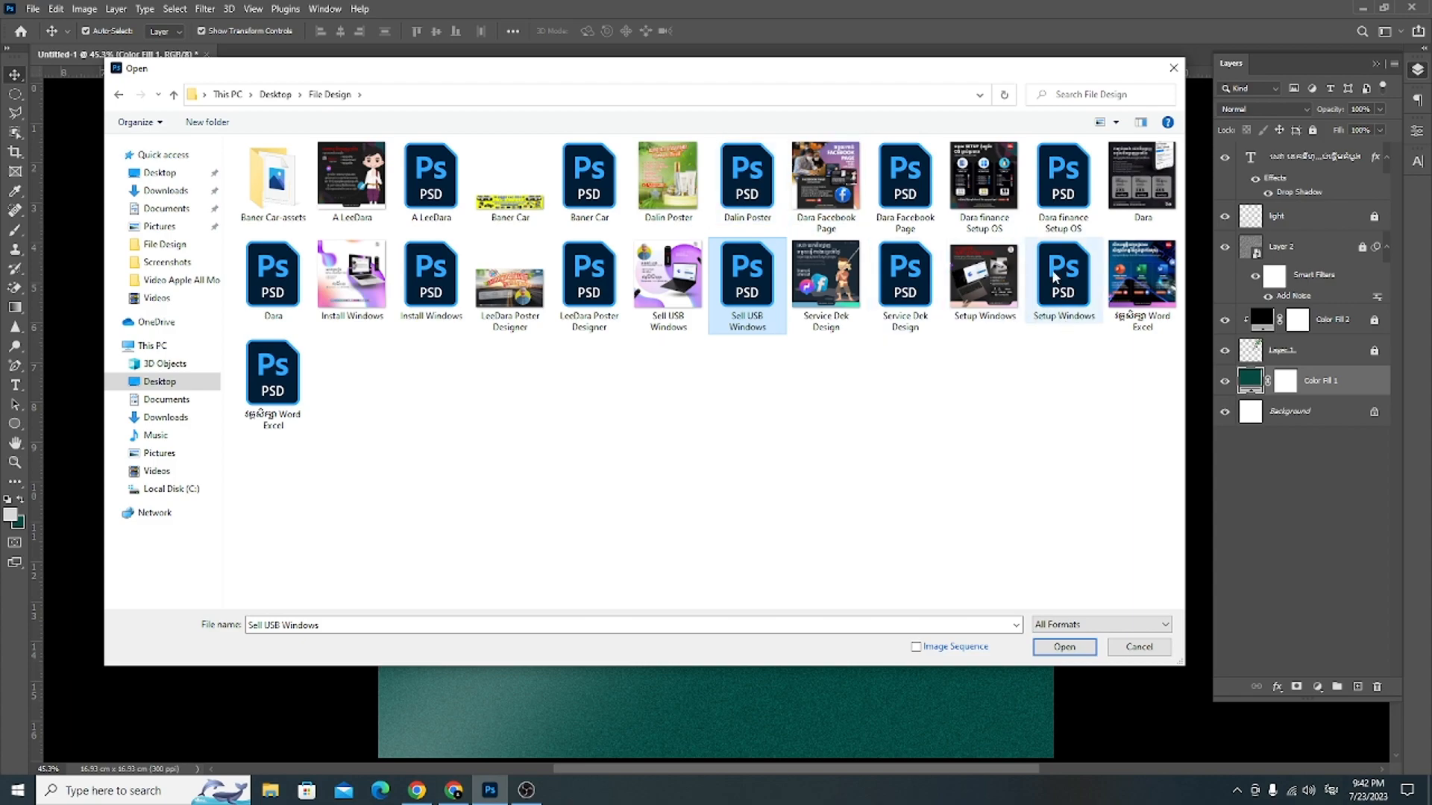
pyautogui.click(1062, 306)
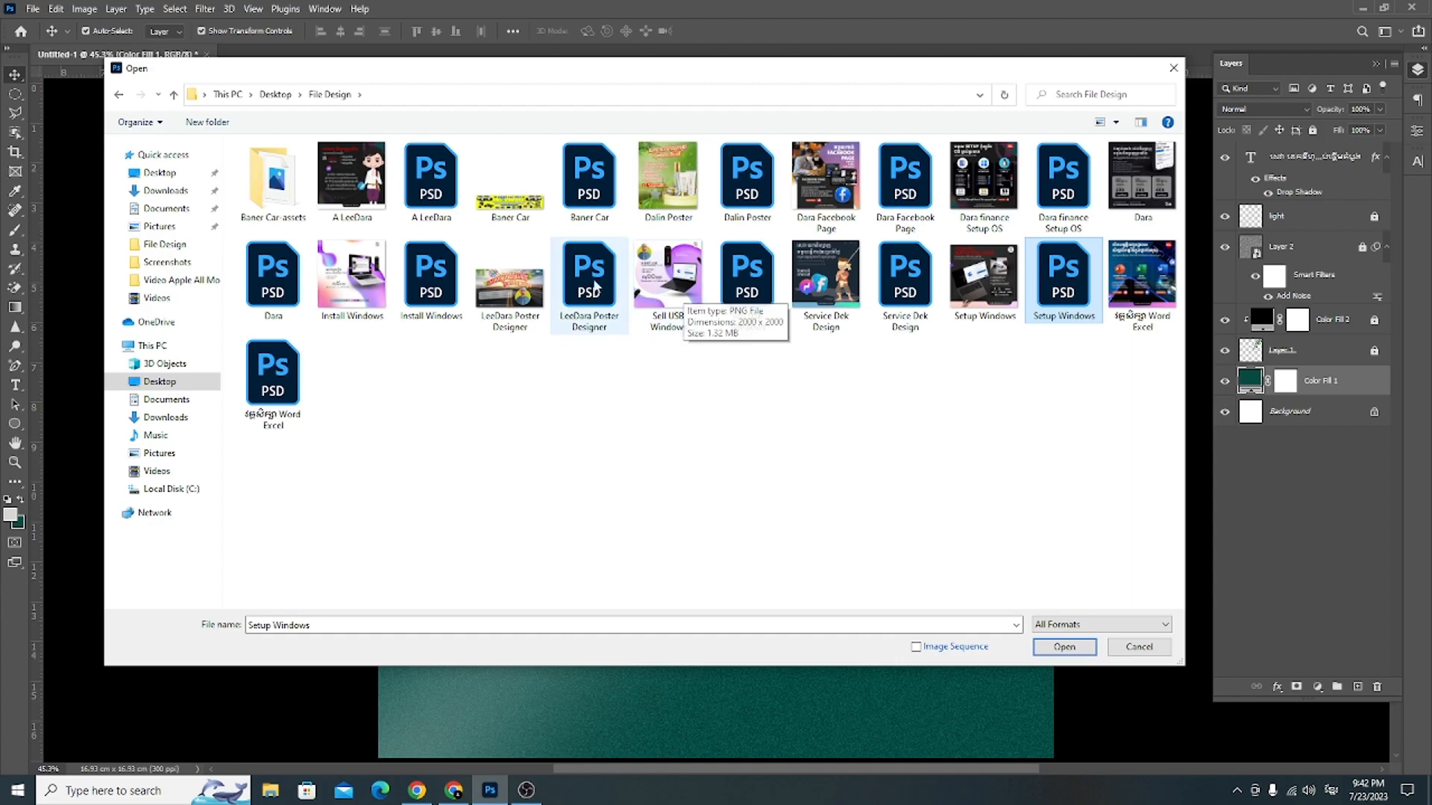
pyautogui.doubleClick(431, 175)
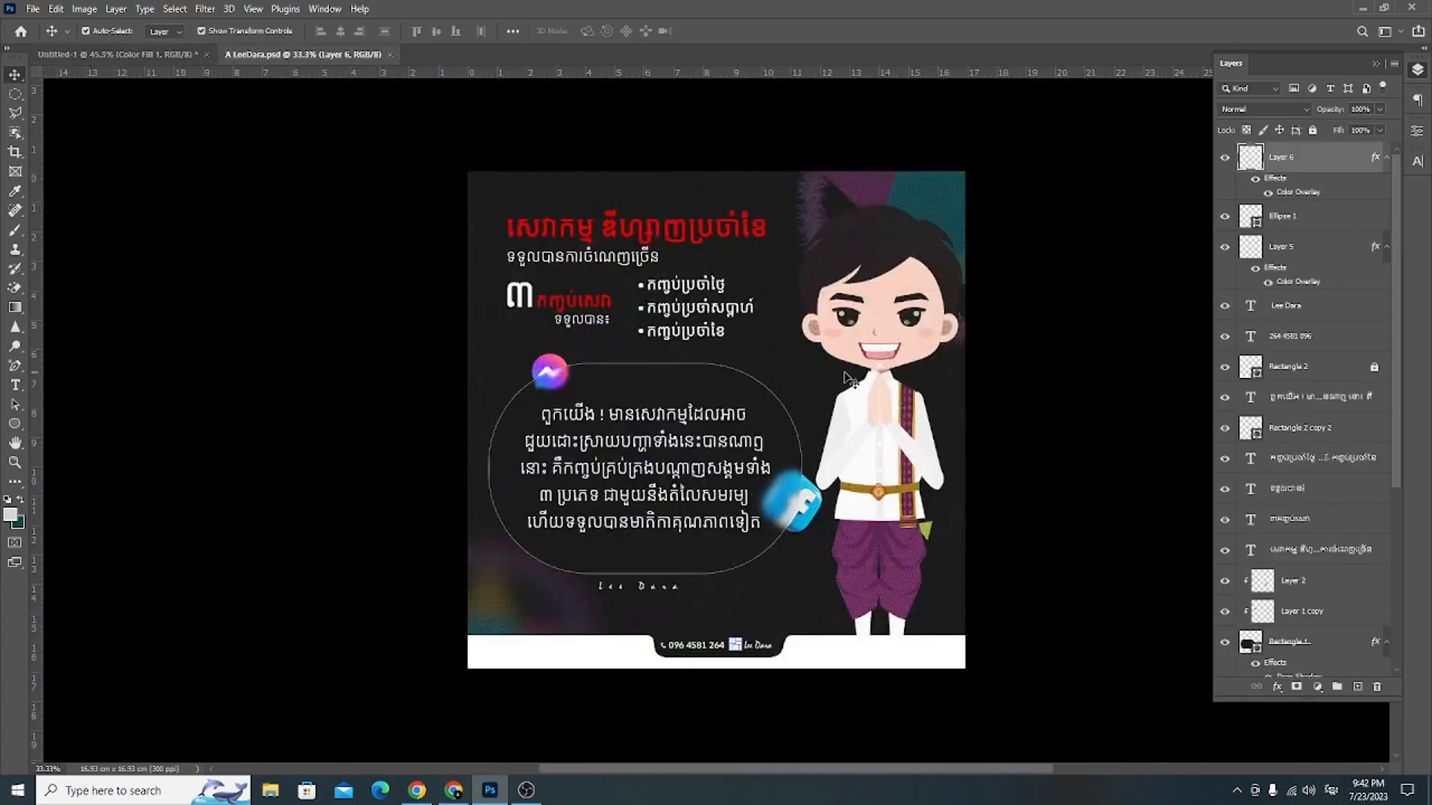
# Step: Copy the greeting cartoon man into the green poster, scale him to about 87%, and place him along the right side below the heading
pyautogui.click(880, 295)
pyautogui.moveTo(881, 295); pyautogui.dragTo(967, 430)
pyautogui.moveTo(958, 140); pyautogui.dragTo(958, 223)
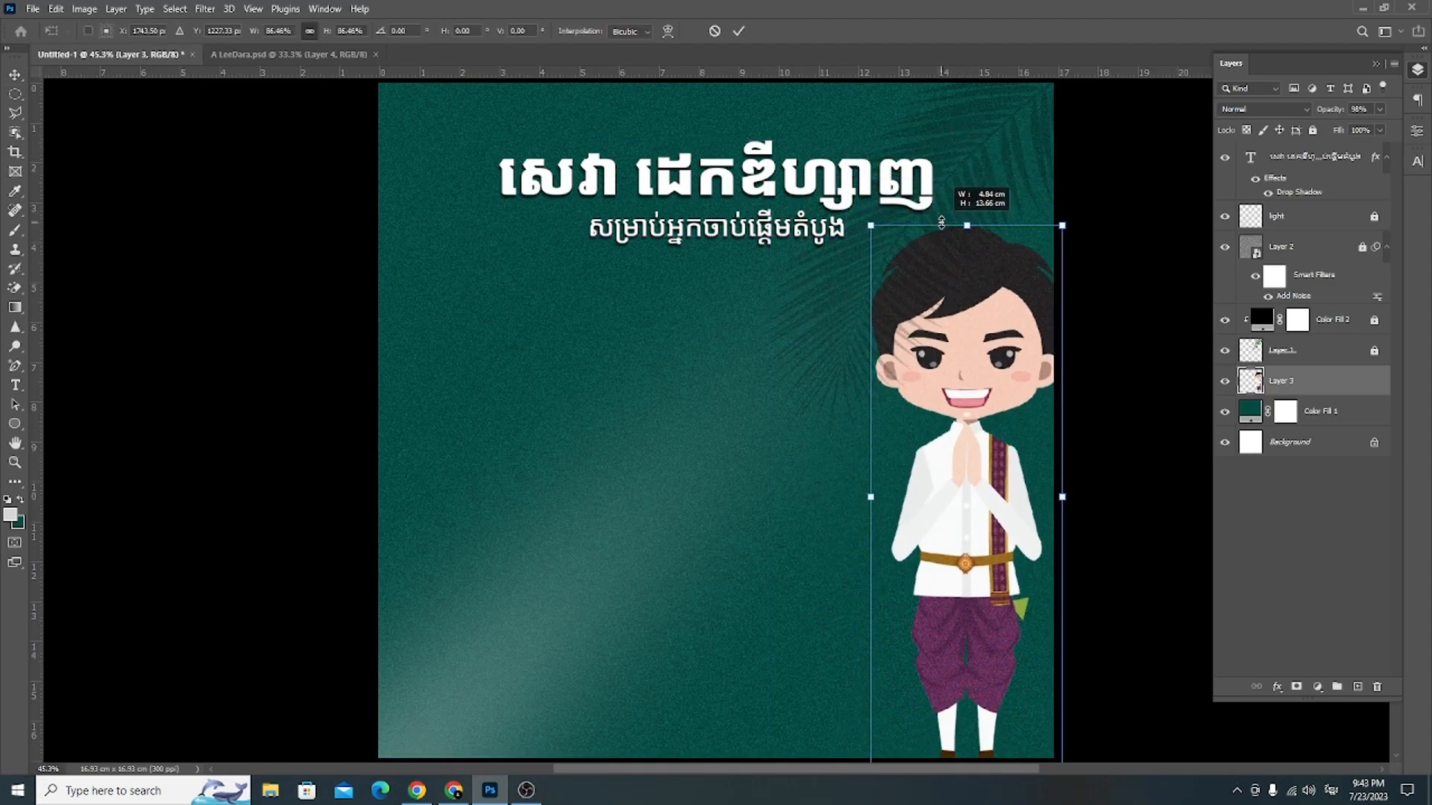
pyautogui.moveTo(984, 284); pyautogui.dragTo(962, 288)
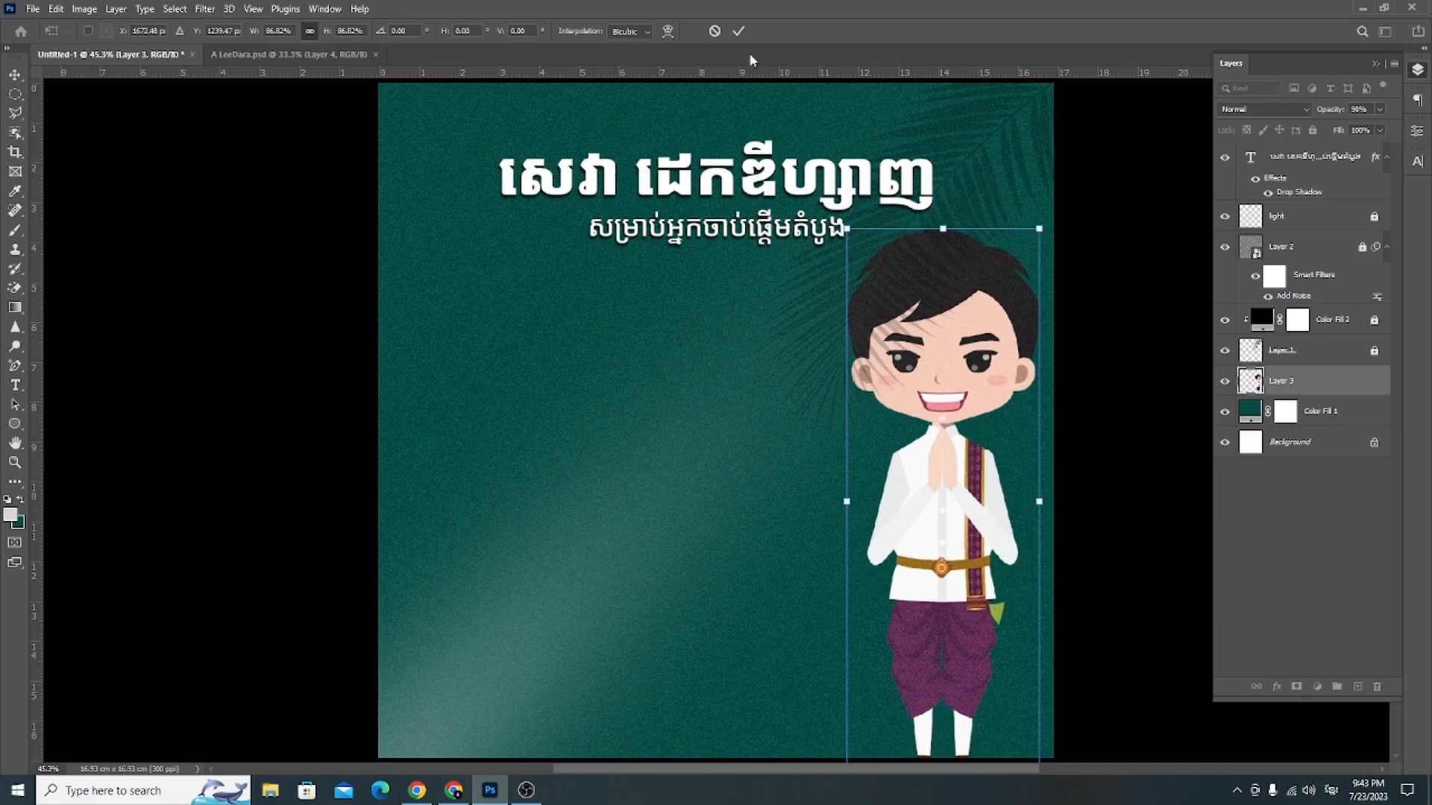
pyautogui.click(739, 31)
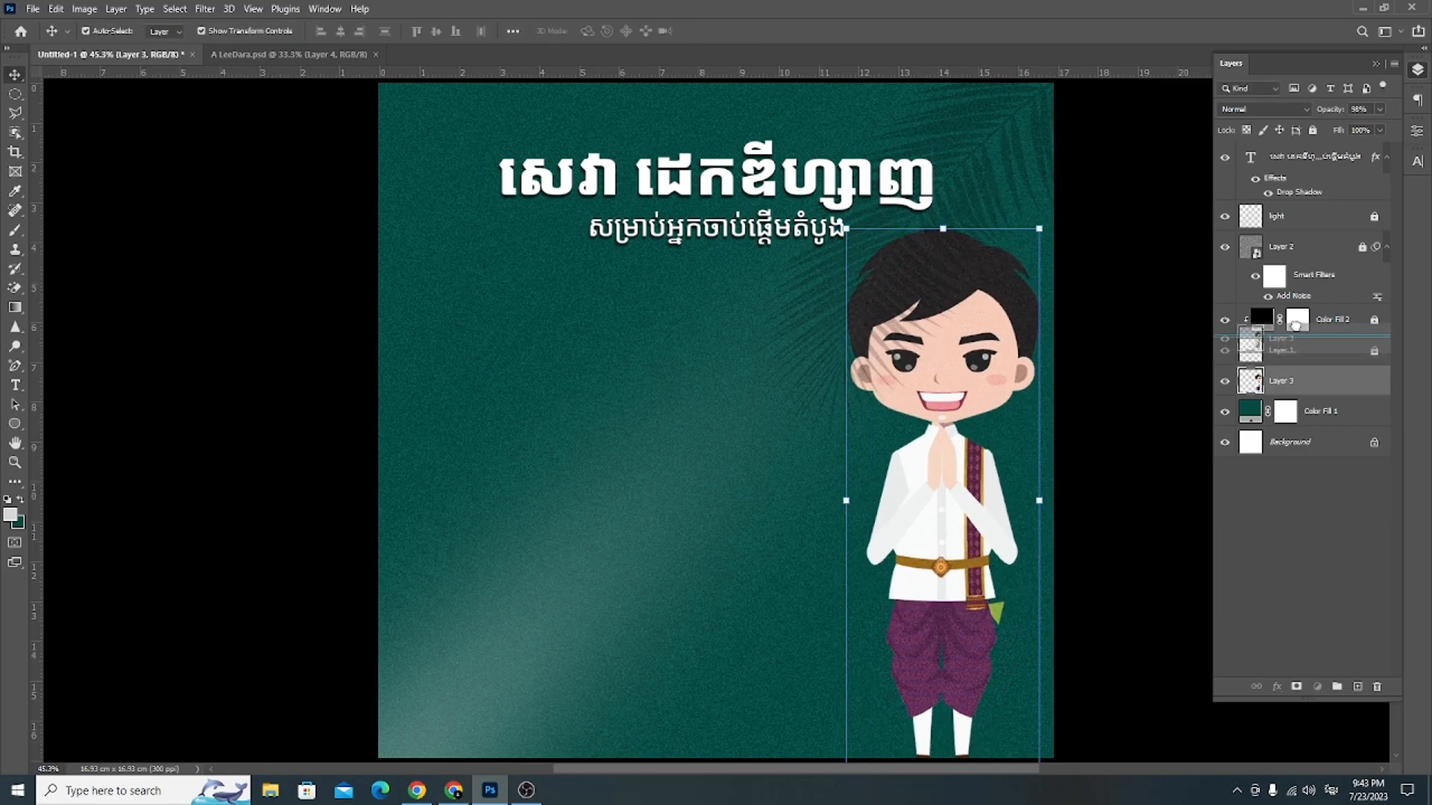
# Step: Move the cartoon man's layer above Color Fill 2, and shift the man and the heading block slightly upward
pyautogui.moveTo(1290, 298); pyautogui.dragTo(1291, 304)
pyautogui.click(1085, 388)
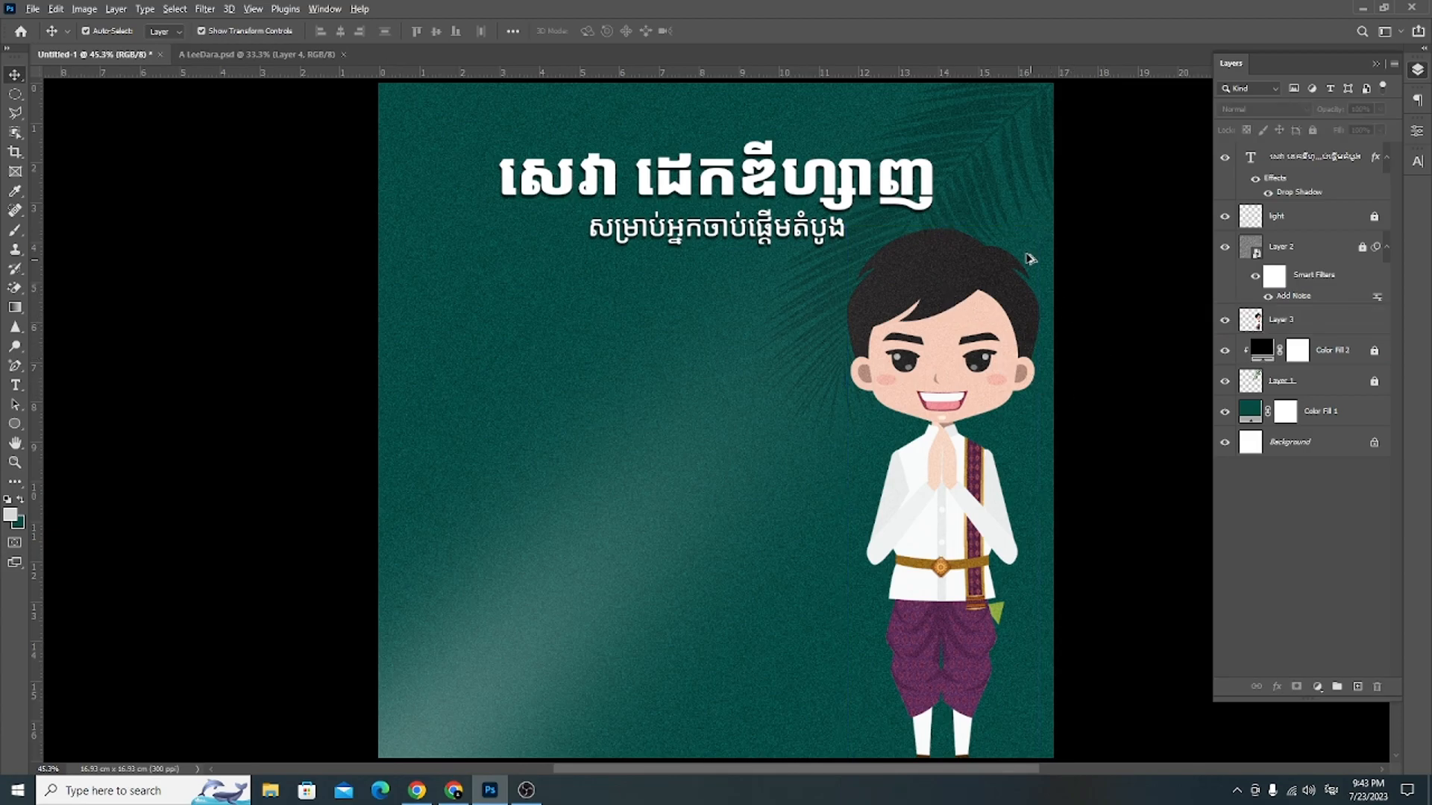
pyautogui.scroll(-2, 1011, 251)
pyautogui.moveTo(1003, 313); pyautogui.dragTo(992, 300)
pyautogui.click(794, 192)
pyautogui.moveTo(785, 182); pyautogui.dragTo(786, 162)
pyautogui.click(1066, 324)
pyautogui.scroll(1, 1052, 324)
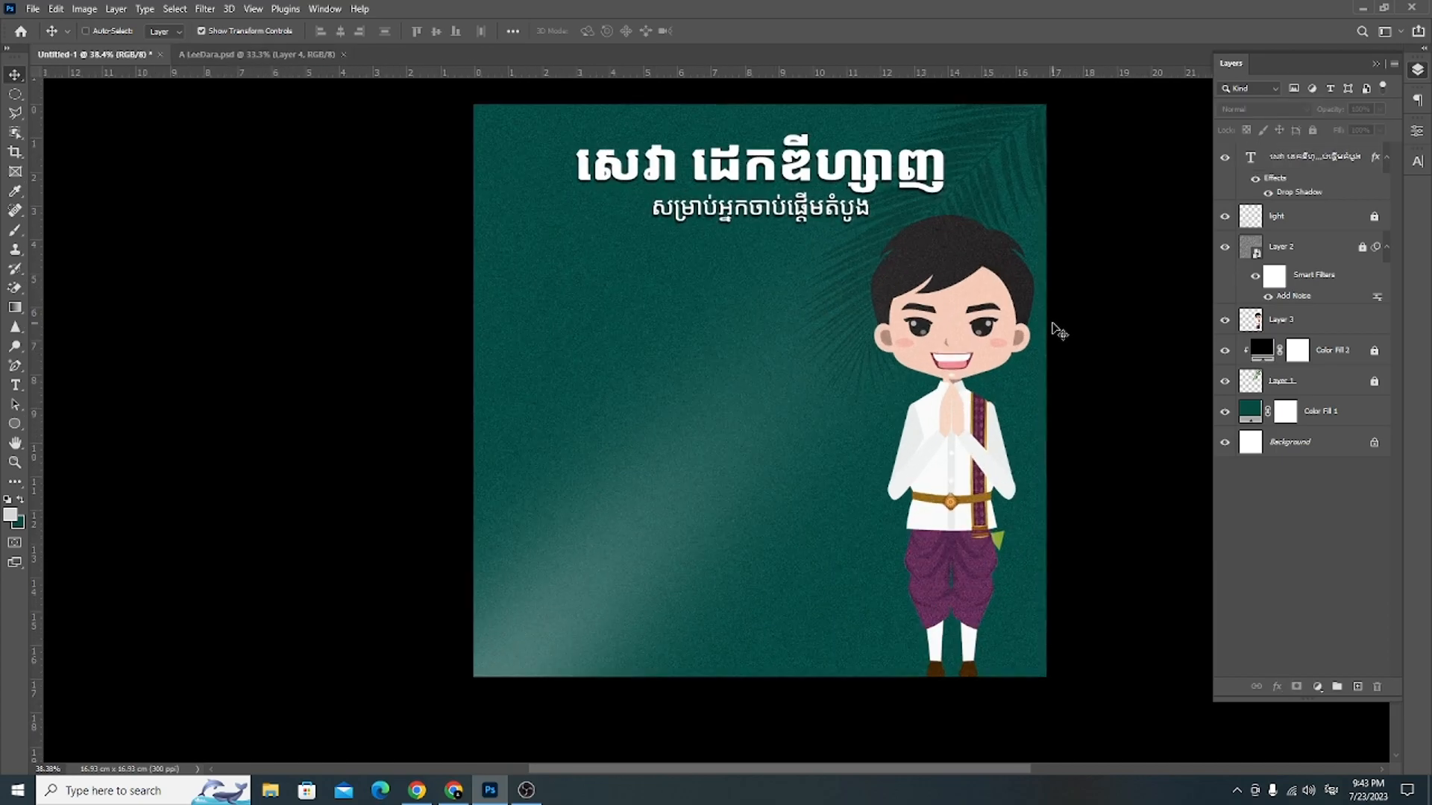
# Step: Remove the space after the first word of the large heading
pyautogui.scroll(2, 1058, 331)
pyautogui.press('t')
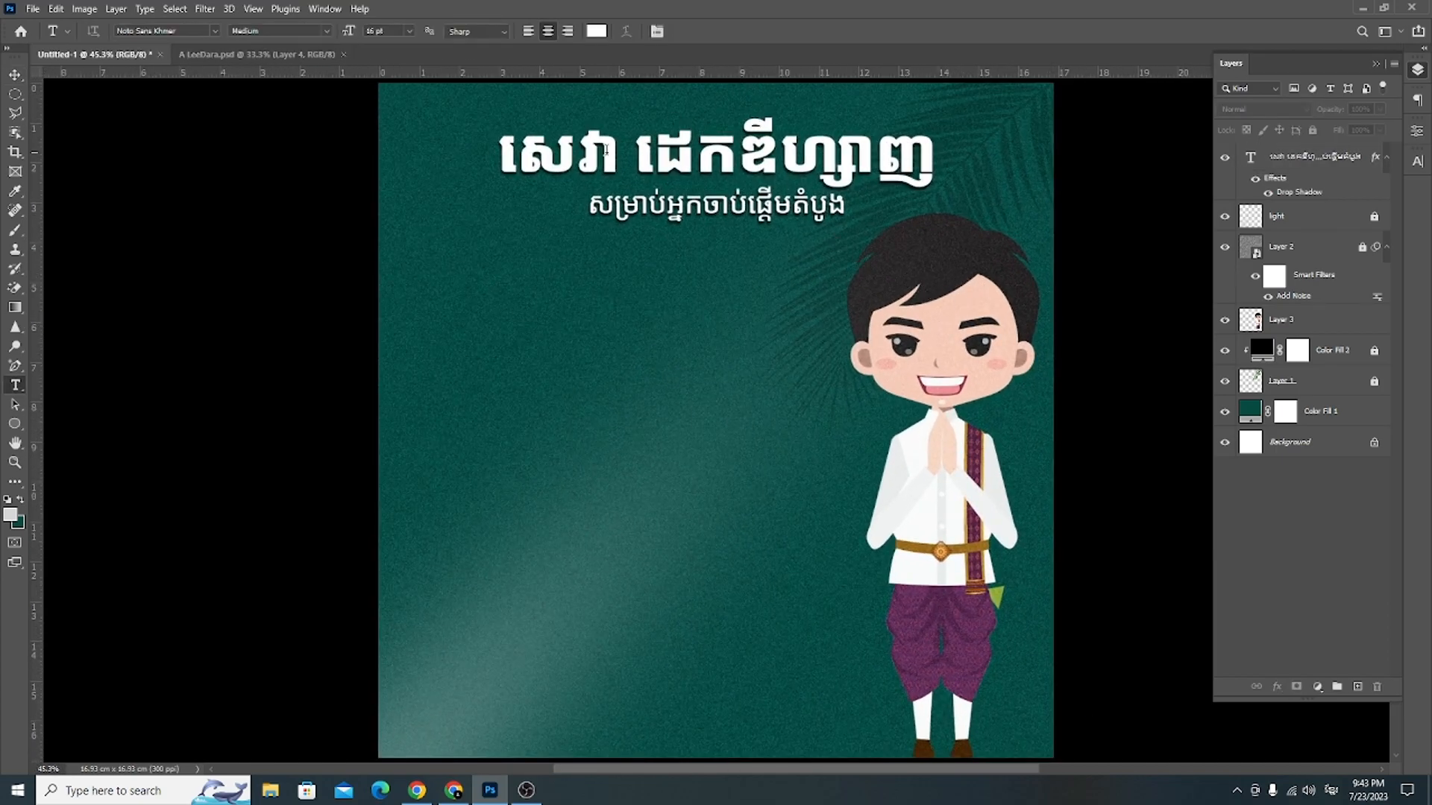
pyautogui.click(633, 144)
pyautogui.press('BackSpace')
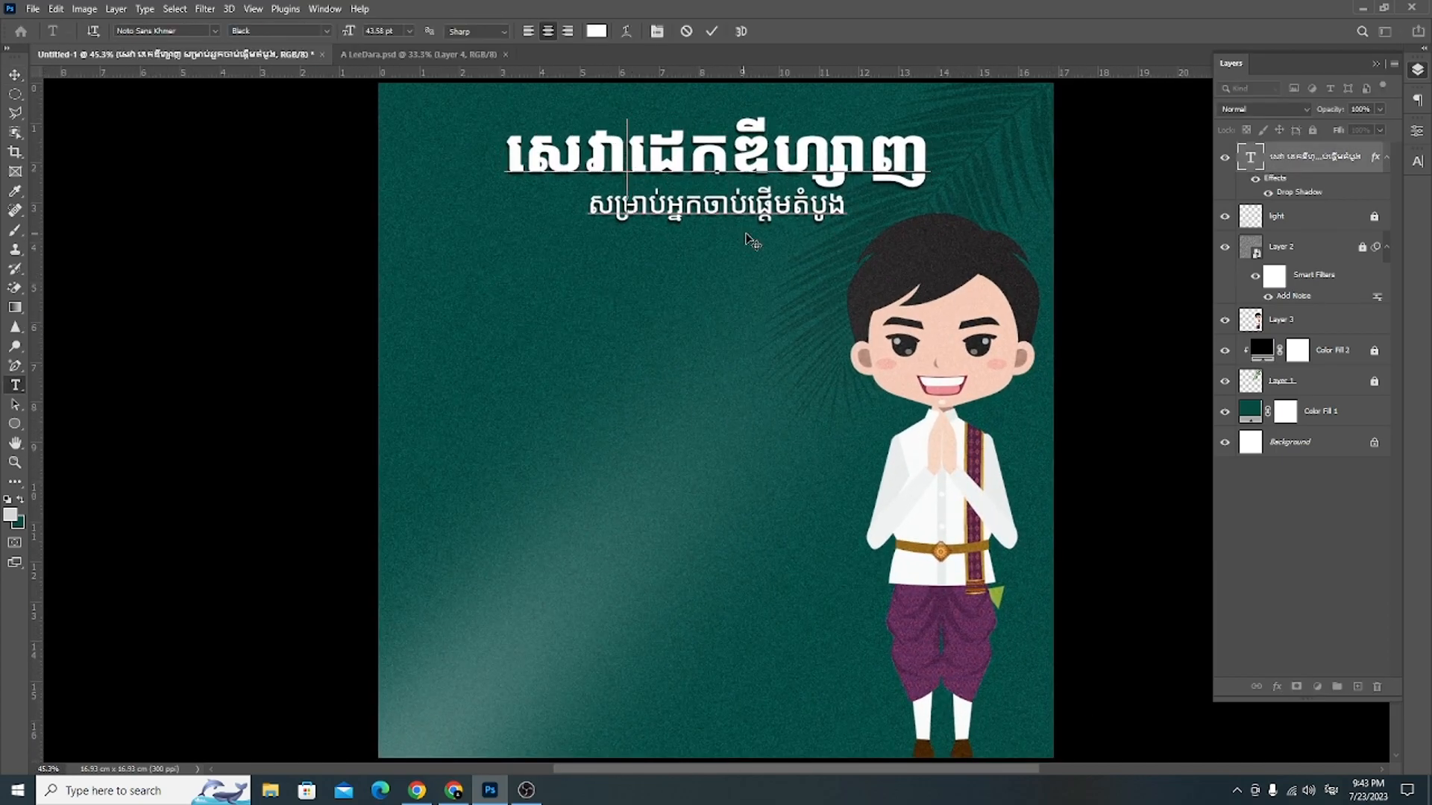
pyautogui.click(713, 31)
pyautogui.scroll(-3, 887, 267)
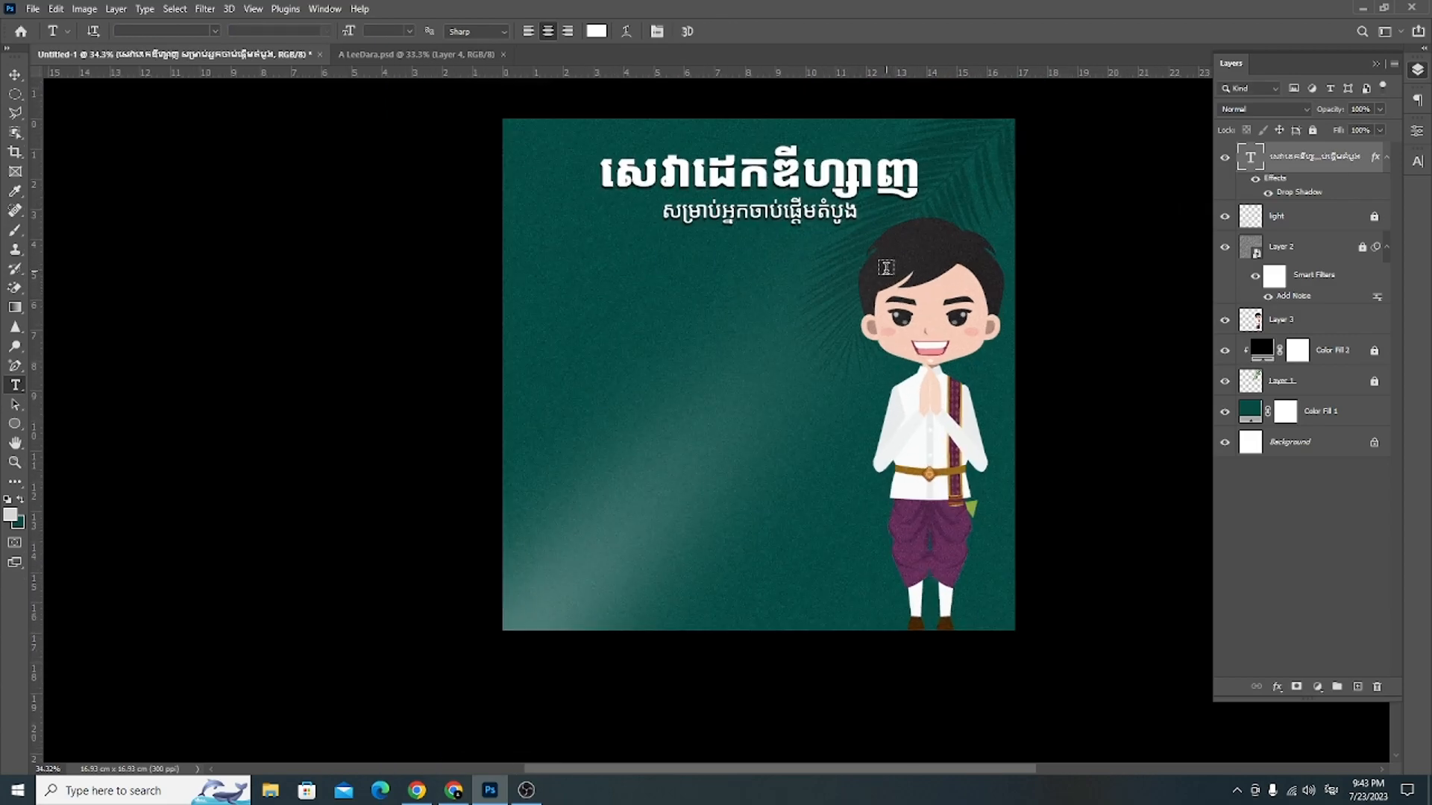
pyautogui.scroll(3, 886, 267)
pyautogui.scroll(-1, 907, 200)
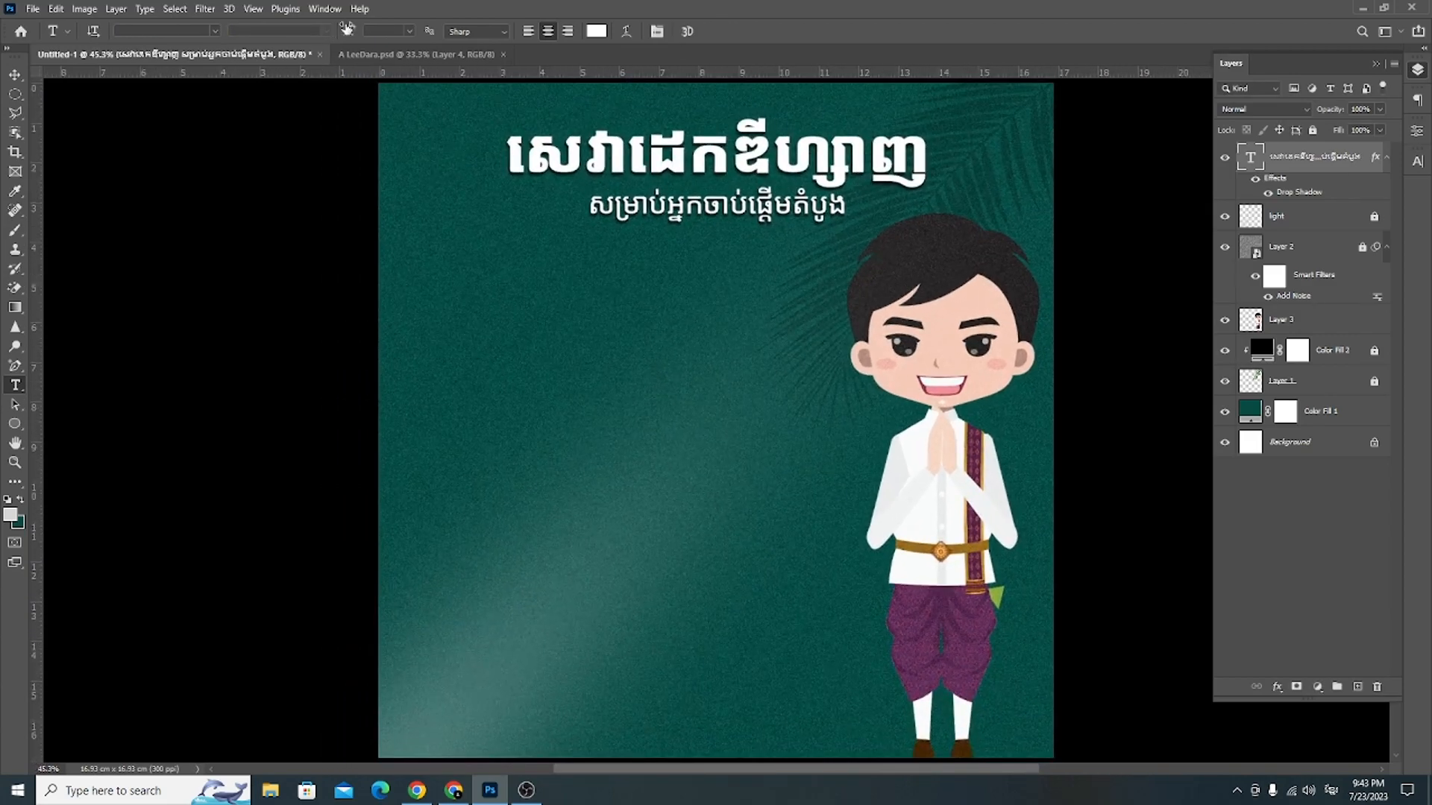
# Step: Copy the package title, its subline and the three-item bulleted list from the black poster into the green poster's empty left half
pyautogui.click(420, 56)
pyautogui.click(7, 75)
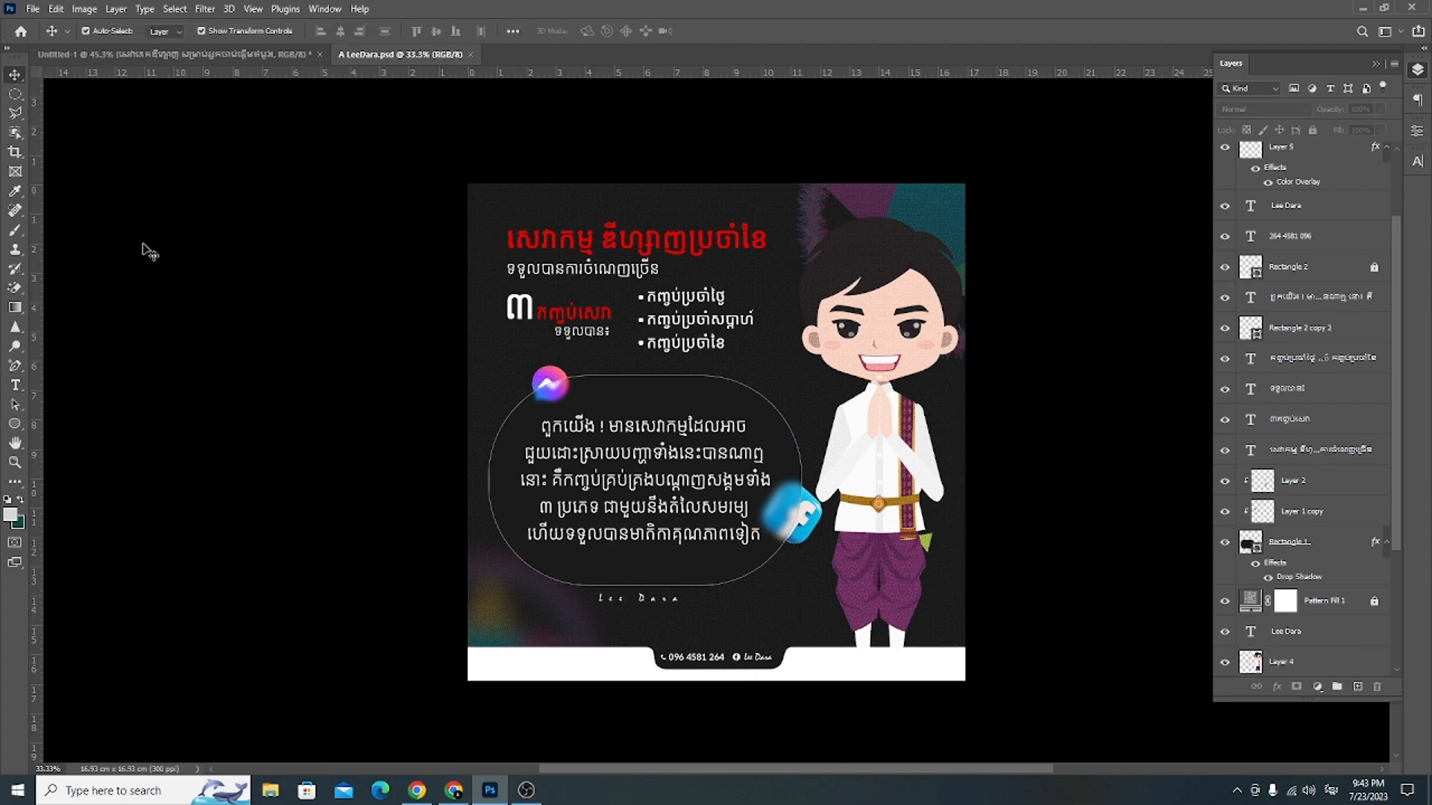
pyautogui.moveTo(481, 289); pyautogui.dragTo(616, 284)
pyautogui.click(277, 351)
# Step: Set the copied package title's font to Noto Sans Khmer with the ExtraBold style
pyautogui.click(16, 384)
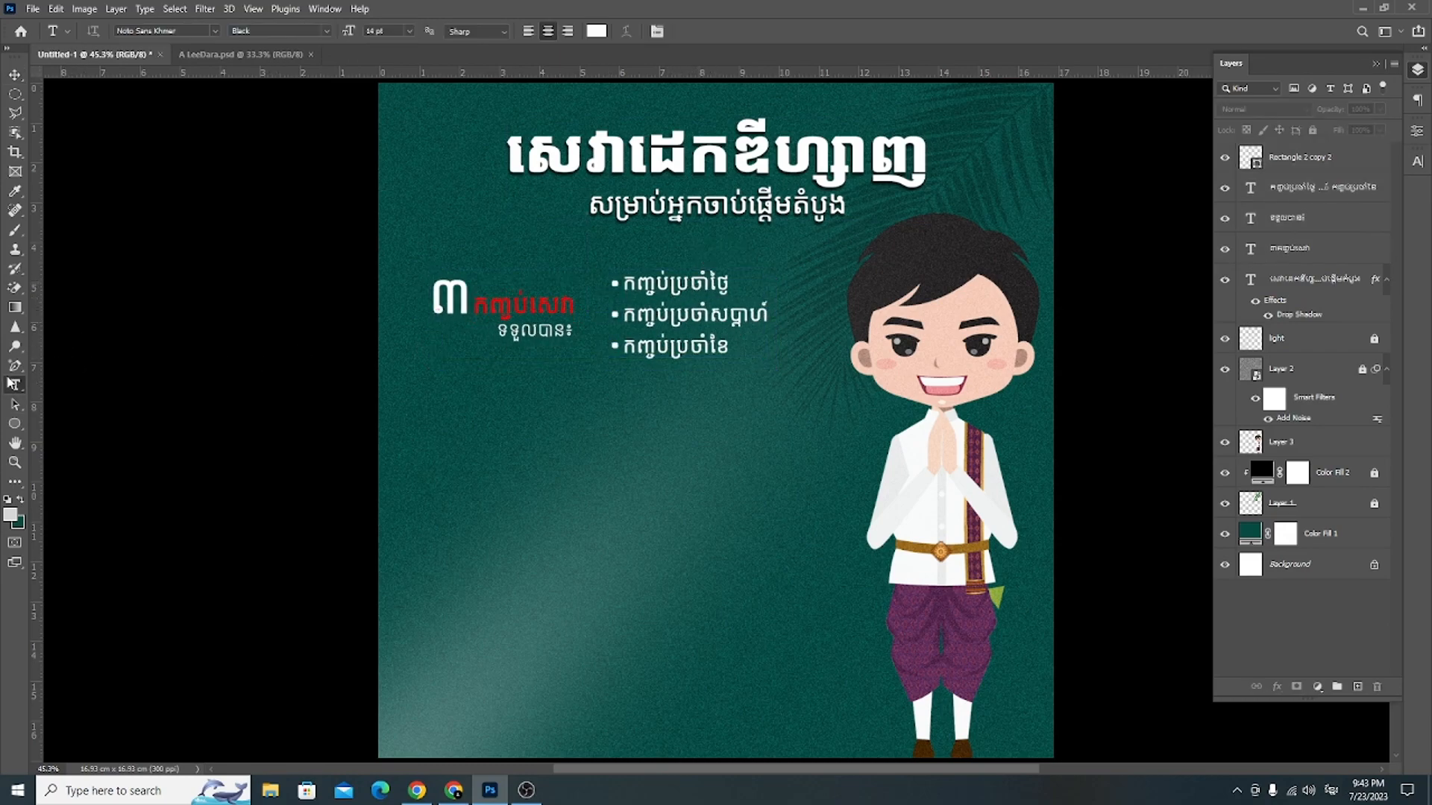
pyautogui.doubleClick(469, 295)
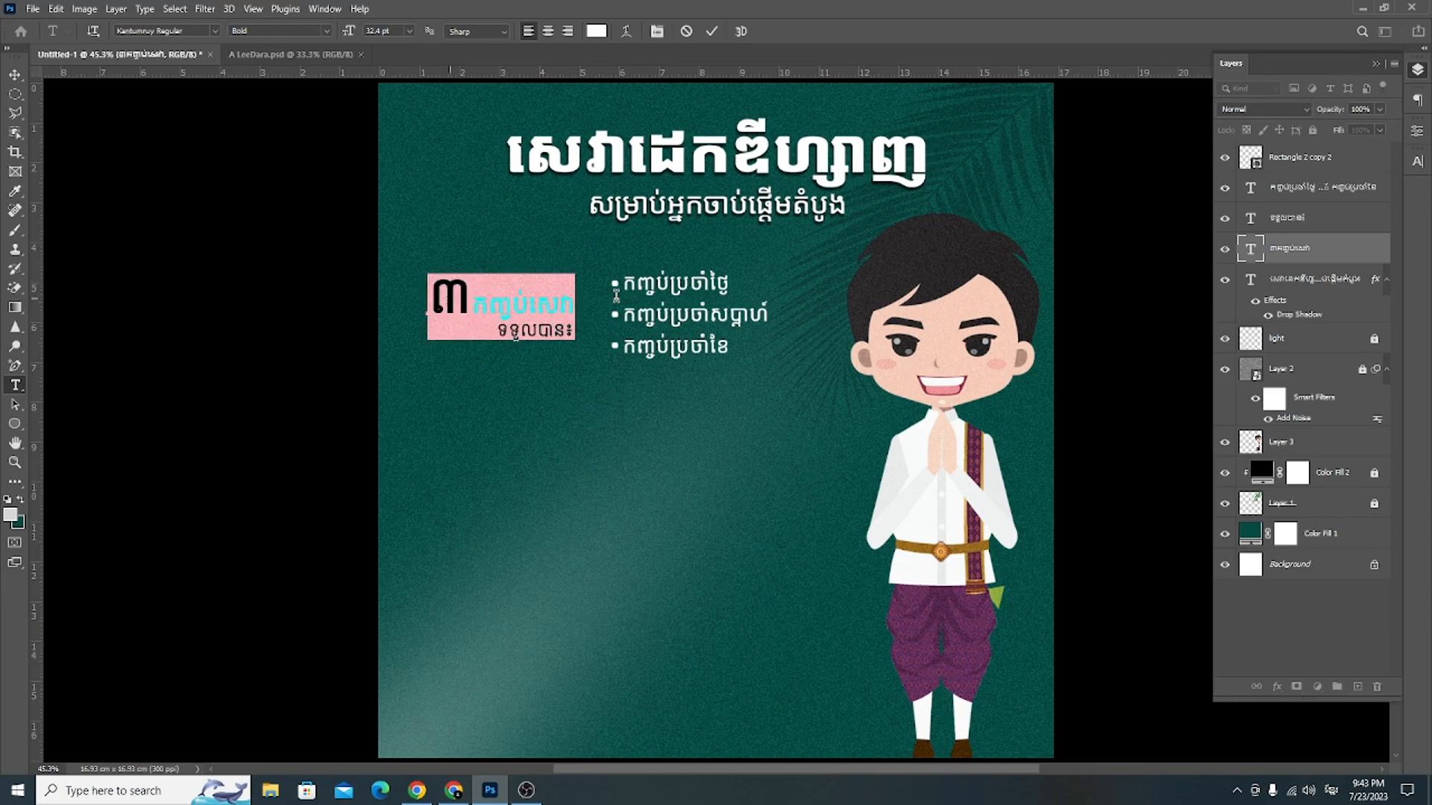
pyautogui.click(1416, 162)
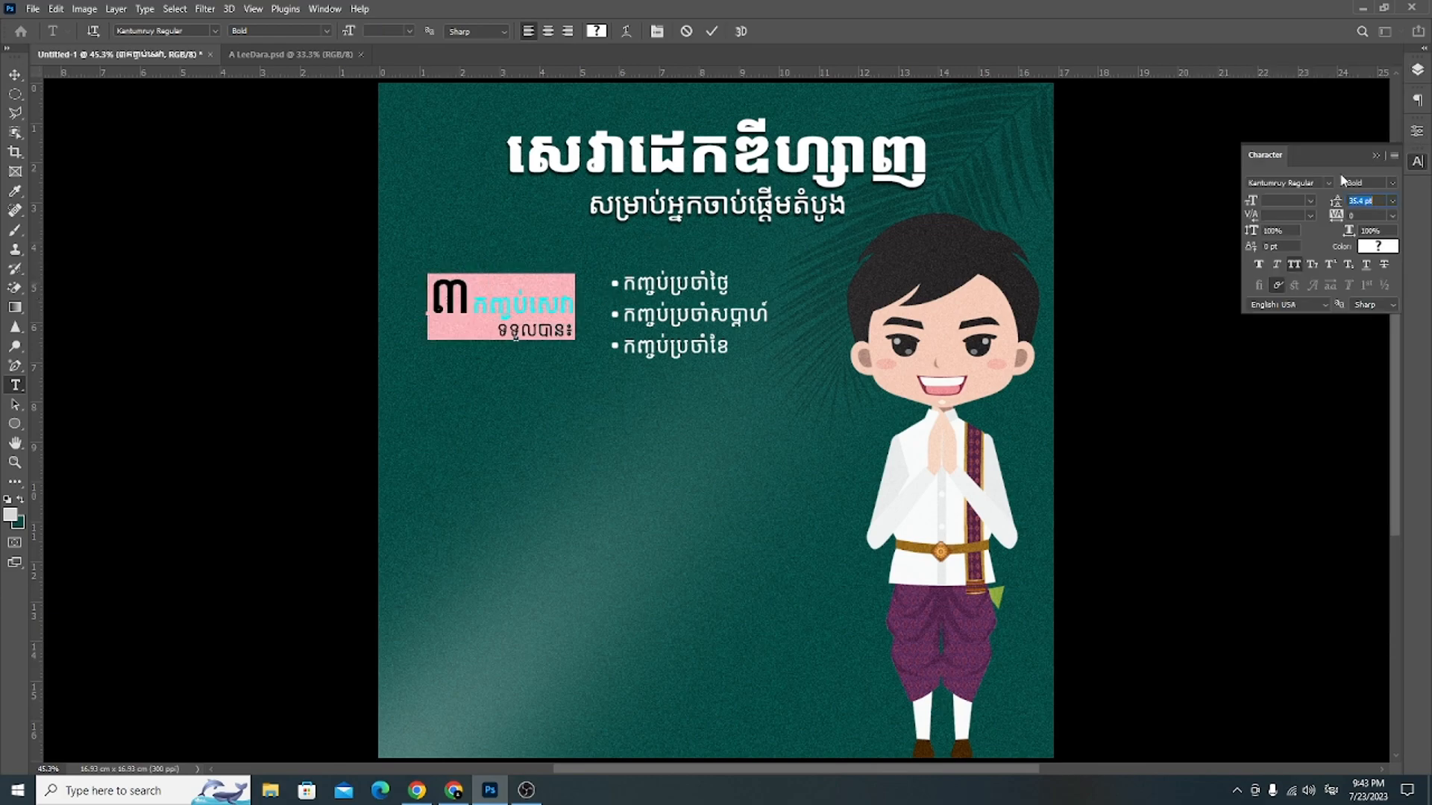
pyautogui.click(1330, 181)
pyautogui.click(1316, 228)
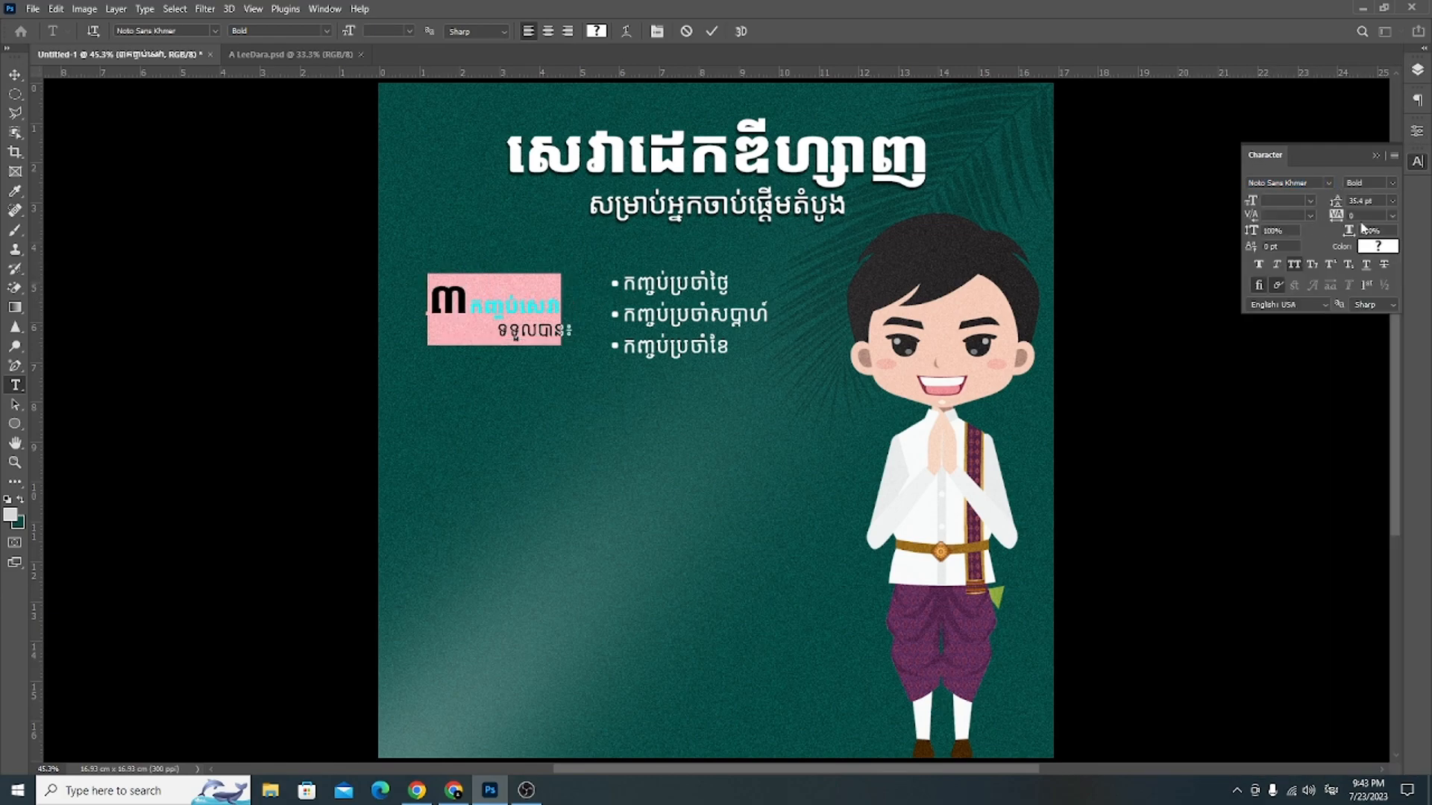
pyautogui.click(1392, 202)
pyautogui.click(1393, 181)
pyautogui.click(1392, 181)
pyautogui.click(1379, 295)
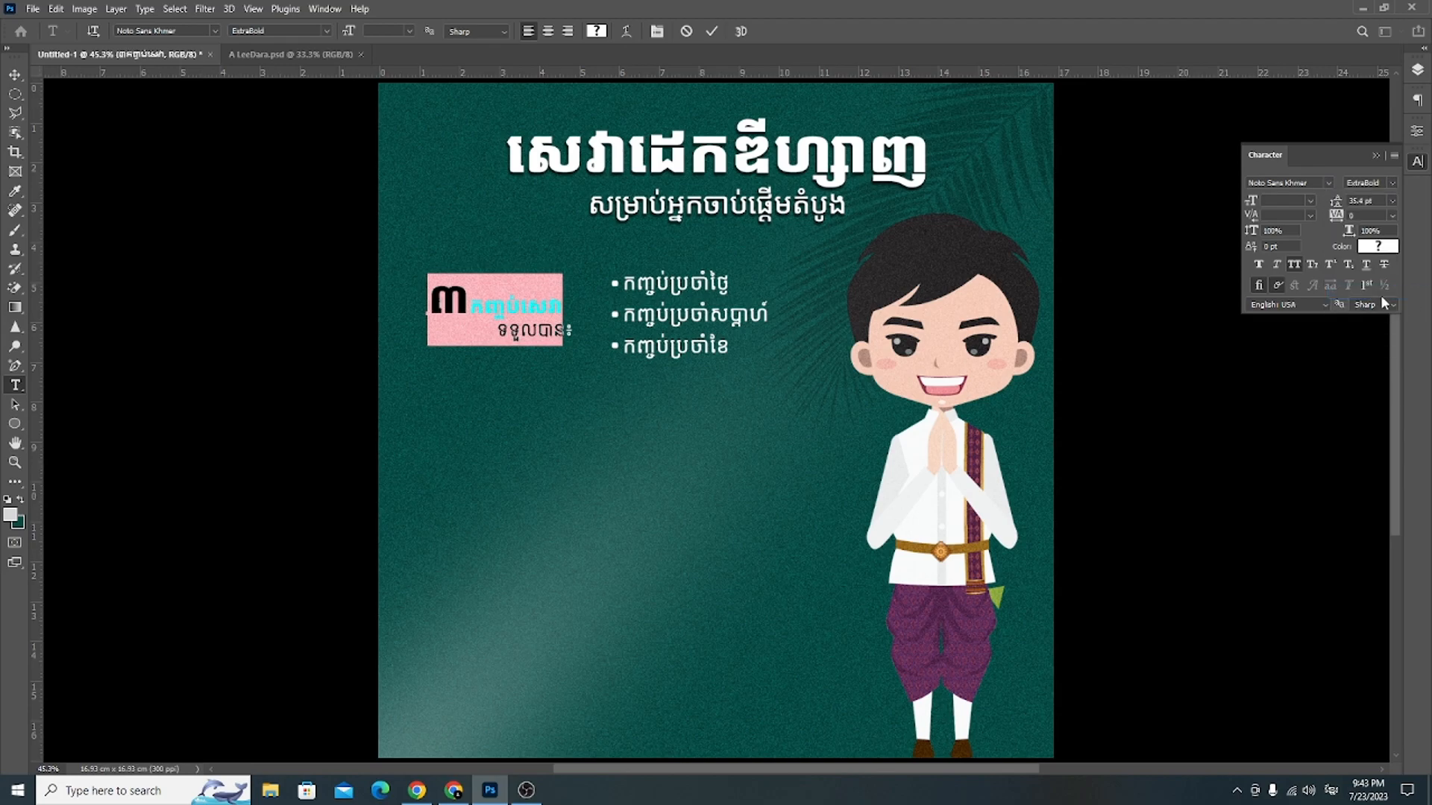
# Step: Recolor the whole package title white (ffffff)
pyautogui.click(598, 31)
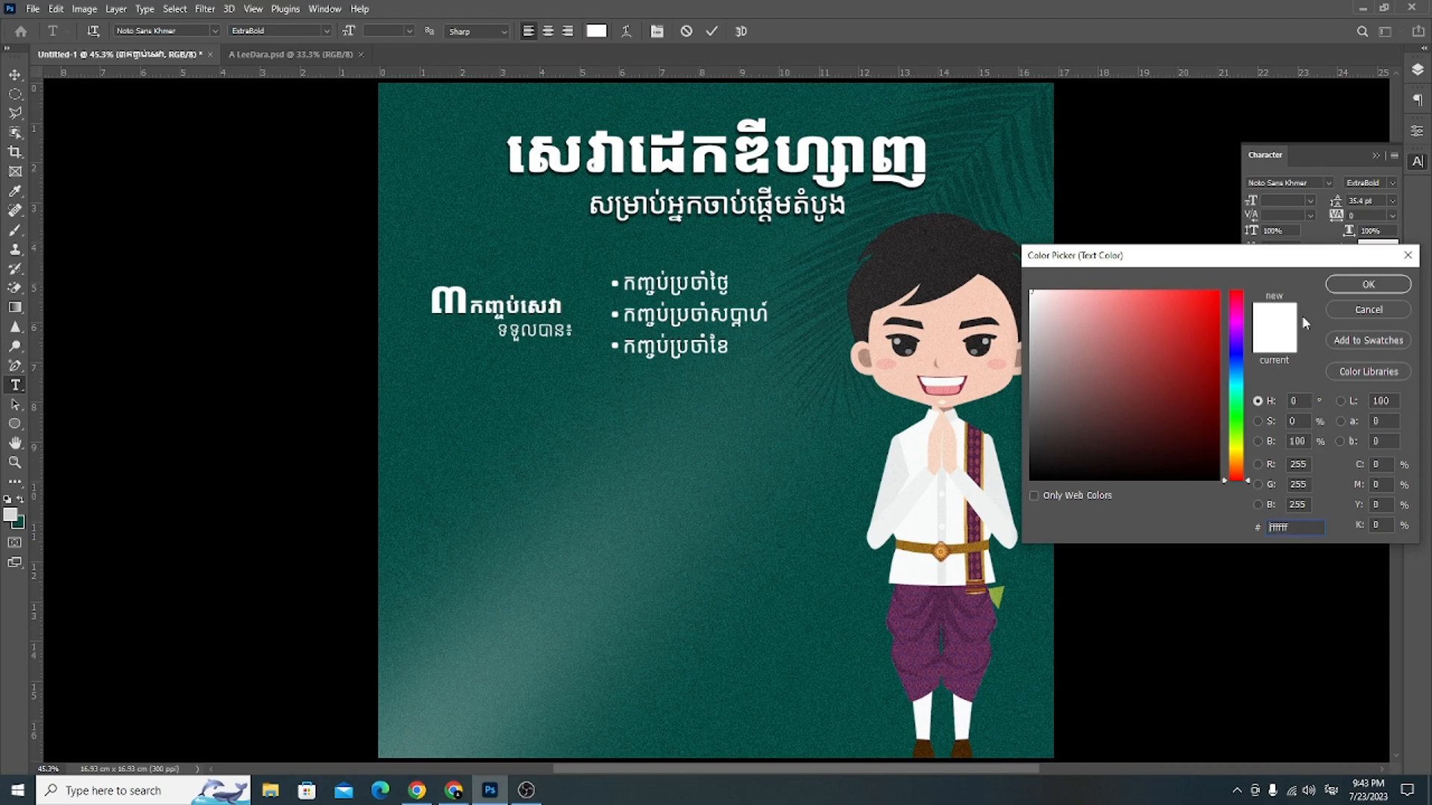
pyautogui.click(1351, 284)
pyautogui.click(711, 31)
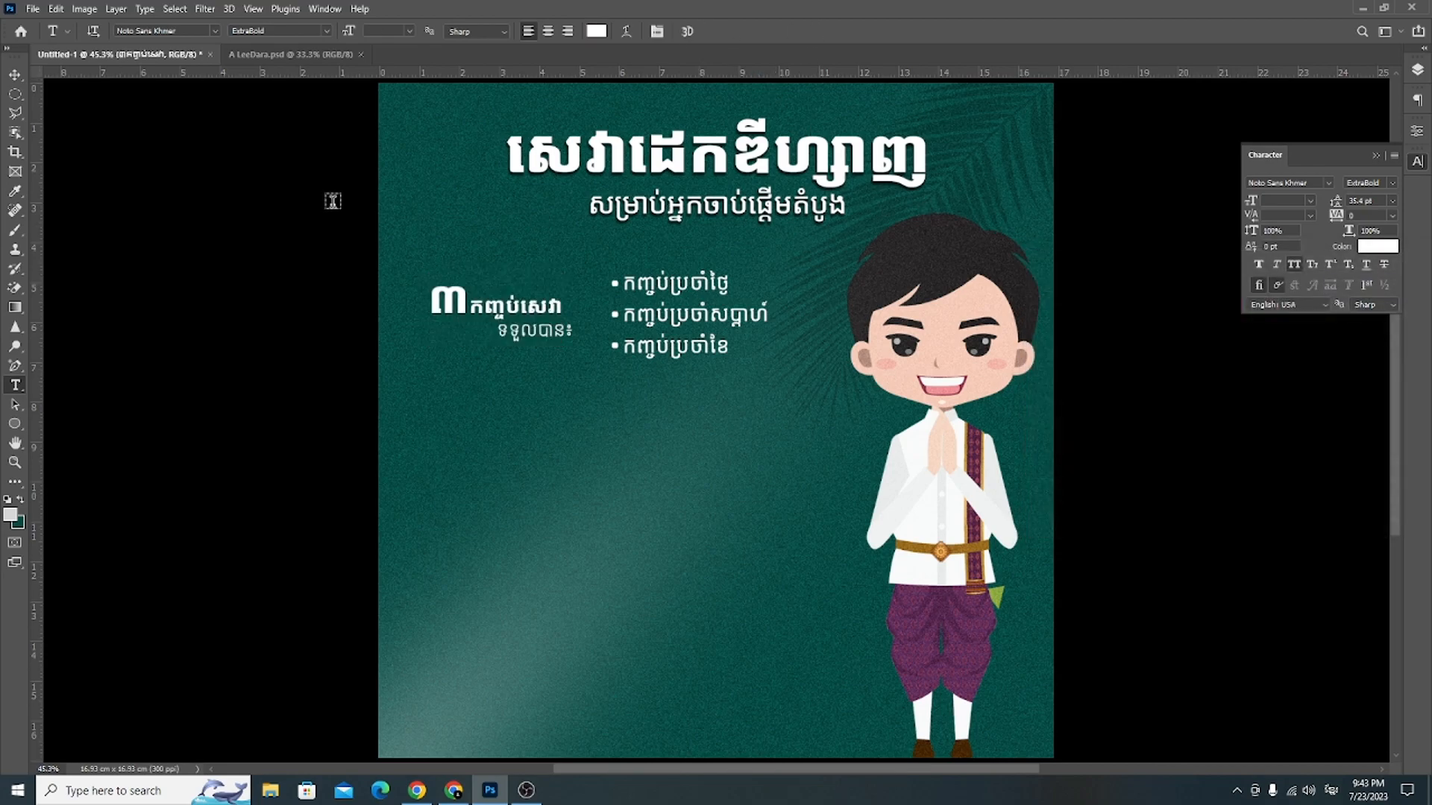
# Step: Enlarge the package title and its subline together slightly, and shift them a little left and down
pyautogui.click(14, 75)
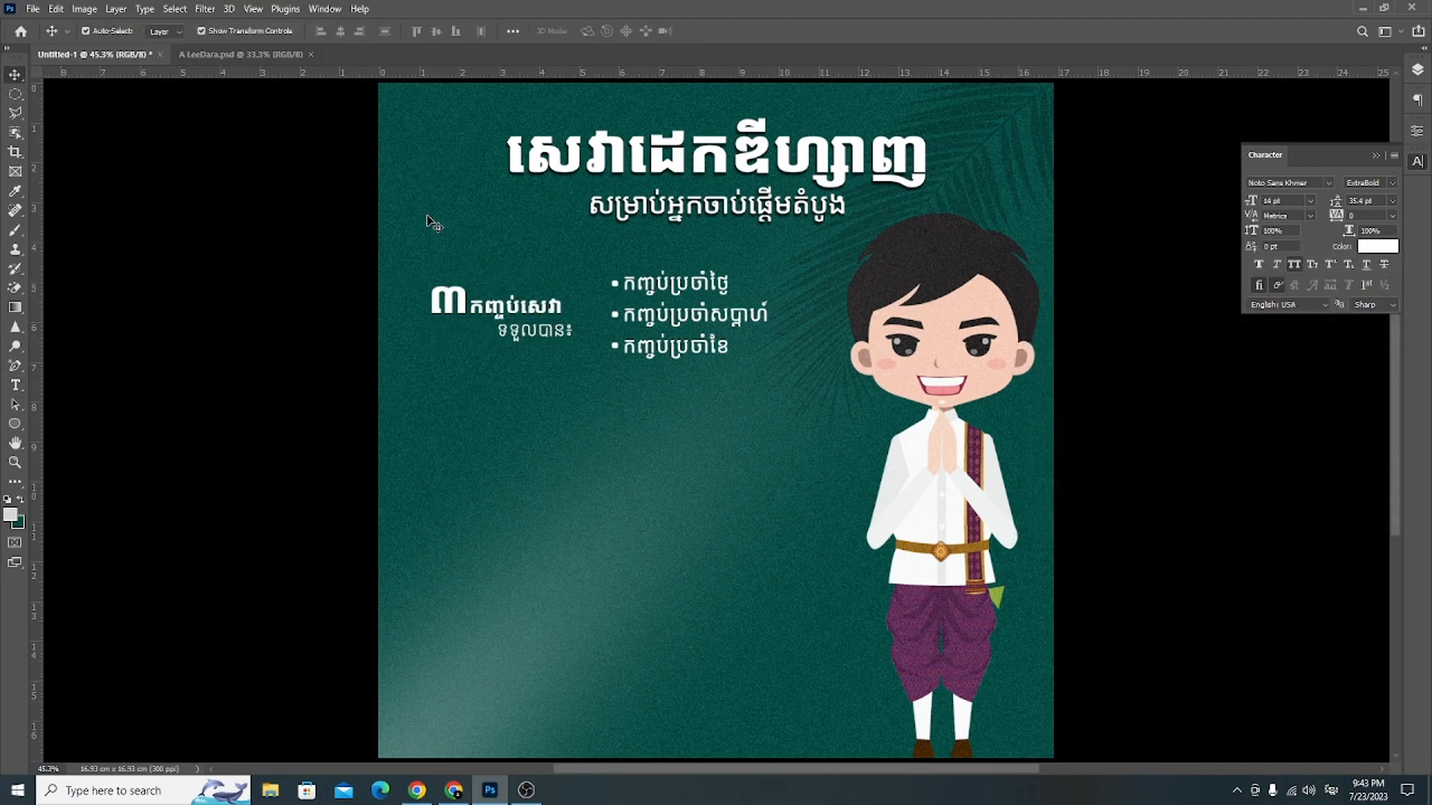
pyautogui.moveTo(372, 256); pyautogui.dragTo(577, 359)
pyautogui.moveTo(572, 282); pyautogui.dragTo(595, 277)
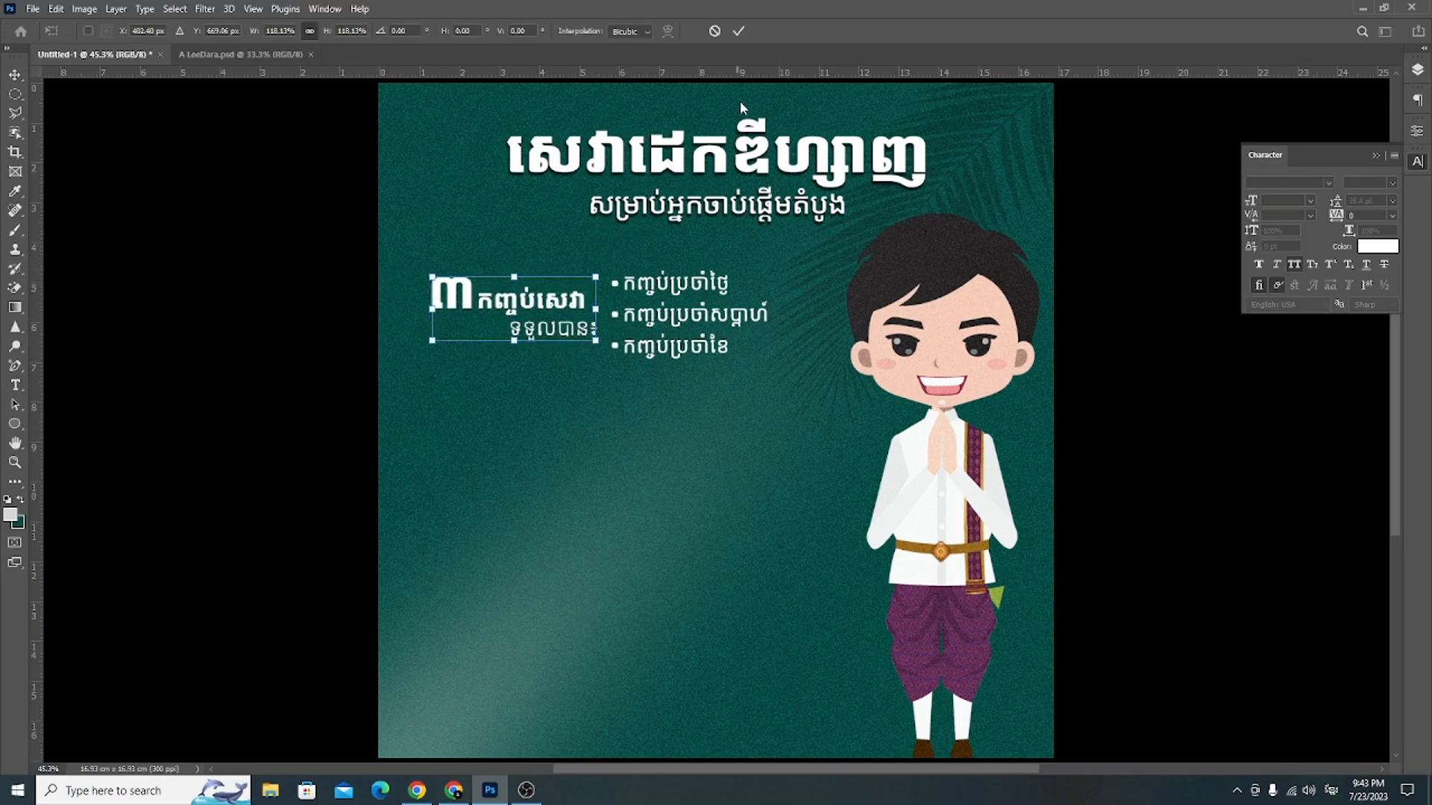
pyautogui.click(737, 32)
pyautogui.click(393, 297)
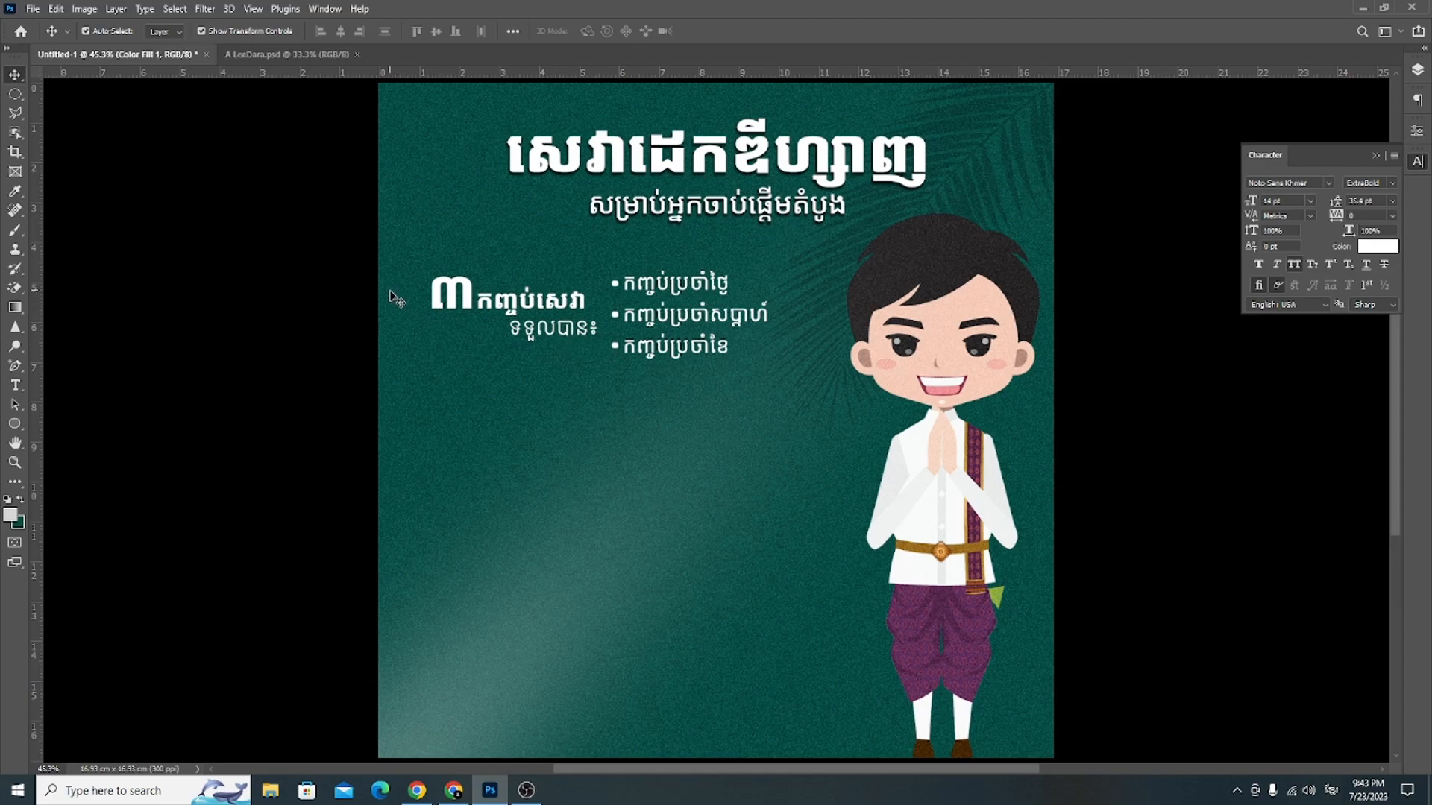
pyautogui.moveTo(501, 325); pyautogui.dragTo(696, 381)
pyautogui.moveTo(610, 438); pyautogui.dragTo(683, 326)
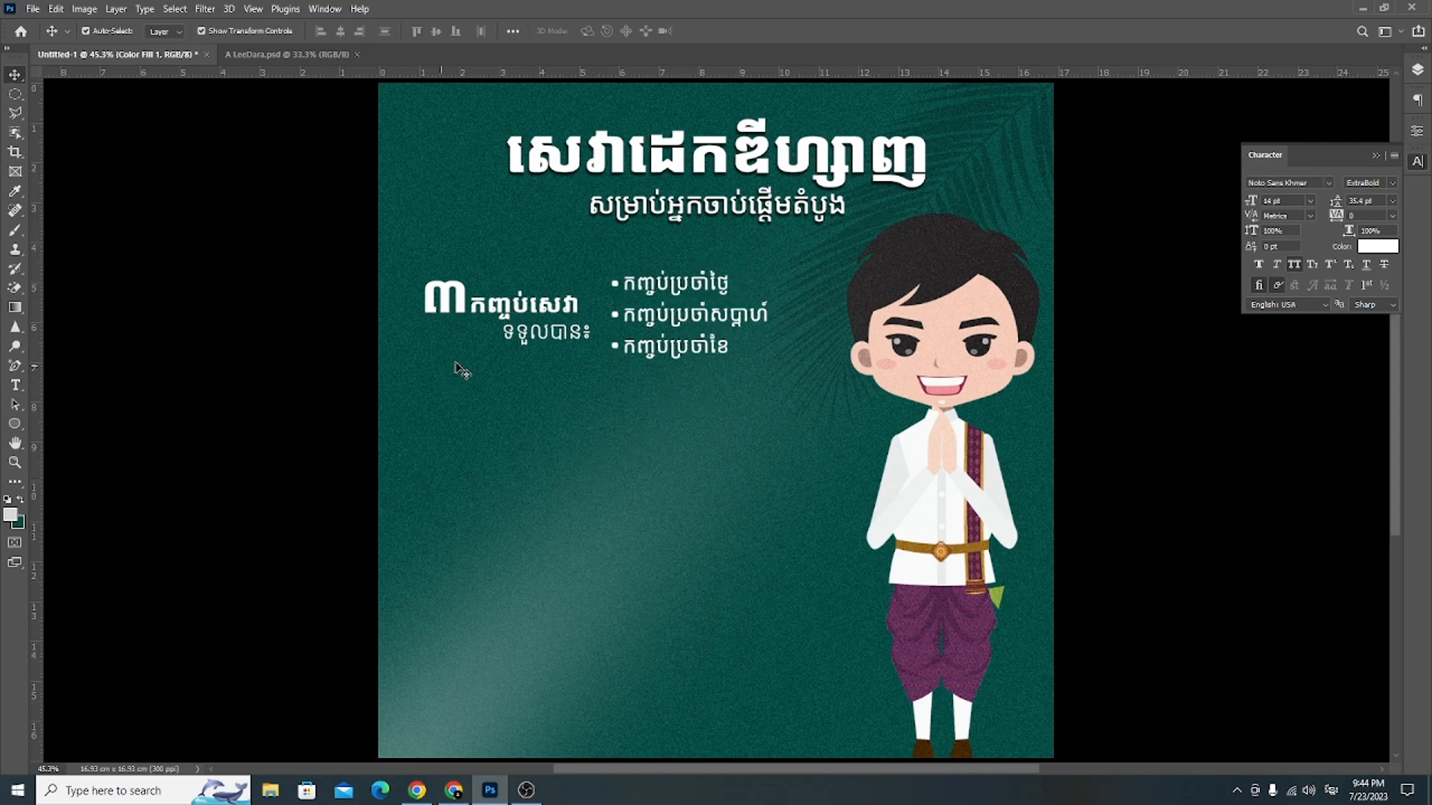
# Step: Lock the Color Fill 1 layer, and move the bulleted list with its bullets below the package title
pyautogui.click(1418, 74)
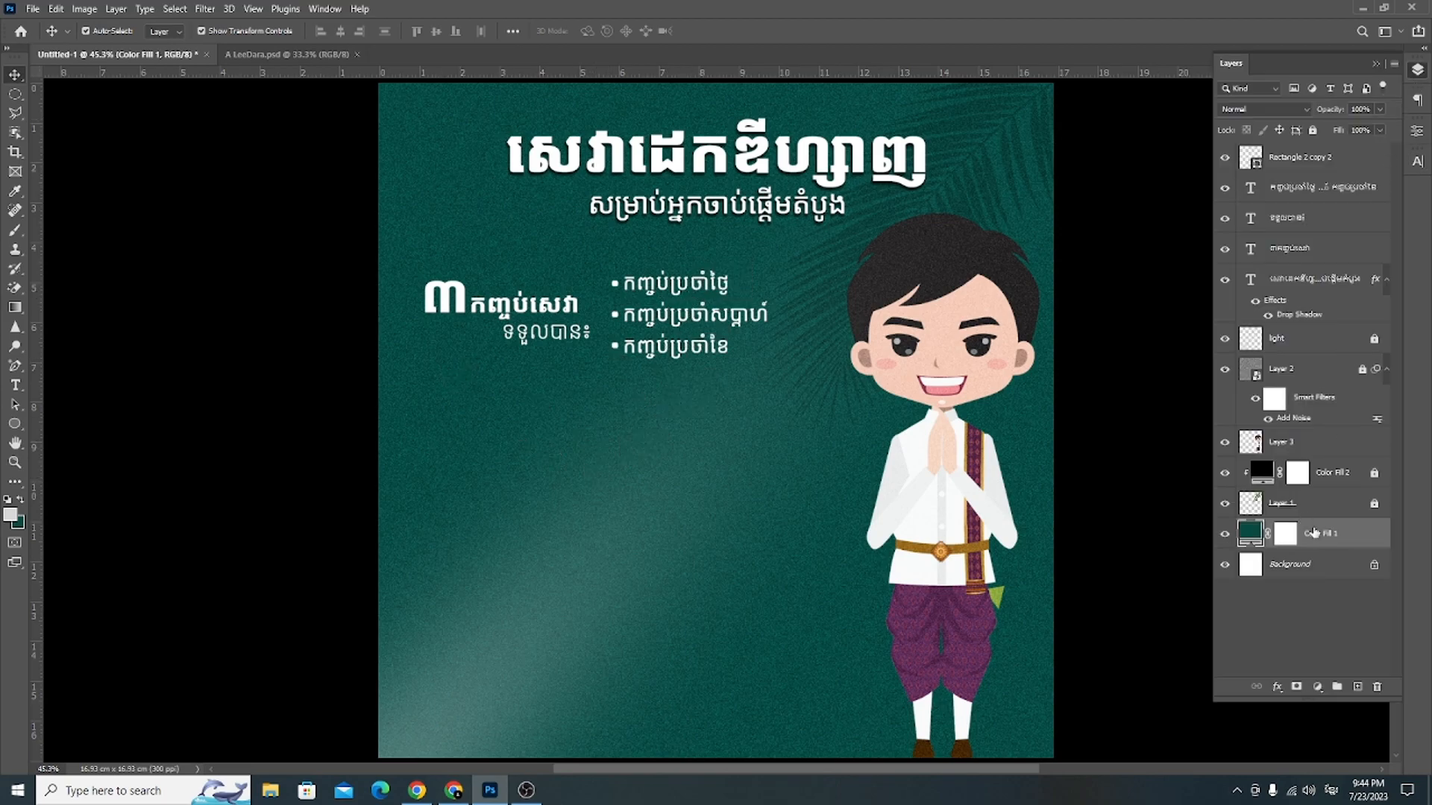
pyautogui.click(1313, 132)
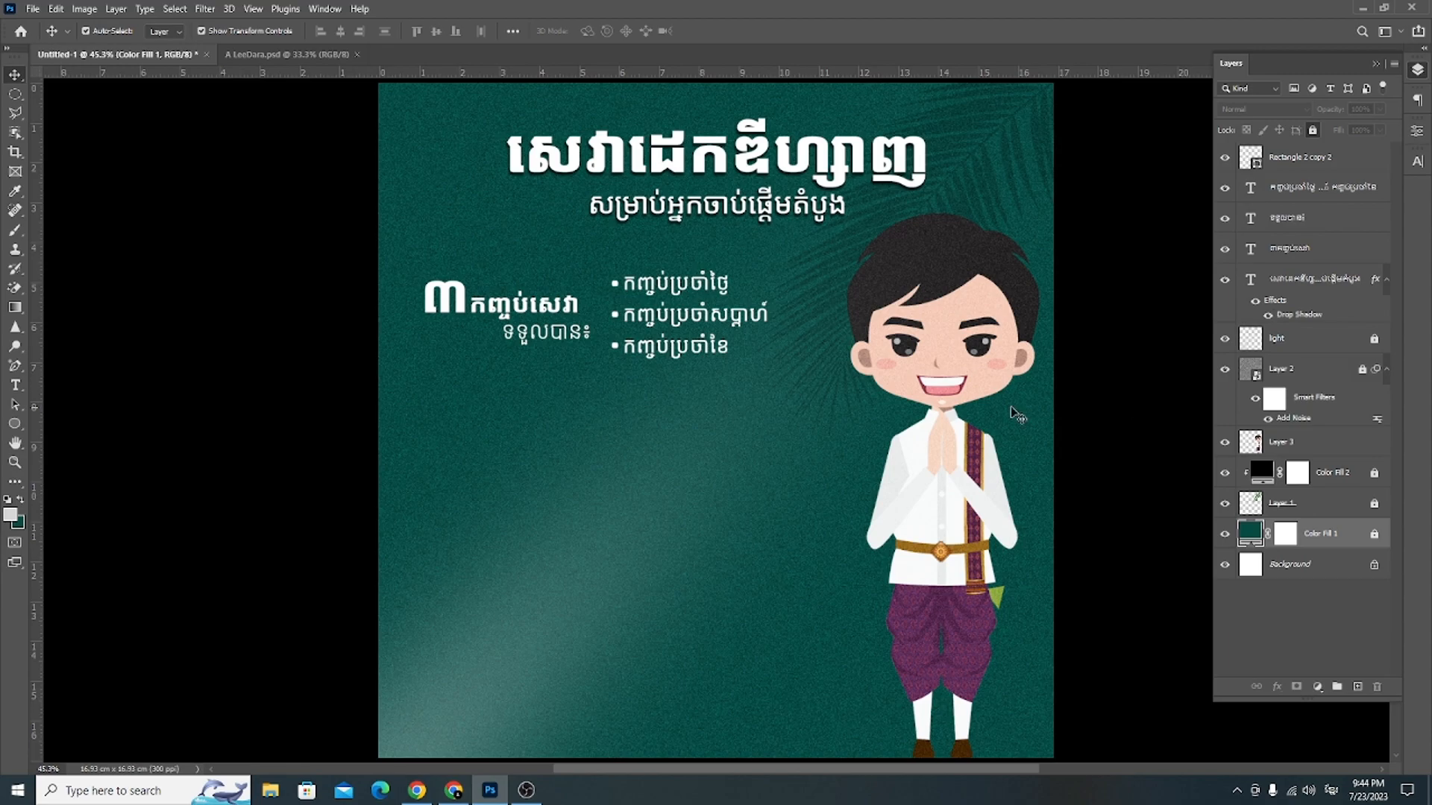
pyautogui.moveTo(620, 409); pyautogui.dragTo(682, 264)
pyautogui.click(639, 419)
pyautogui.moveTo(602, 381); pyautogui.dragTo(496, 378)
pyautogui.click(825, 389)
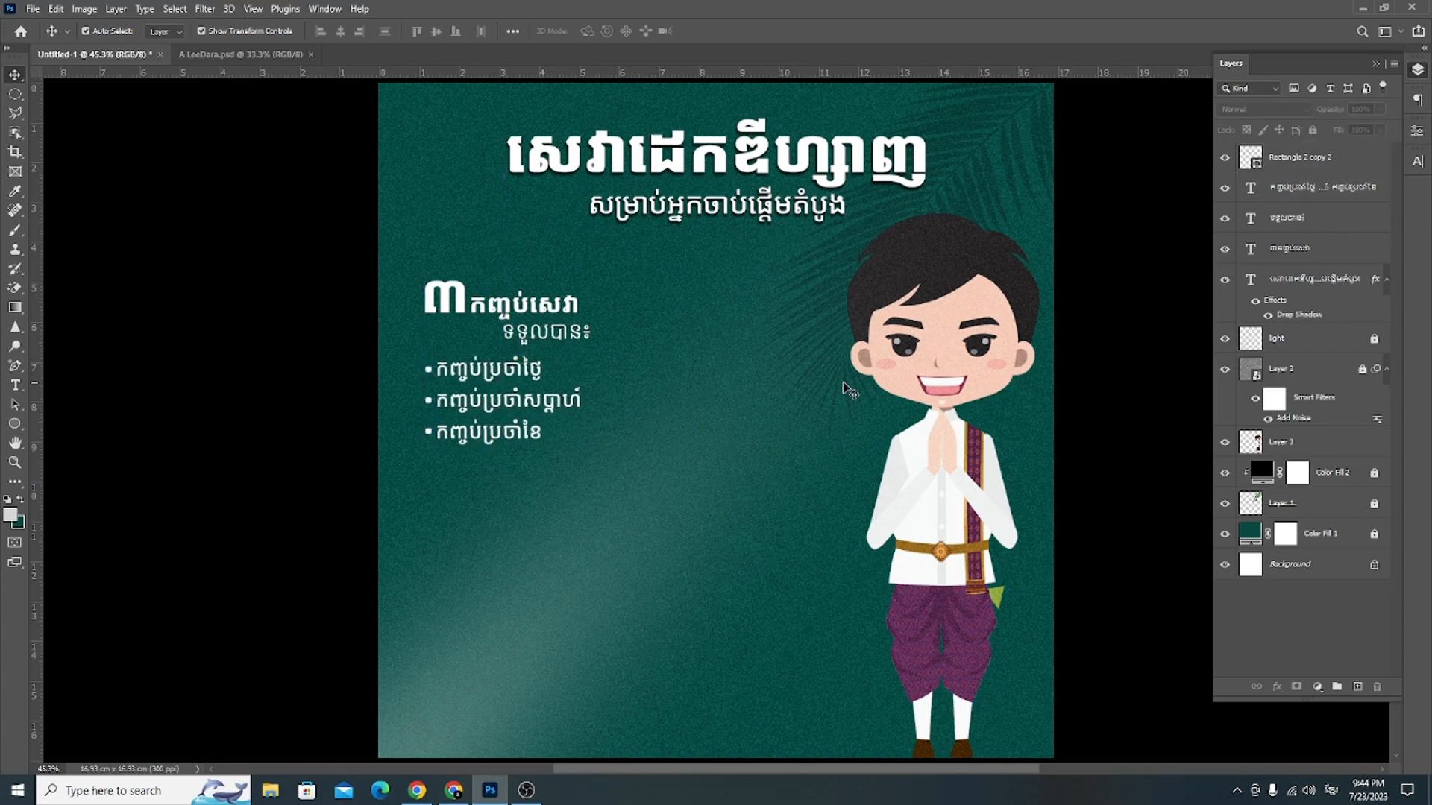
# Step: Align the subline with the left edge of the package title, and scale both down to about 73% just above the list
pyautogui.moveTo(582, 352); pyautogui.dragTo(463, 337)
pyautogui.click(822, 342)
pyautogui.click(671, 341)
pyautogui.moveTo(386, 270); pyautogui.dragTo(635, 271)
pyautogui.moveTo(550, 283); pyautogui.dragTo(513, 318)
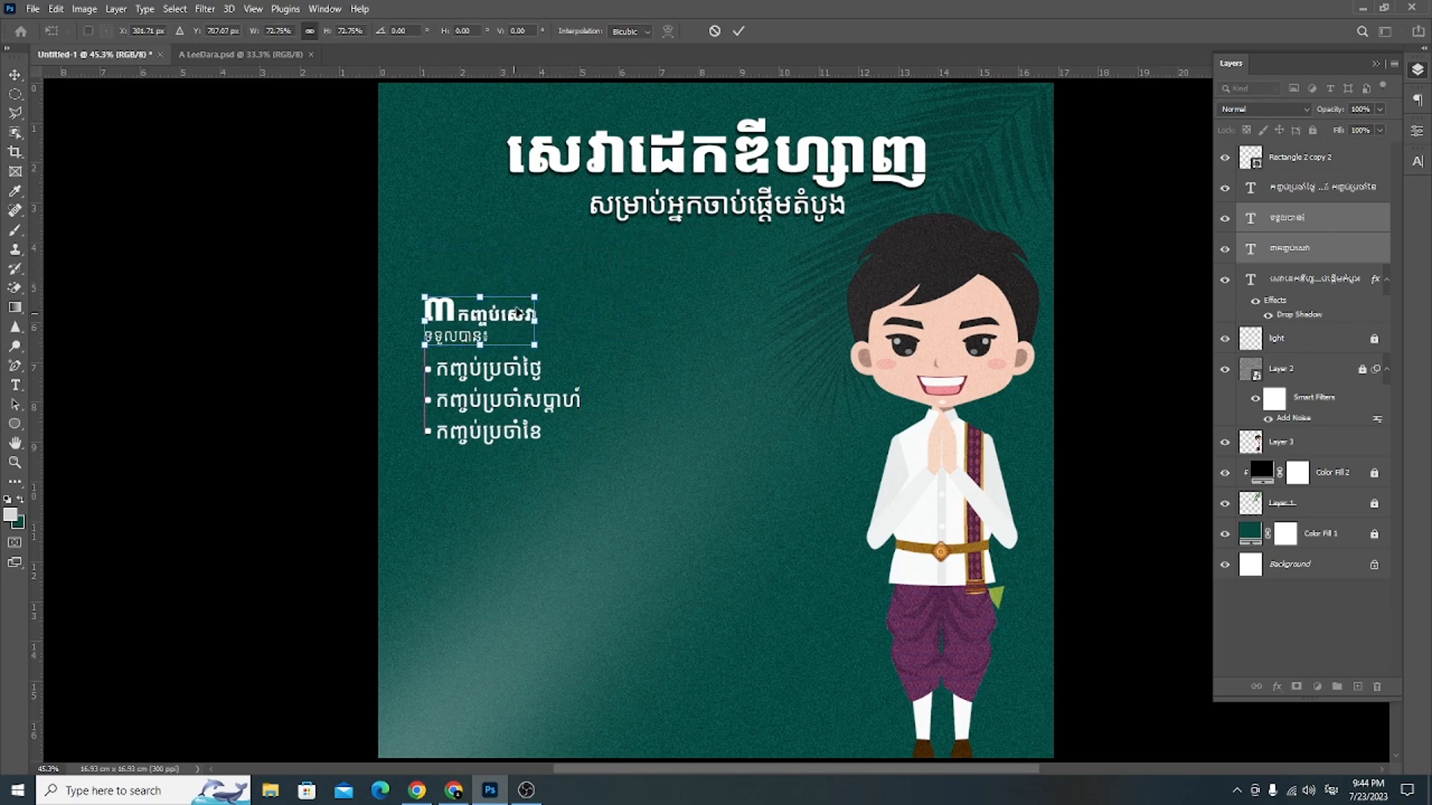
pyautogui.click(738, 29)
pyautogui.click(719, 409)
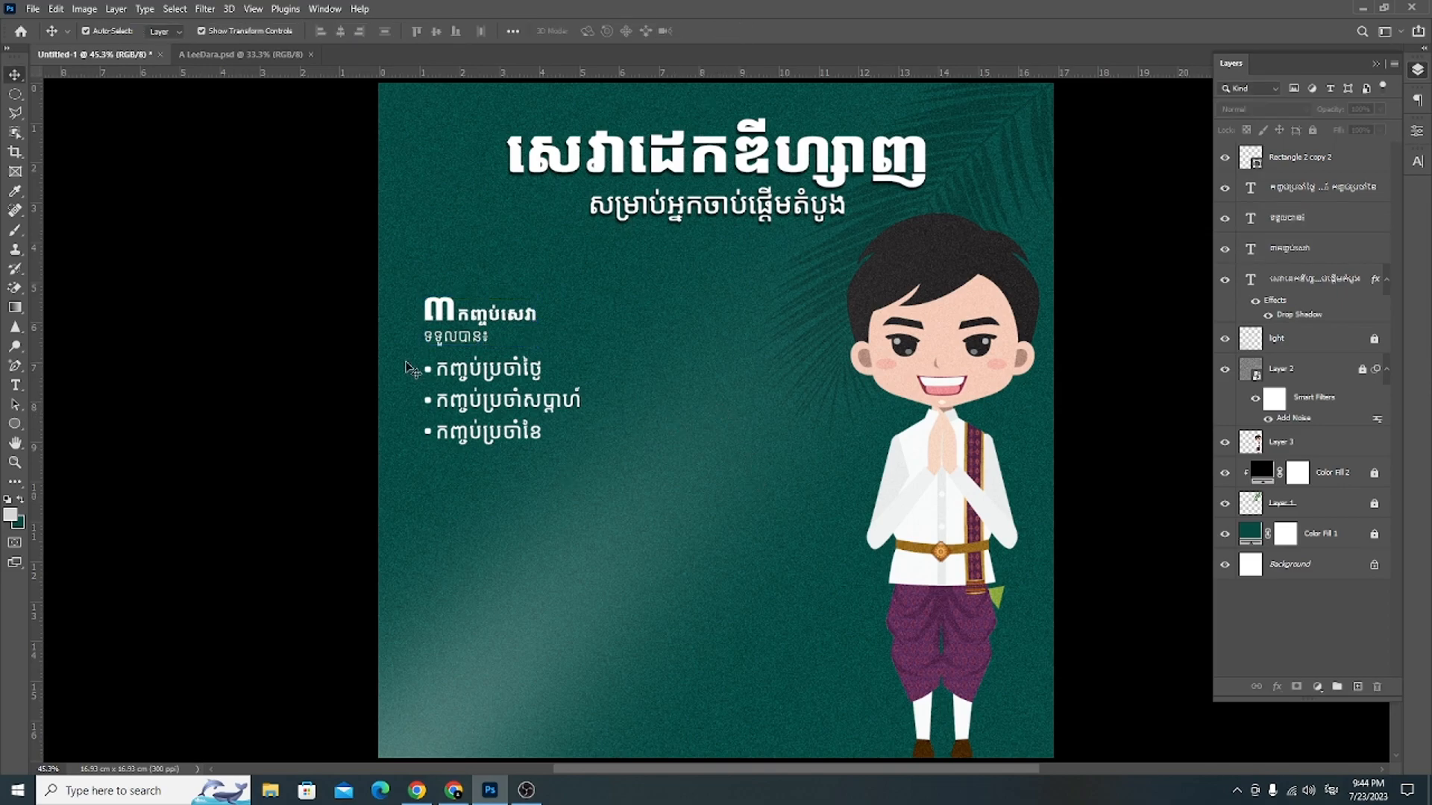
# Step: Move the bulleted list down to leave a gap below the subline, and enlarge the whole package text block slightly
pyautogui.moveTo(388, 364); pyautogui.dragTo(522, 450)
pyautogui.moveTo(505, 398); pyautogui.dragTo(507, 418)
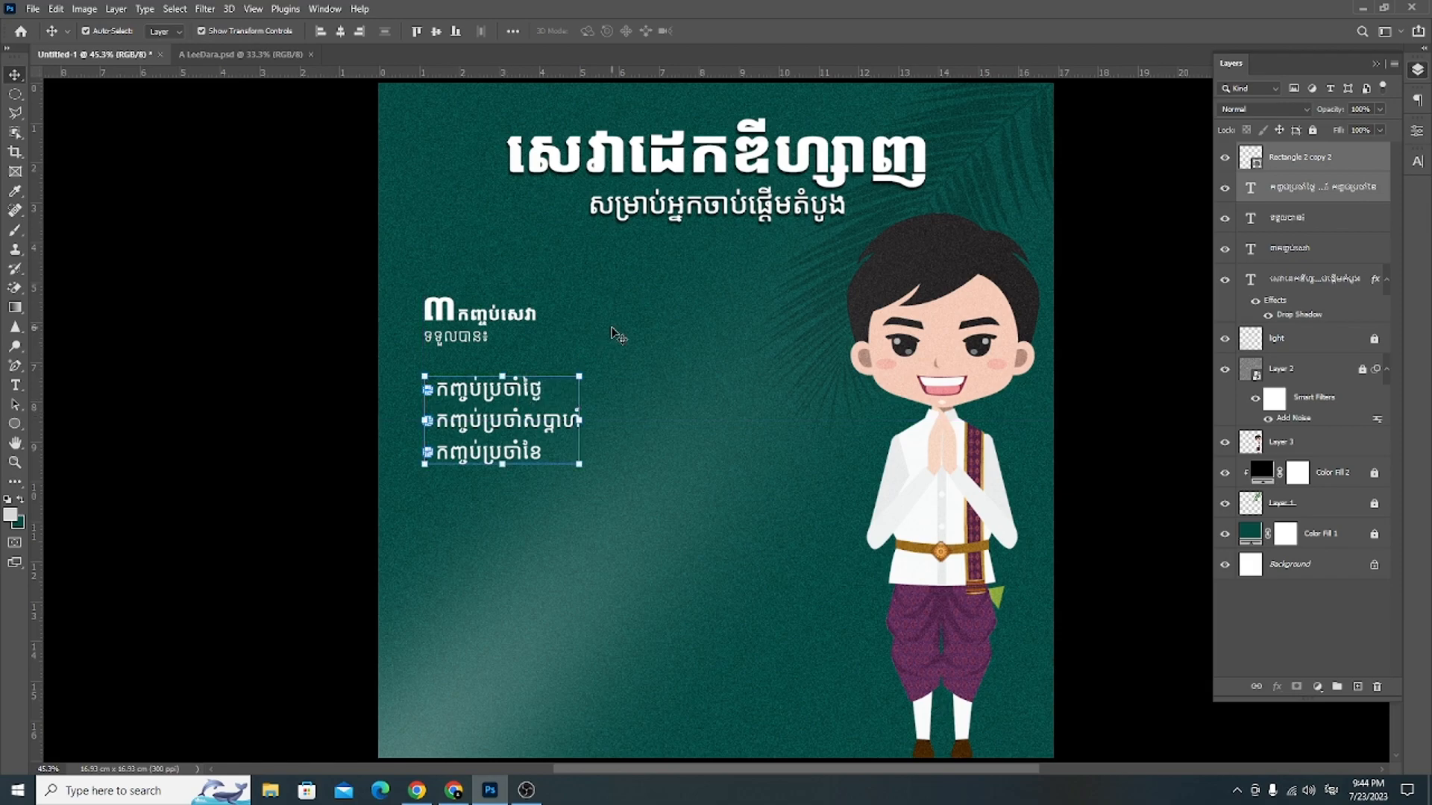
pyautogui.click(371, 253)
pyautogui.moveTo(370, 254); pyautogui.dragTo(586, 495)
pyautogui.click(738, 31)
pyautogui.click(346, 390)
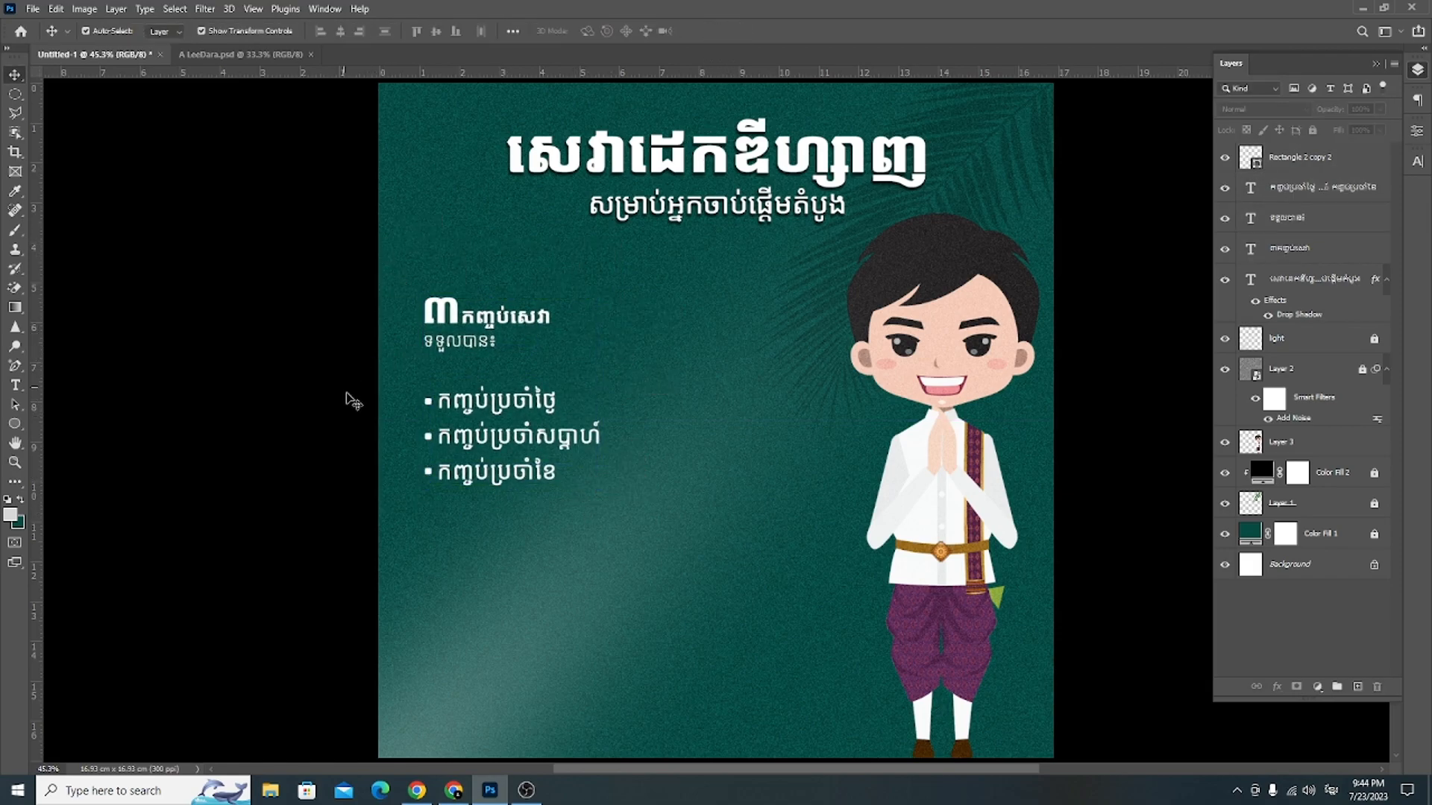
# Step: Draw a rectangle about 6.02 × 6.65 cm around the package text, round its corners to about 0.53 cm, and place its layer below the heading text layer
pyautogui.moveTo(17, 425); pyautogui.dragTo(74, 426)
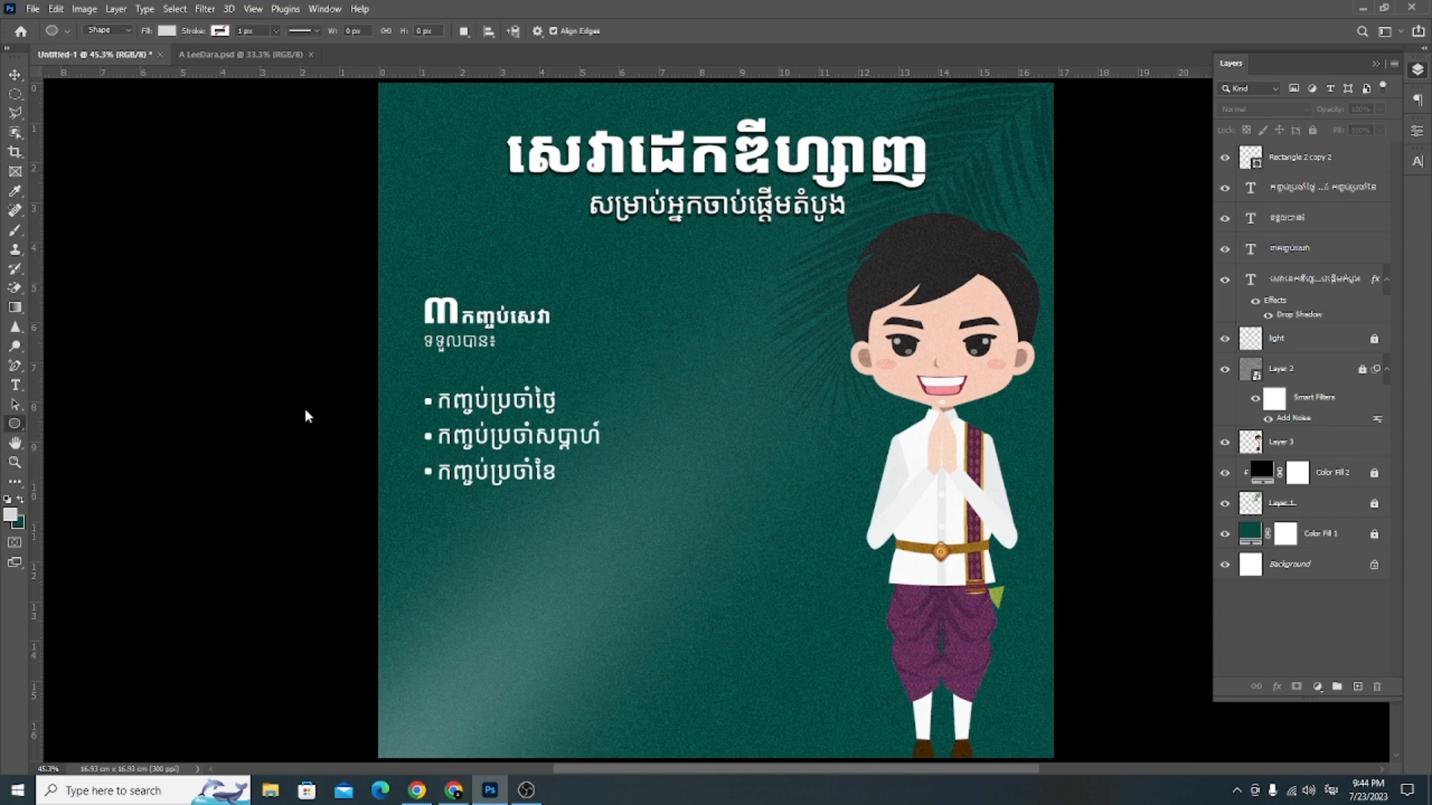
pyautogui.moveTo(396, 276); pyautogui.dragTo(635, 542)
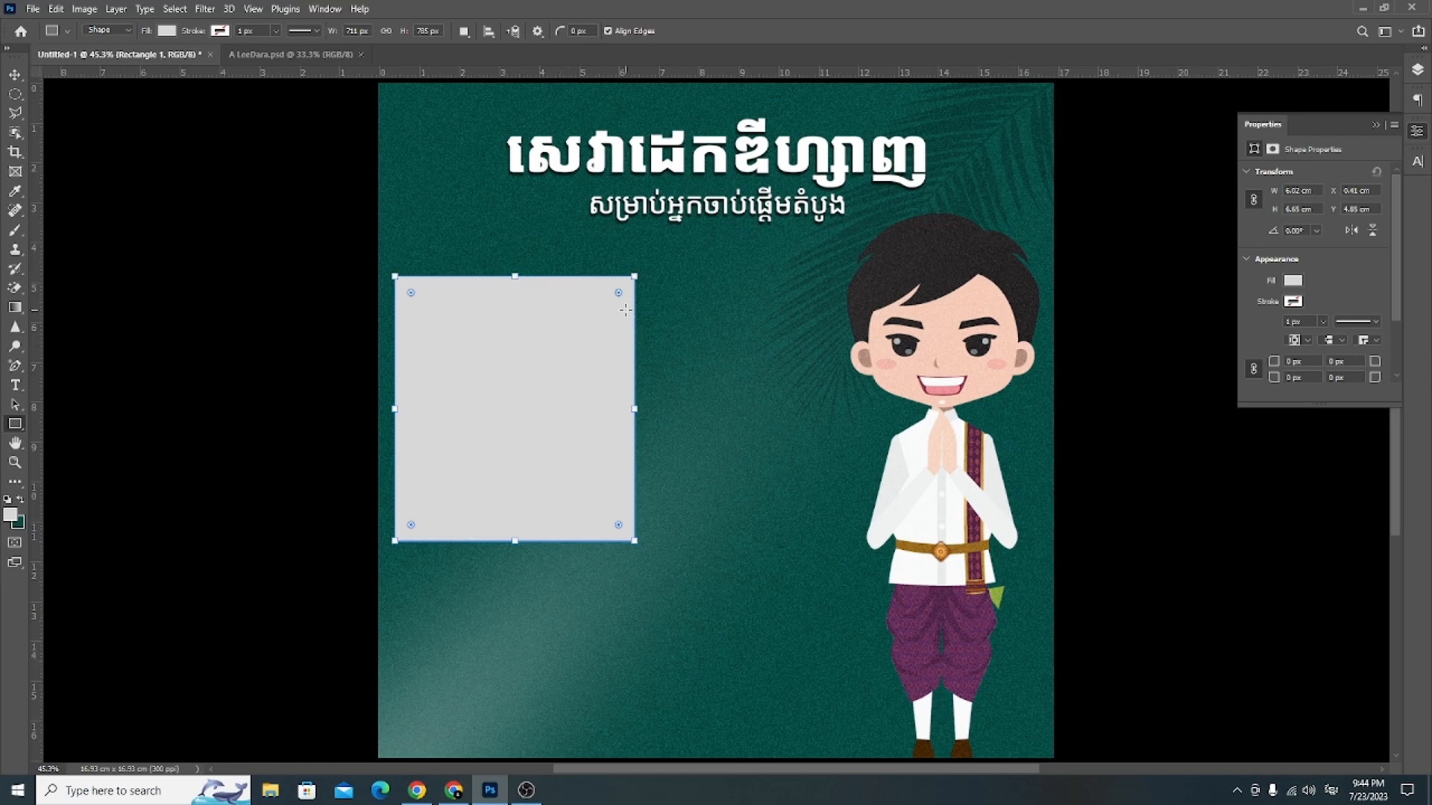
pyautogui.moveTo(618, 292); pyautogui.dragTo(613, 298)
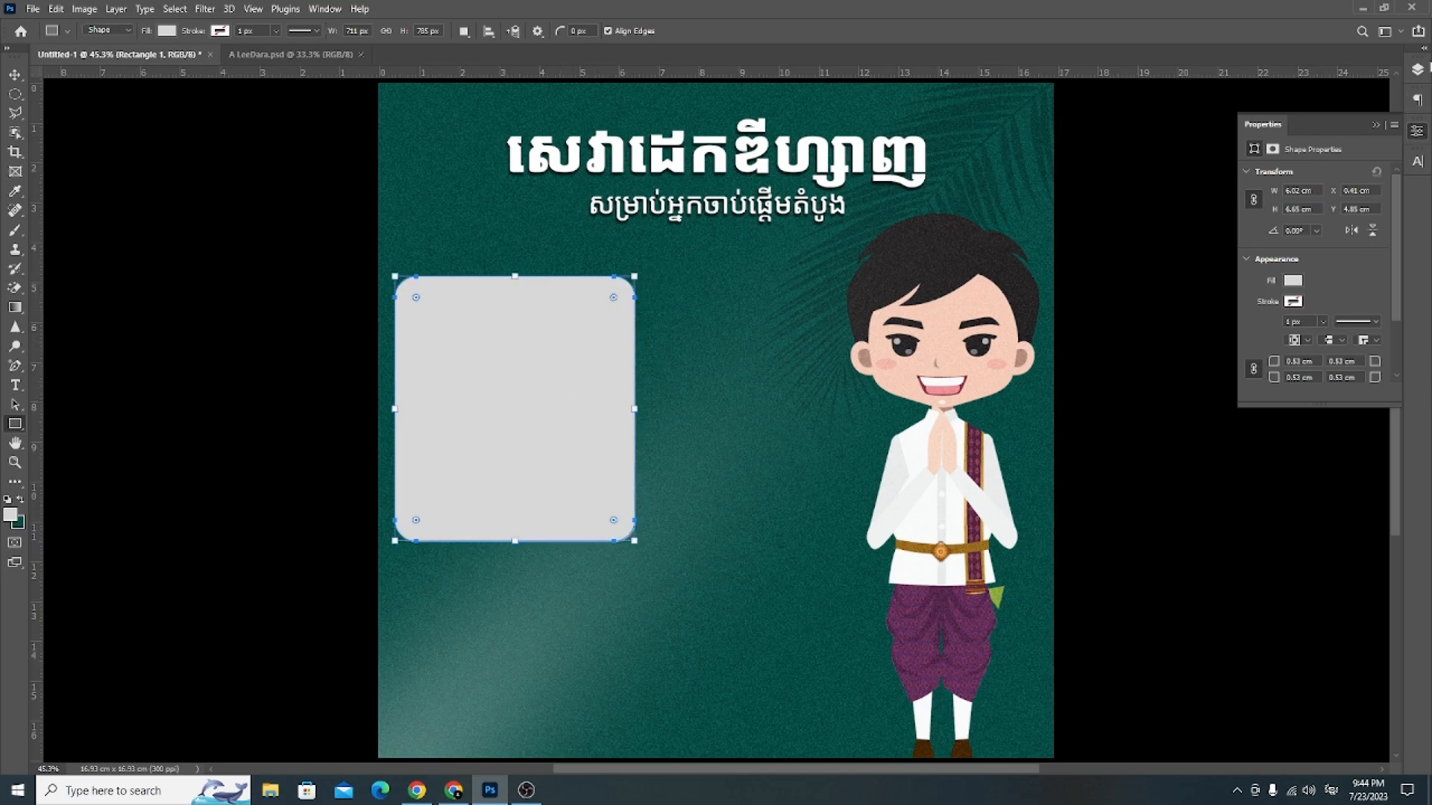
pyautogui.click(1417, 71)
pyautogui.moveTo(1355, 175); pyautogui.dragTo(1309, 362)
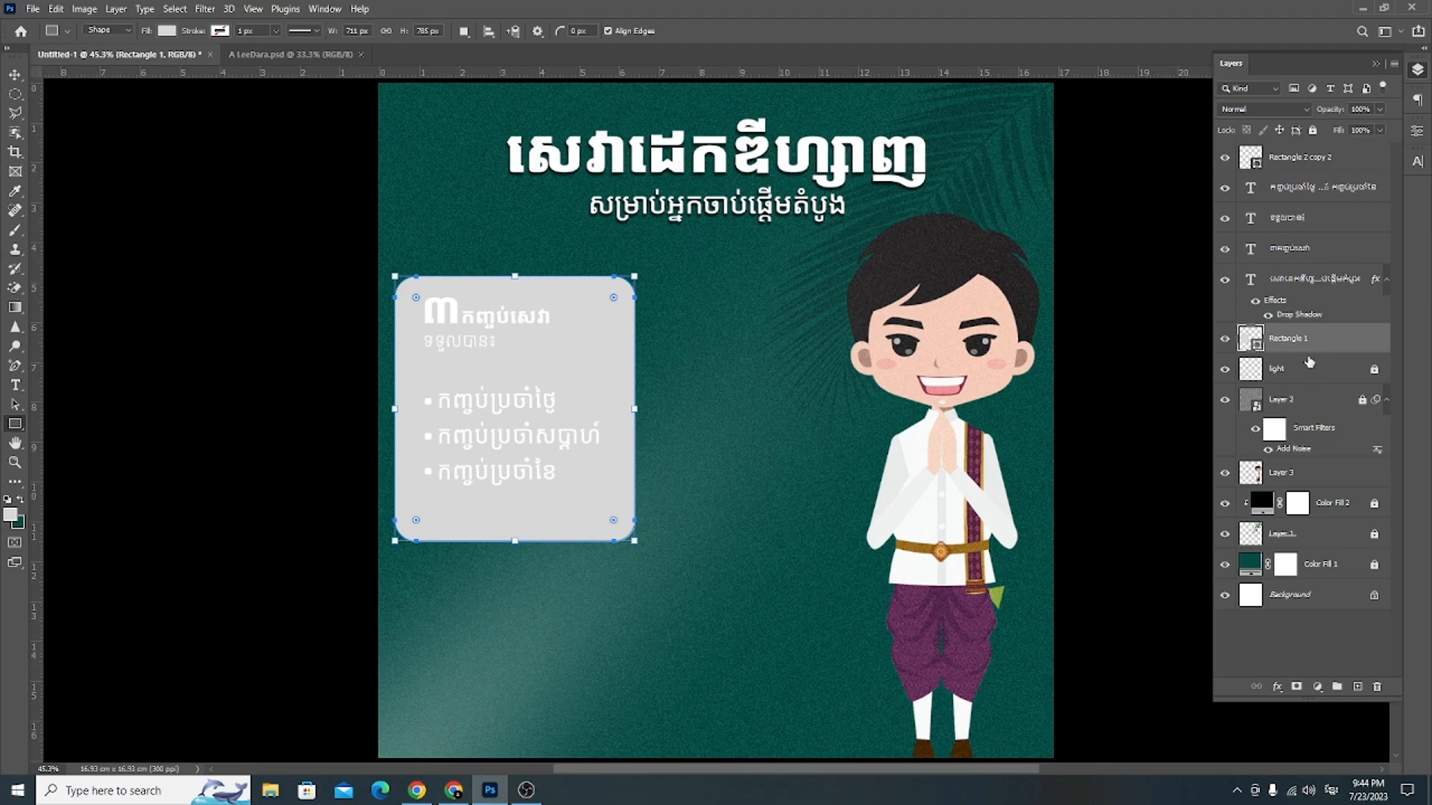
# Step: Recolor the rounded rectangle with a salmon pink sampled from the cartoon man's cheek
pyautogui.doubleClick(1257, 344)
pyautogui.click(714, 256)
pyautogui.click(789, 270)
pyautogui.click(539, 168)
pyautogui.click(491, 192)
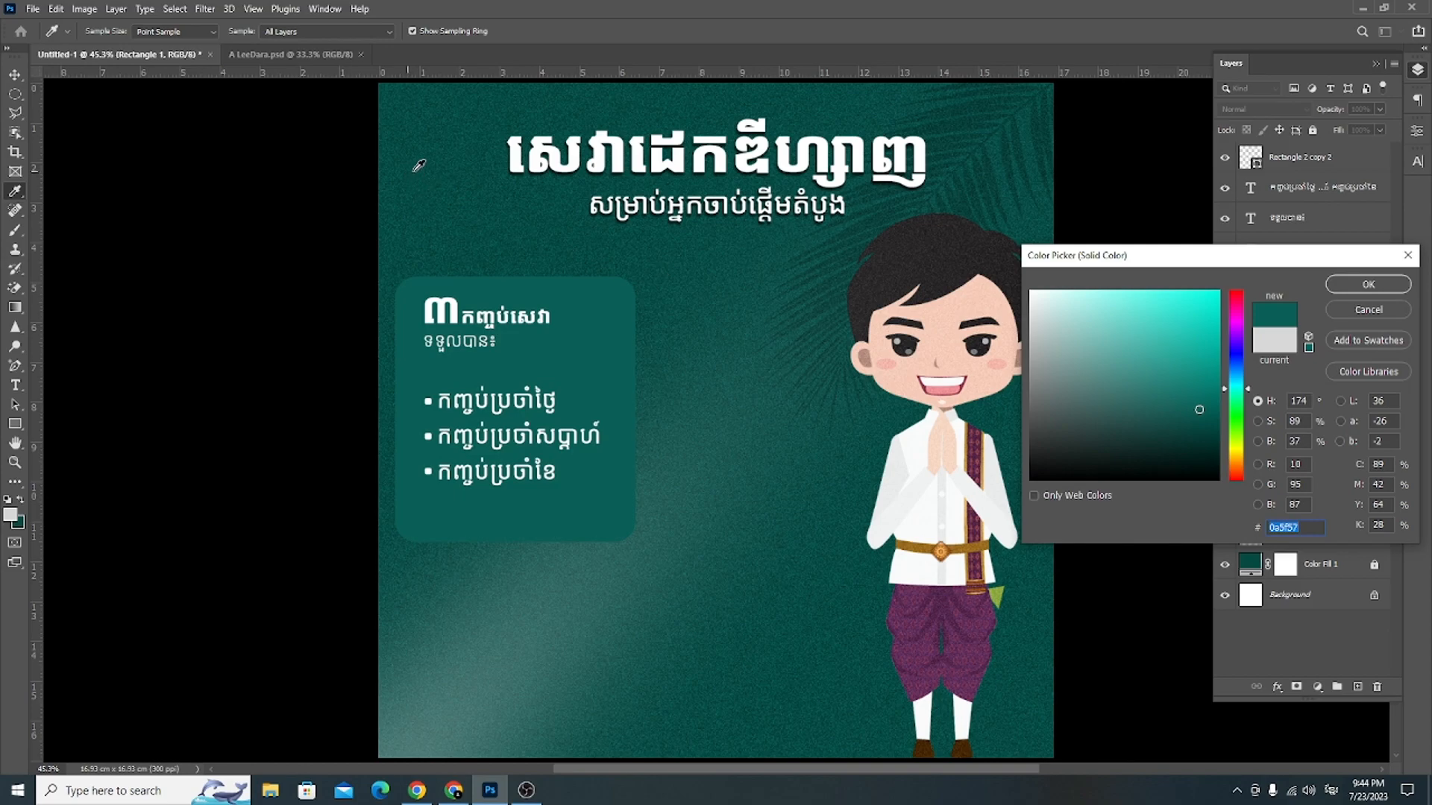
pyautogui.moveTo(1197, 413)
pyautogui.mouseDown()
pyautogui.moveTo(1071, 409)
pyautogui.moveTo(1038, 440)
pyautogui.moveTo(1030, 478)
pyautogui.moveTo(1047, 339)
pyautogui.moveTo(1040, 361)
pyautogui.mouseUp()
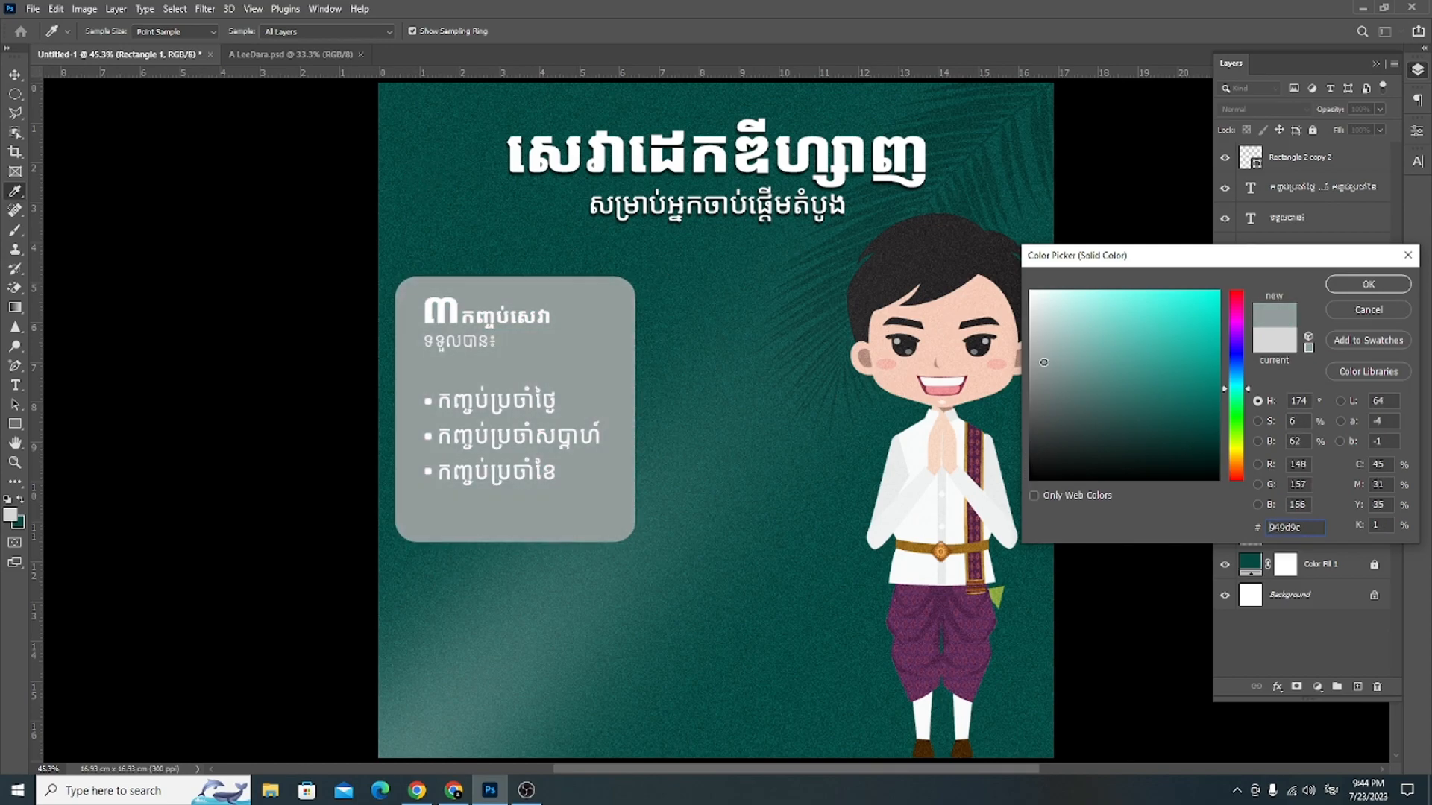
pyautogui.click(957, 361)
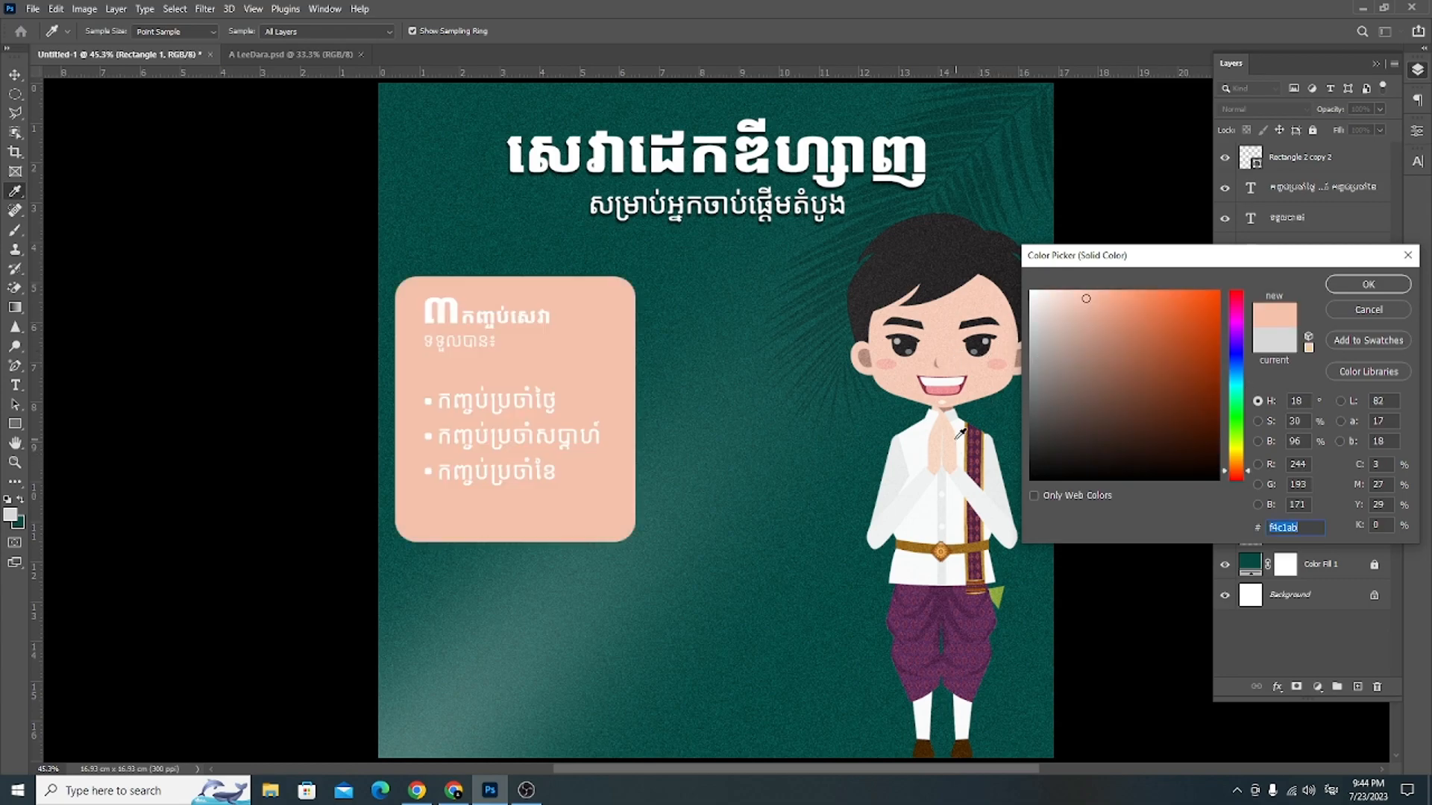
pyautogui.click(955, 434)
pyautogui.click(986, 375)
pyautogui.click(1001, 363)
pyautogui.click(1368, 285)
pyautogui.press('u')
pyautogui.click(771, 412)
pyautogui.press('Escape')
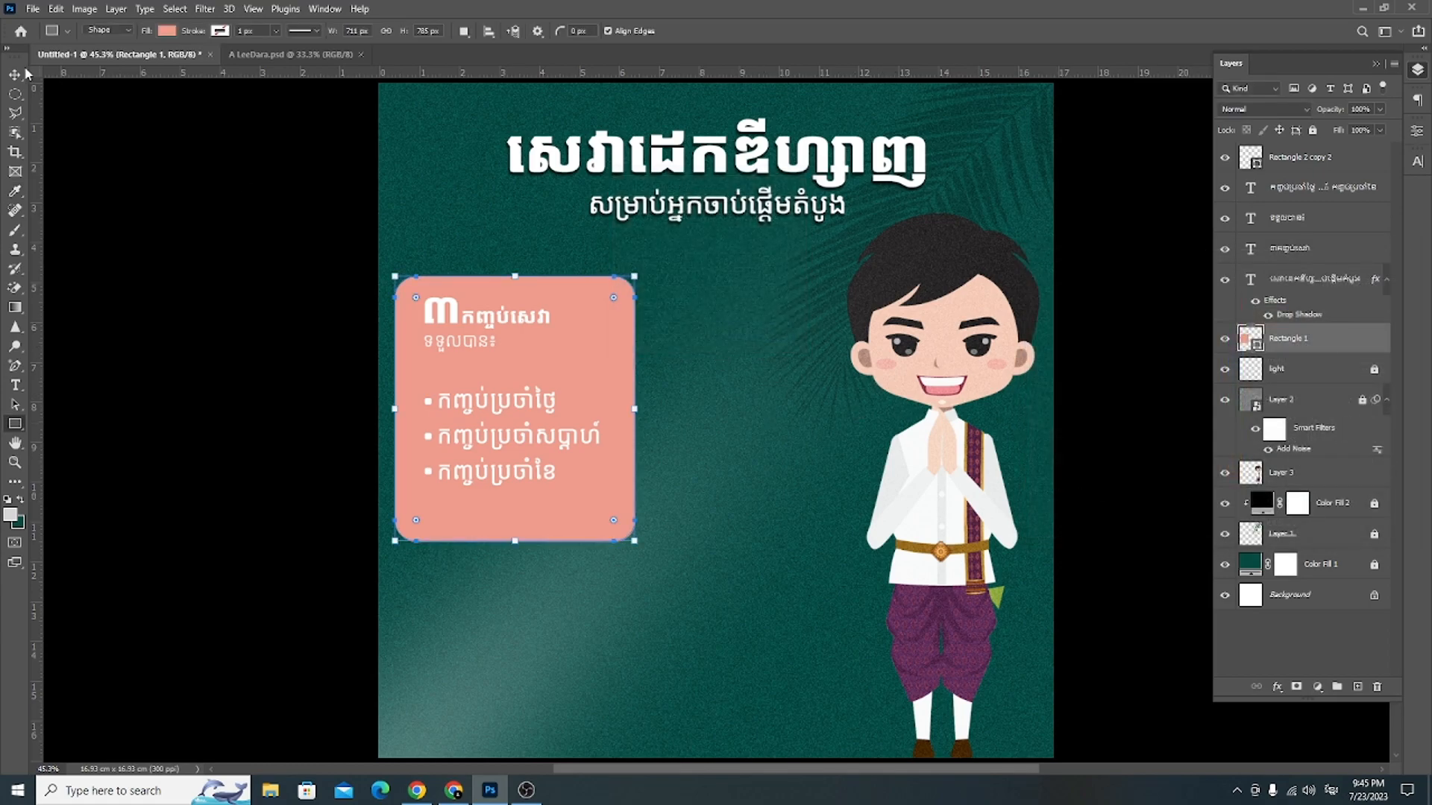
# Step: Move the pink card together with its package text slightly to the right
pyautogui.press('v')
pyautogui.moveTo(339, 276); pyautogui.dragTo(543, 519)
pyautogui.moveTo(493, 454)
pyautogui.mouseDown()
pyautogui.moveTo(605, 466)
pyautogui.moveTo(518, 454)
pyautogui.mouseUp()
pyautogui.click(214, 388)
# Step: Reduce the pink card's corner rounding slightly
pyautogui.click(628, 323)
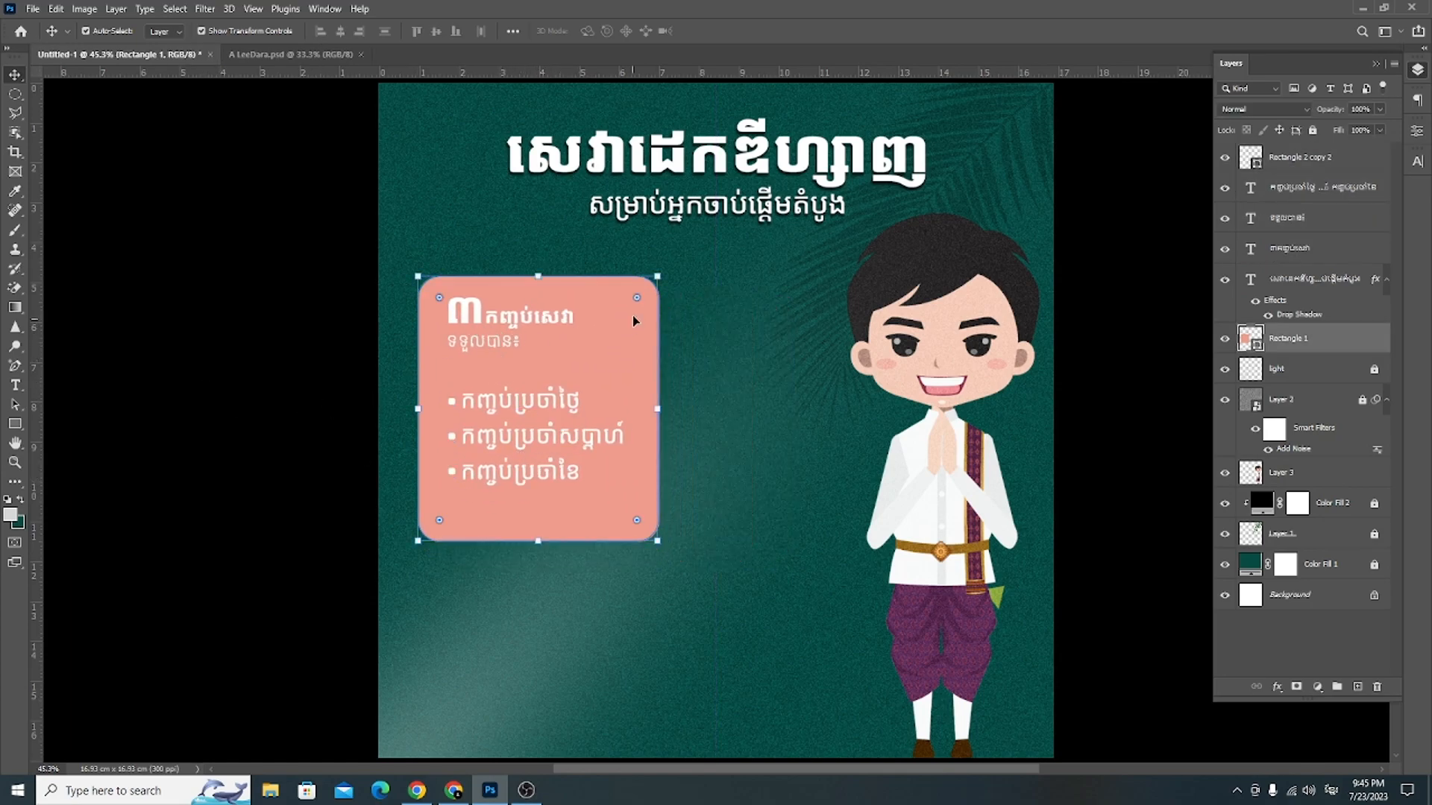
pyautogui.click(286, 292)
pyautogui.click(640, 320)
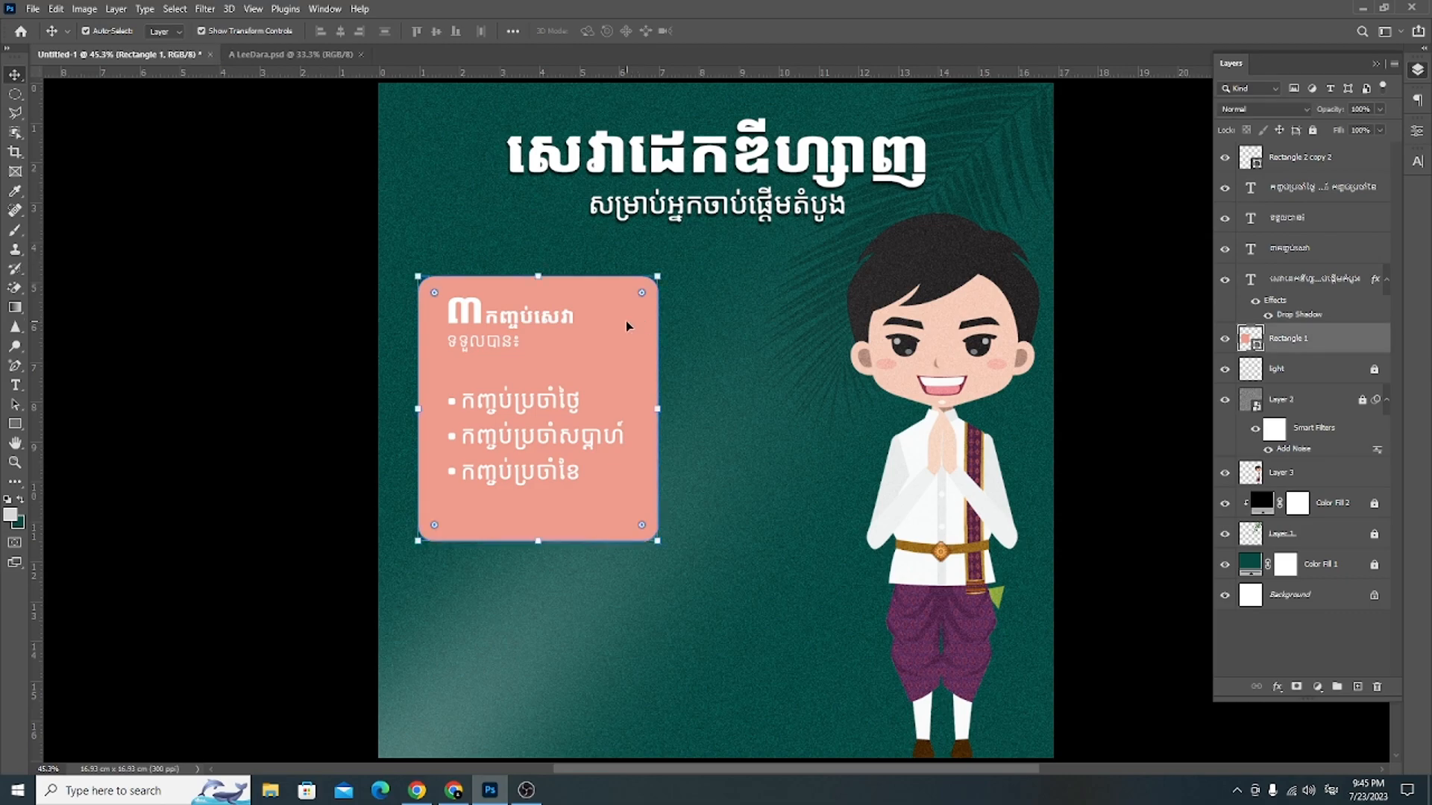
# Step: Recolor the pink rounded card with a dark green (0f3f38) sampled from the poster background
pyautogui.doubleClick(1259, 347)
pyautogui.click(811, 386)
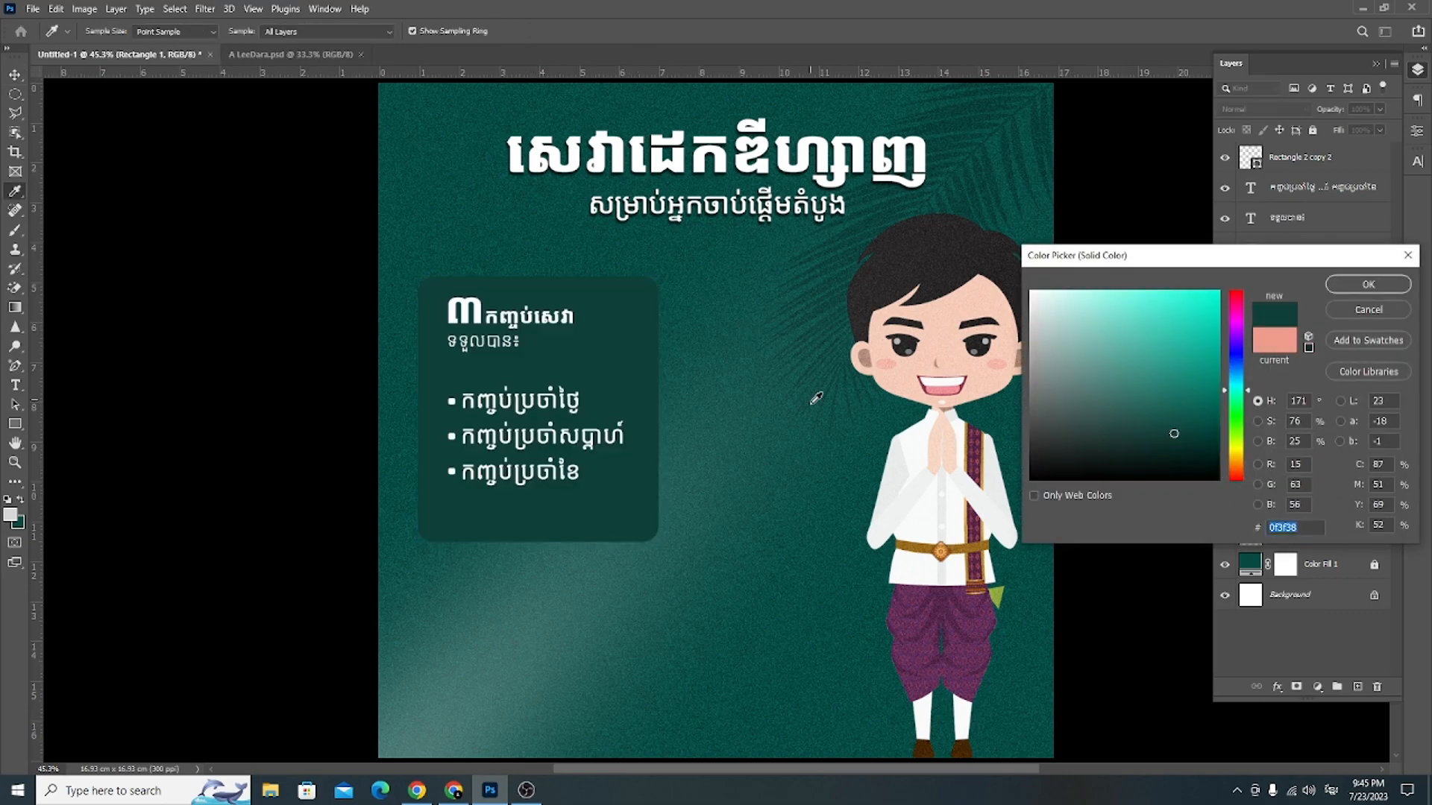
pyautogui.click(1368, 285)
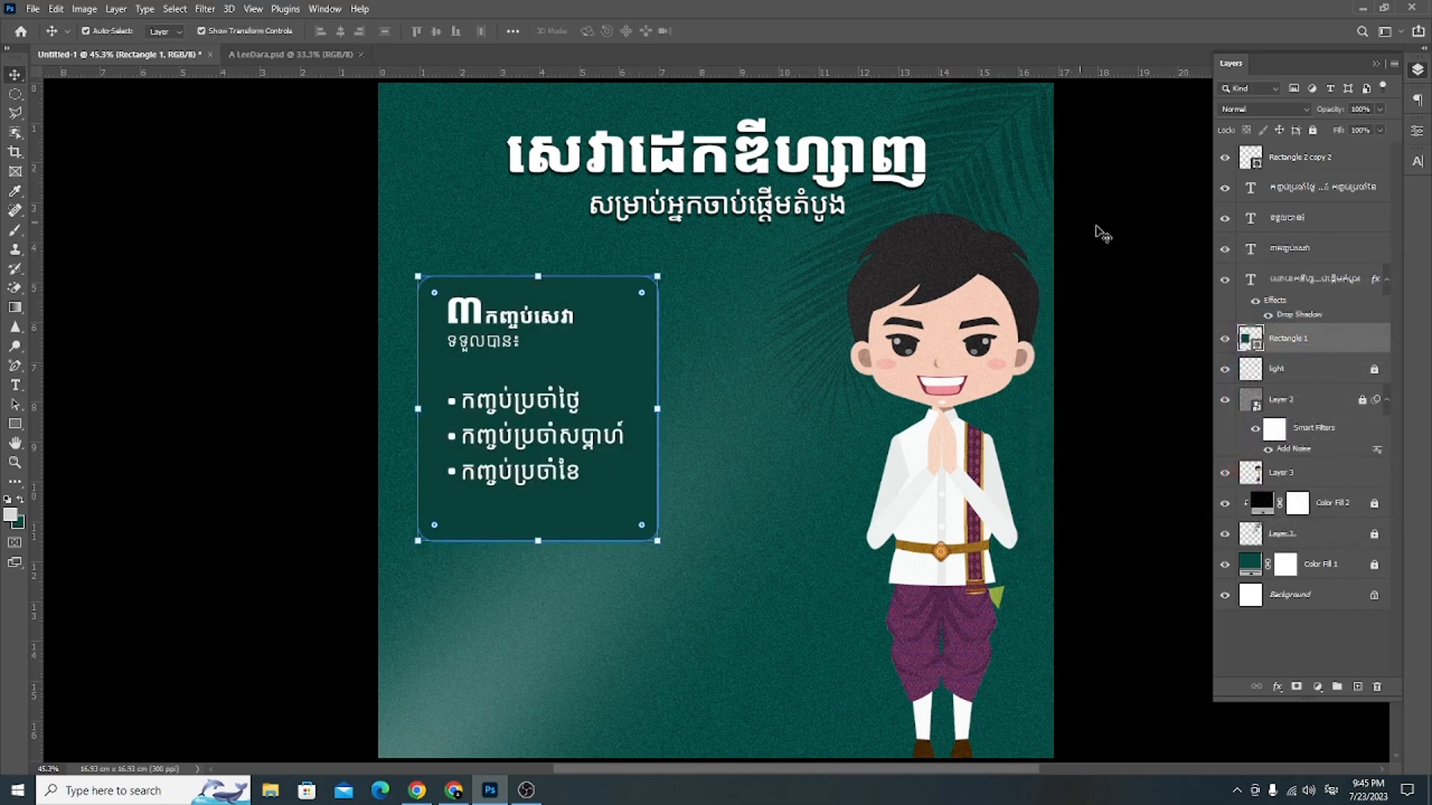
# Step: Give the dark green card a white outline 2 px wide
pyautogui.click(15, 425)
pyautogui.click(219, 31)
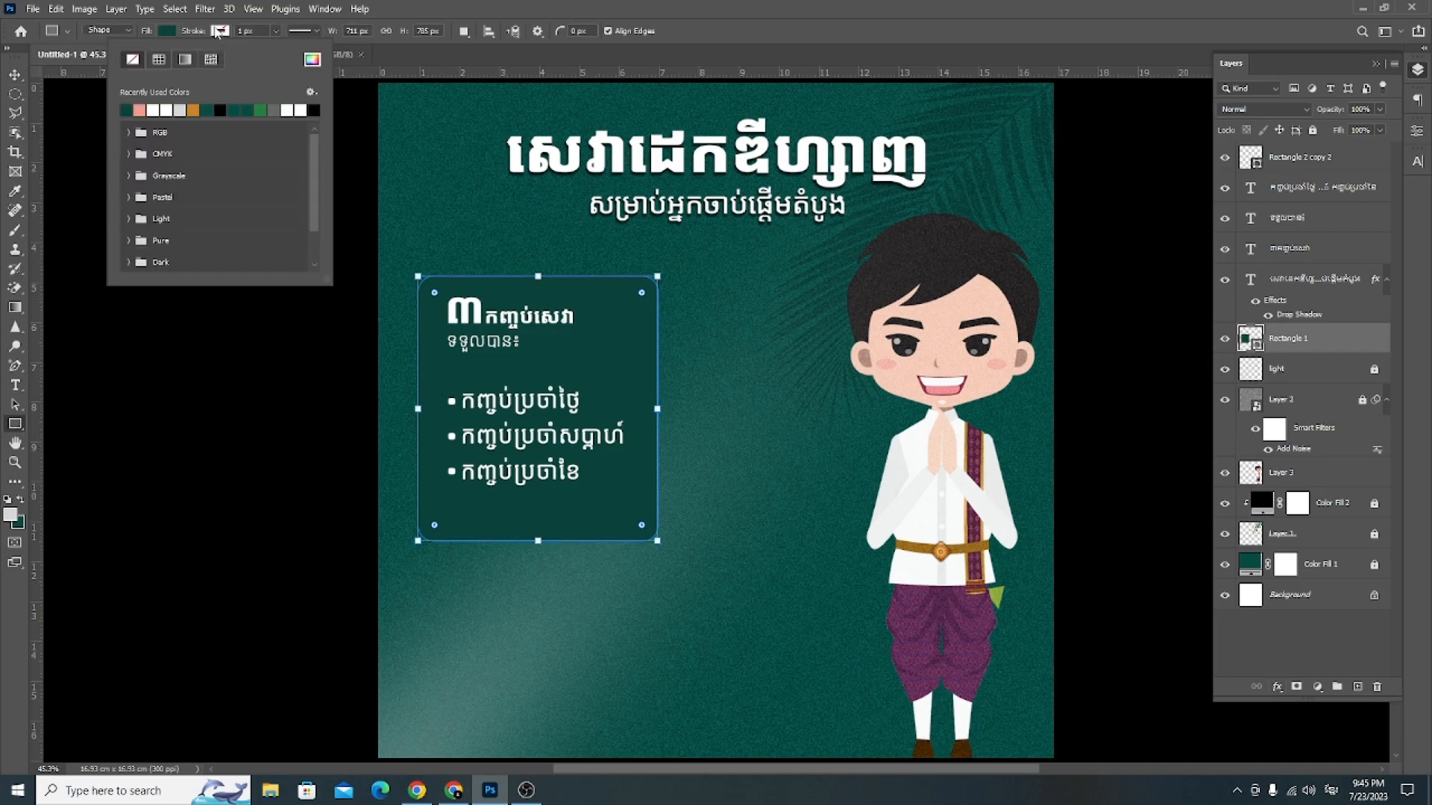
pyautogui.click(153, 109)
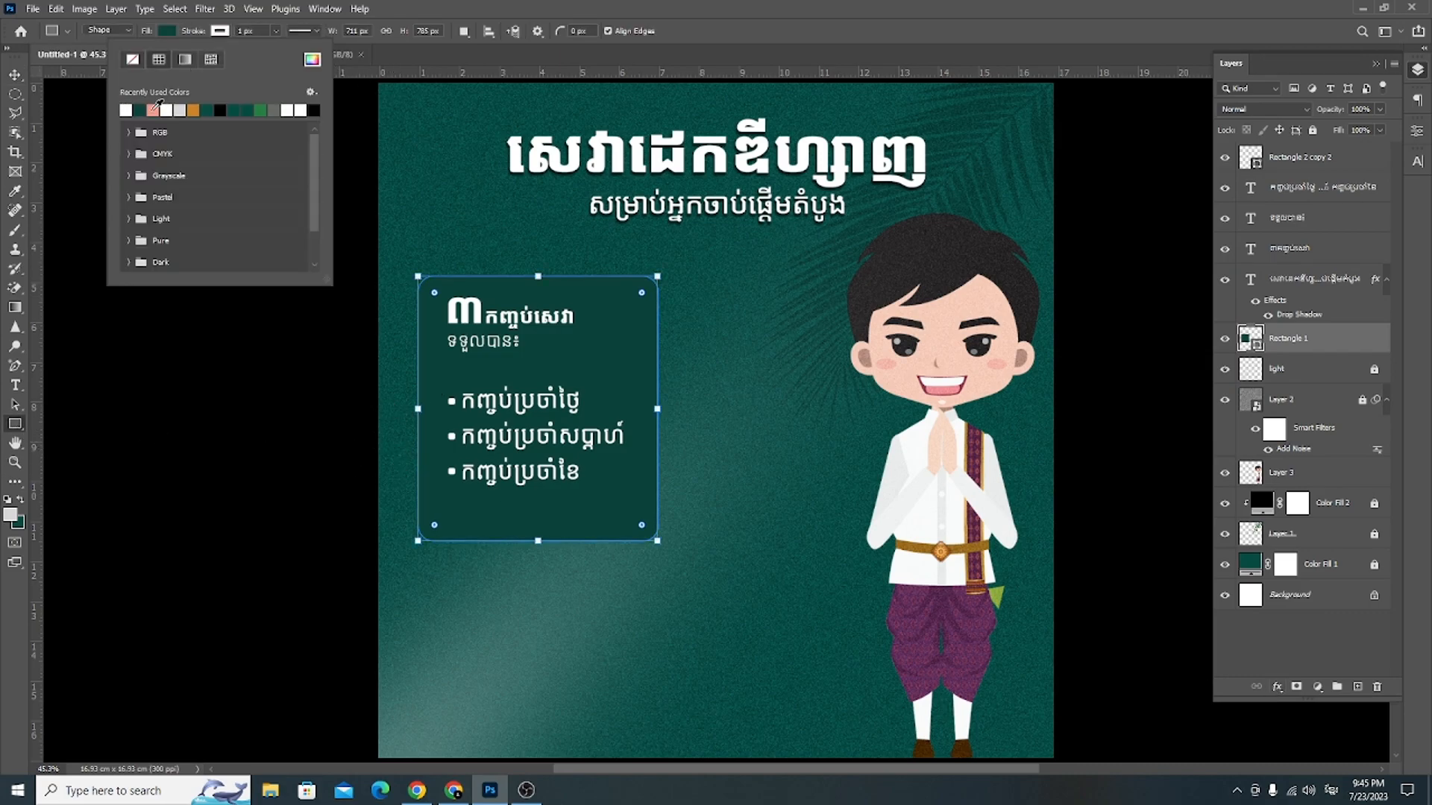
pyautogui.click(256, 31)
pyautogui.press('Return')
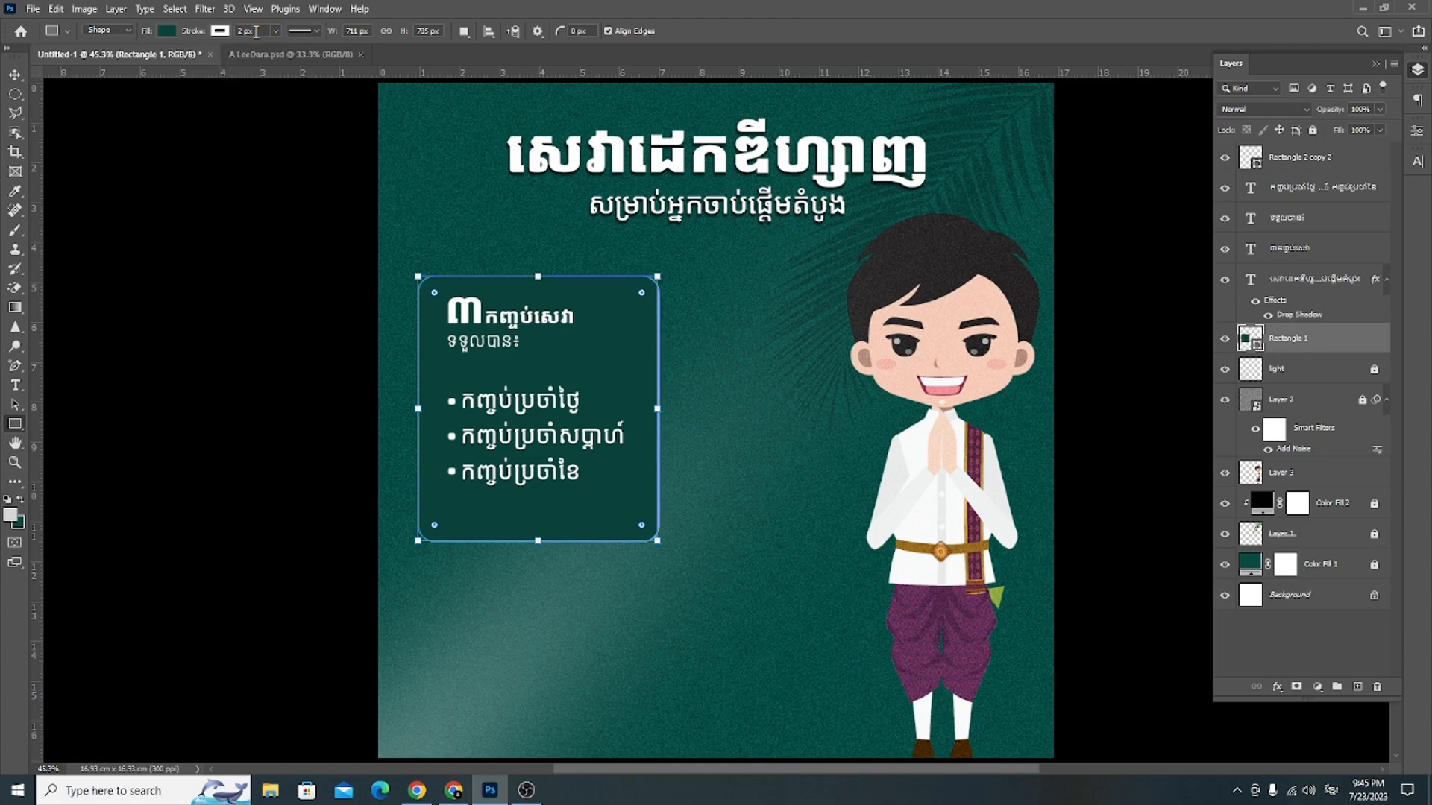
pyautogui.click(18, 75)
pyautogui.click(221, 215)
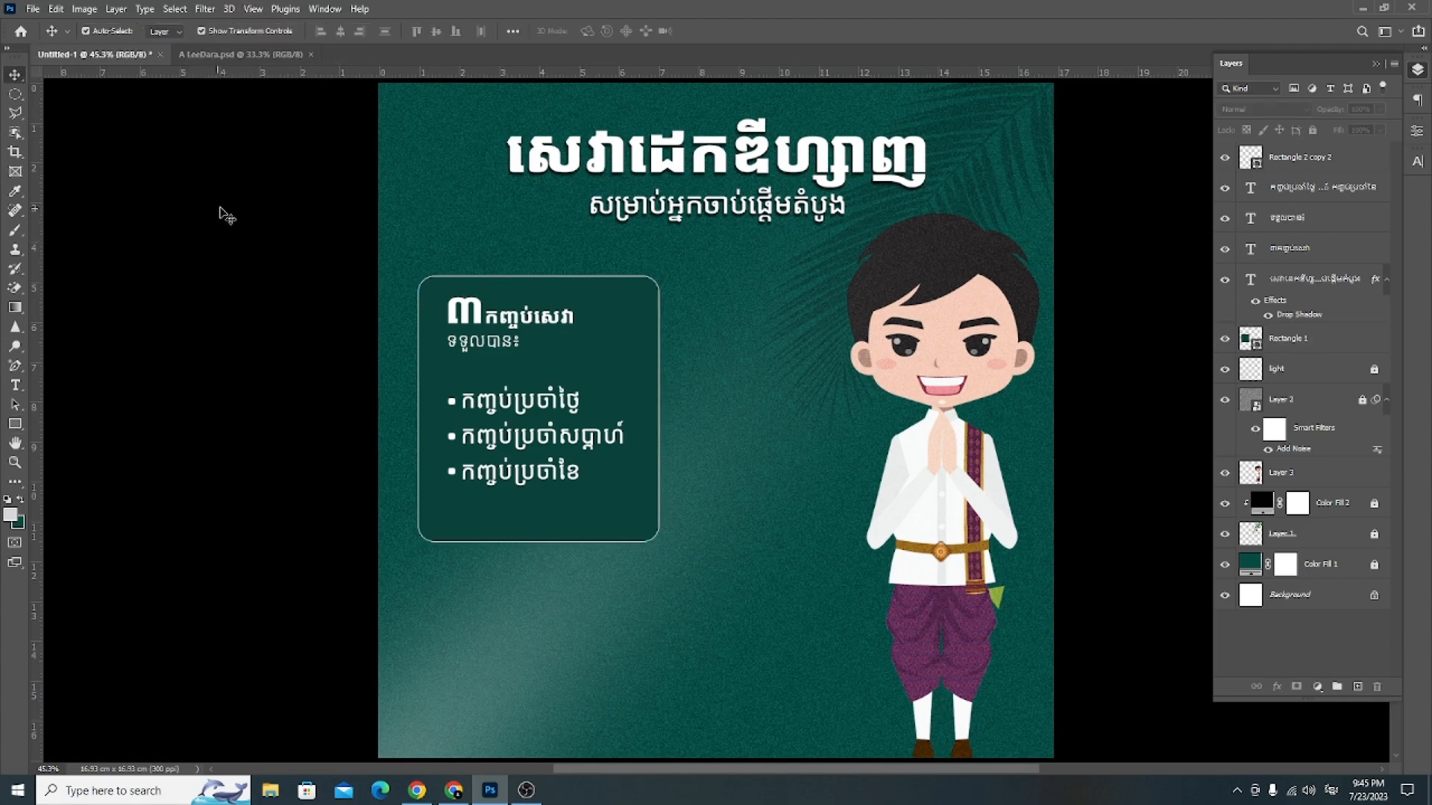
pyautogui.click(655, 338)
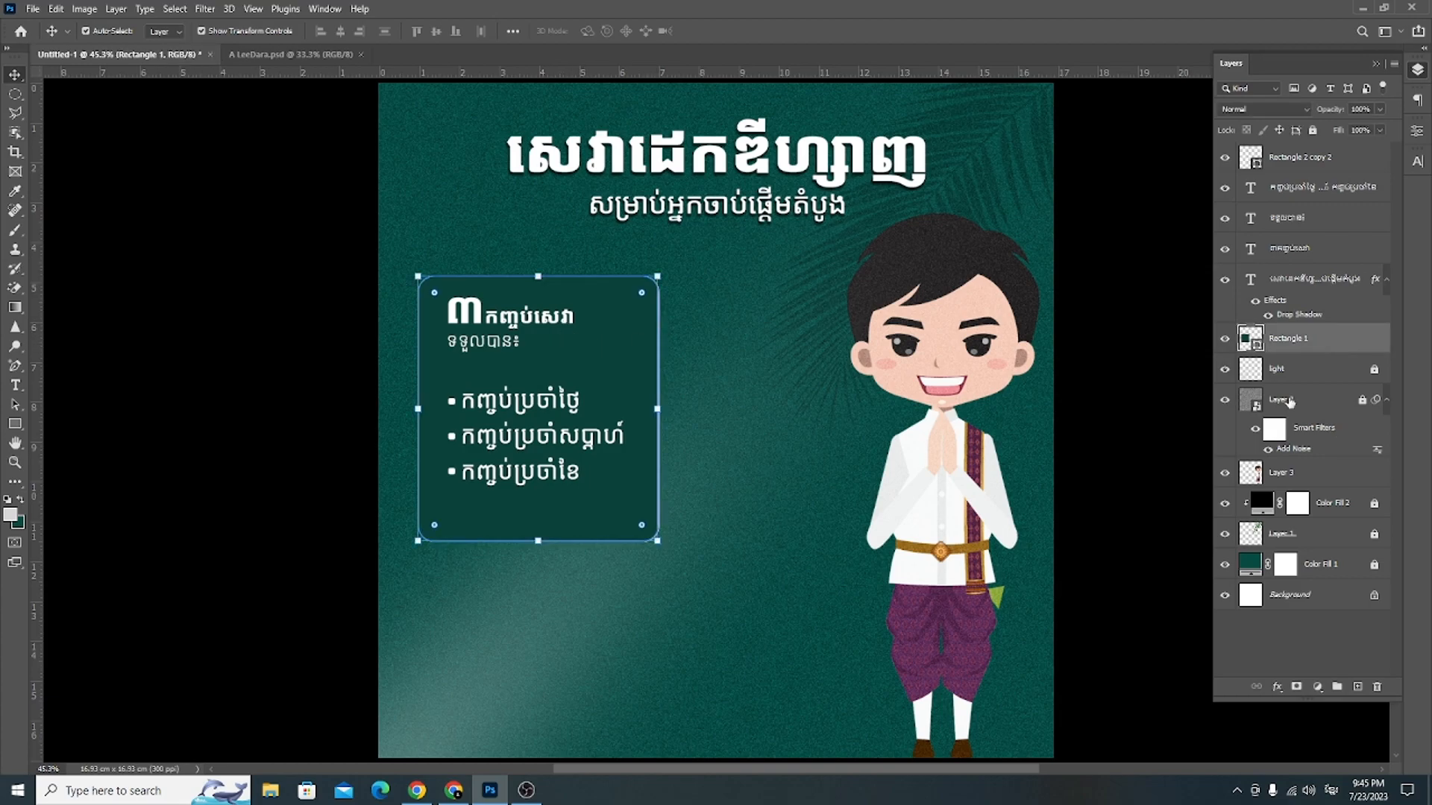
# Step: Delete the cartoon man from the black reference poster in the other open document
pyautogui.click(269, 55)
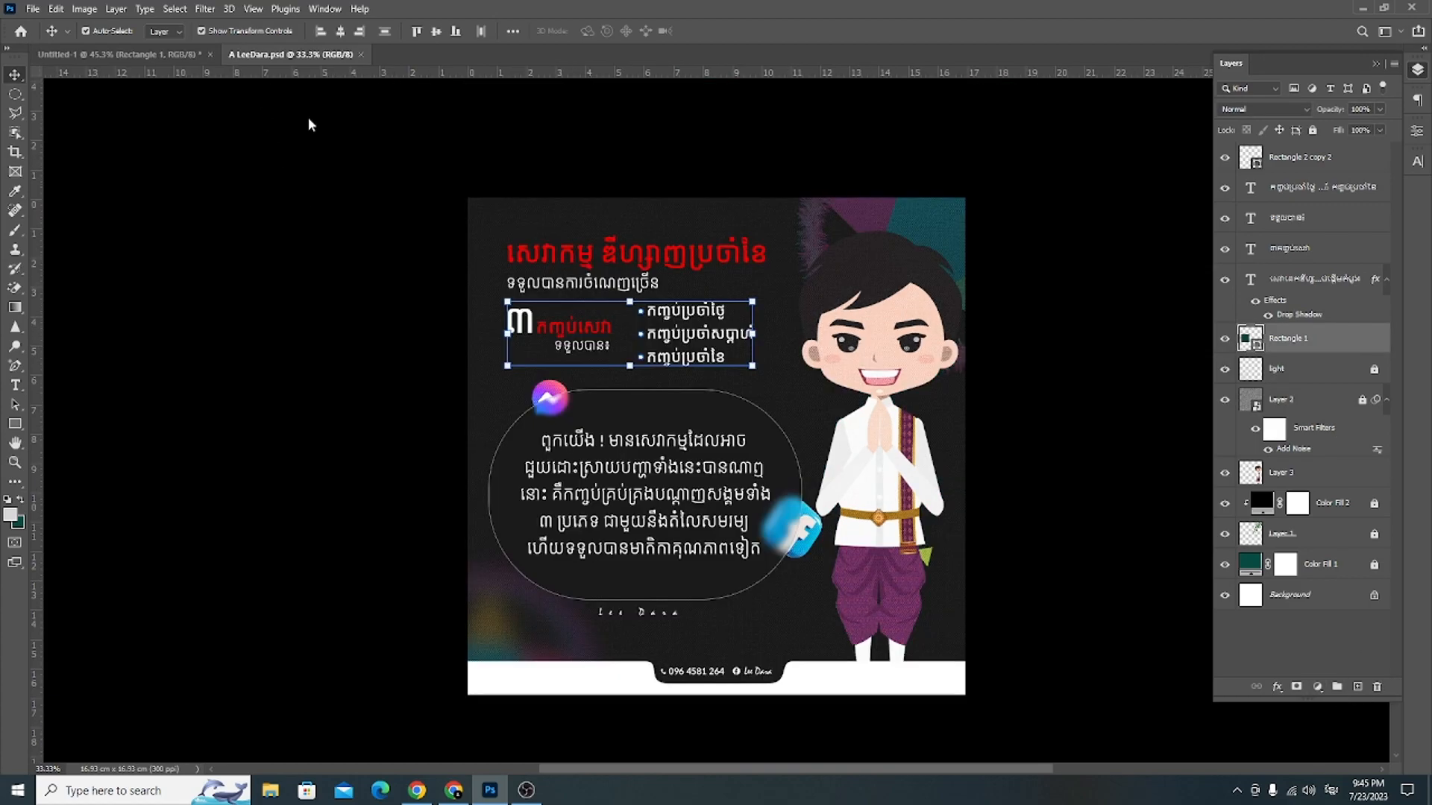
pyautogui.scroll(-2, 735, 592)
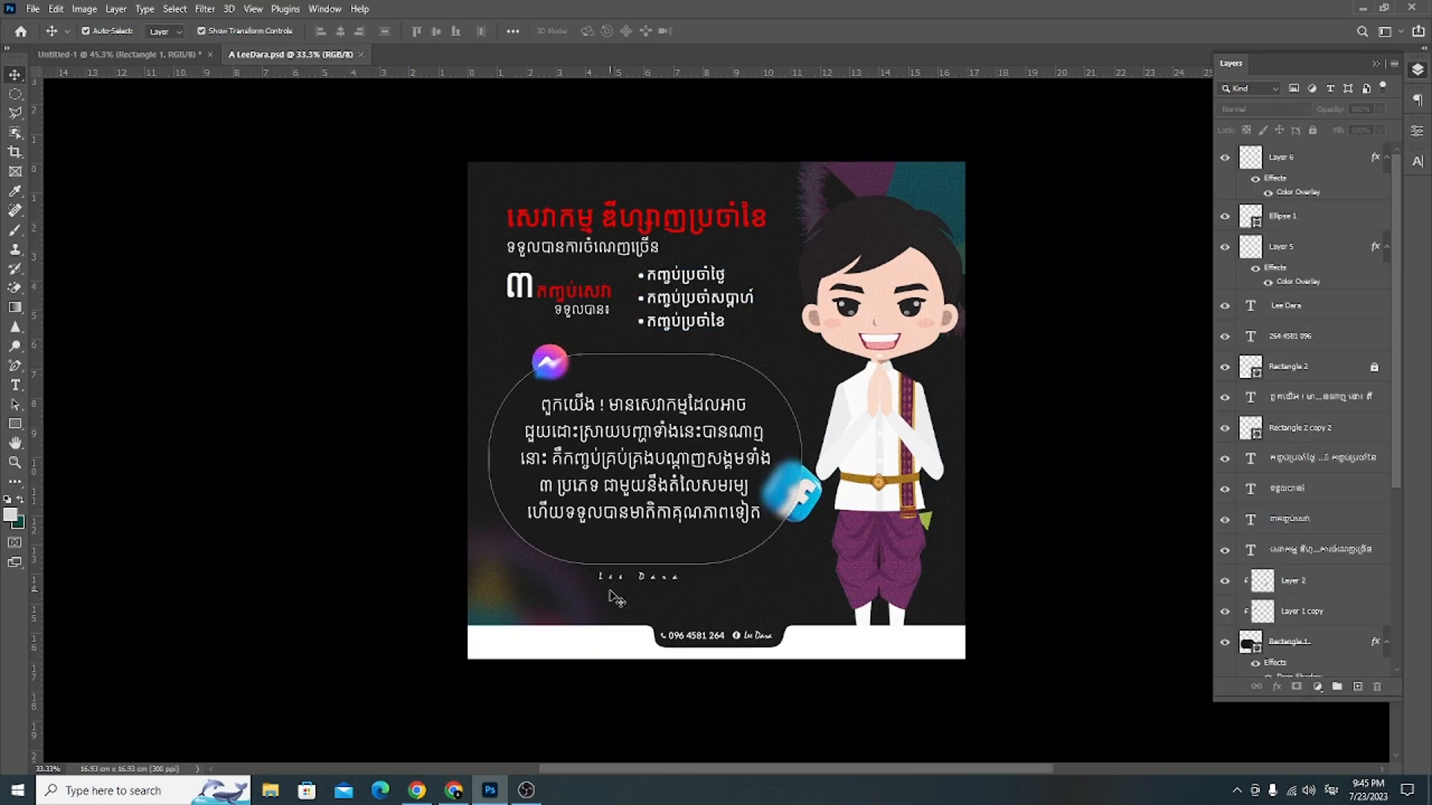
pyautogui.moveTo(467, 608); pyautogui.dragTo(858, 686)
pyautogui.click(1043, 646)
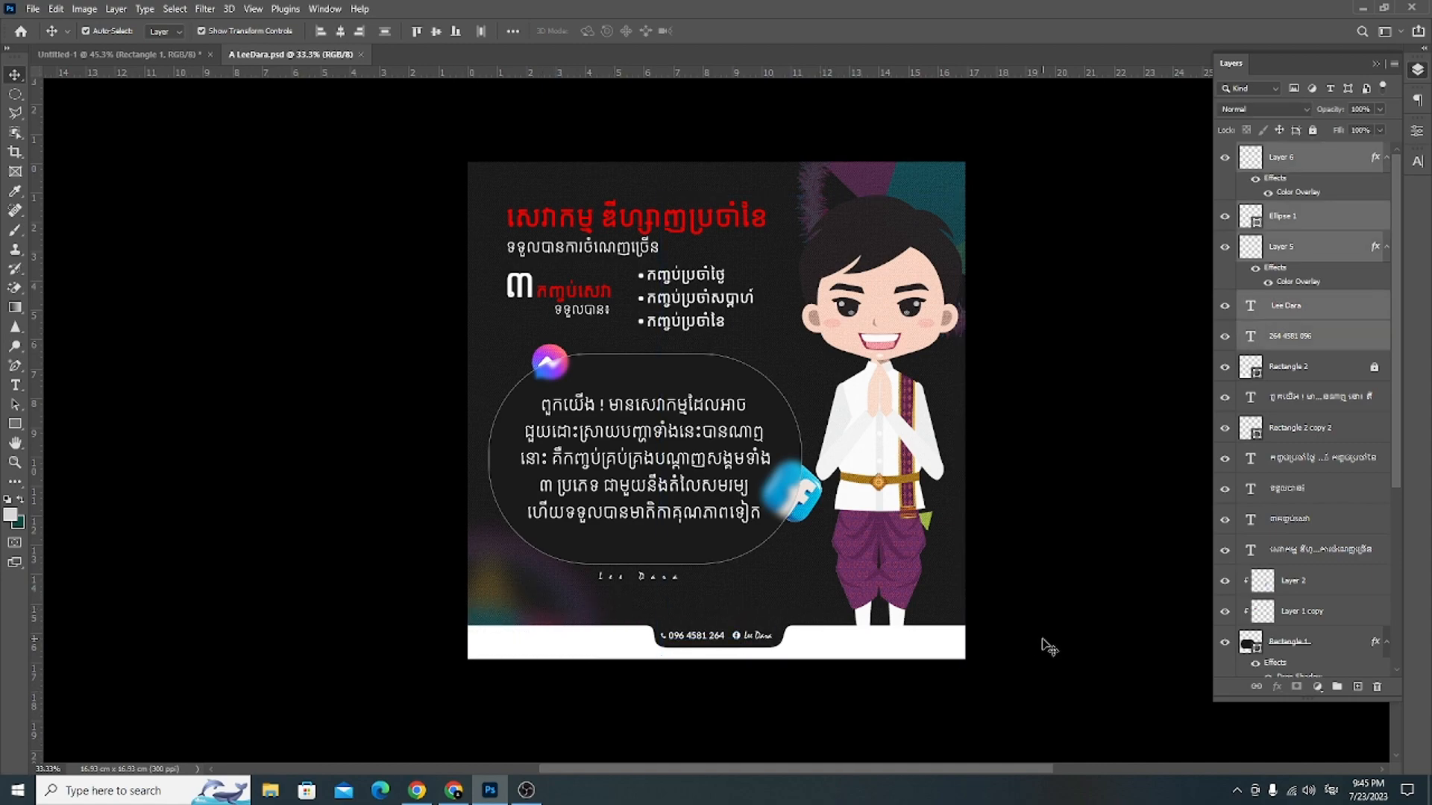
pyautogui.click(859, 509)
pyautogui.press('Delete')
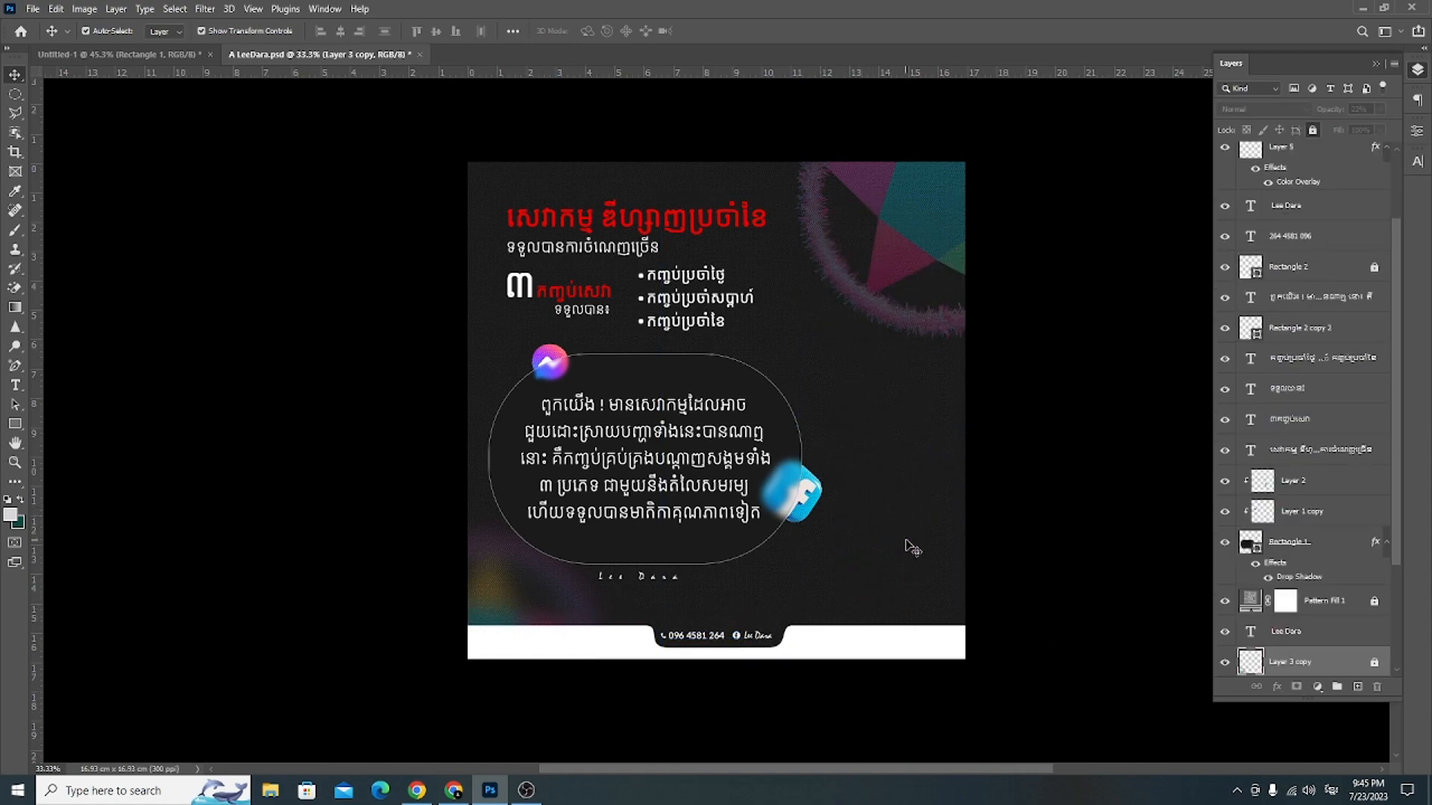
pyautogui.click(1036, 237)
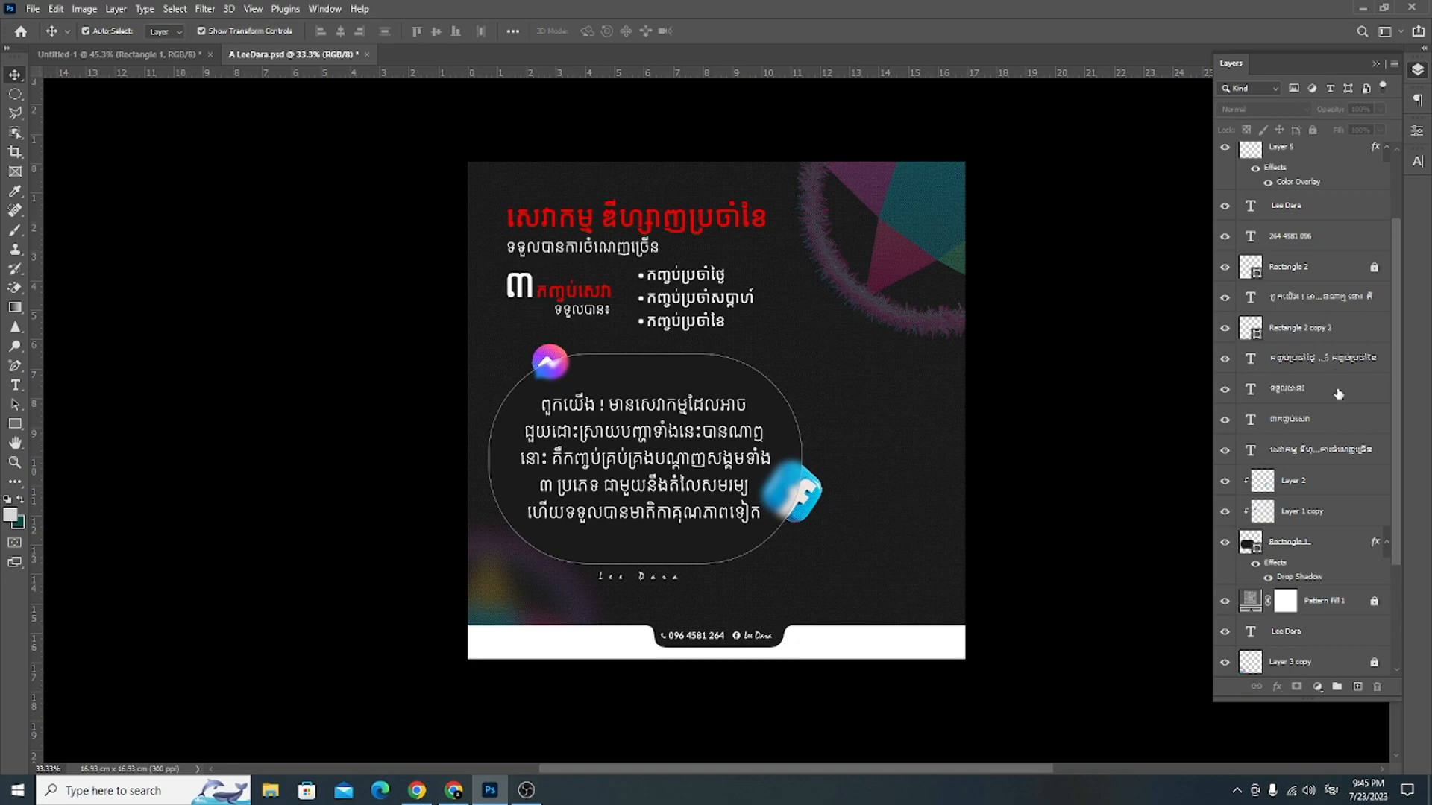
# Step: Copy the phone and Facebook contact line with its icons from the reference poster onto the green poster, near the bottom edge
pyautogui.scroll(-3, 1335, 375)
pyautogui.click(749, 643)
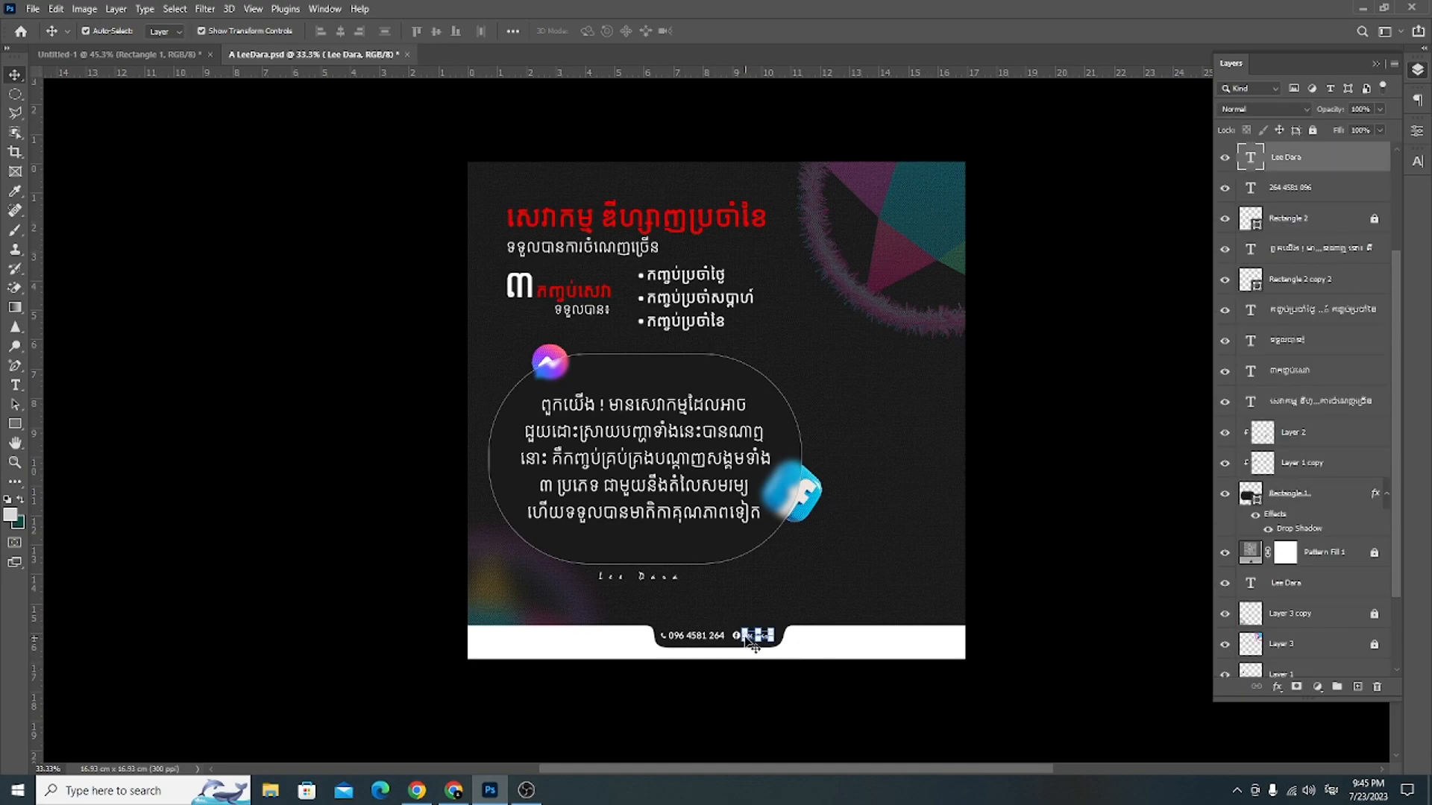
pyautogui.moveTo(660, 625); pyautogui.dragTo(760, 675)
pyautogui.scroll(-3, 757, 611)
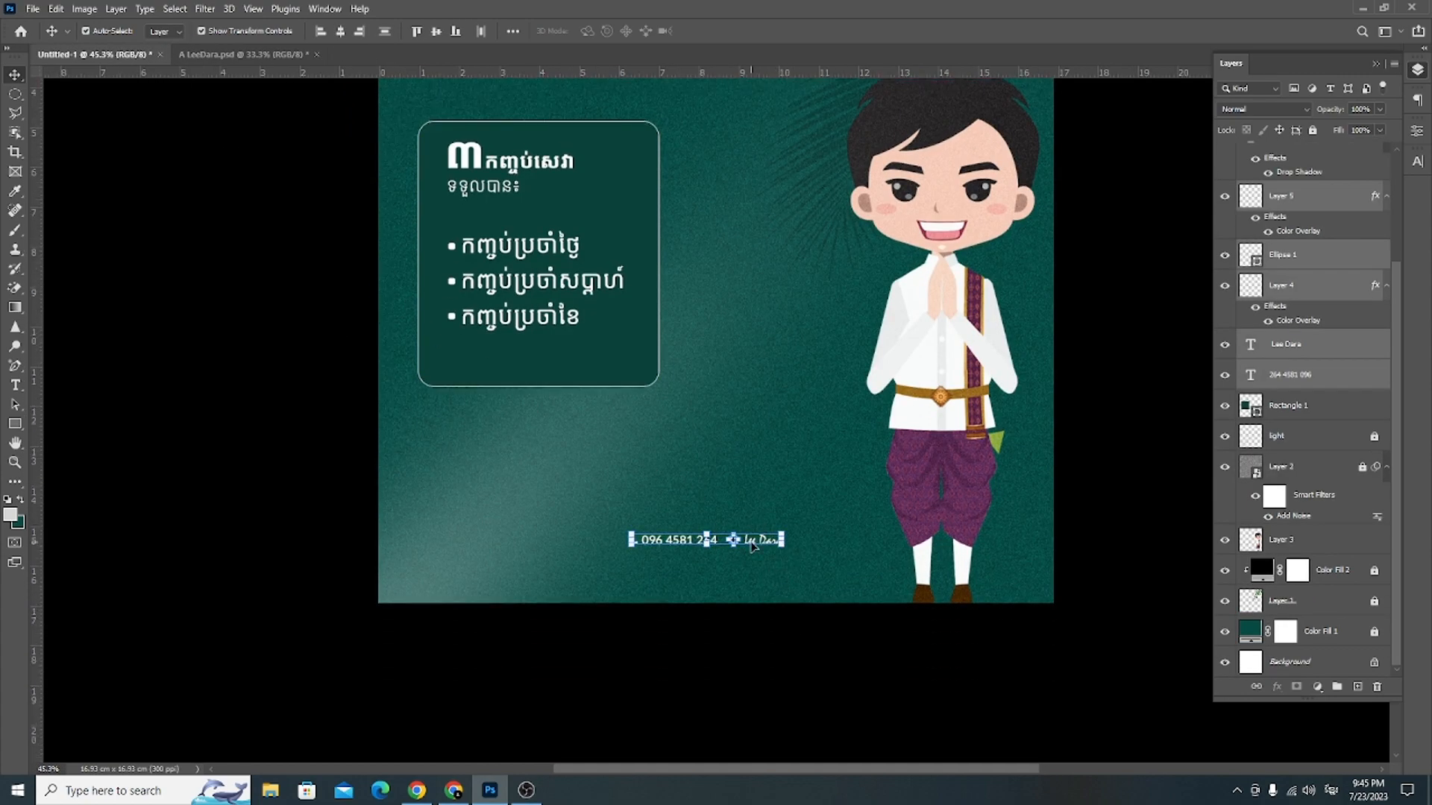
pyautogui.moveTo(748, 542); pyautogui.dragTo(778, 564)
pyautogui.click(922, 607)
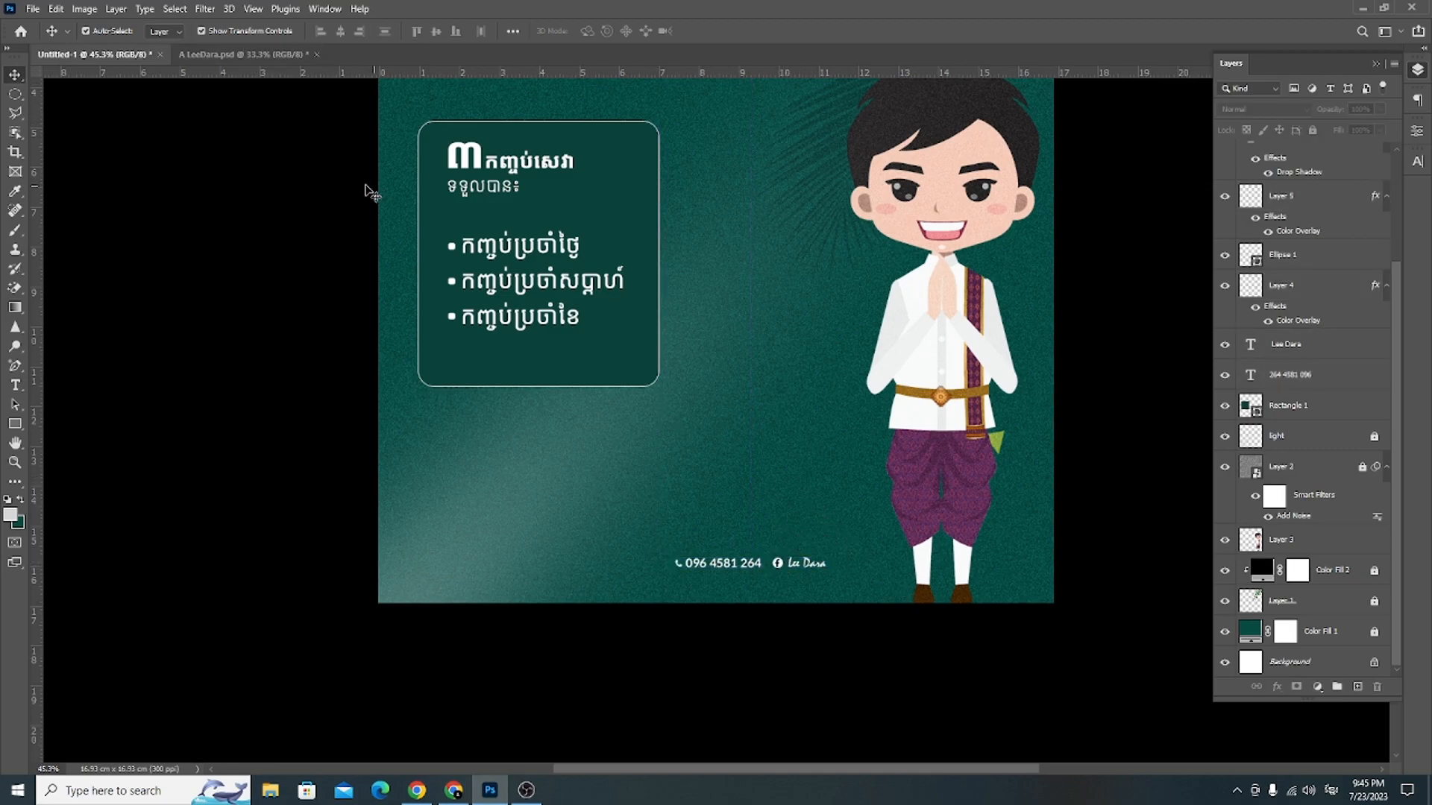
# Step: Unlock the notched white footer shape in the reference poster and copy it onto the green poster, along the bottom edge
pyautogui.click(239, 54)
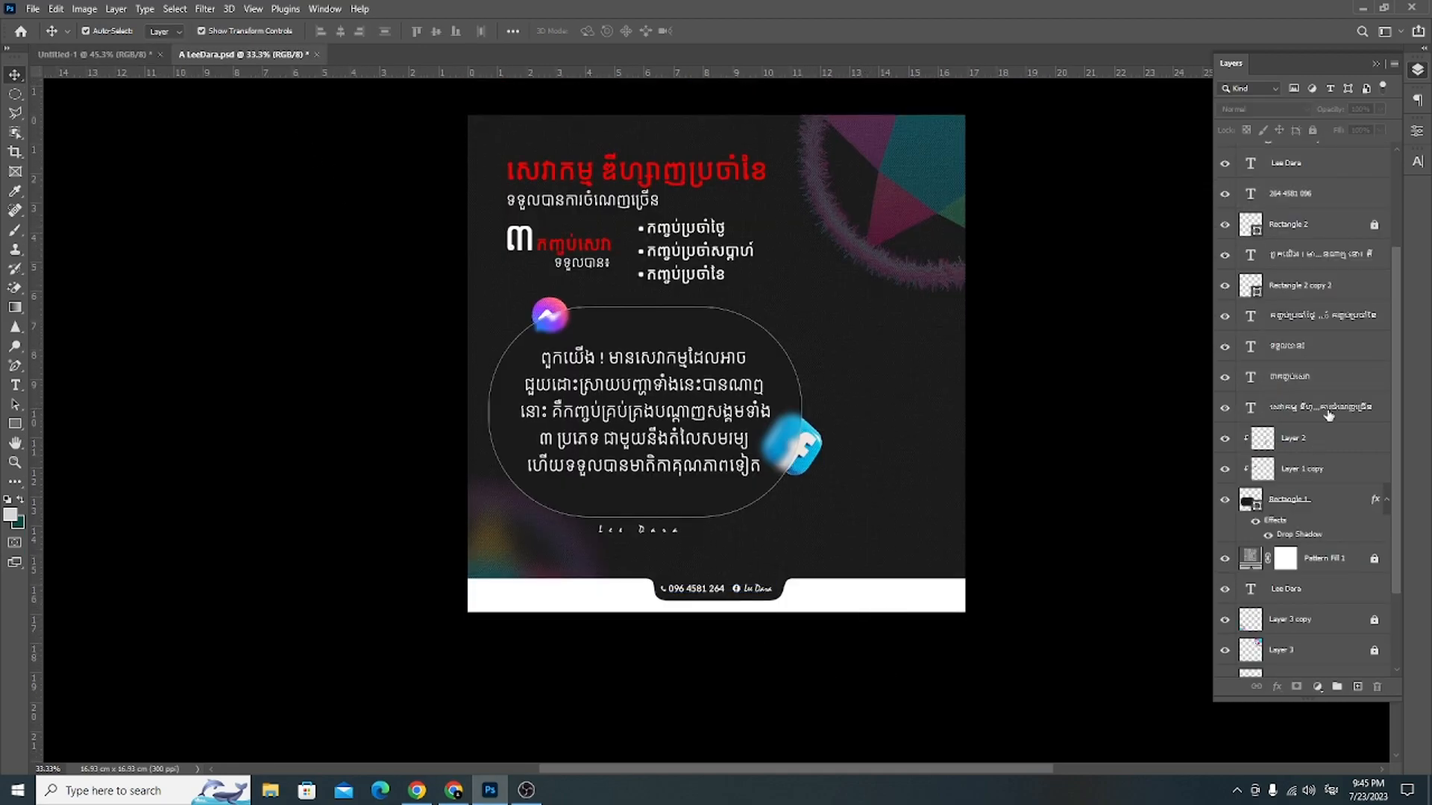
pyautogui.scroll(-3, 1316, 462)
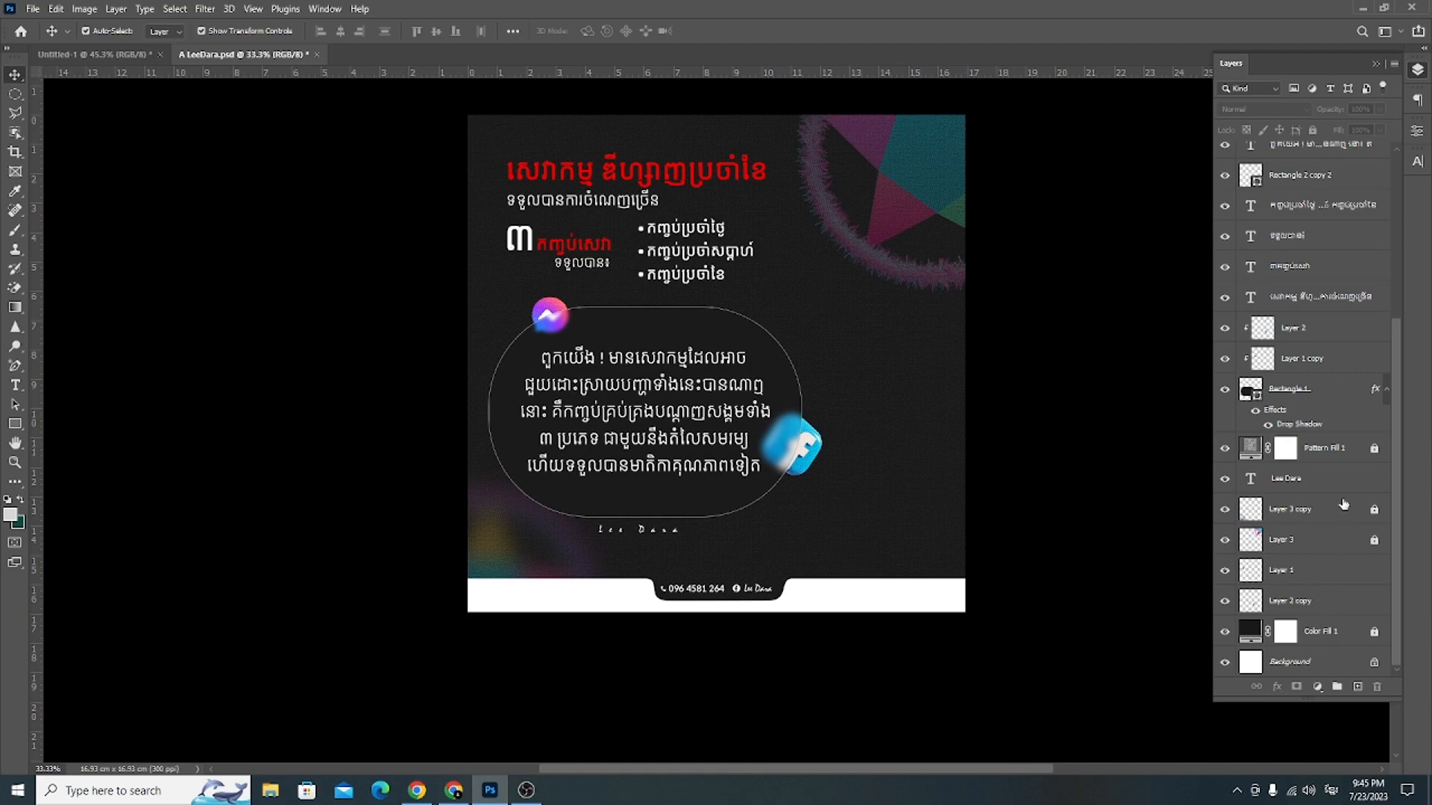
pyautogui.scroll(7, 1332, 426)
pyautogui.click(1299, 368)
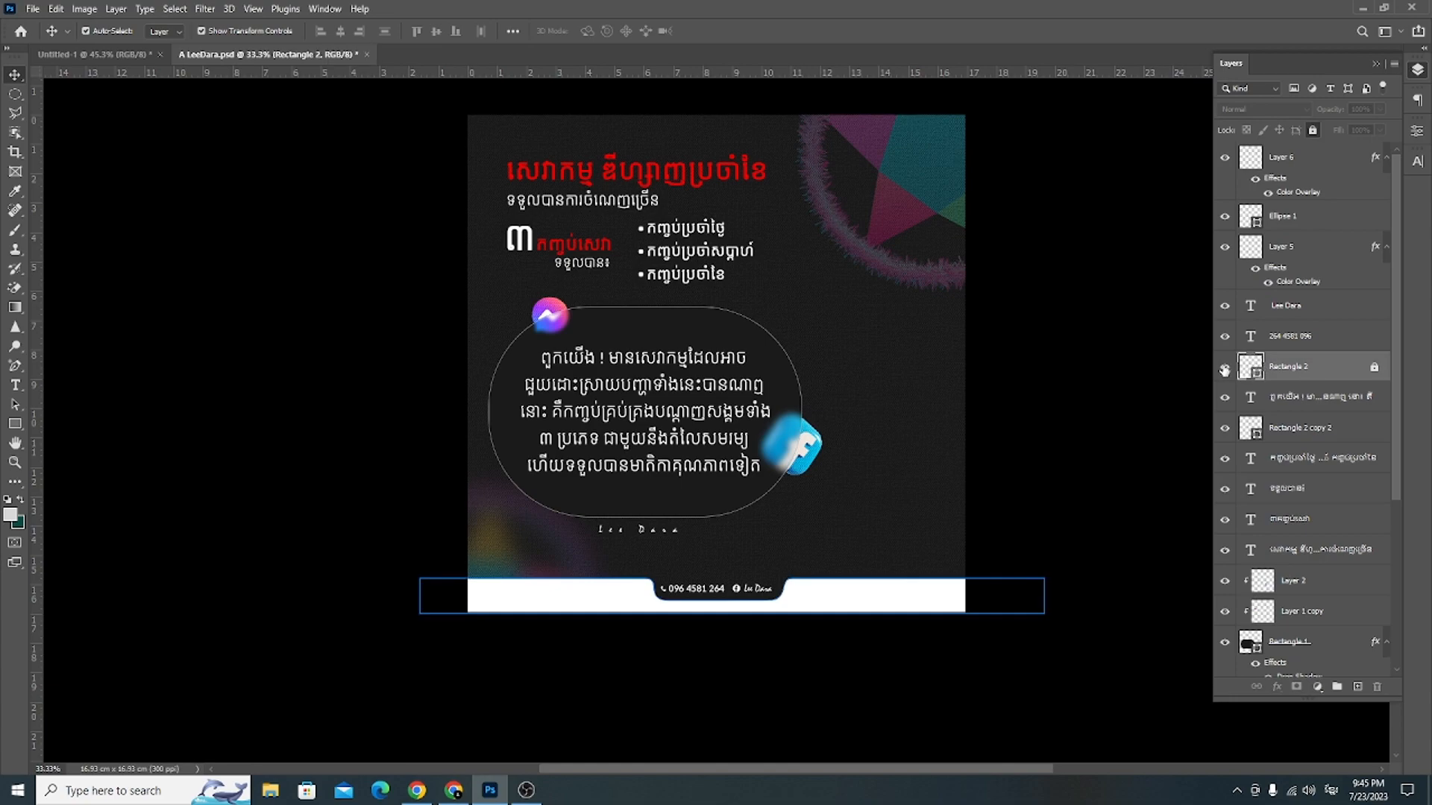
pyautogui.click(1375, 367)
pyautogui.moveTo(962, 599); pyautogui.dragTo(928, 514)
pyautogui.click(1121, 473)
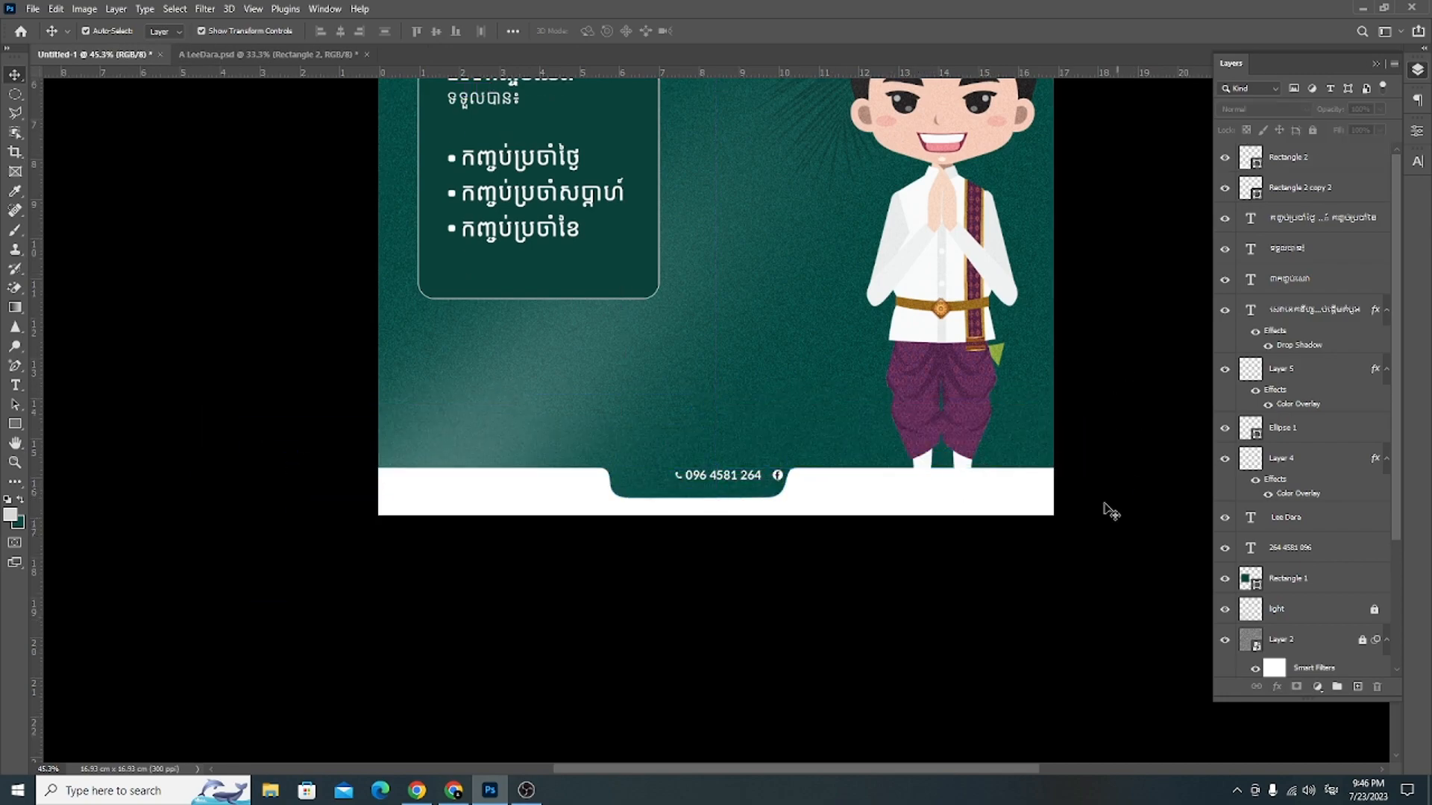
# Step: Lock the white footer layer and center the contact line with its icons inside the footer's notch
pyautogui.click(889, 489)
pyautogui.click(1312, 131)
pyautogui.moveTo(623, 438); pyautogui.dragTo(725, 485)
pyautogui.click(1023, 548)
pyautogui.scroll(3, 1023, 548)
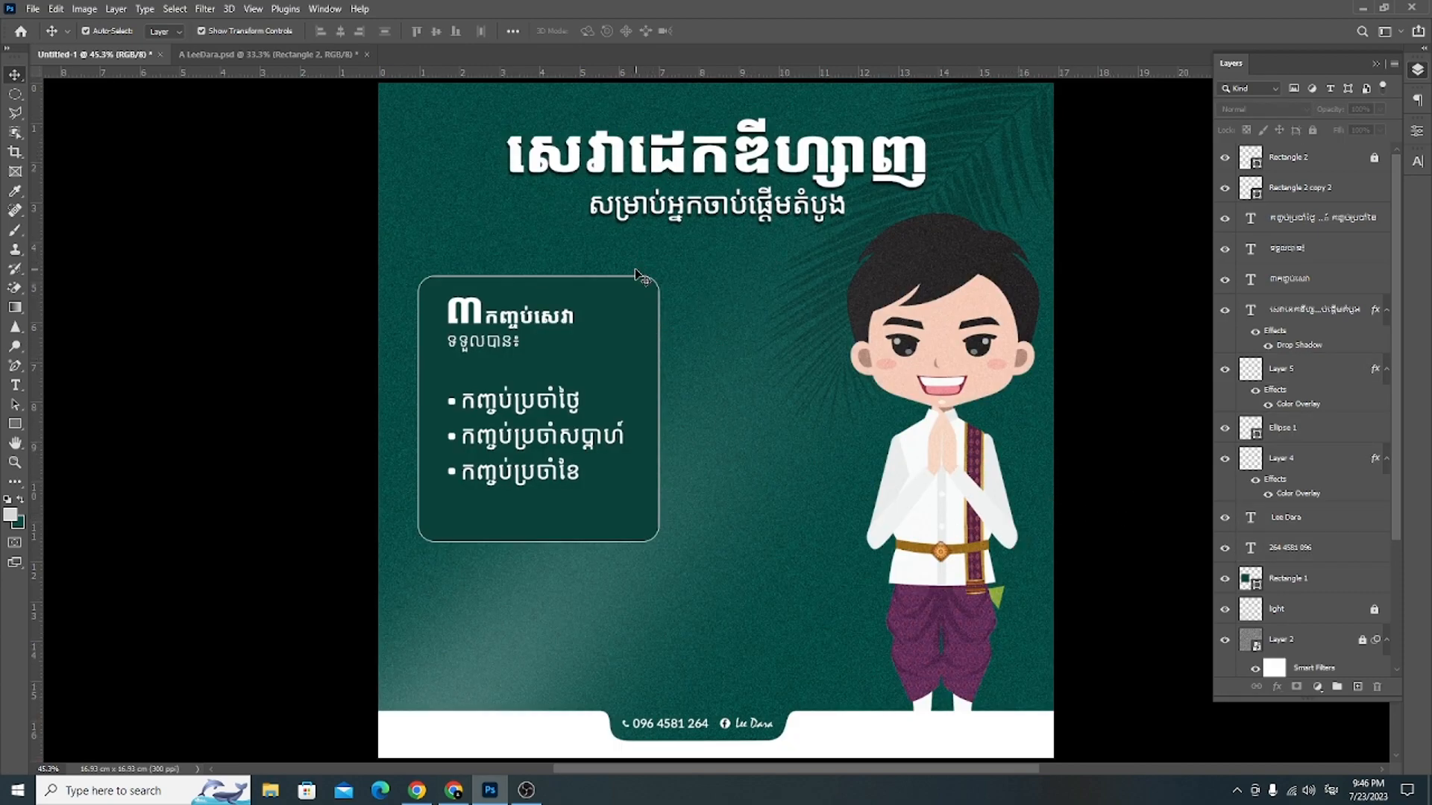
# Step: Browse for an image file to open, searching Downloads for "telegram" and entering the Telegram Desktop folder
pyautogui.click(651, 288)
pyautogui.click(34, 8)
pyautogui.click(52, 40)
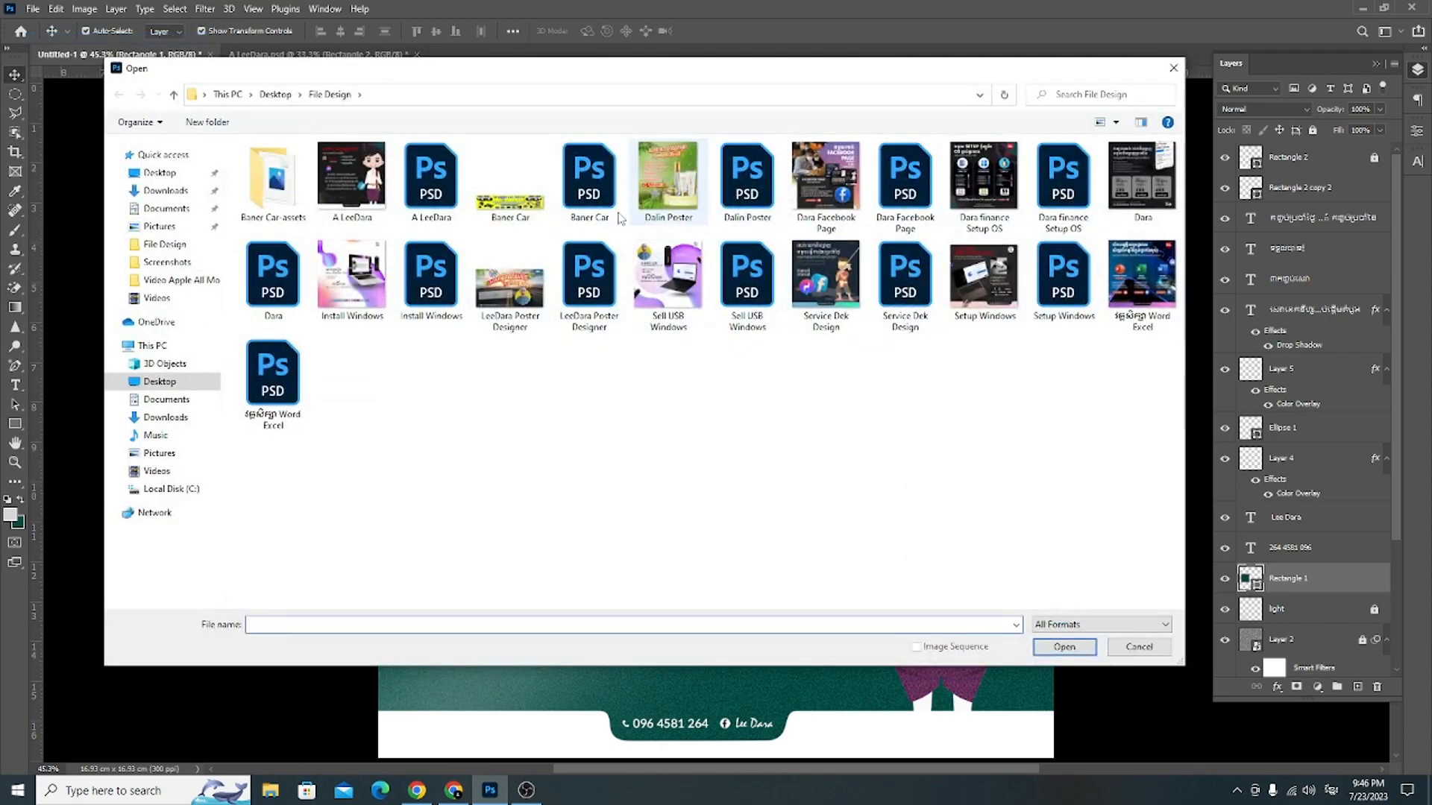
pyautogui.click(275, 94)
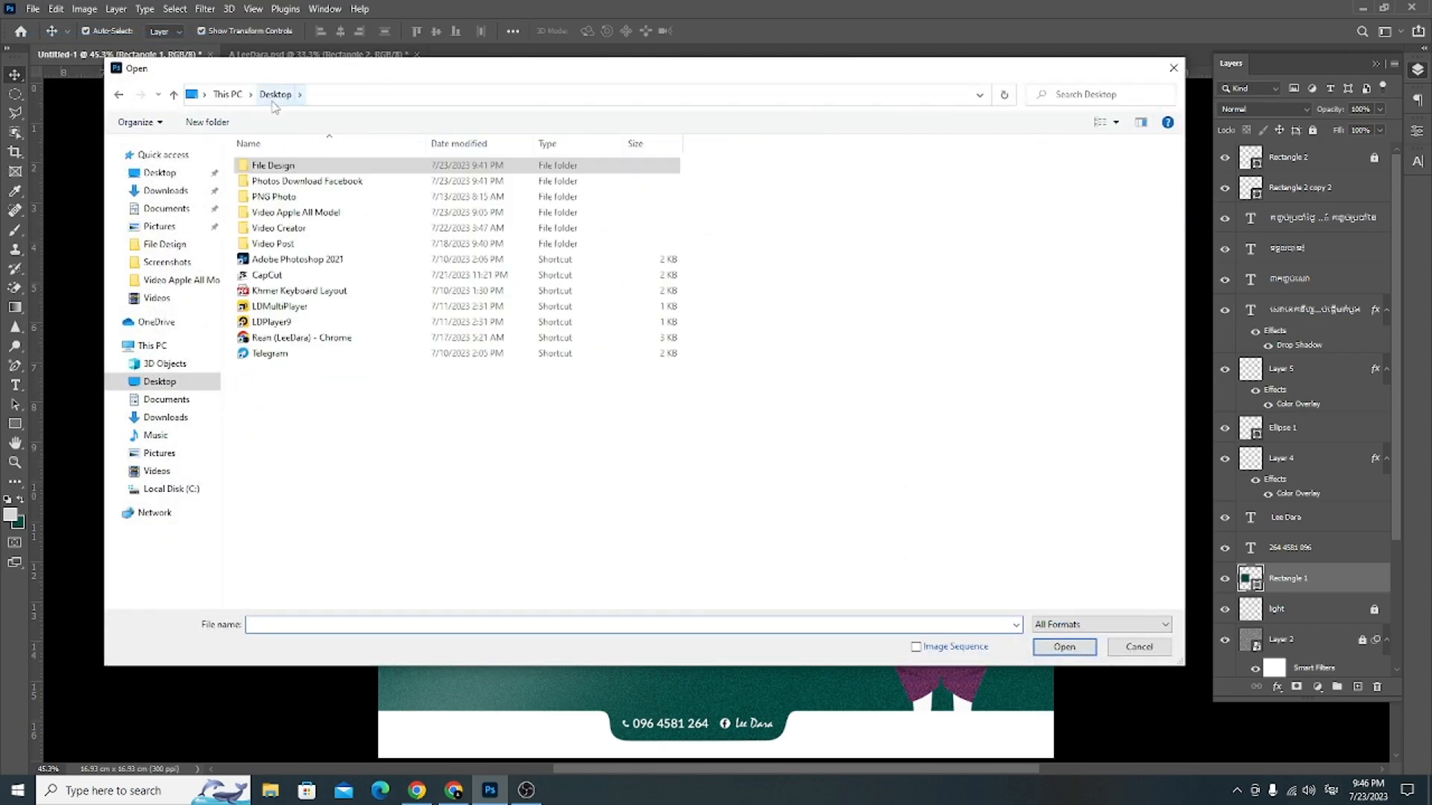
pyautogui.doubleClick(274, 196)
pyautogui.click(228, 94)
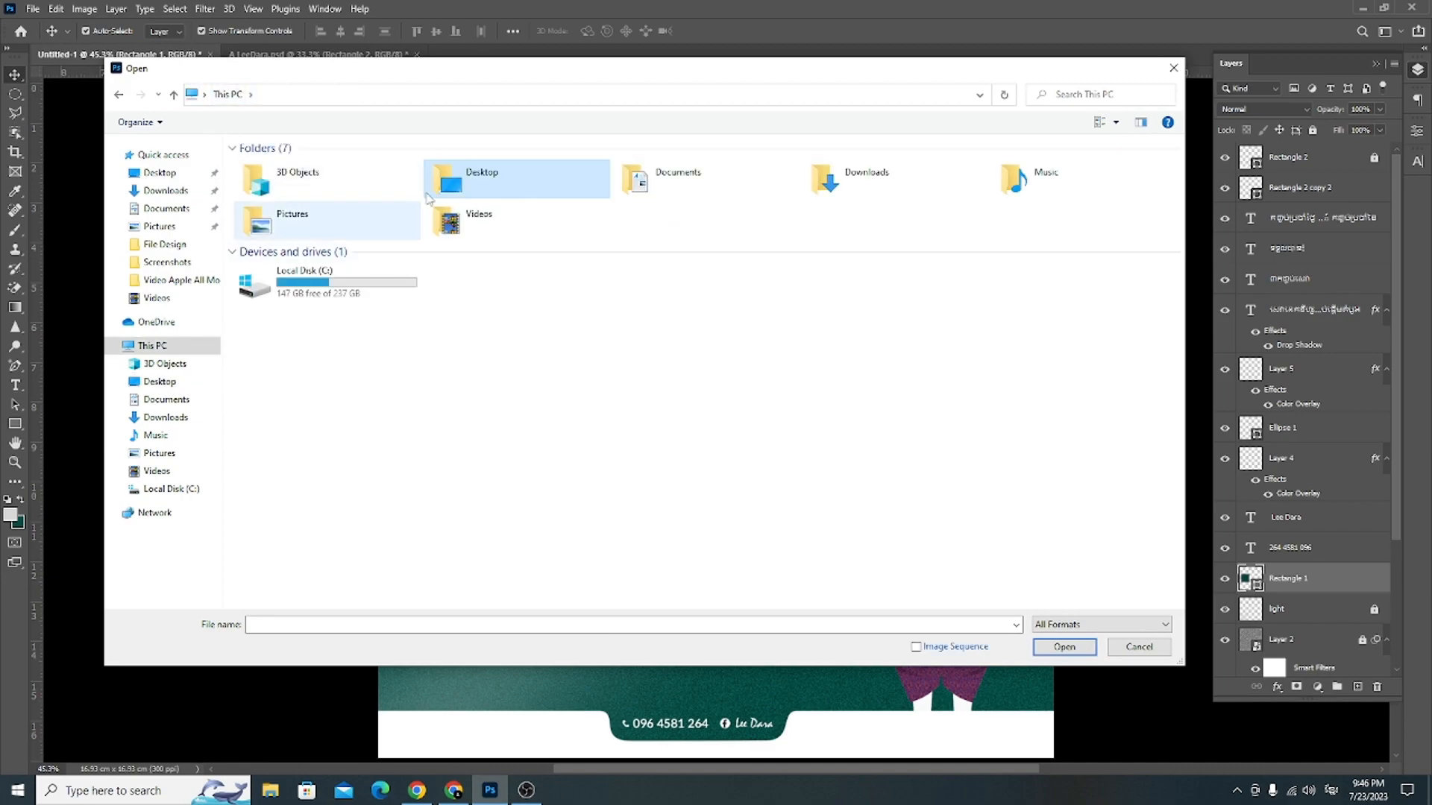
pyautogui.click(165, 191)
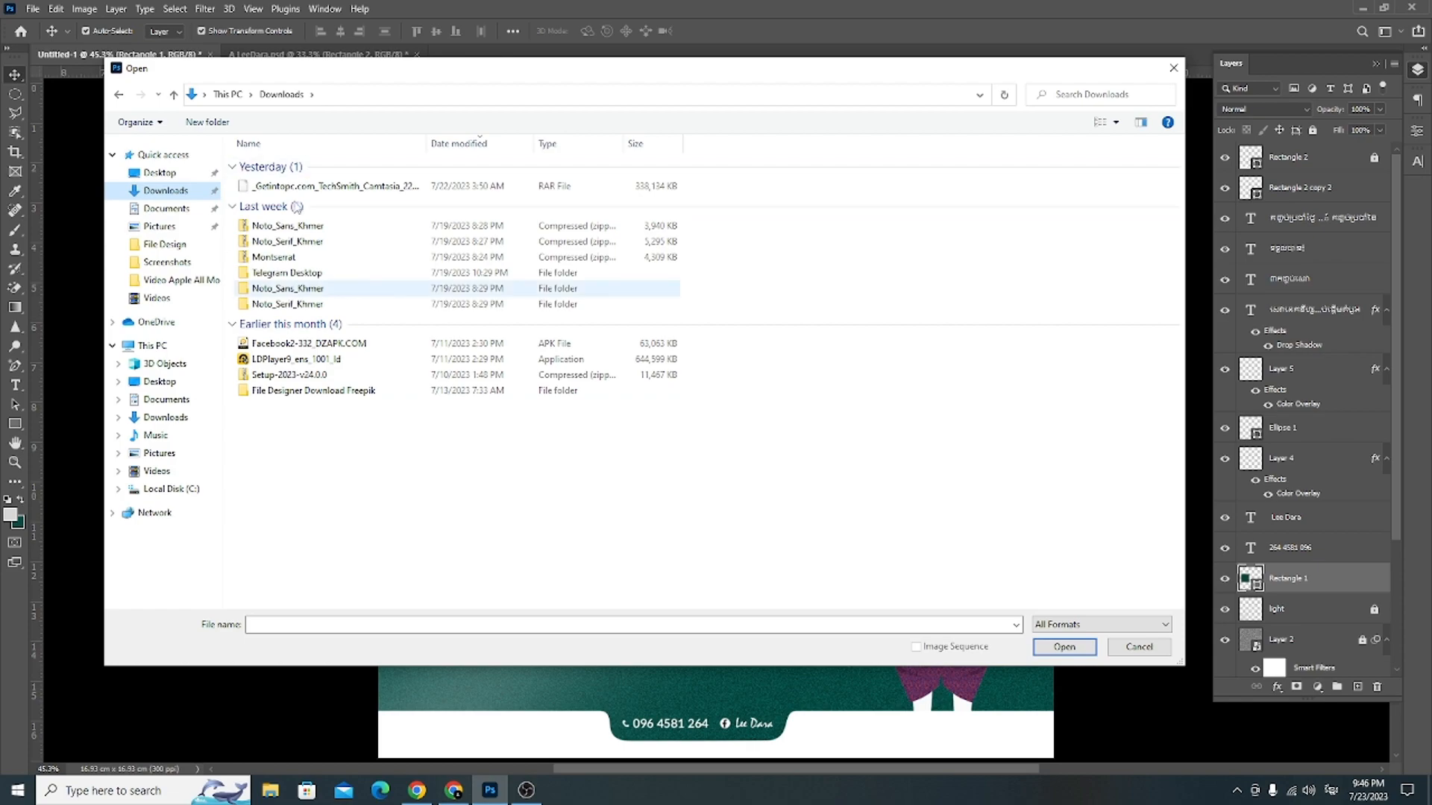
pyautogui.click(1080, 94)
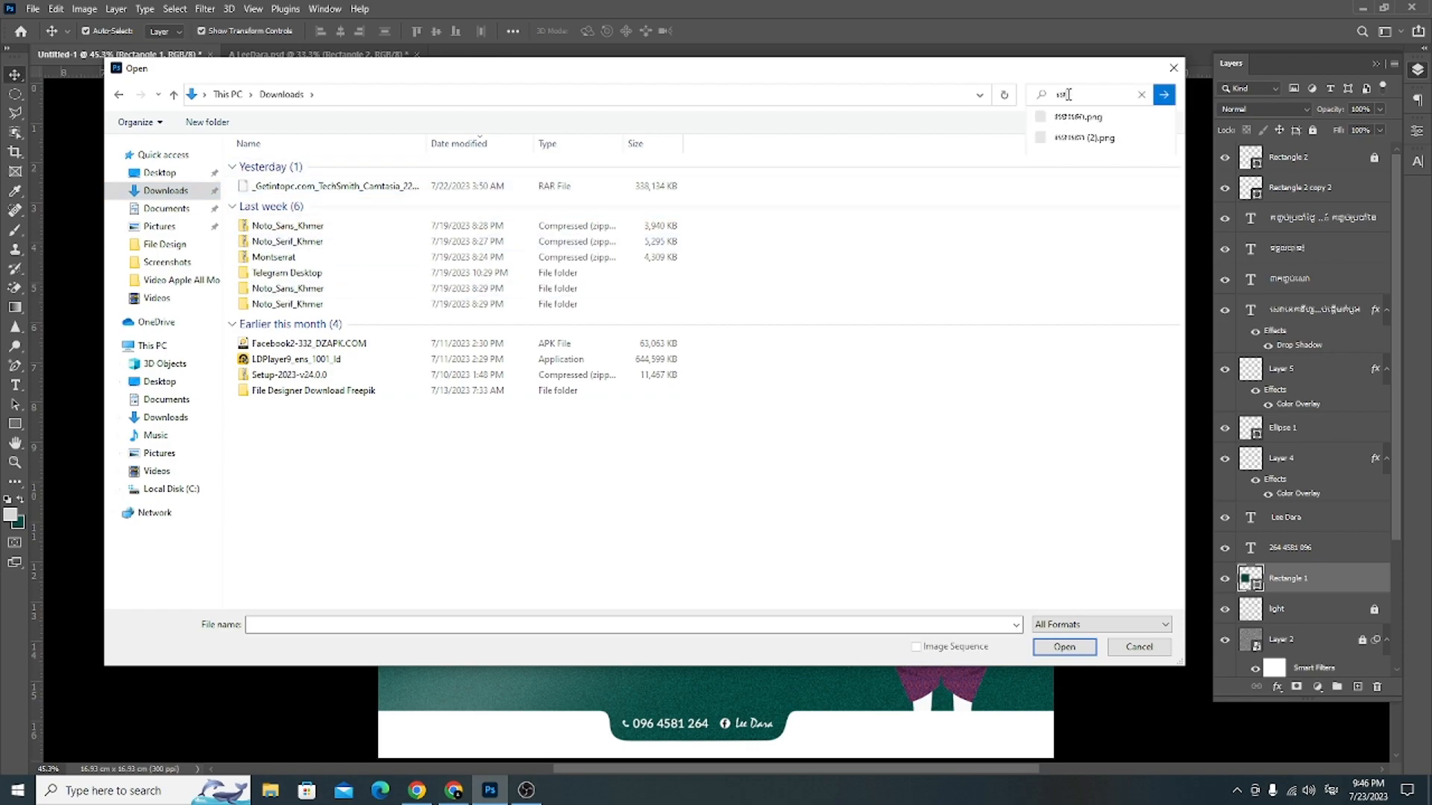
pyautogui.write('telegram')
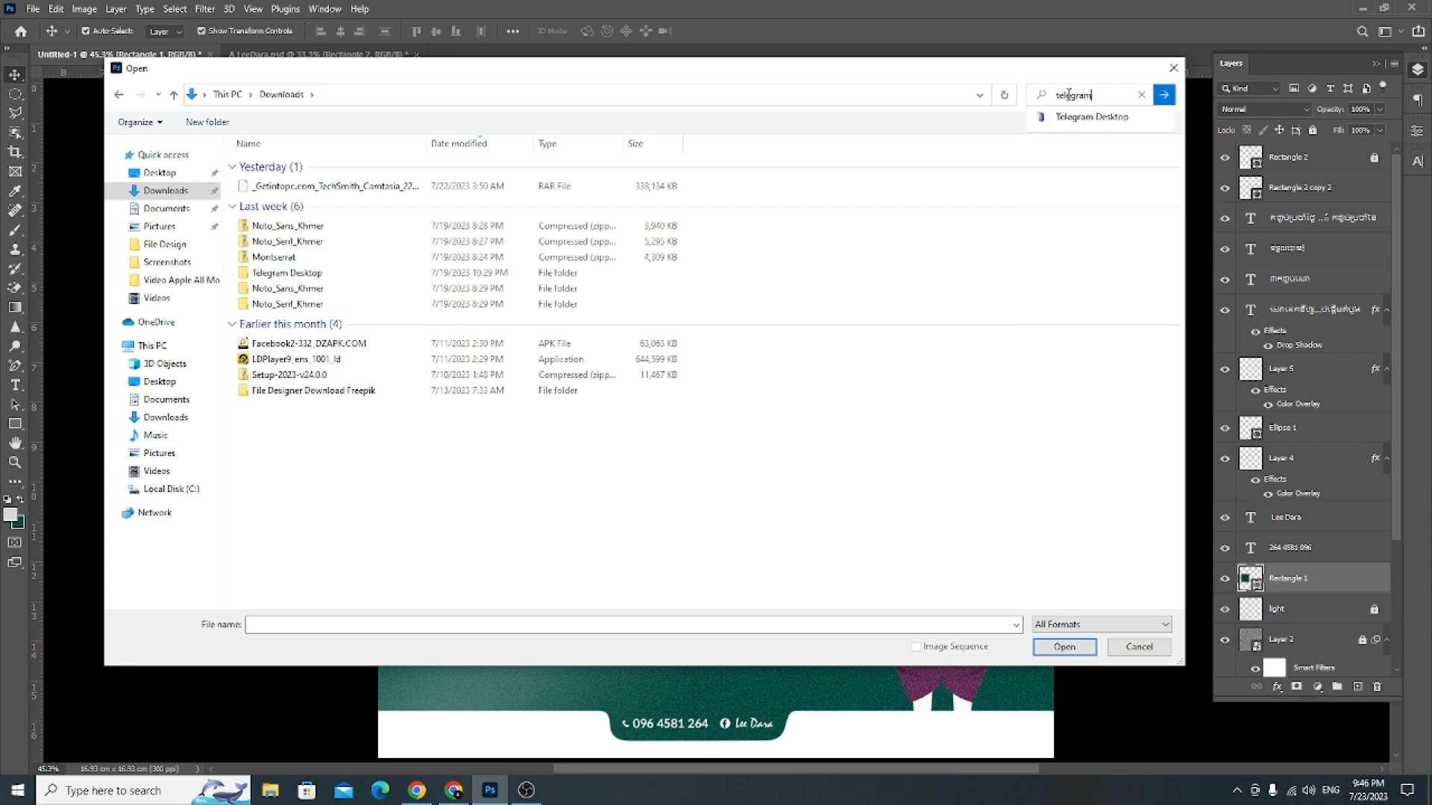
pyautogui.click(1082, 120)
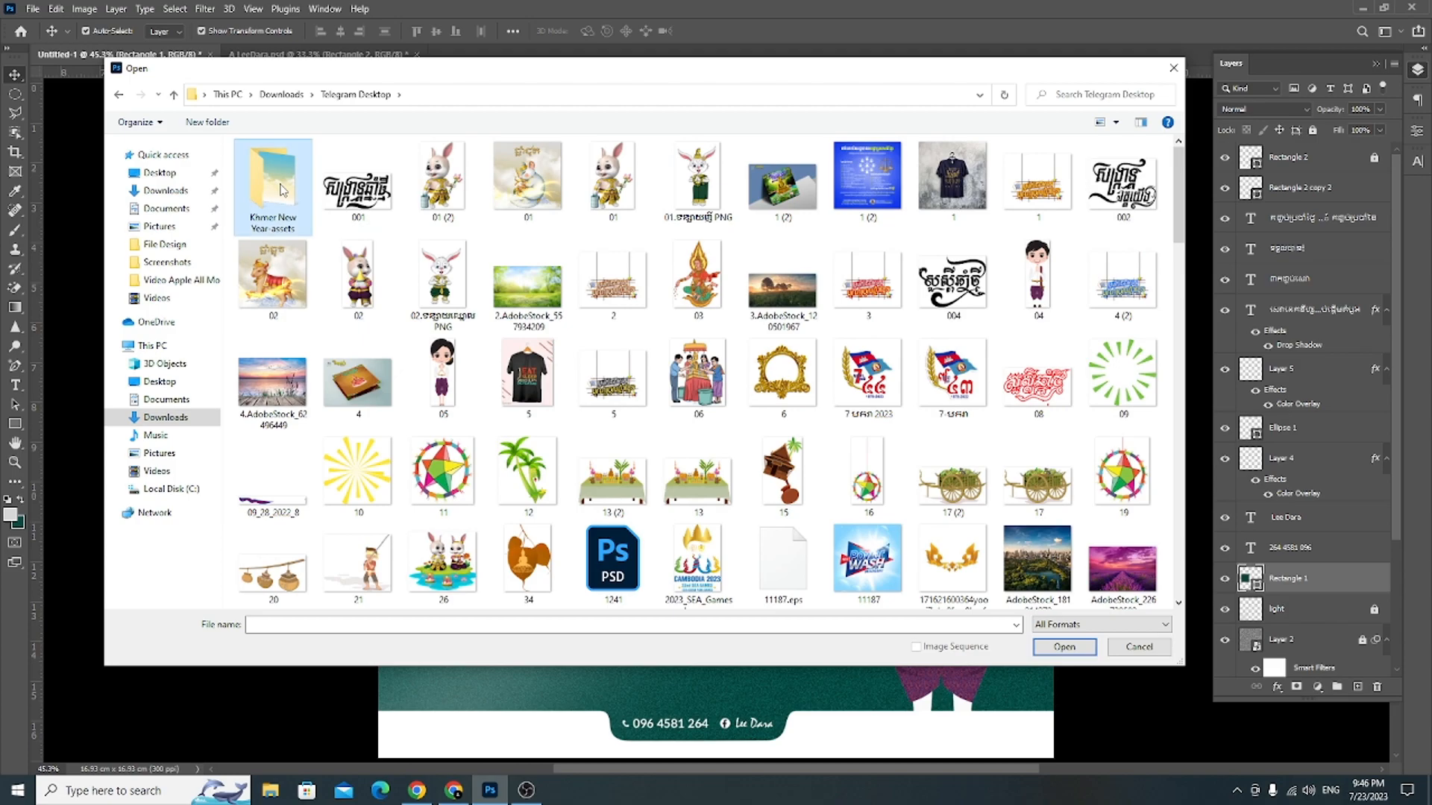
# Step: Look through the Telegram Desktop folder, including its Khmer New Year-assets subfolder, for artwork to add to the poster
pyautogui.doubleClick(282, 190)
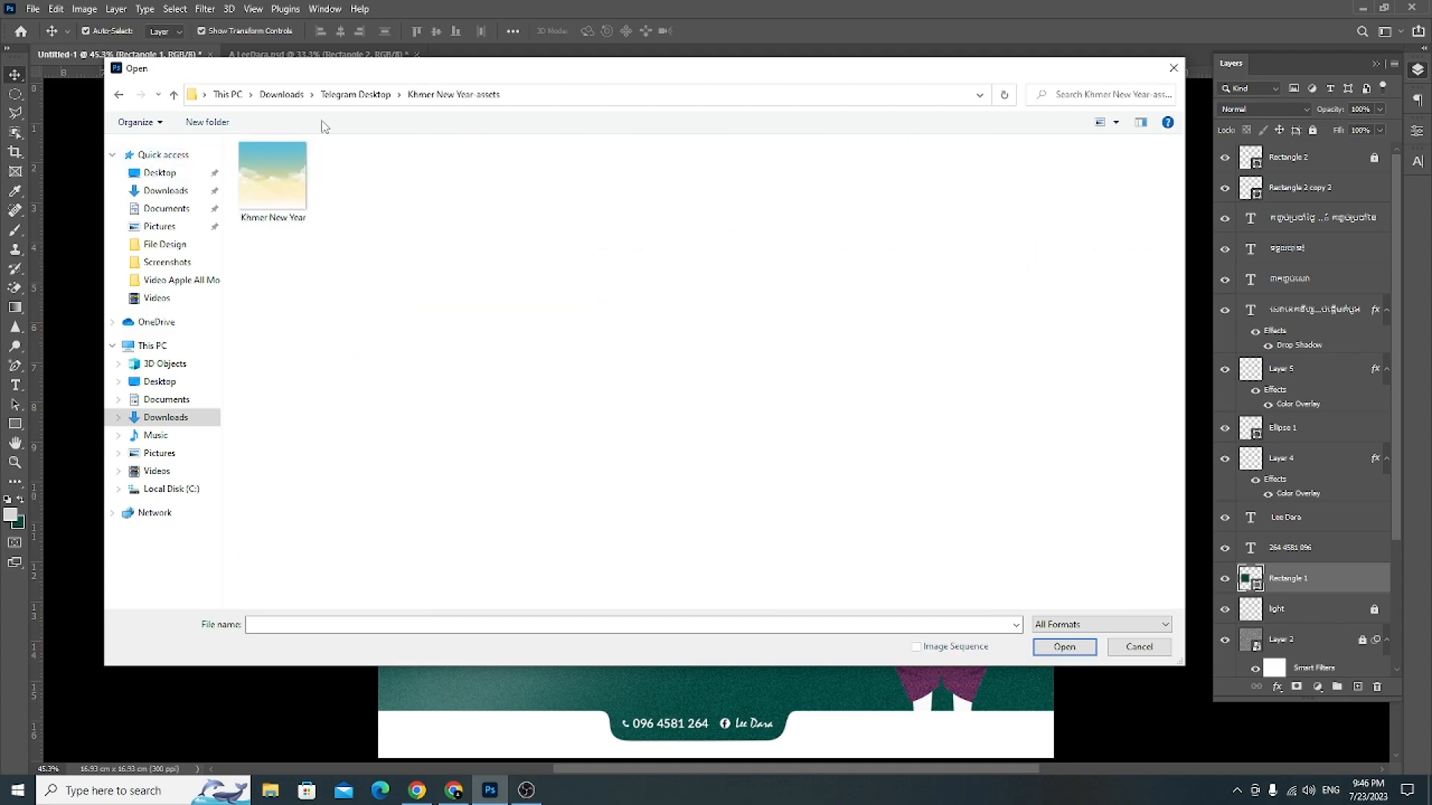
pyautogui.click(356, 94)
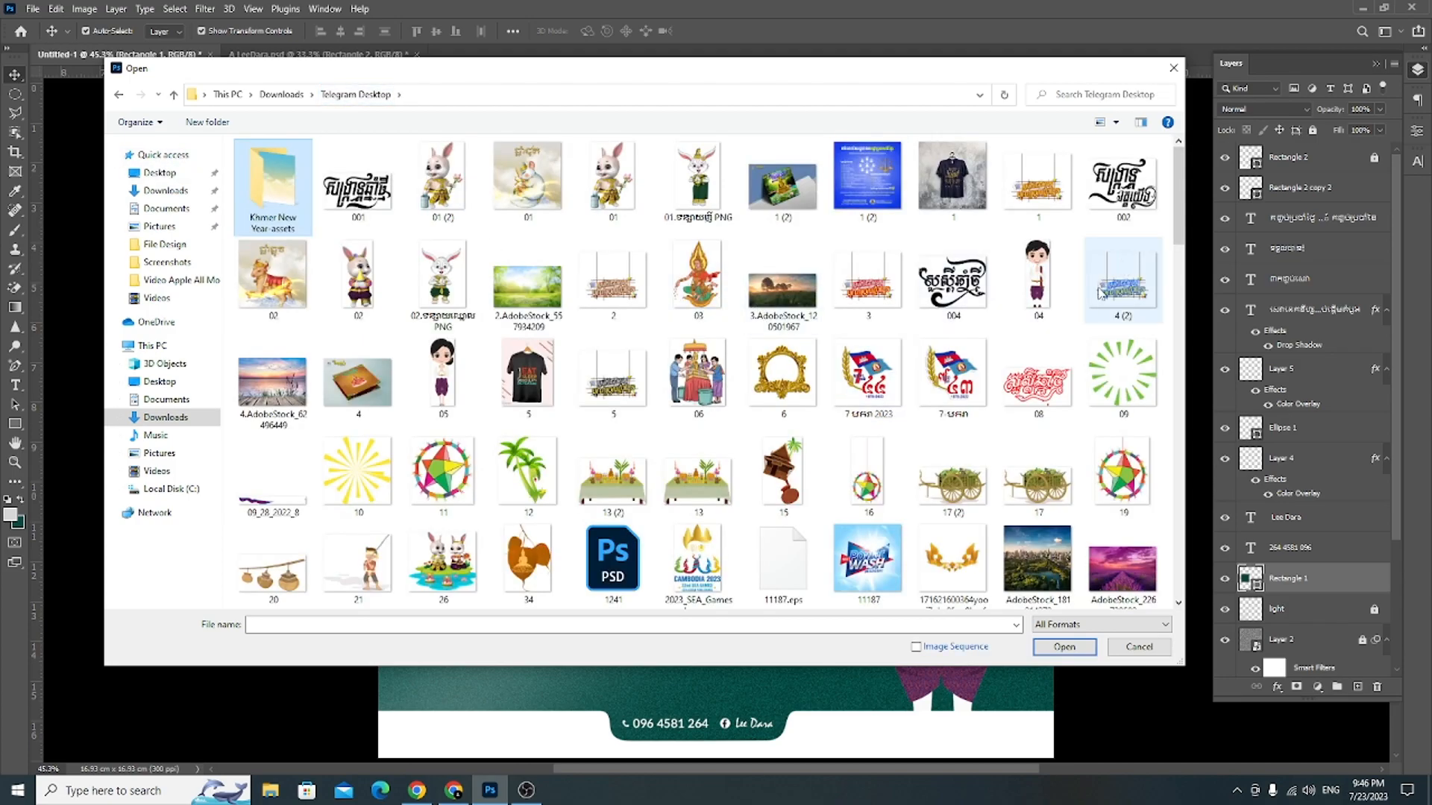
pyautogui.scroll(-10, 1073, 298)
pyautogui.scroll(3, 1033, 326)
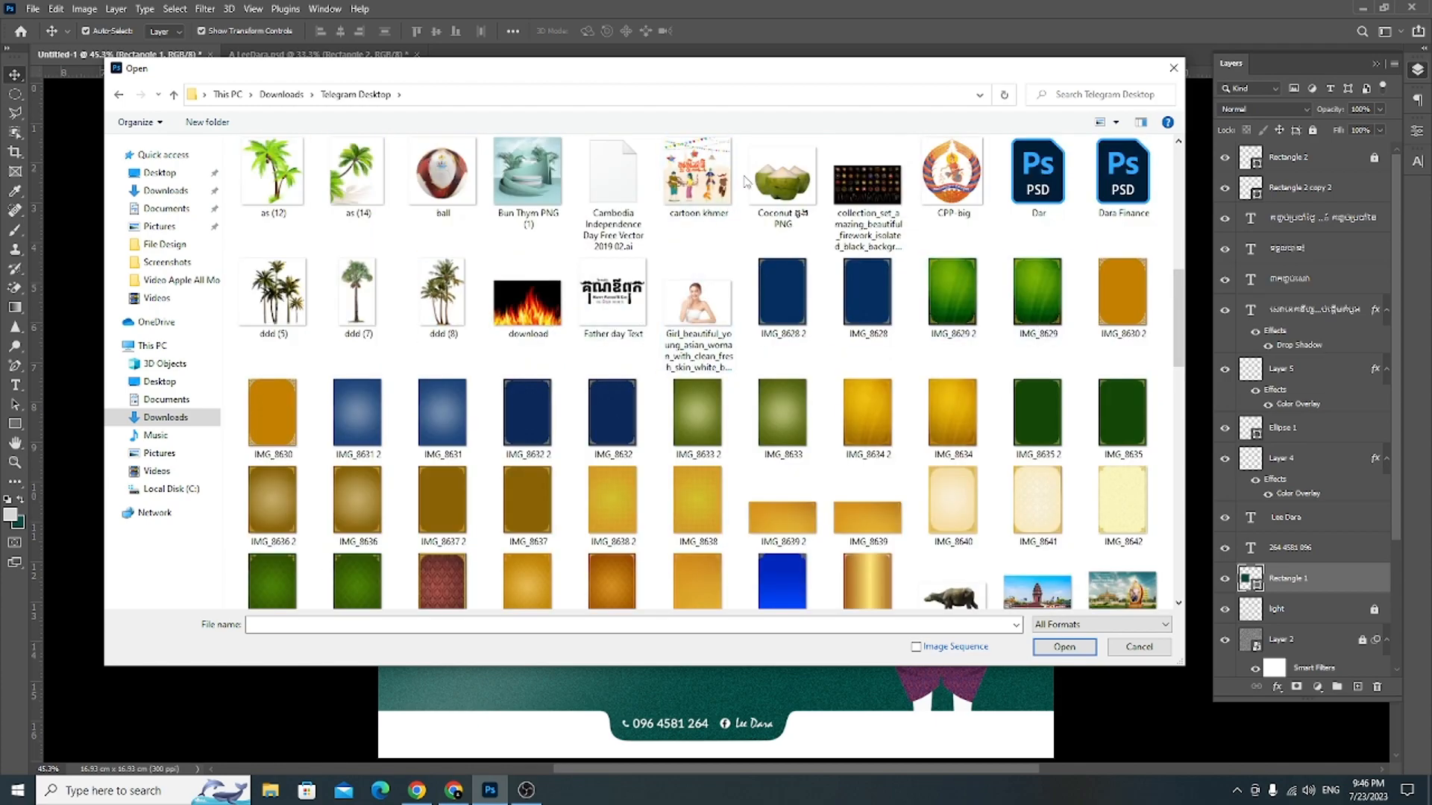
pyautogui.scroll(-15, 746, 181)
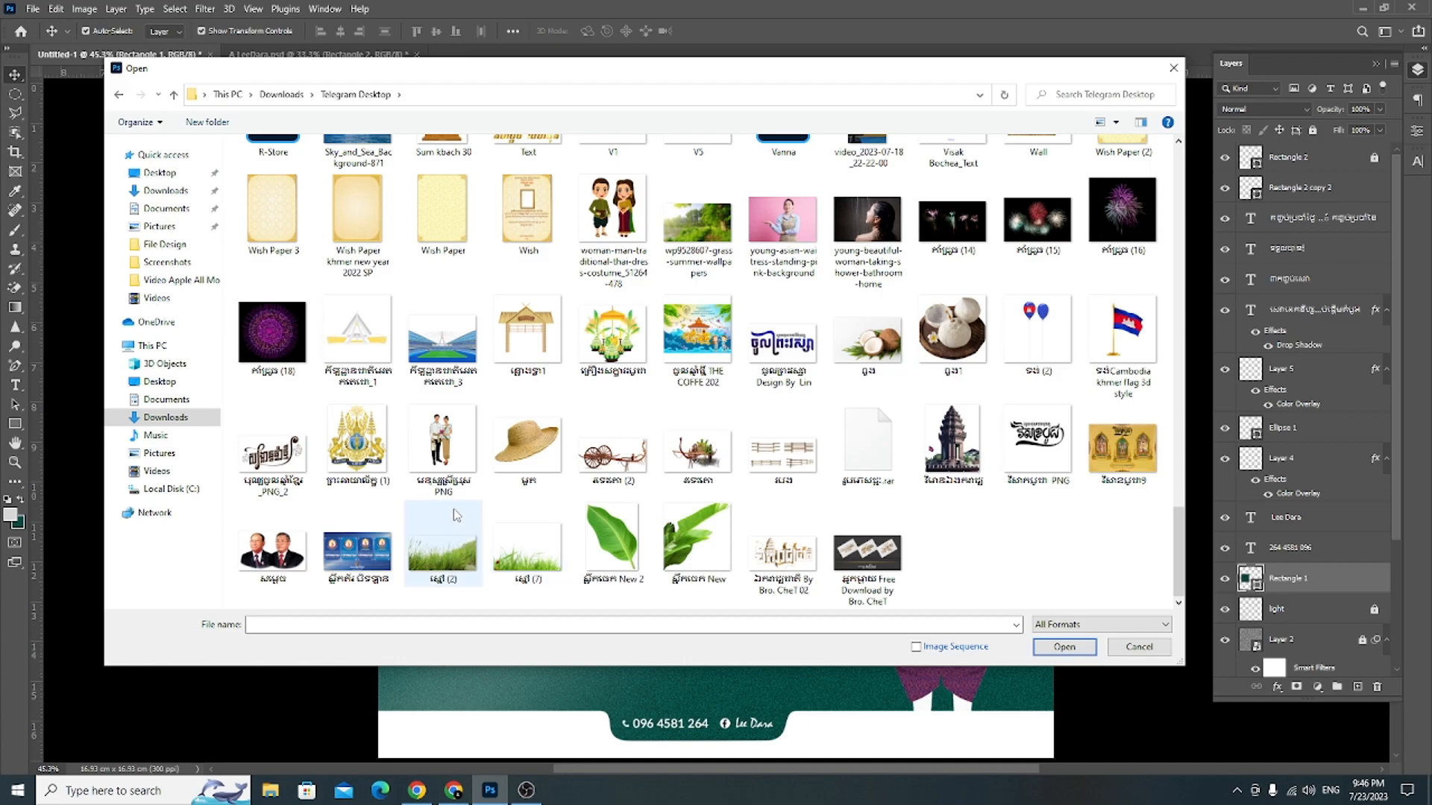
pyautogui.scroll(3, 463, 514)
pyautogui.scroll(15, 589, 500)
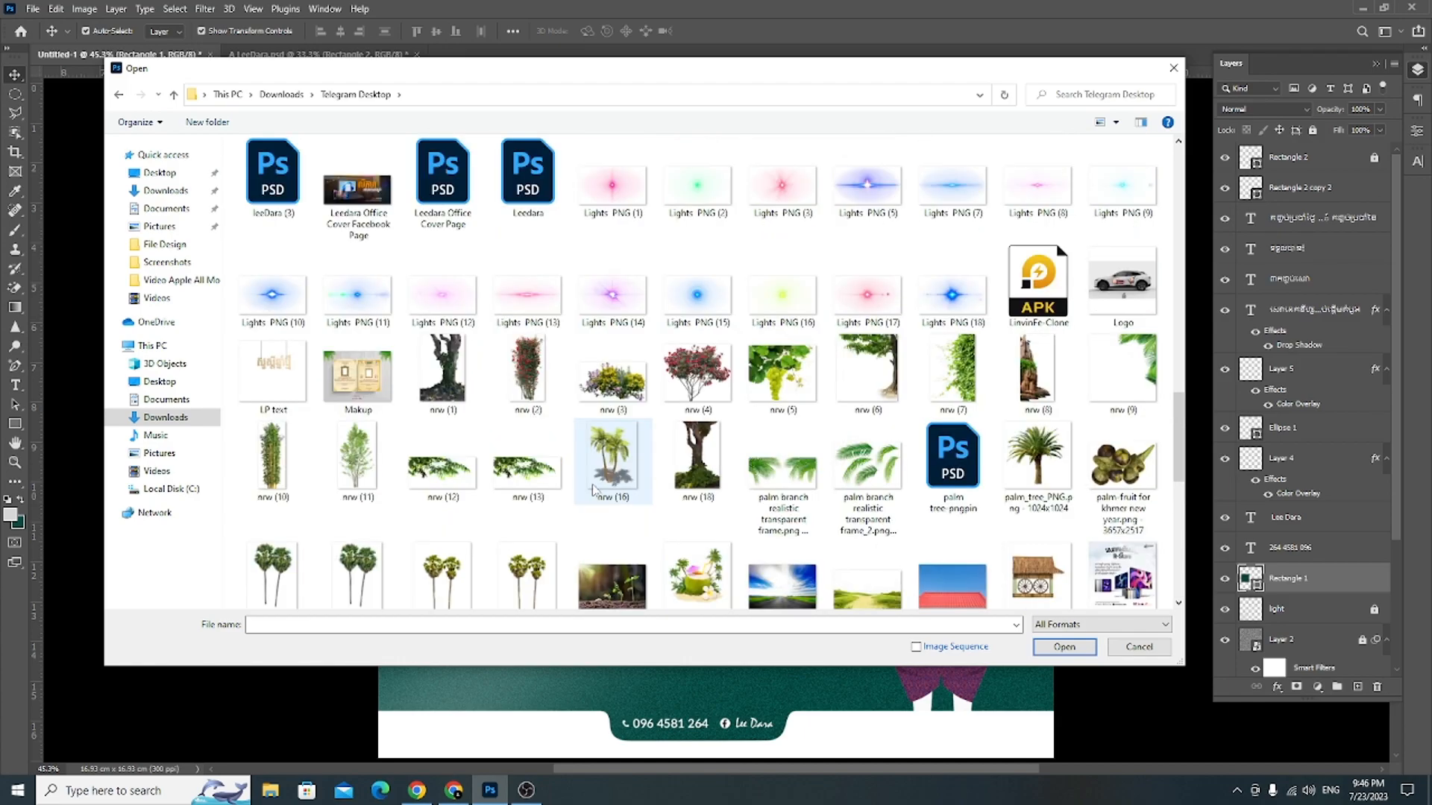
pyautogui.scroll(3, 684, 492)
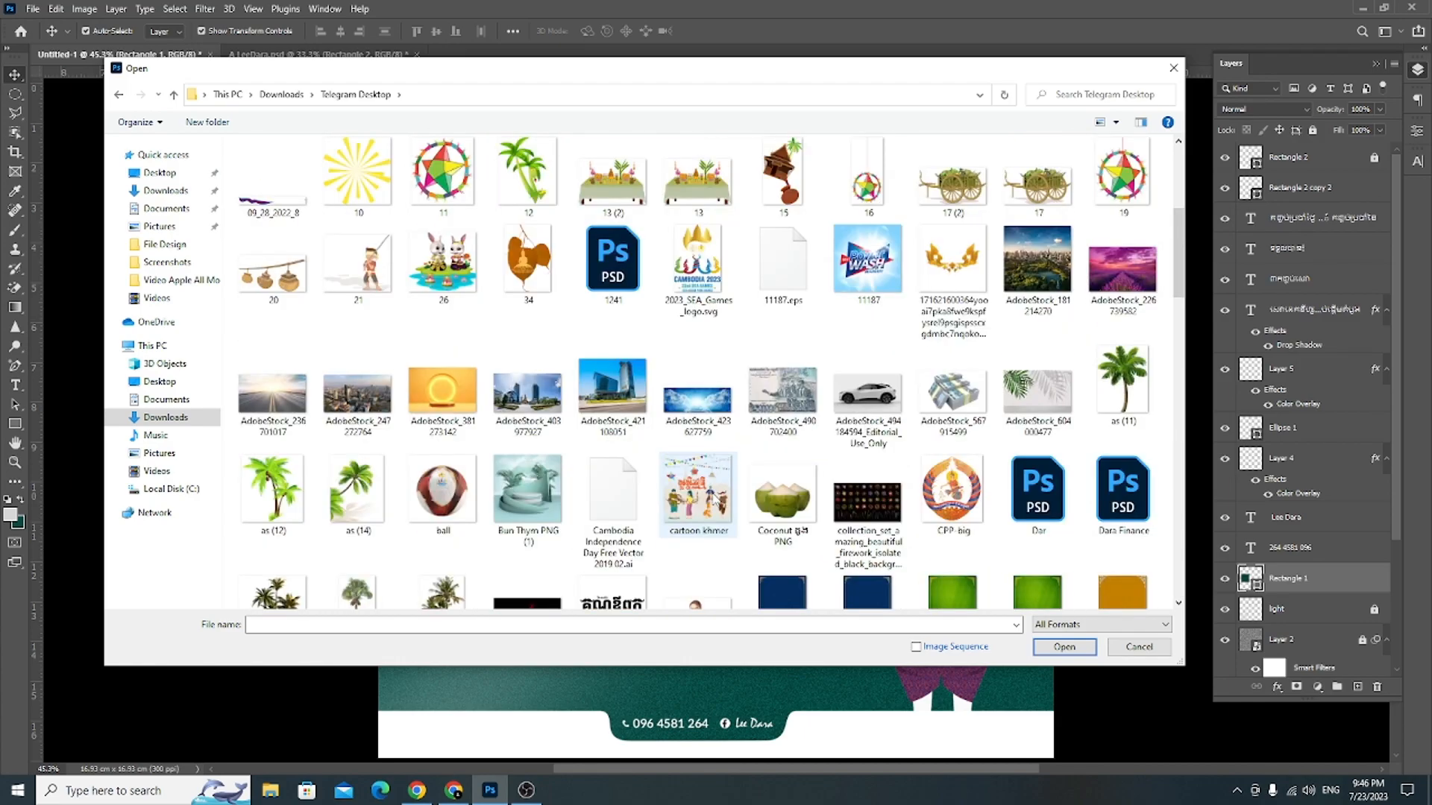
pyautogui.scroll(3, 714, 500)
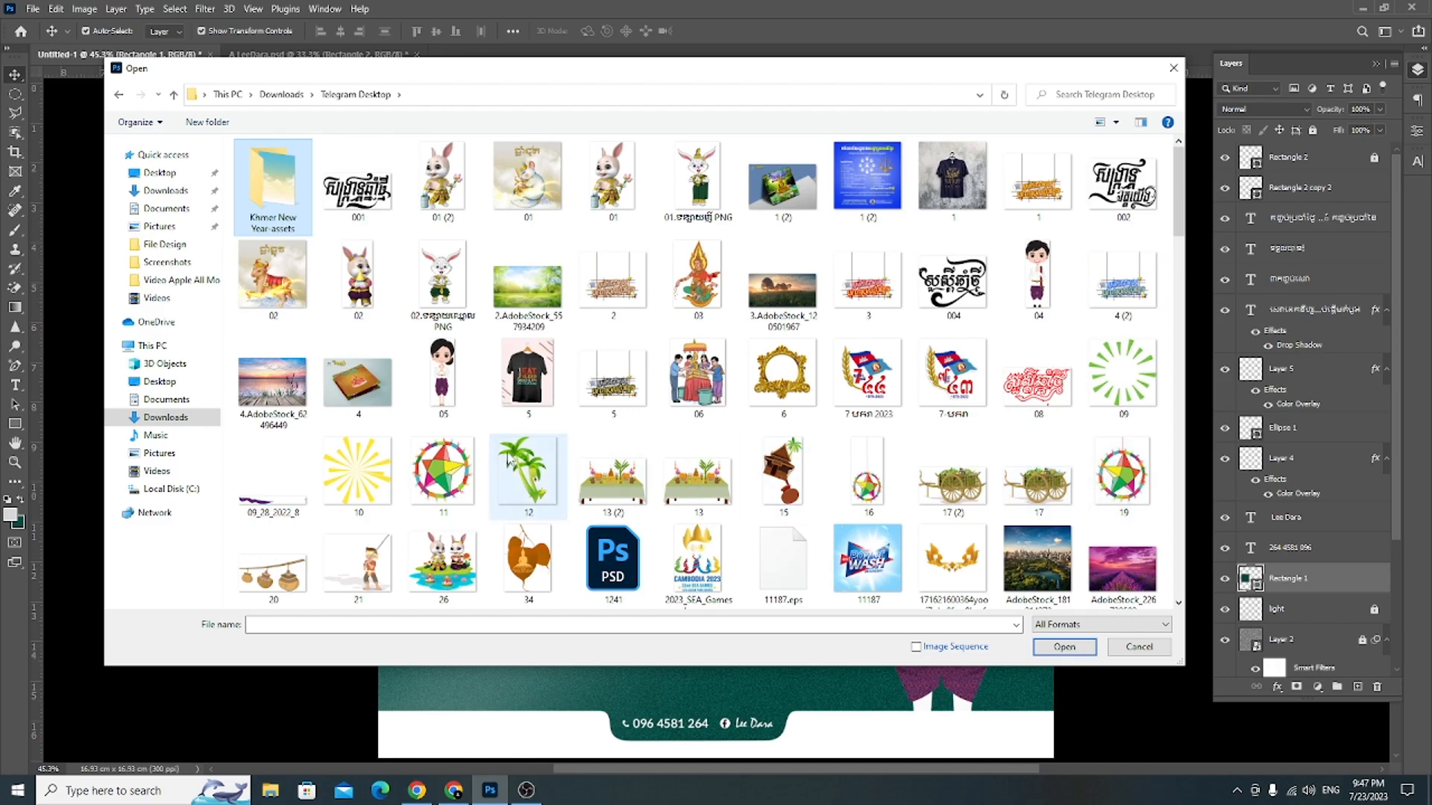
pyautogui.scroll(-15, 546, 448)
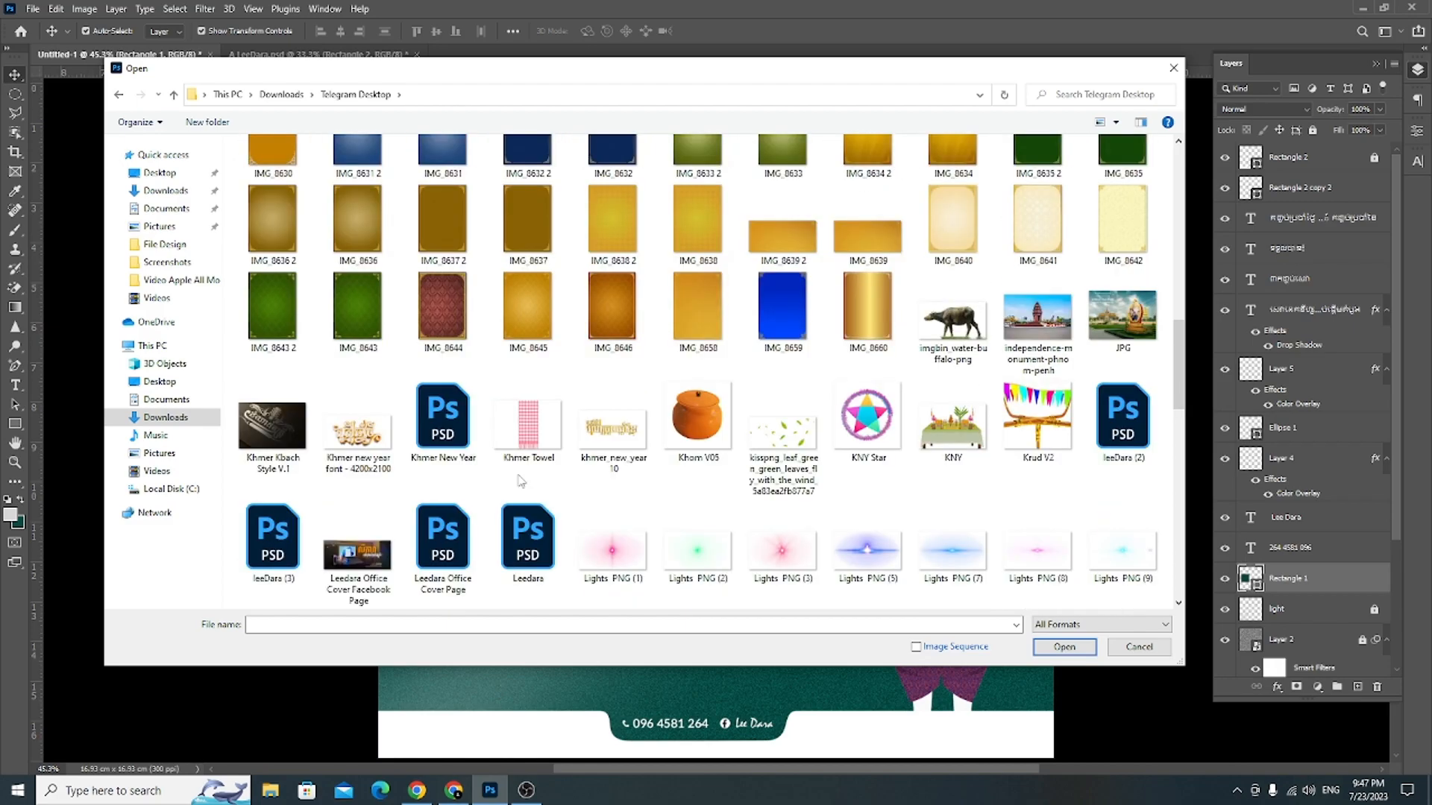
pyautogui.scroll(3, 520, 481)
pyautogui.scroll(4, 520, 481)
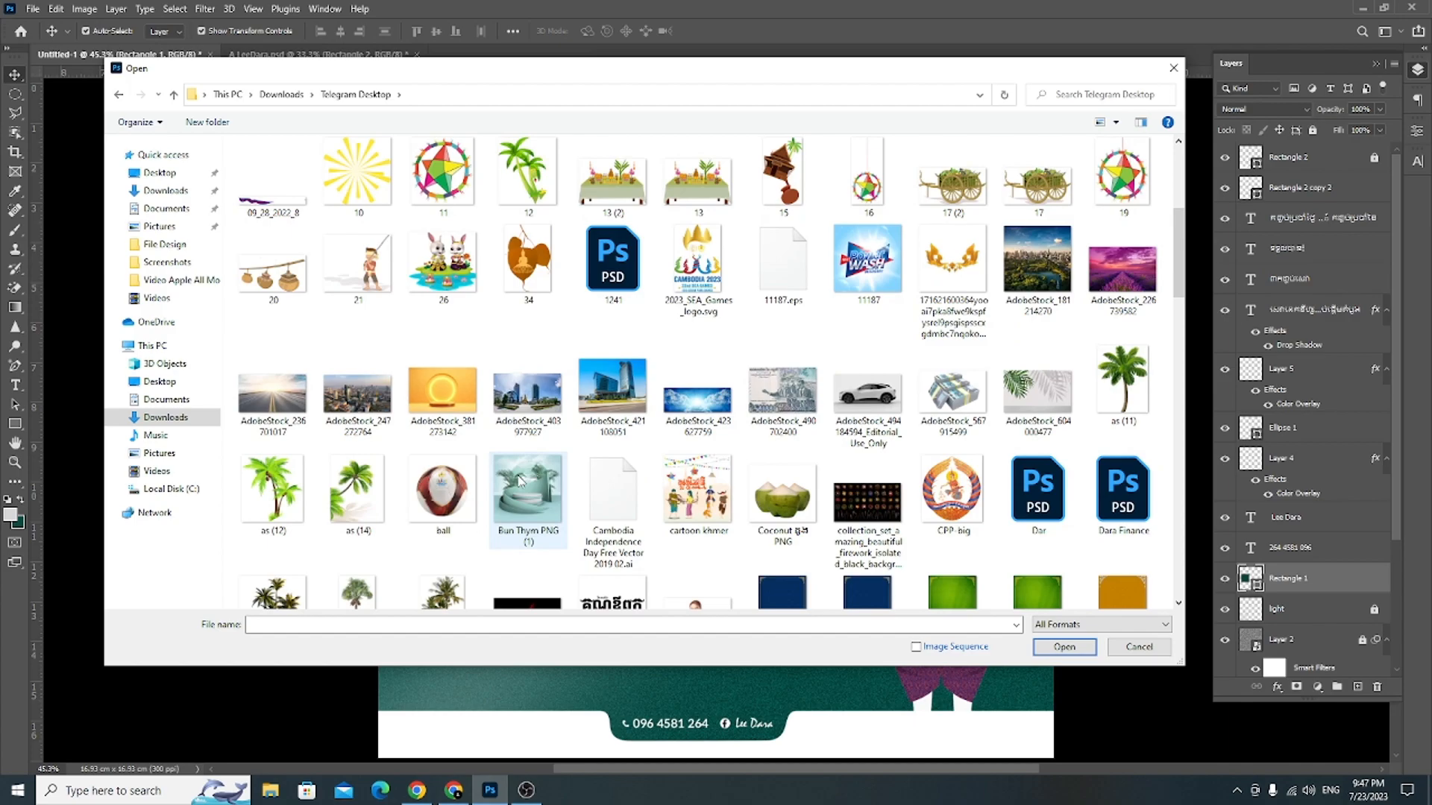
pyautogui.scroll(4, 444, 391)
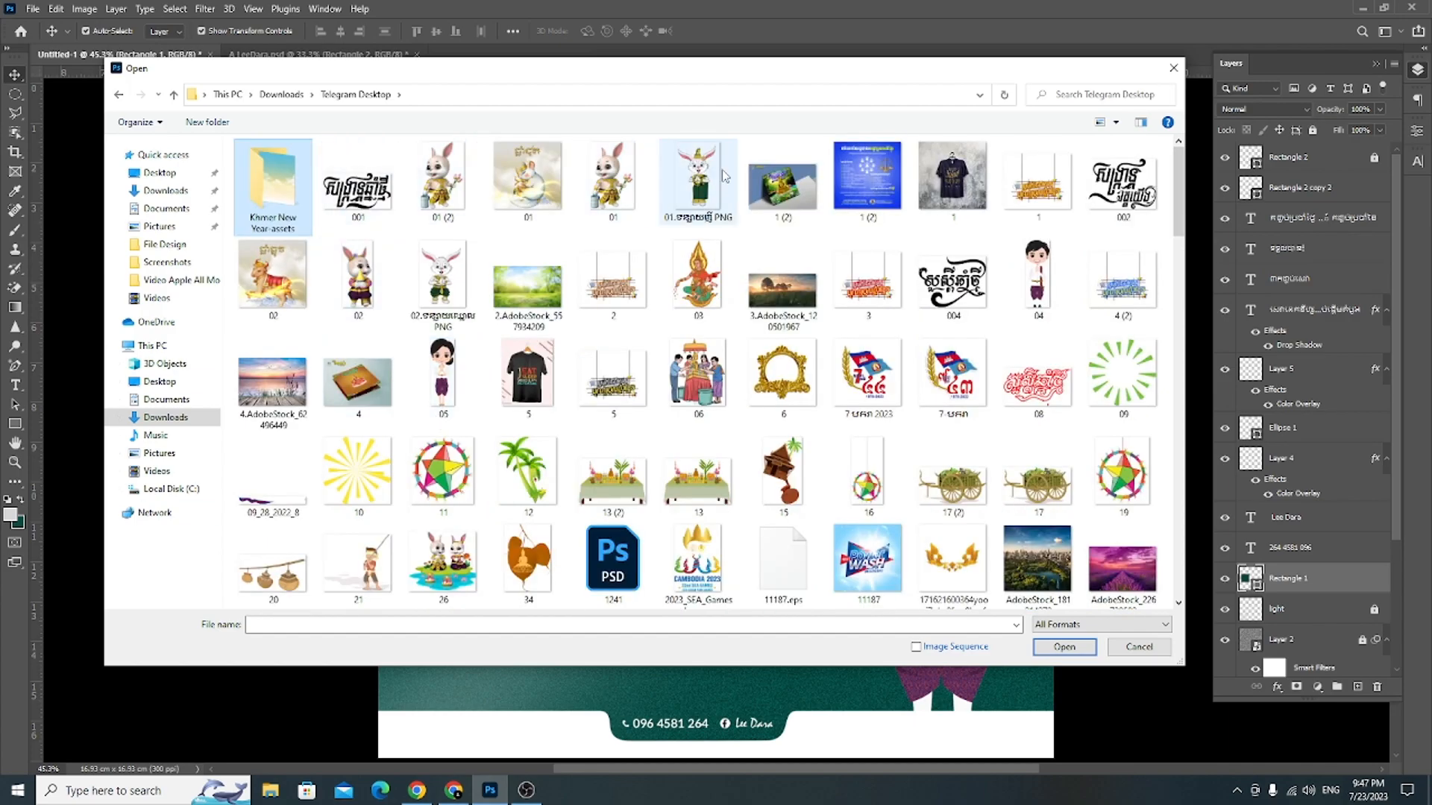
# Step: Open rabbit image 02 and copy it onto the green poster, scaled down beside the package card's lower-left corner
pyautogui.click(352, 253)
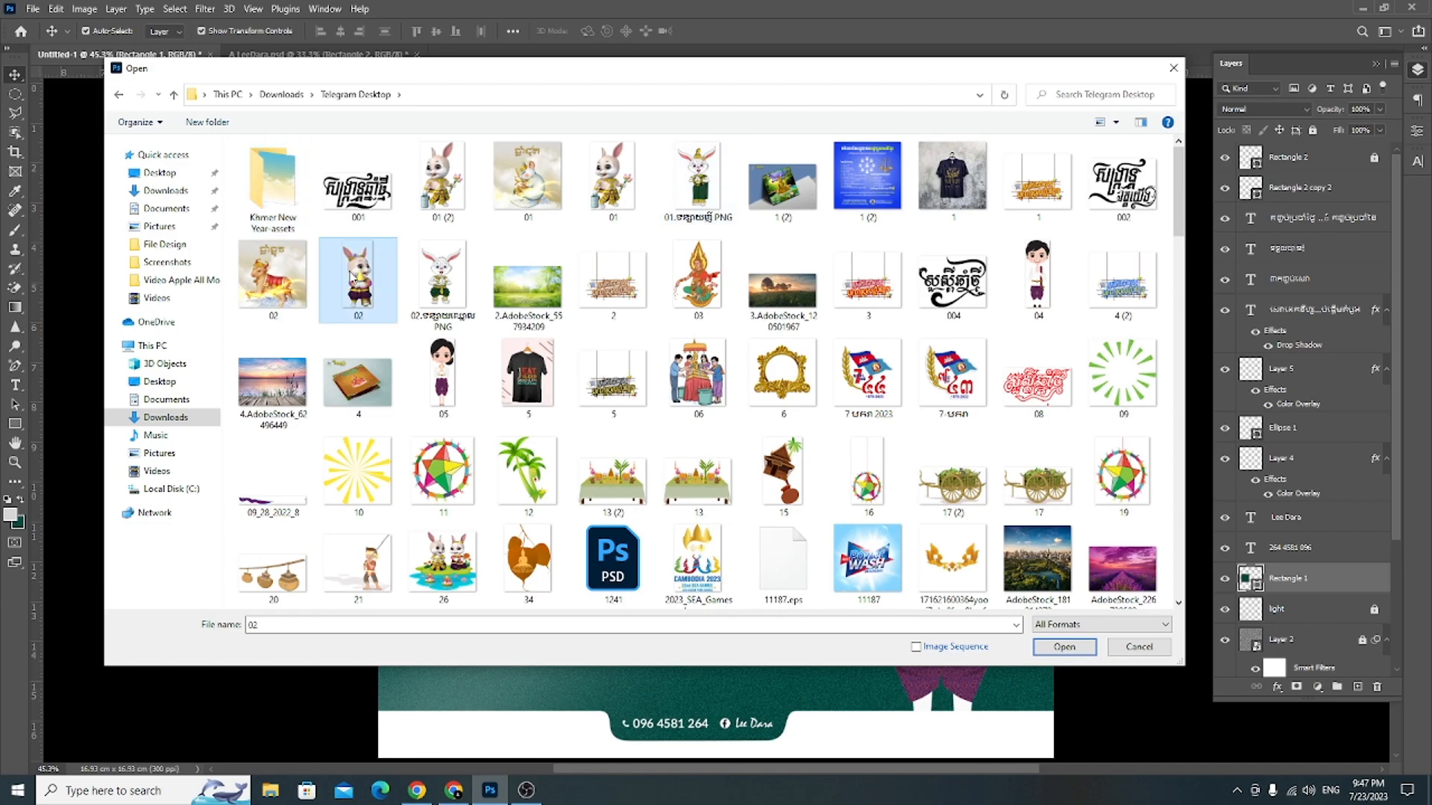
pyautogui.doubleClick(351, 276)
pyautogui.moveTo(722, 436); pyautogui.dragTo(776, 458)
pyautogui.hotkey('ctrl', 't')
pyautogui.moveTo(976, 454); pyautogui.dragTo(422, 542)
pyautogui.click(736, 32)
pyautogui.click(430, 537)
pyautogui.click(304, 489)
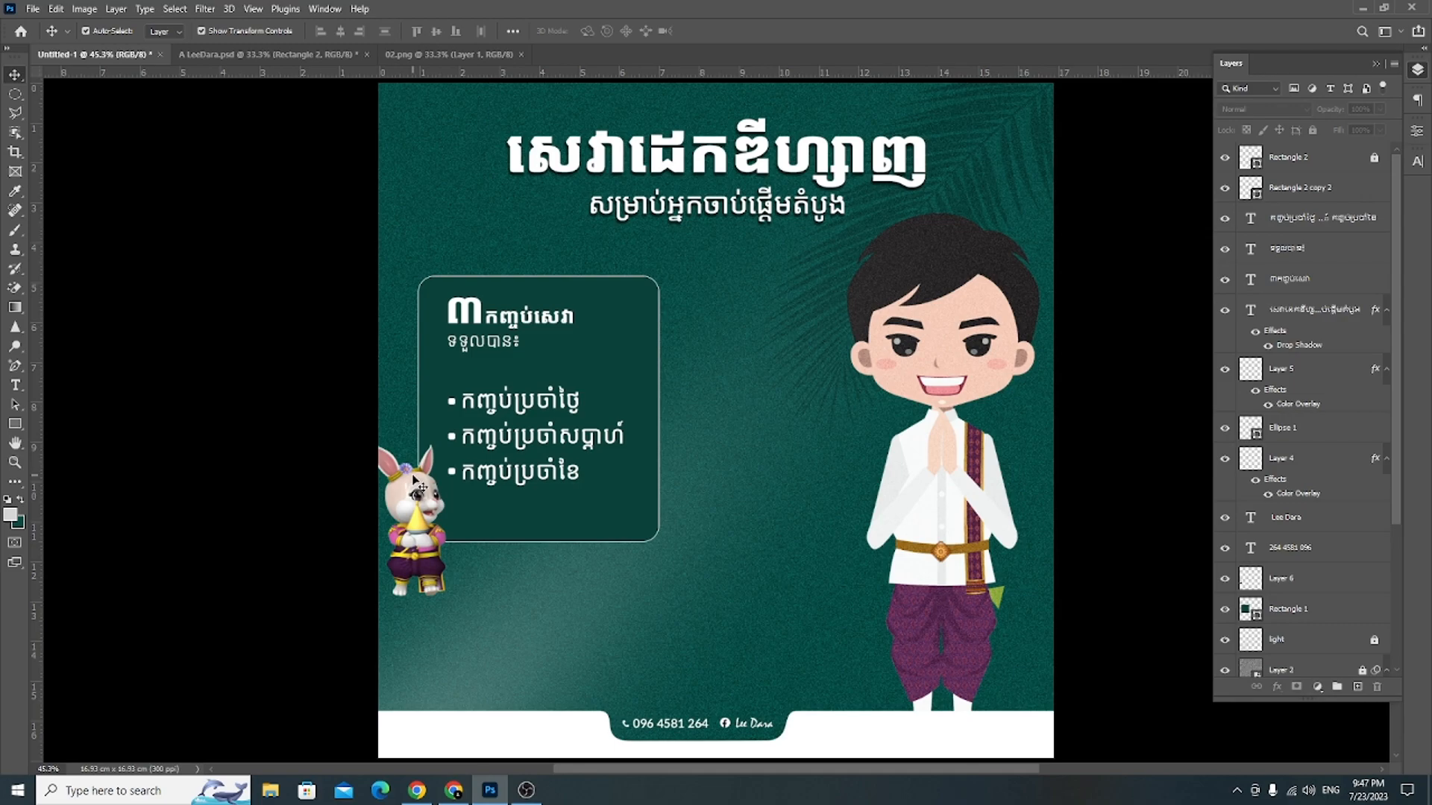
# Step: Move the rabbit layer beneath the package card and clip a duplicate of the rabbit to the card
pyautogui.click(445, 519)
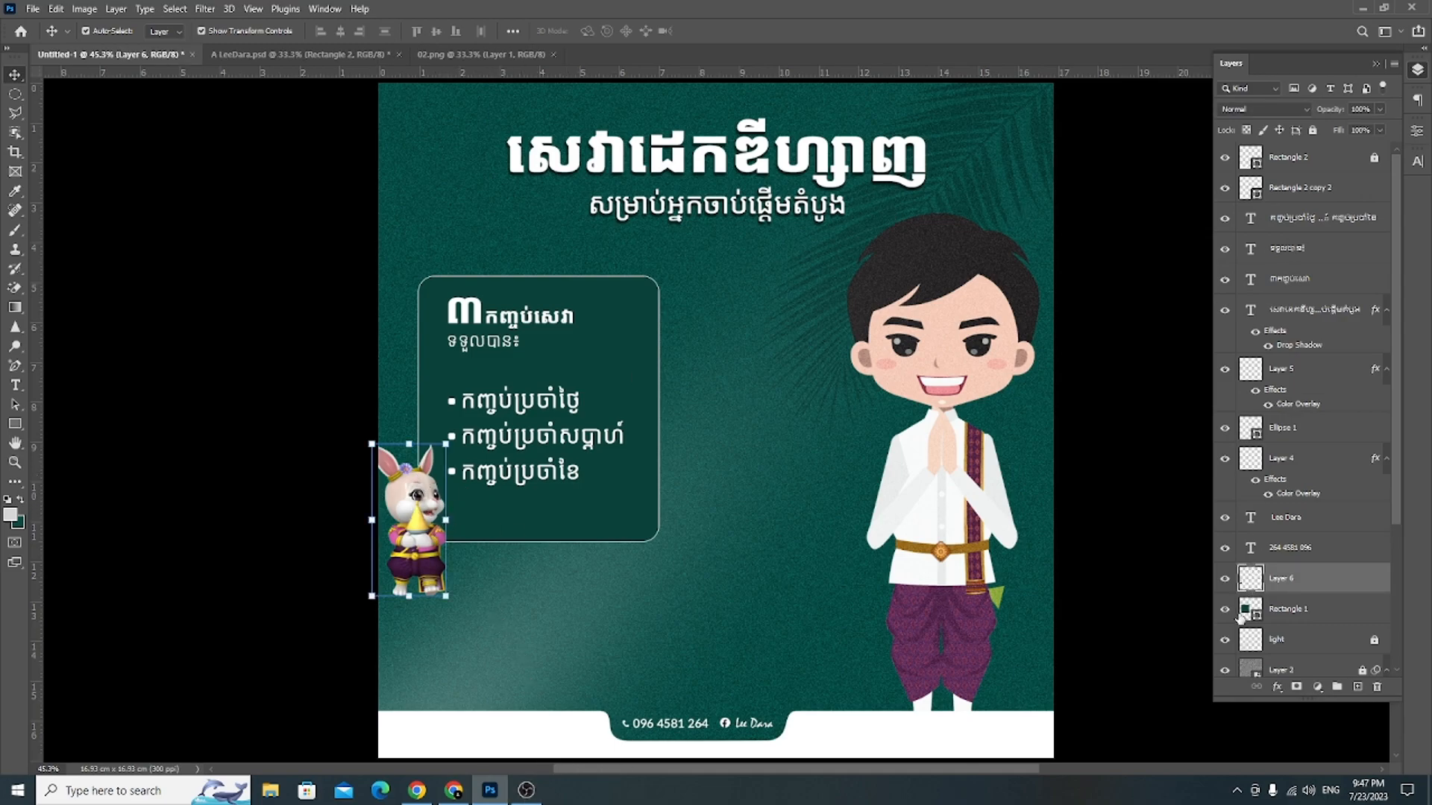
pyautogui.moveTo(1282, 584); pyautogui.dragTo(1283, 625)
pyautogui.scroll(-2, 328, 427)
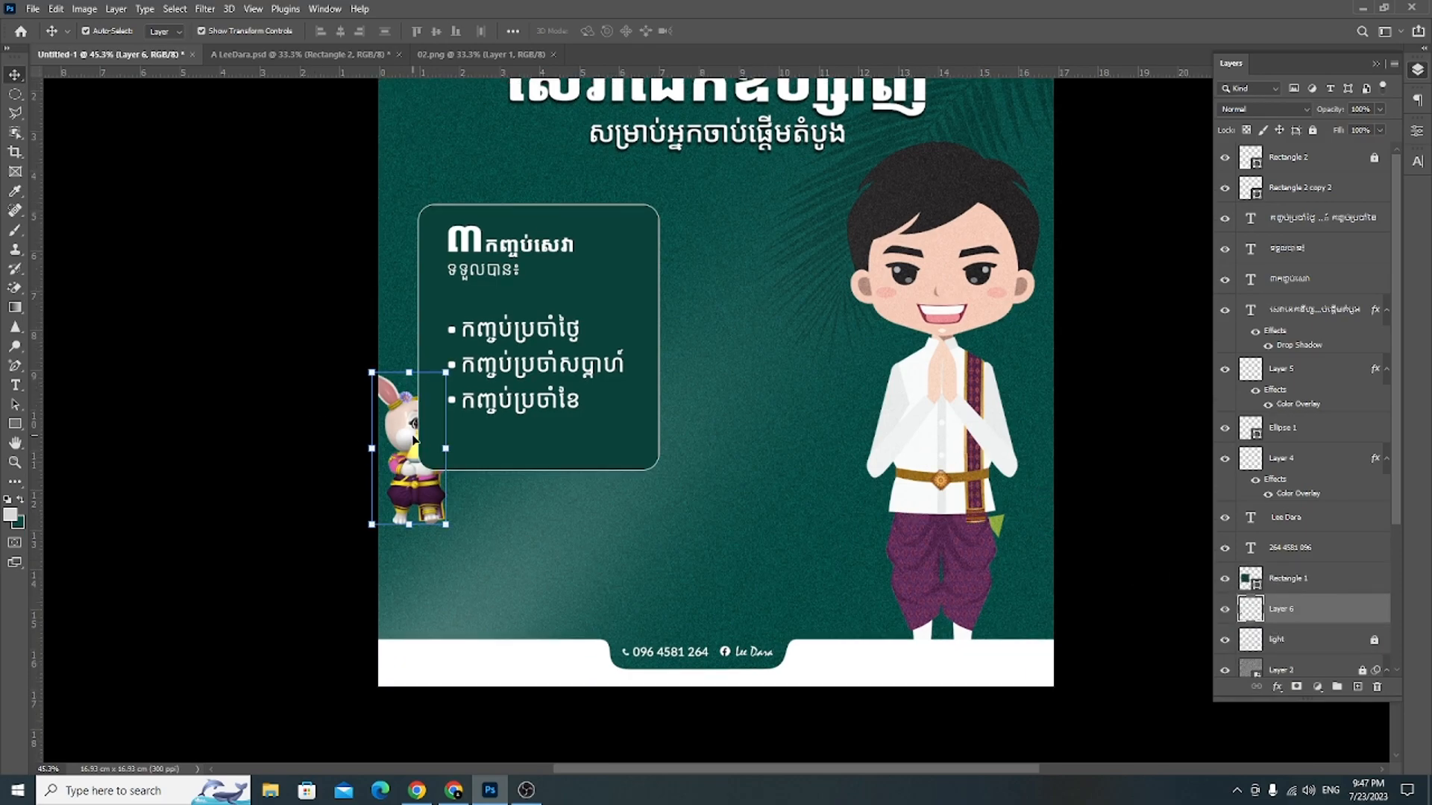
pyautogui.hotkey('ctrl', 'j')
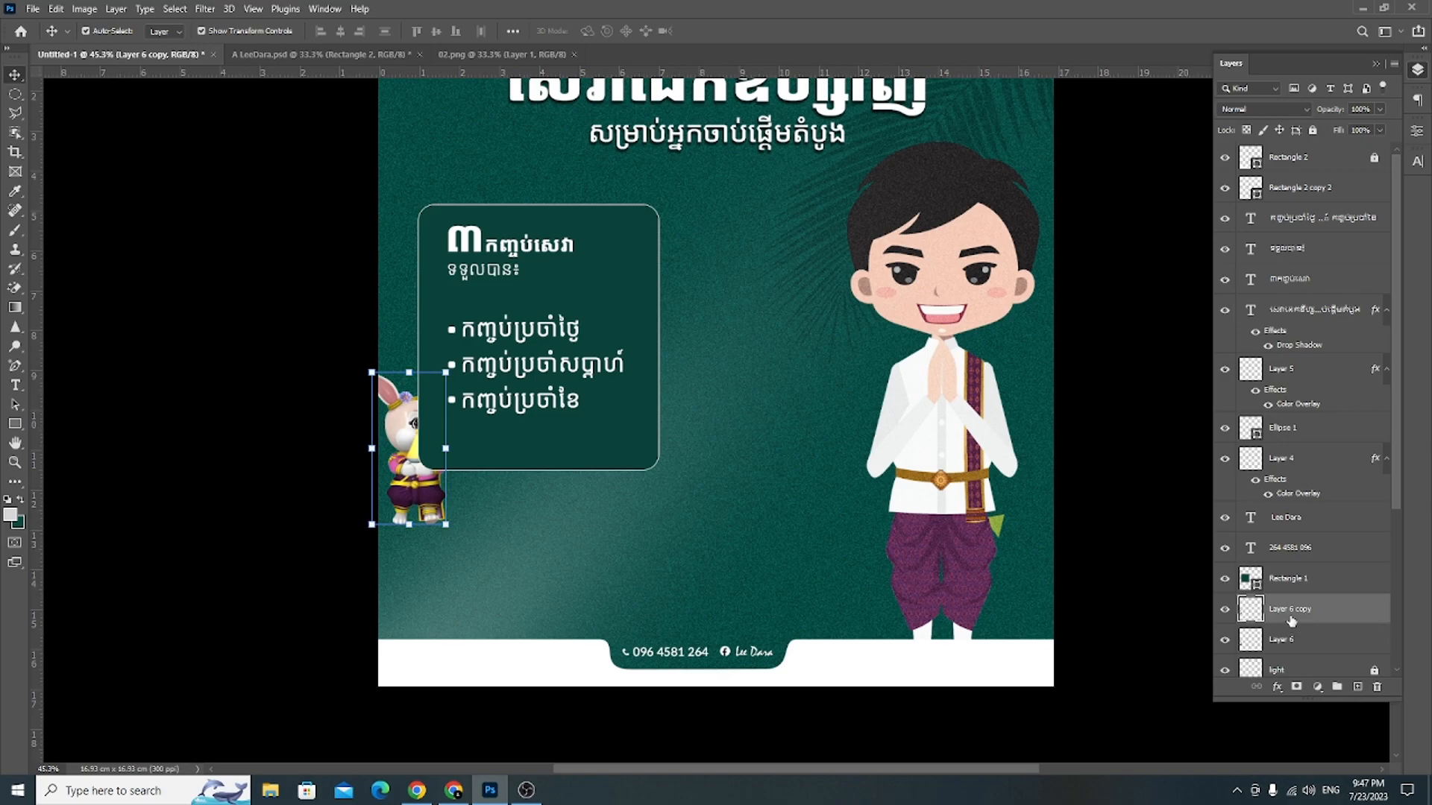
pyautogui.moveTo(1298, 601); pyautogui.dragTo(1294, 576)
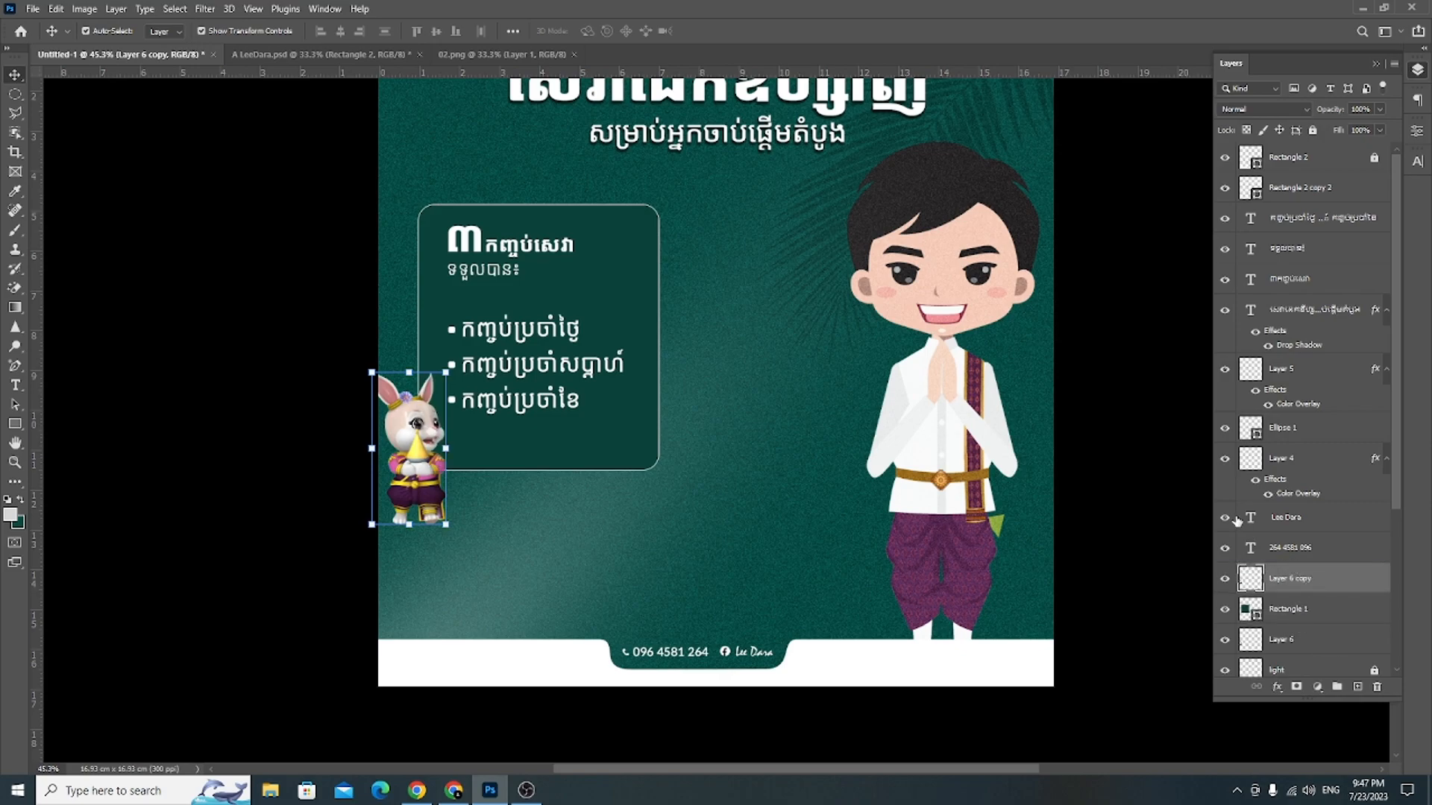
pyautogui.keyDown('alt'); pyautogui.click(1249, 591); pyautogui.keyUp('alt')
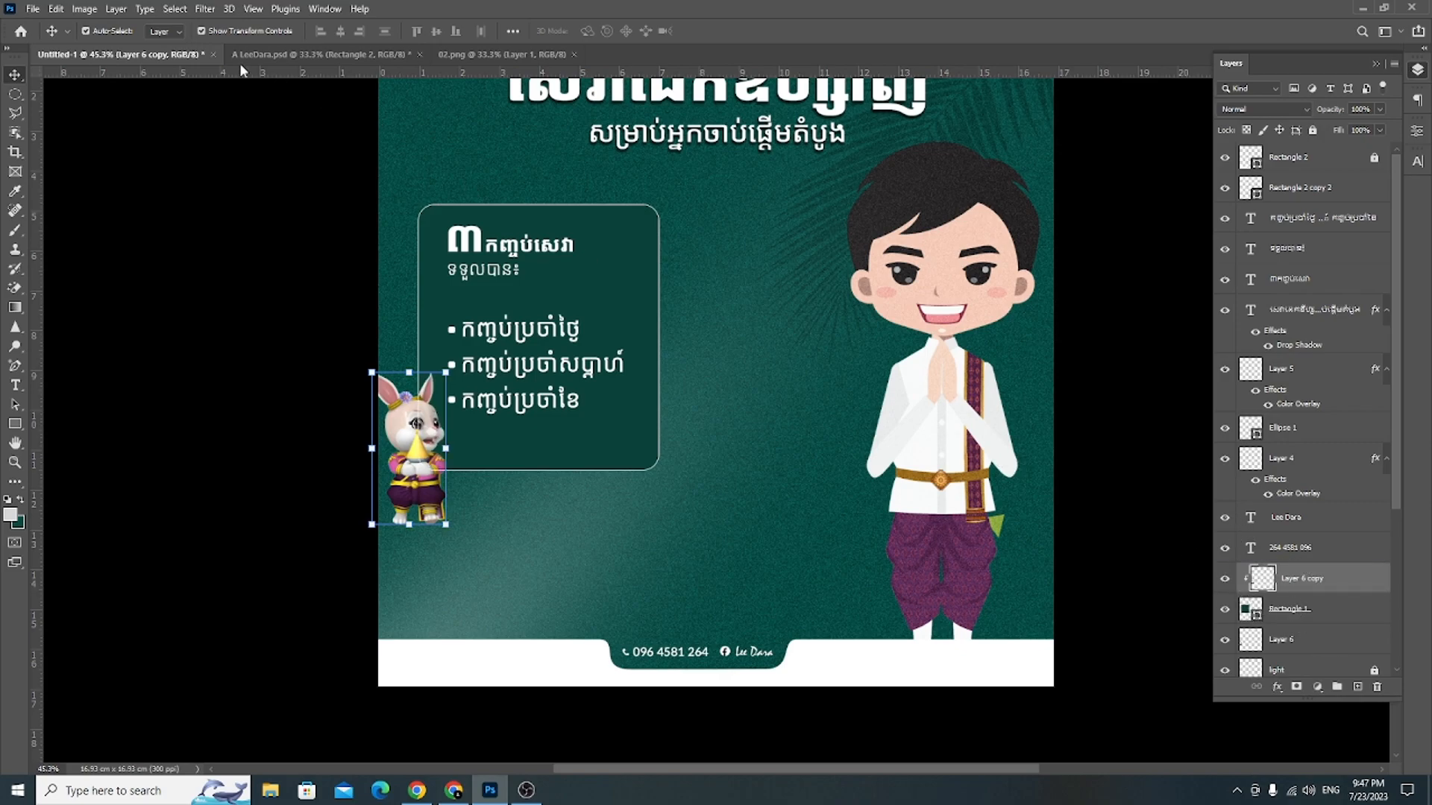
# Step: Apply a Gaussian Blur with an 18.0-pixel radius to the clipped rabbit copy
pyautogui.click(204, 9)
pyautogui.moveTo(220, 201)
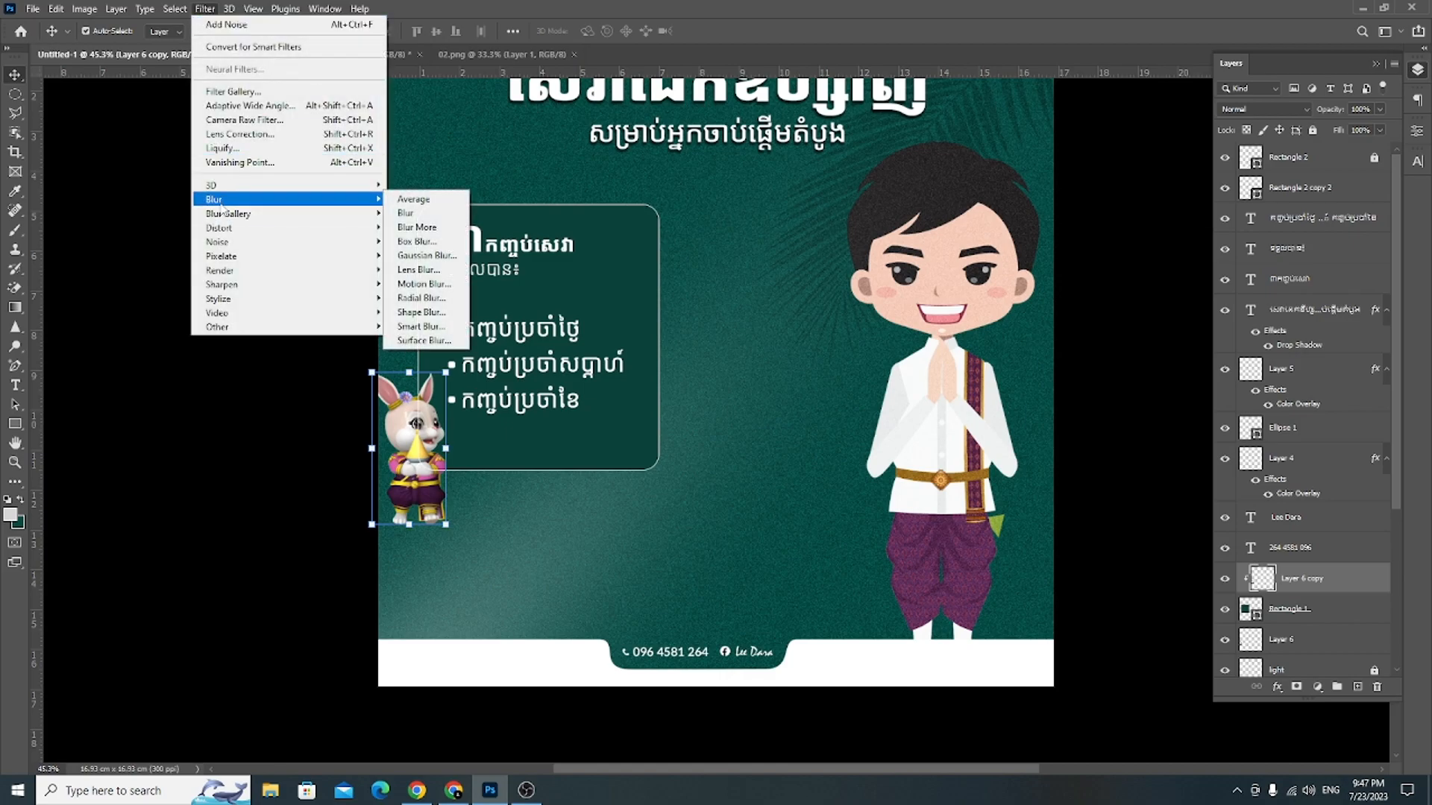
pyautogui.click(446, 258)
pyautogui.moveTo(476, 149); pyautogui.dragTo(854, 149)
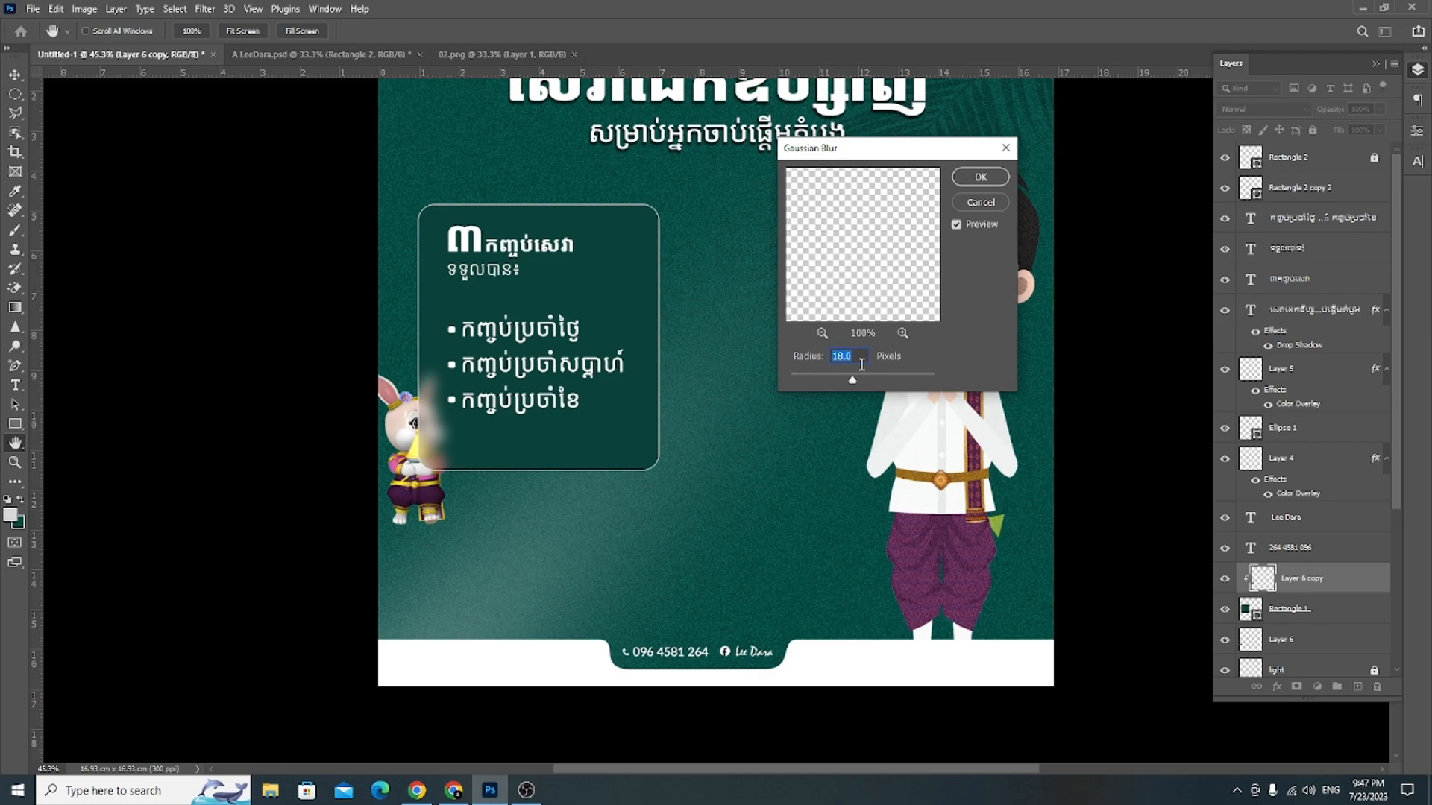
pyautogui.press('Return')
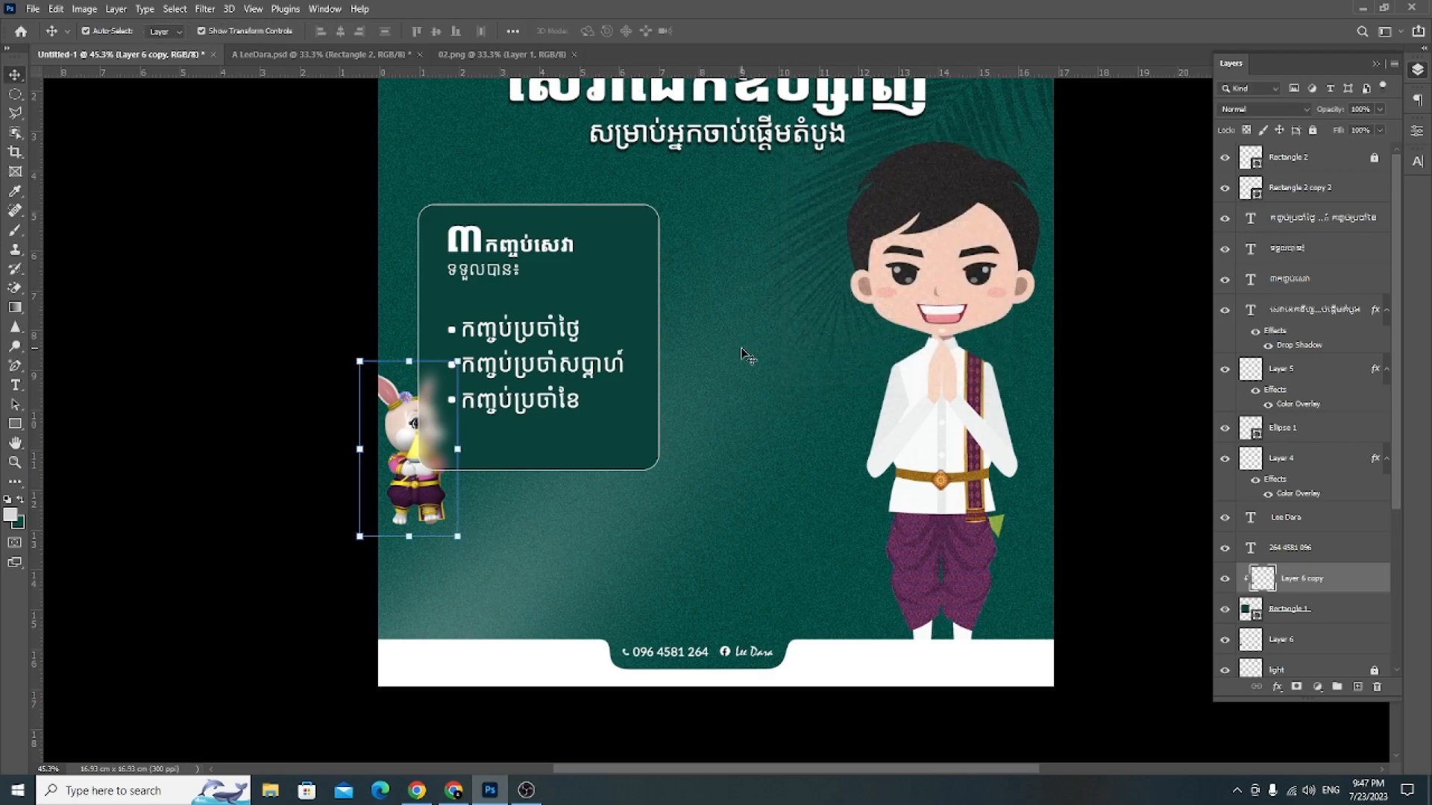
# Step: Reposition the rabbit and its blurred copy together across the package card's lower-left edge, and close the 02.png source image
pyautogui.click(240, 432)
pyautogui.scroll(-1, 240, 432)
pyautogui.moveTo(303, 461); pyautogui.dragTo(401, 480)
pyautogui.click(246, 447)
pyautogui.scroll(-1, 299, 445)
pyautogui.scroll(2, 299, 446)
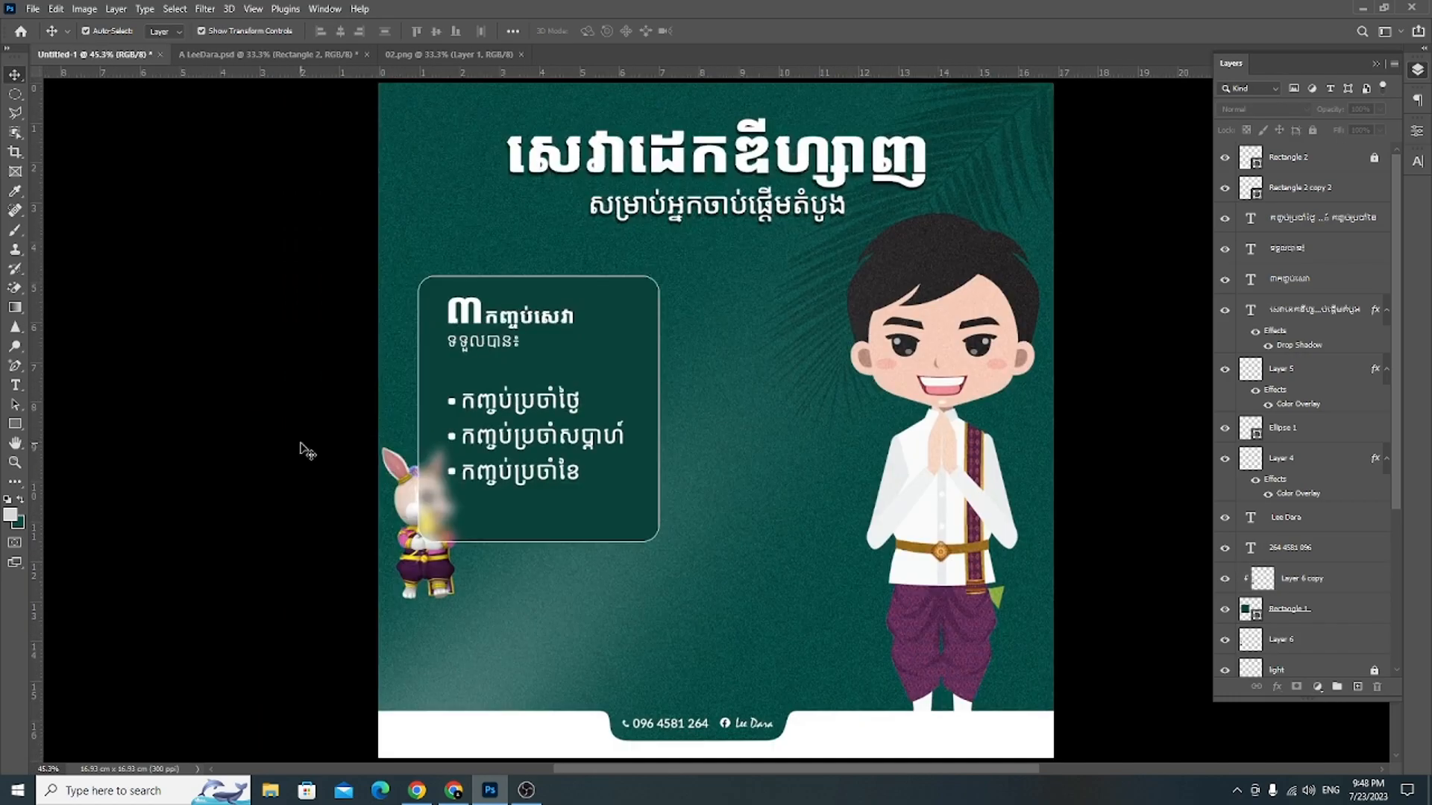
pyautogui.moveTo(311, 457); pyautogui.dragTo(401, 548)
pyautogui.click(256, 489)
pyautogui.scroll(-1, 256, 489)
pyautogui.scroll(1, 255, 492)
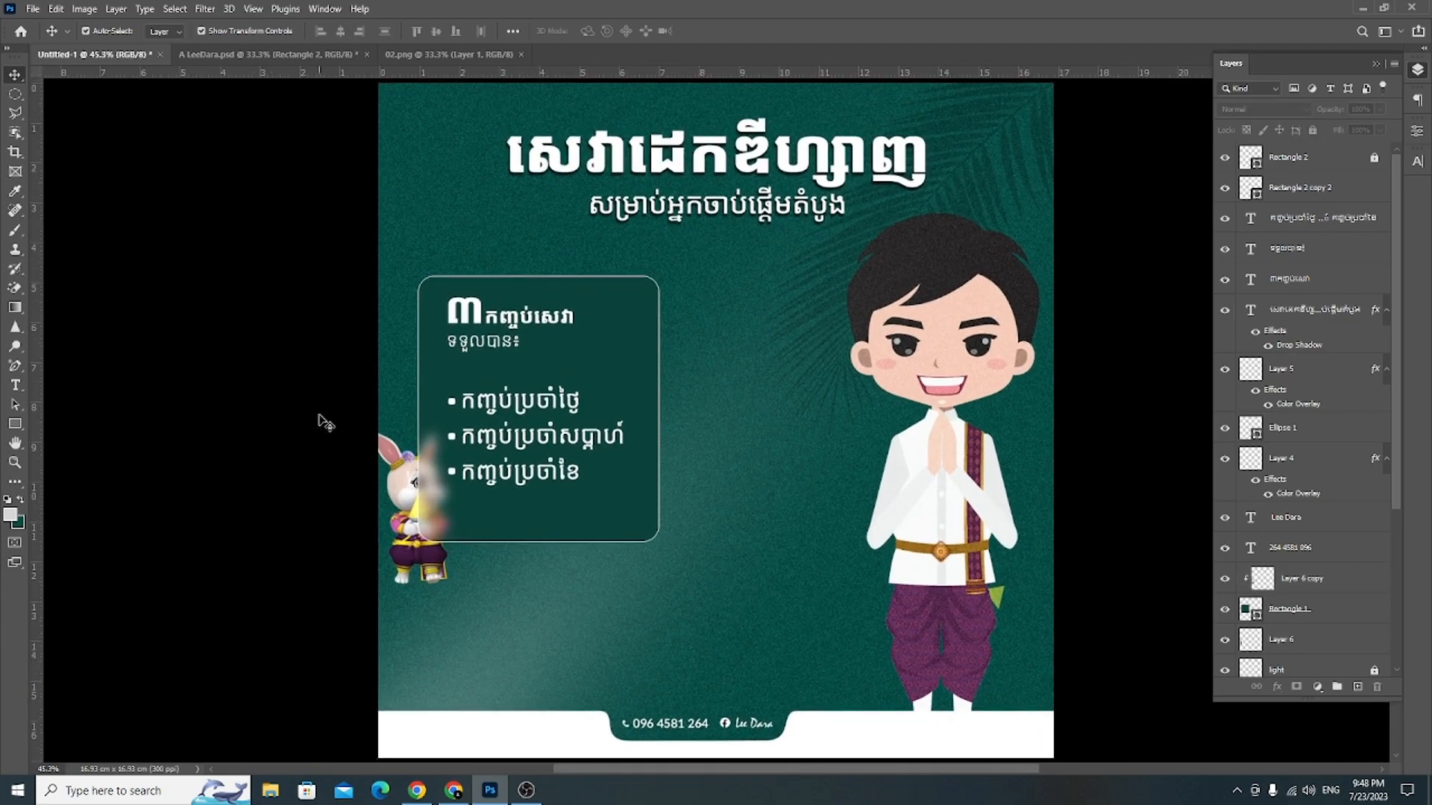
pyautogui.click(436, 55)
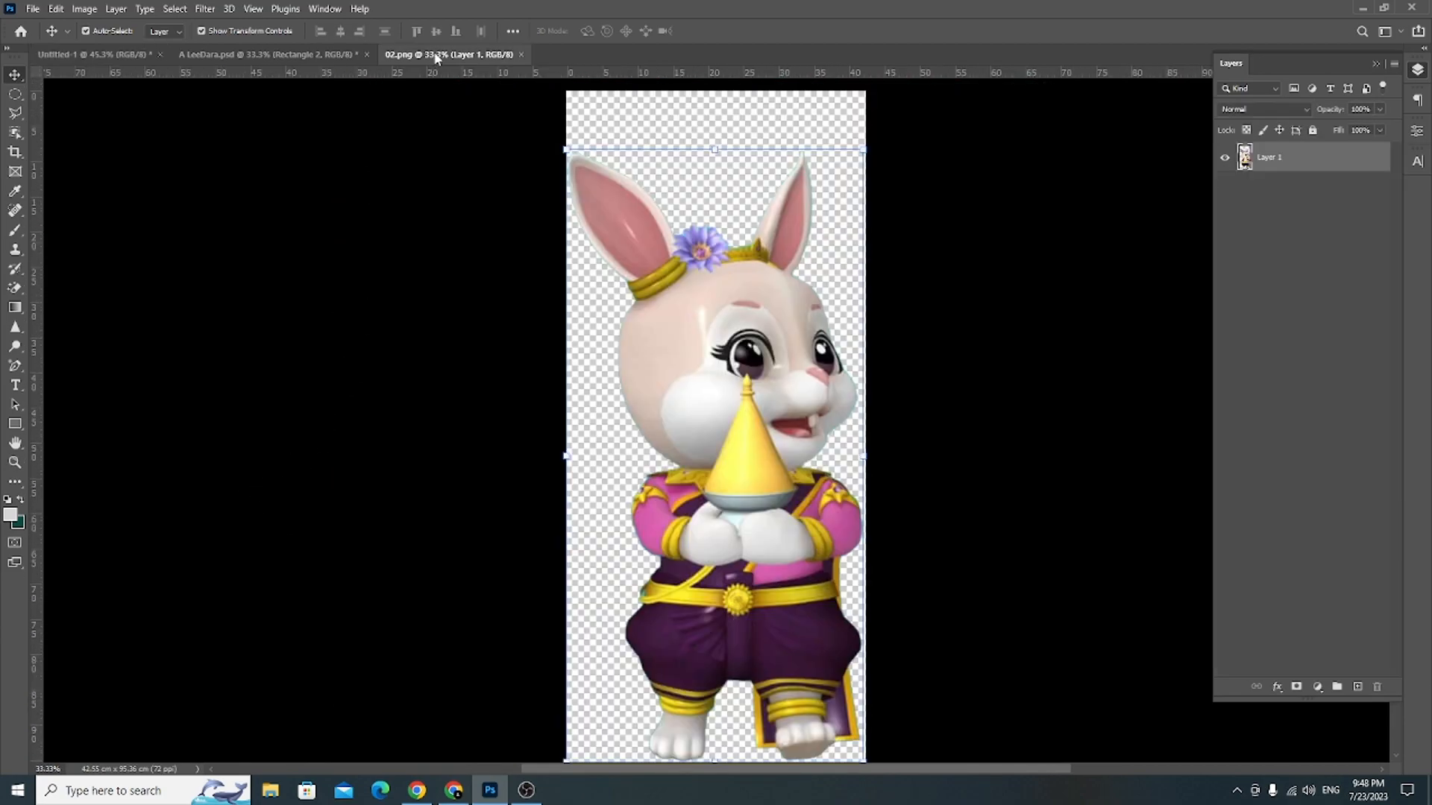
pyautogui.click(522, 55)
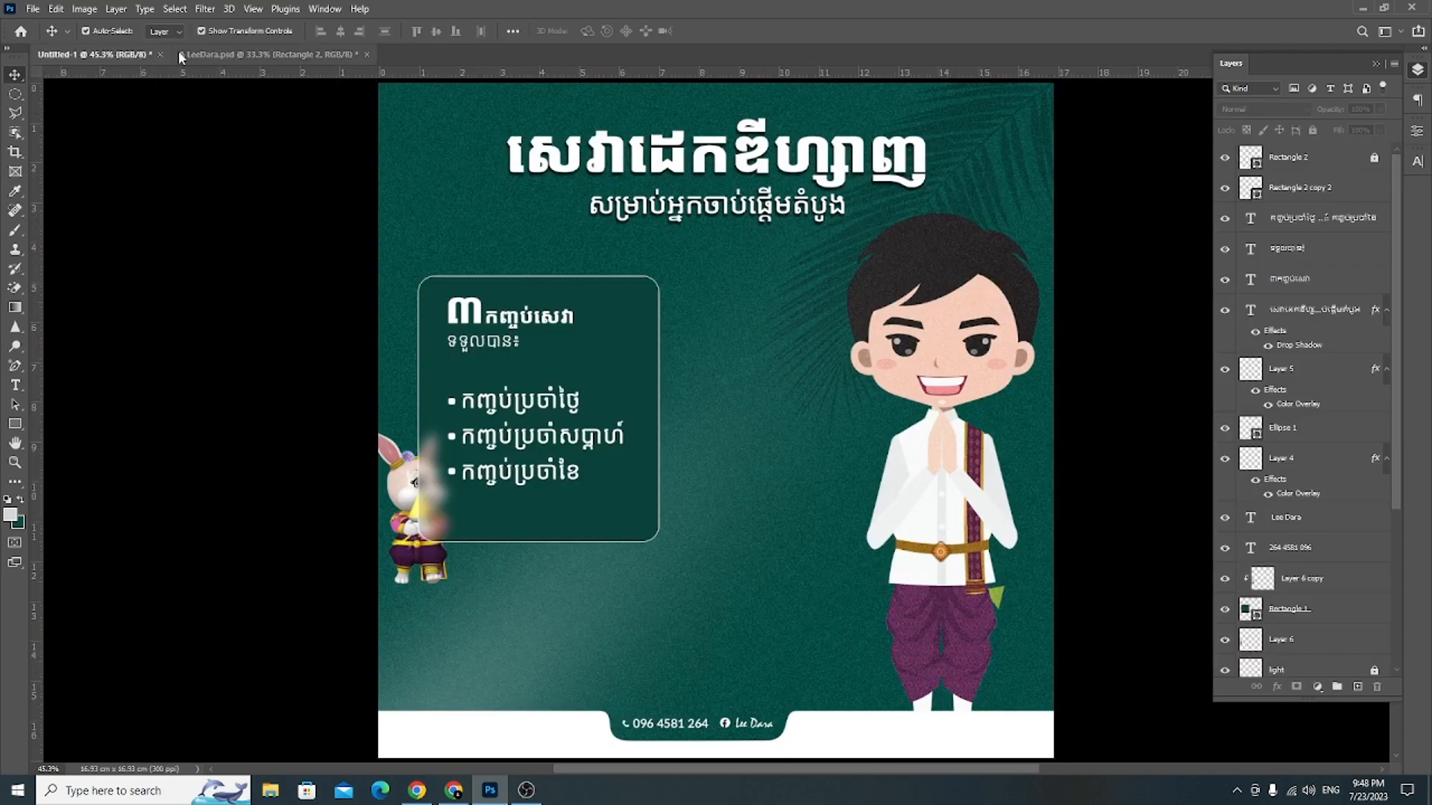
# Step: Switch to Chrome and search Google Images for "like 3d png"
pyautogui.click(453, 790)
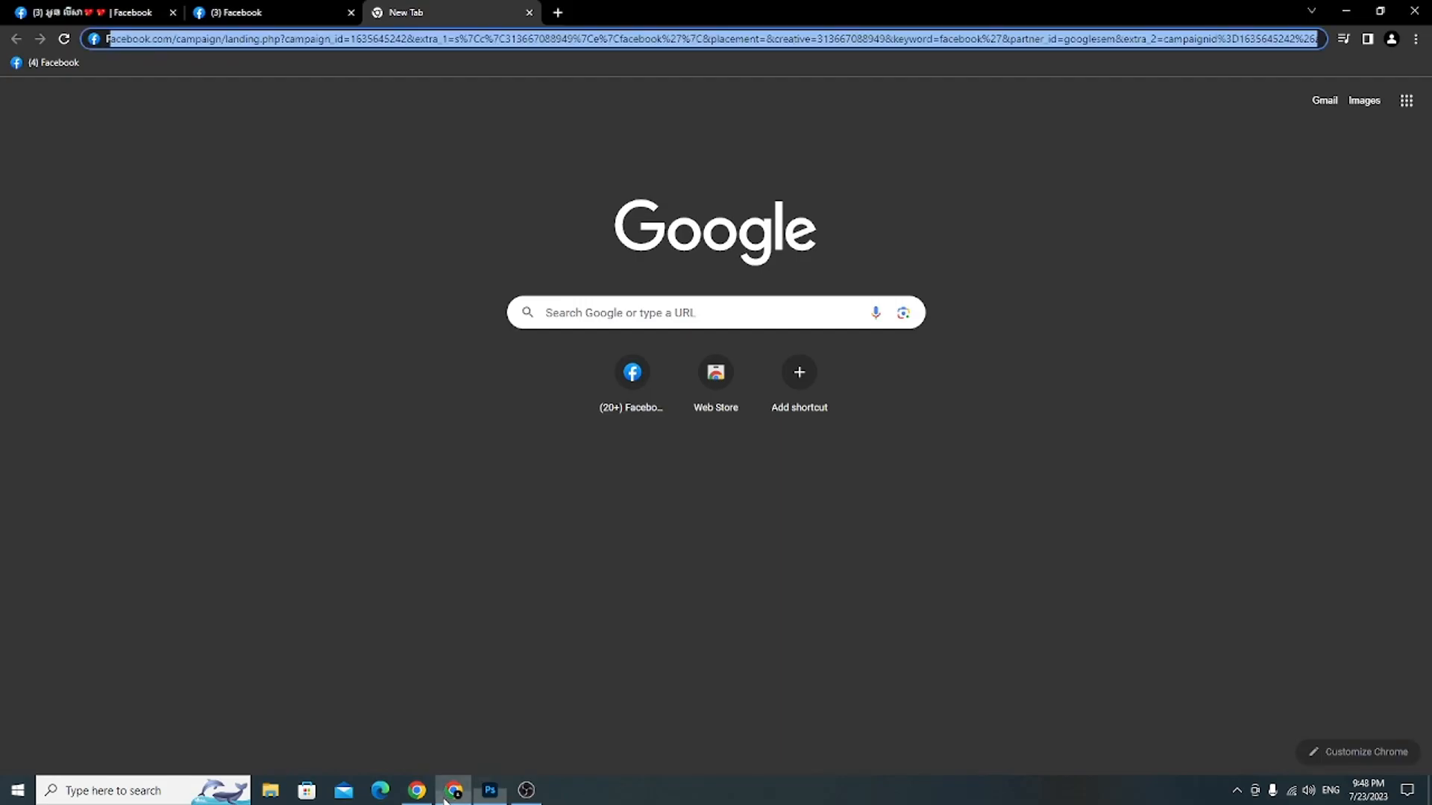
pyautogui.click(498, 40)
pyautogui.hotkey('ctrl', 'a')
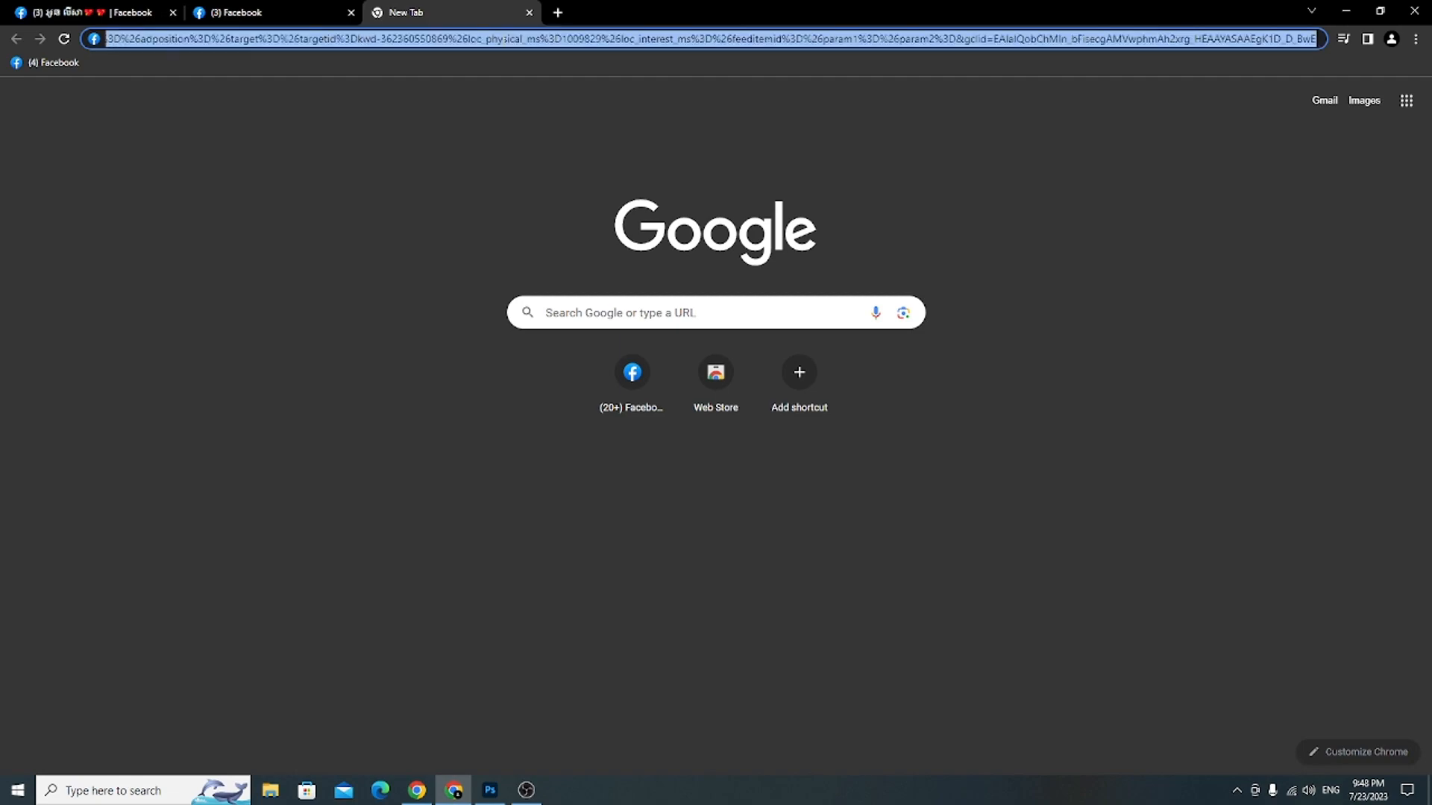
pyautogui.press('BackSpace')
pyautogui.write('Li')
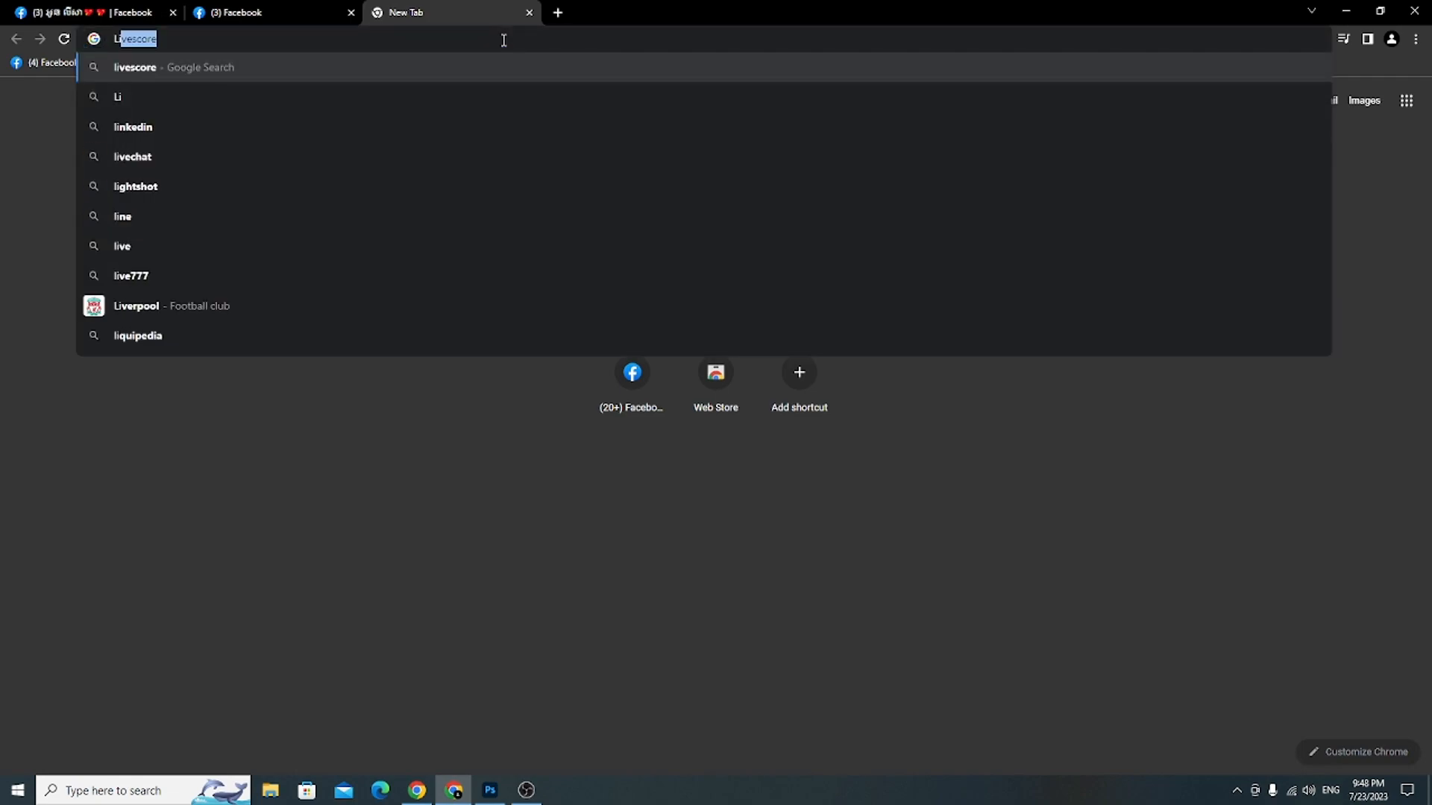
pyautogui.press('BackSpace')
pyautogui.write('ke')
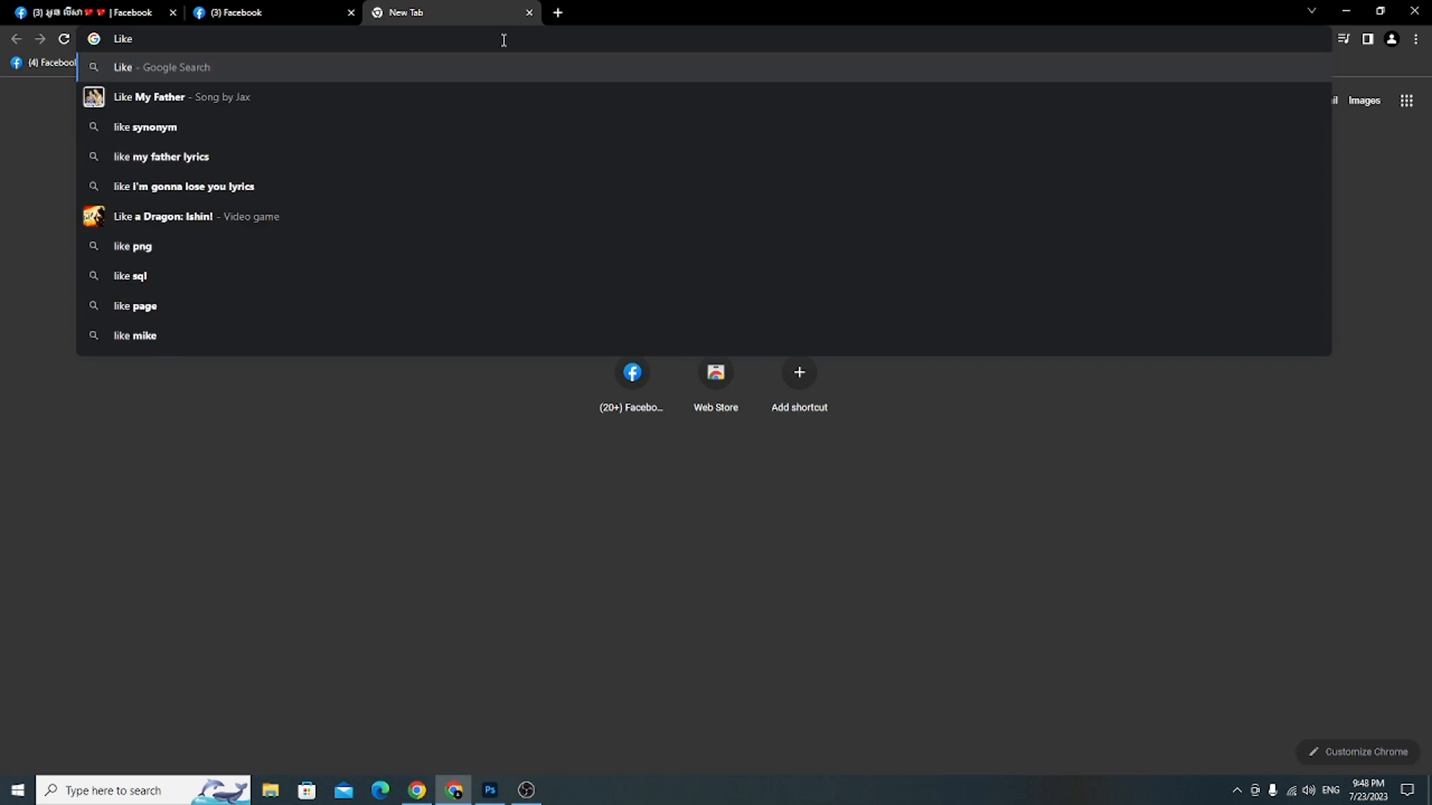
pyautogui.write(' 3D')
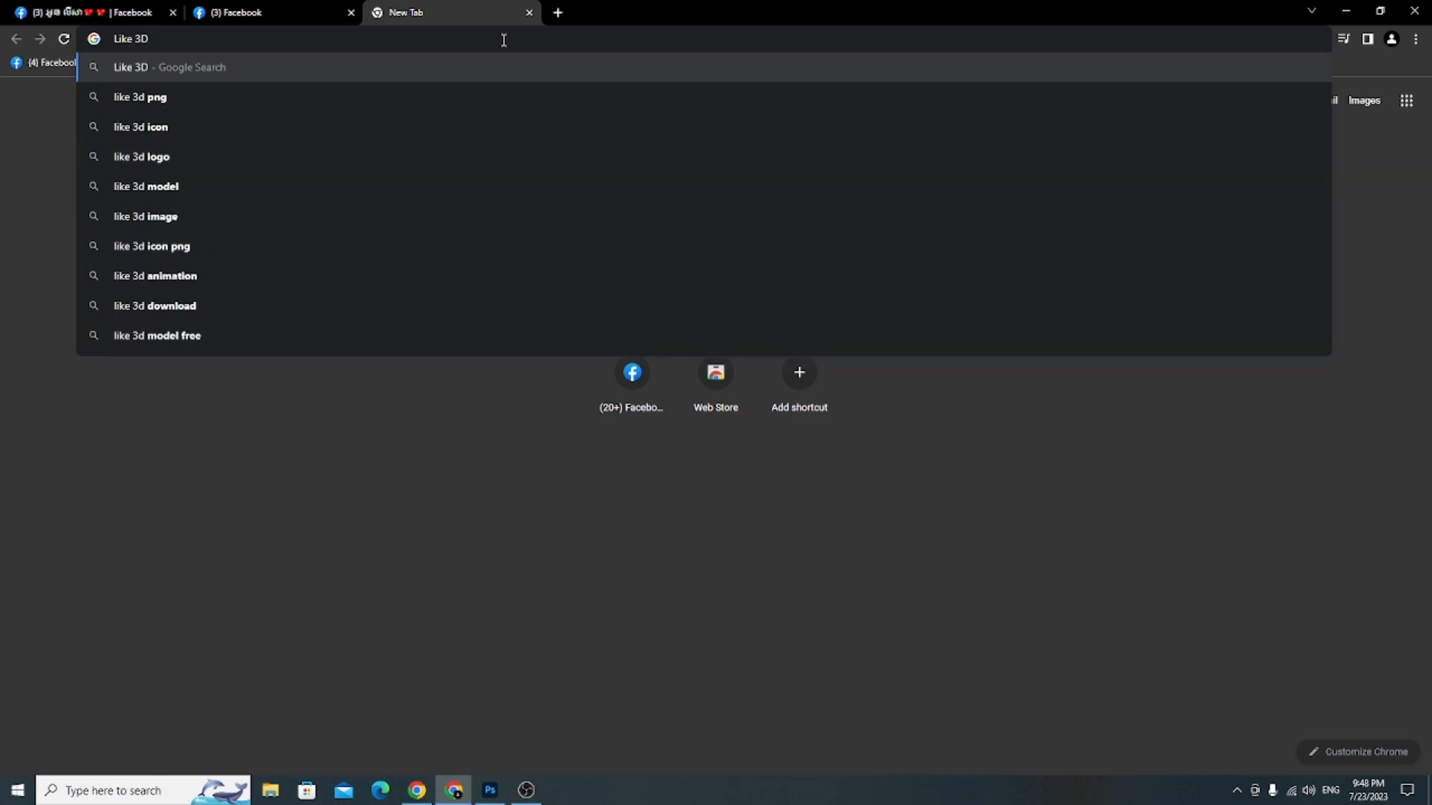
pyautogui.click(119, 98)
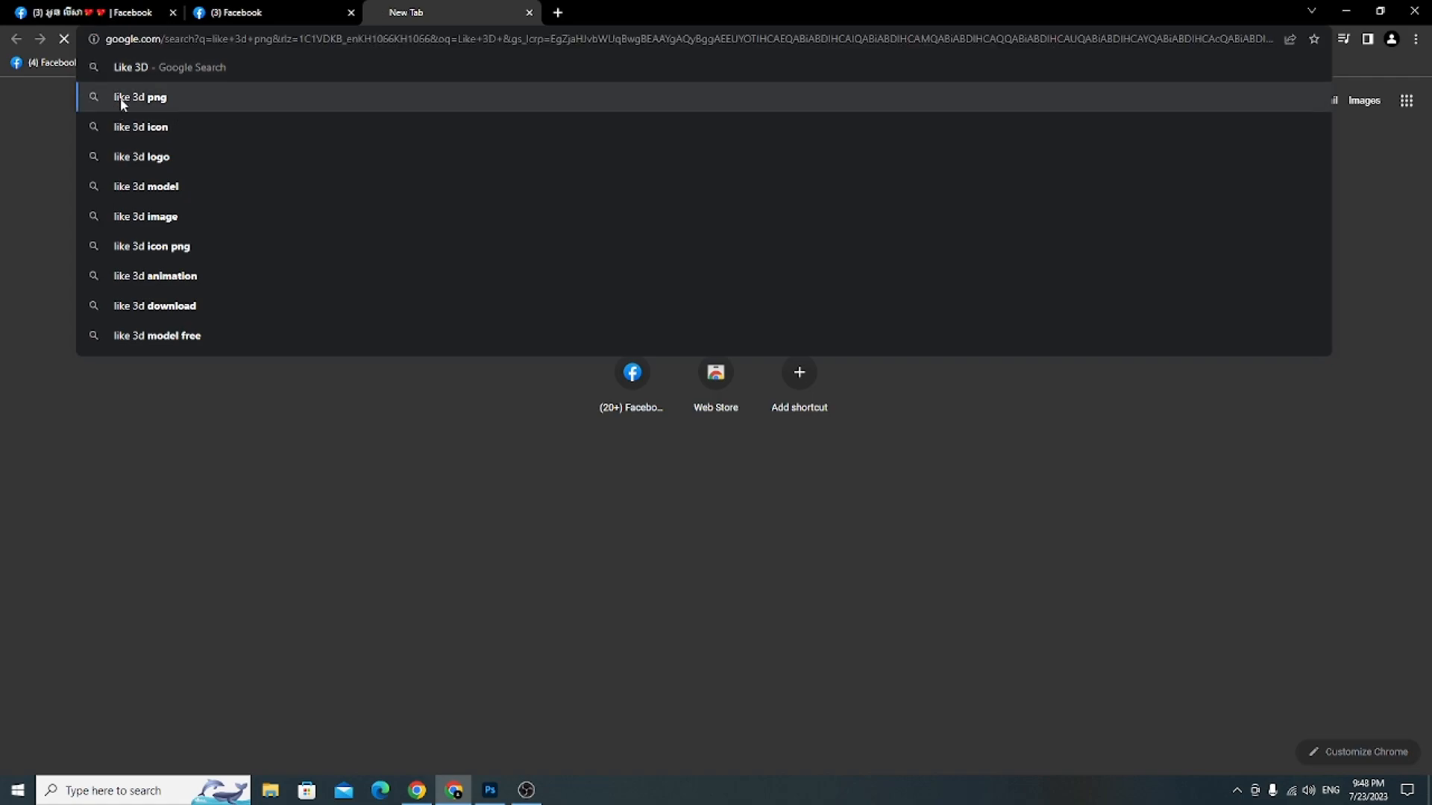
pyautogui.click(196, 138)
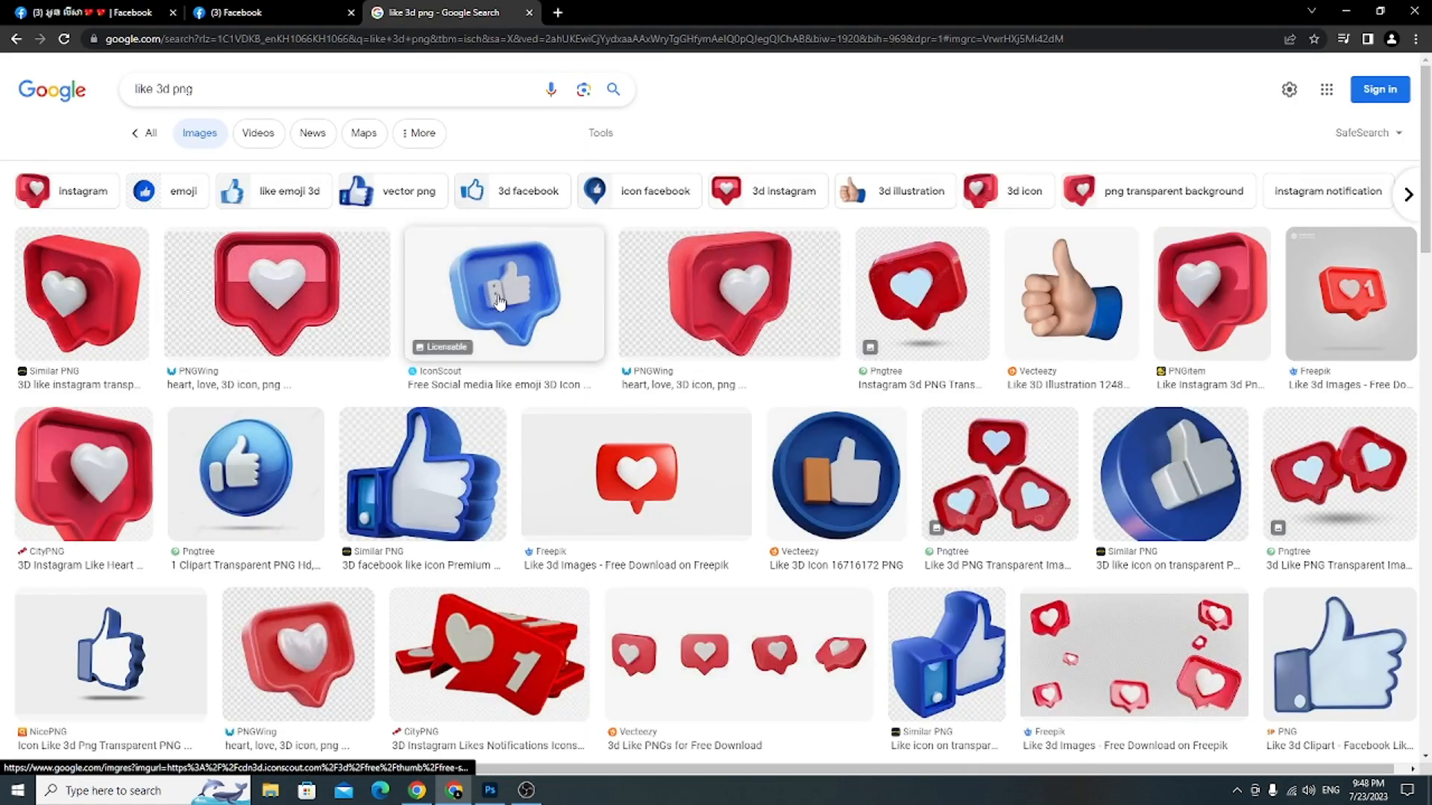
# Step: Open the preview of the blue 3D thumbs-up speech-bubble icon and save the image to the desktop's PNG Photo folder
pyautogui.click(498, 296)
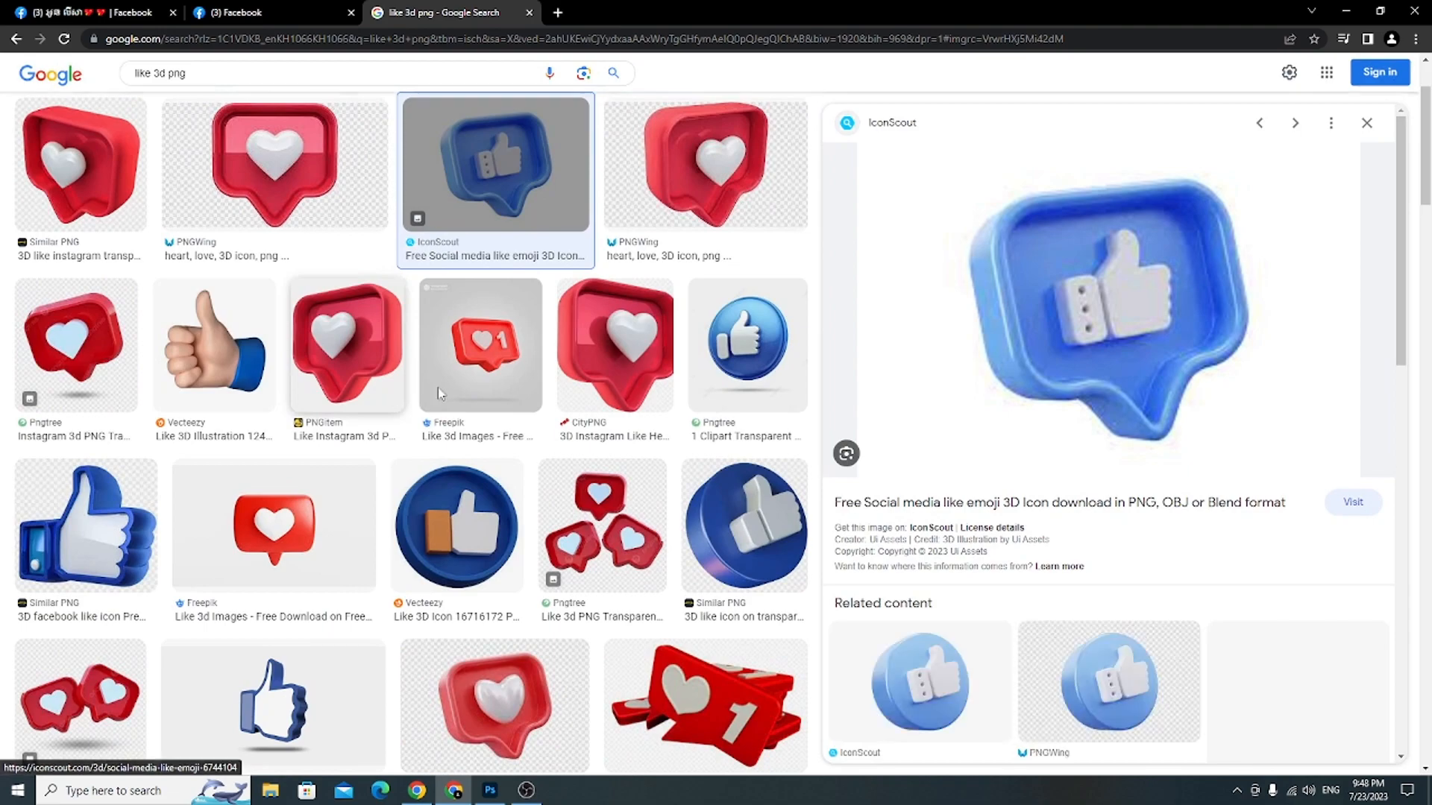
pyautogui.rightClick(1102, 281)
pyautogui.click(1144, 450)
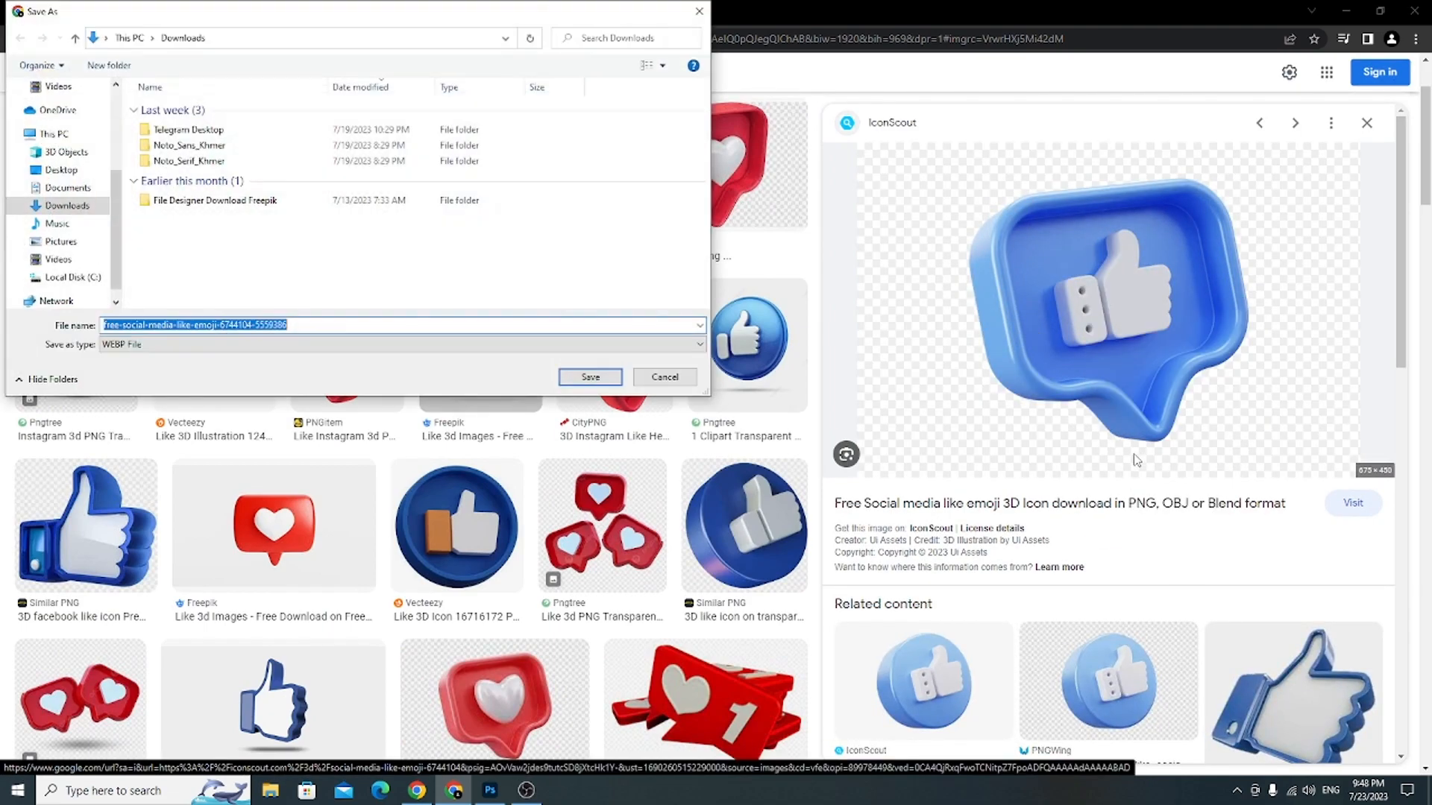
pyautogui.click(53, 133)
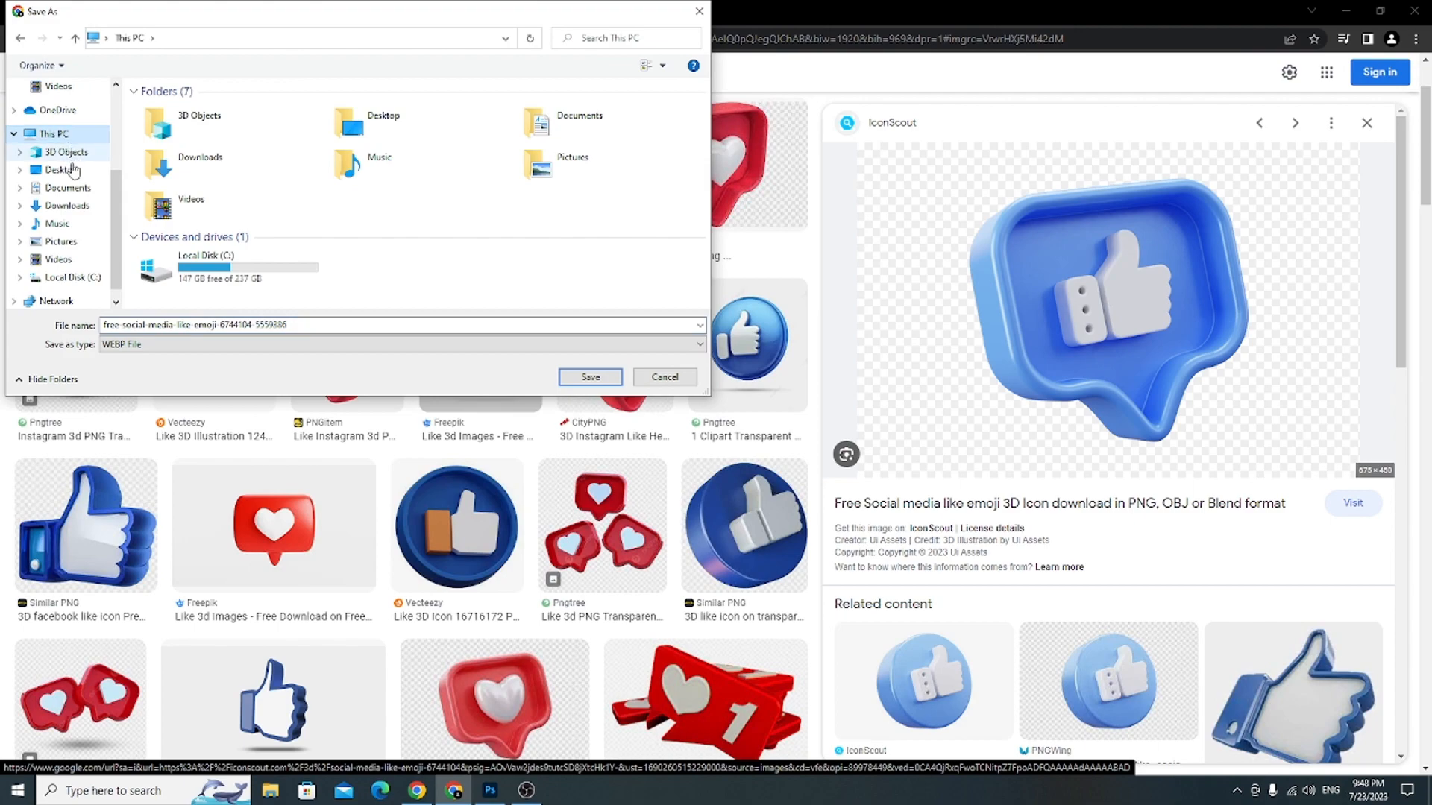
pyautogui.click(73, 169)
pyautogui.doubleClick(189, 115)
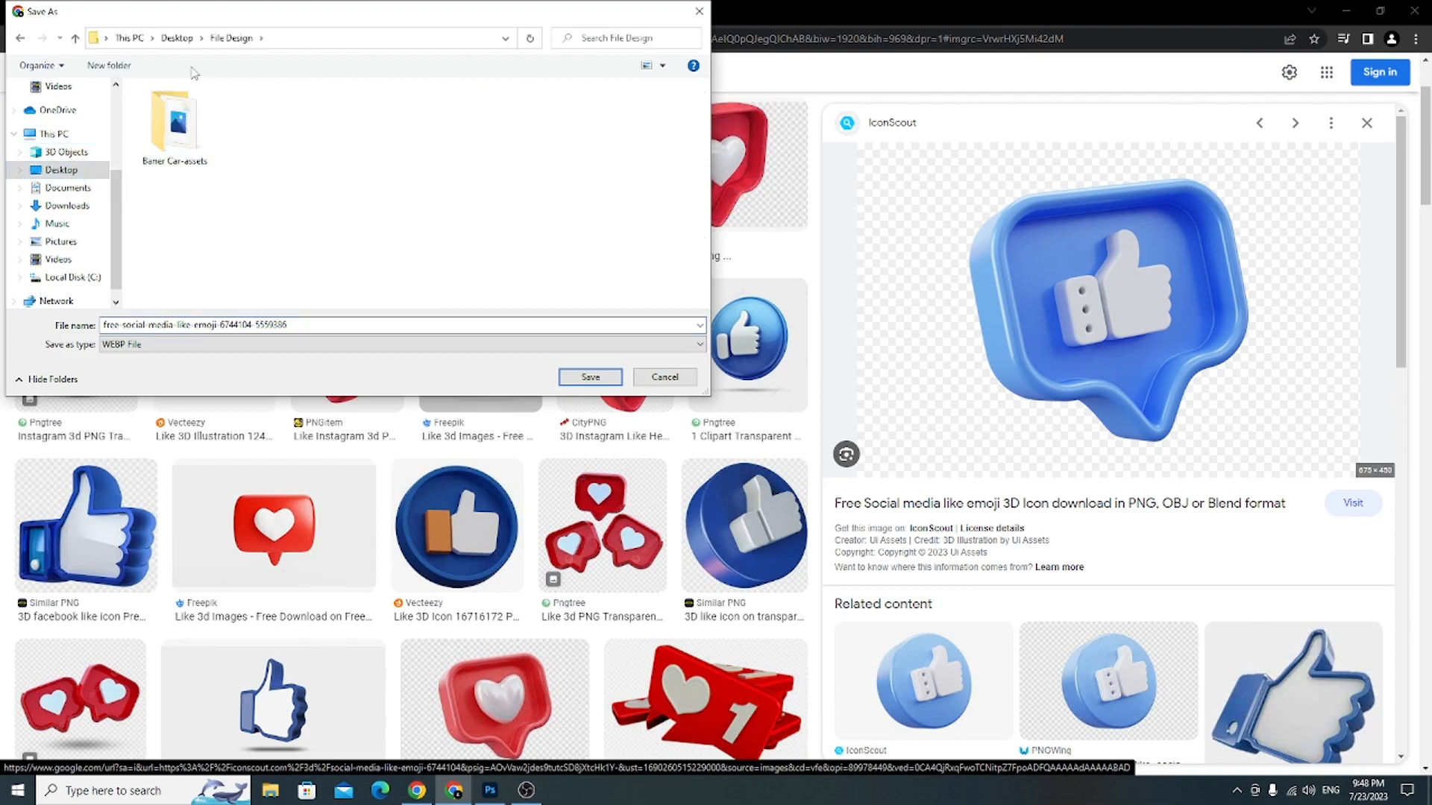
pyautogui.click(178, 38)
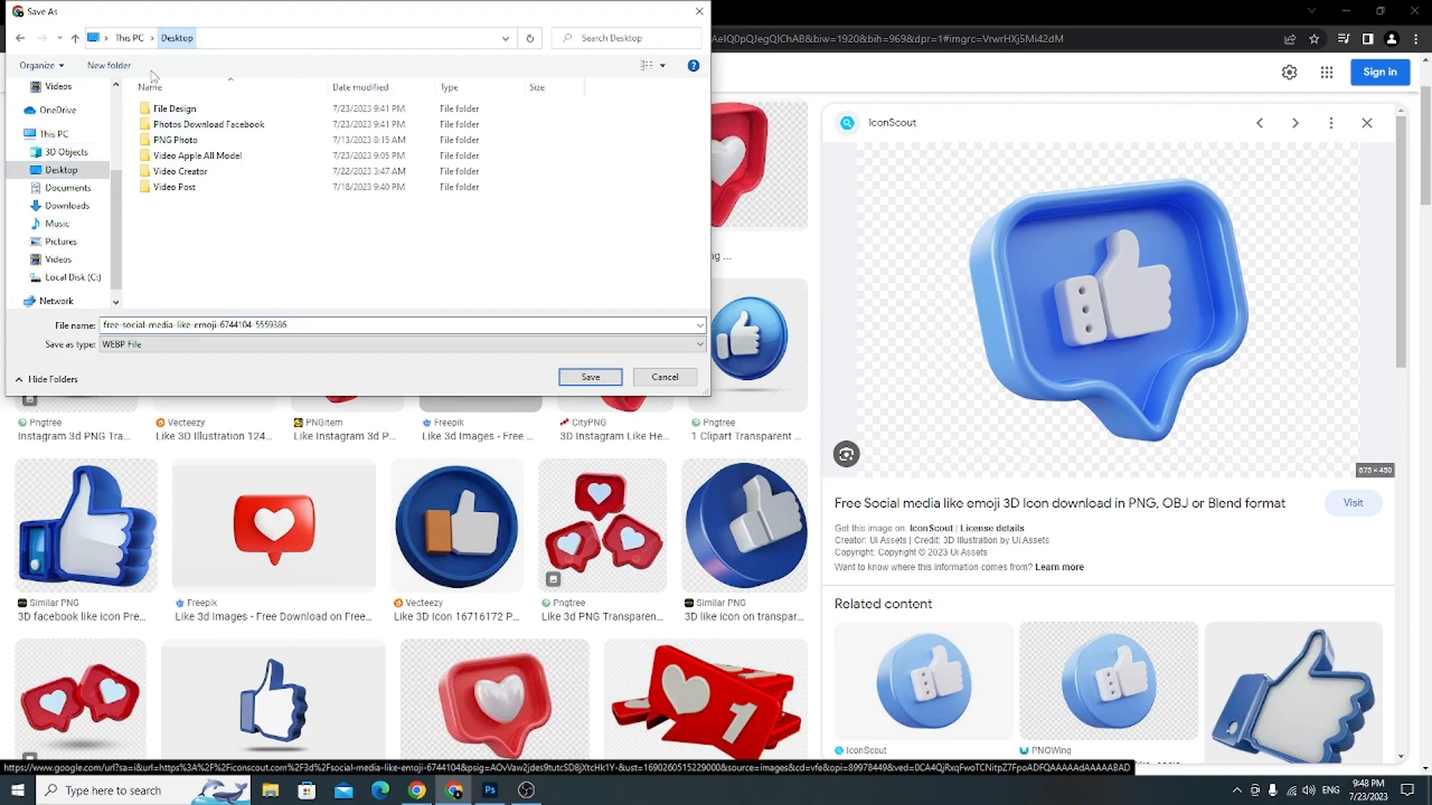
pyautogui.doubleClick(179, 140)
pyautogui.click(590, 377)
pyautogui.rightClick(986, 300)
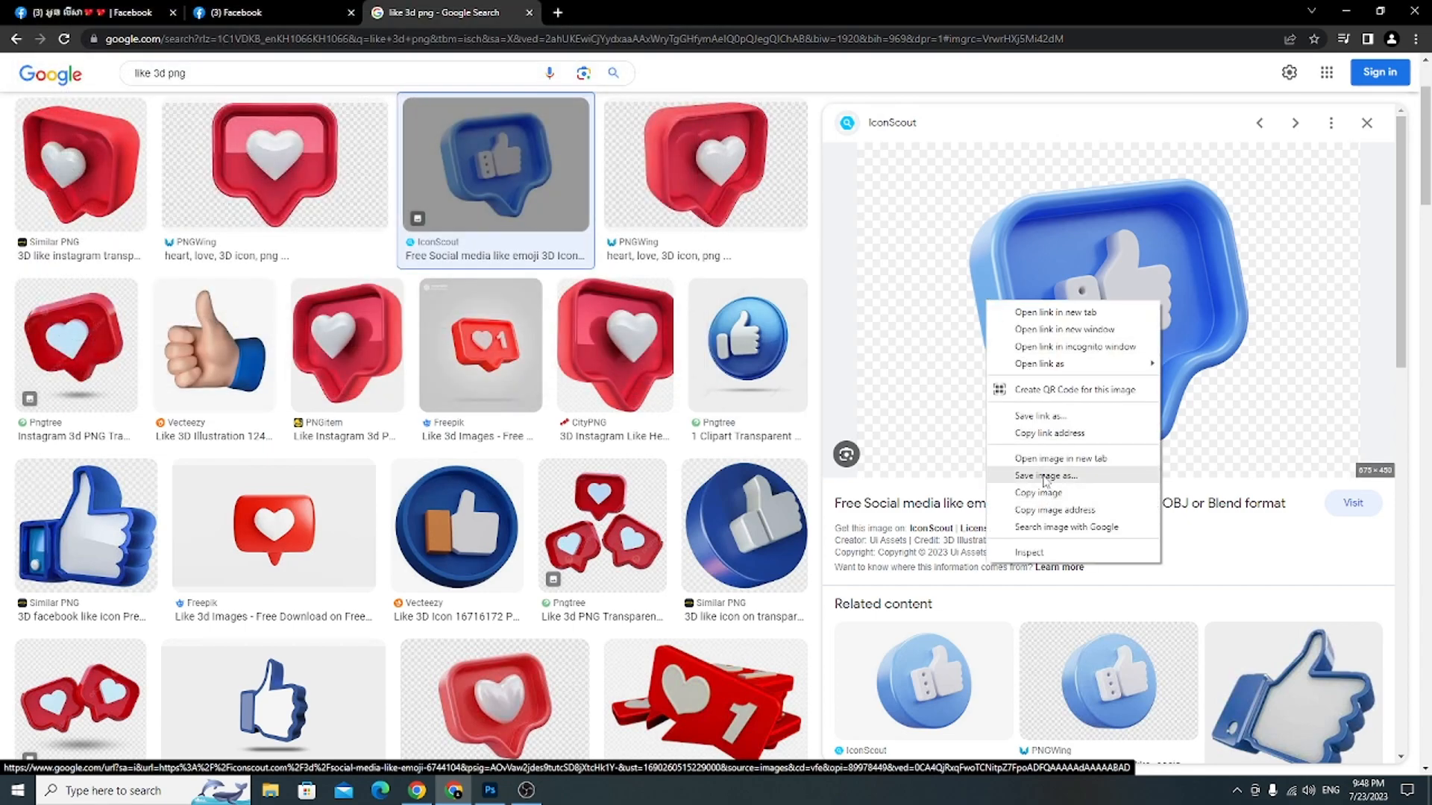
pyautogui.click(1044, 476)
pyautogui.click(680, 379)
# Step: Copy the blue thumbs-up icon image and paste it into the poster in Photoshop
pyautogui.rightClick(1132, 371)
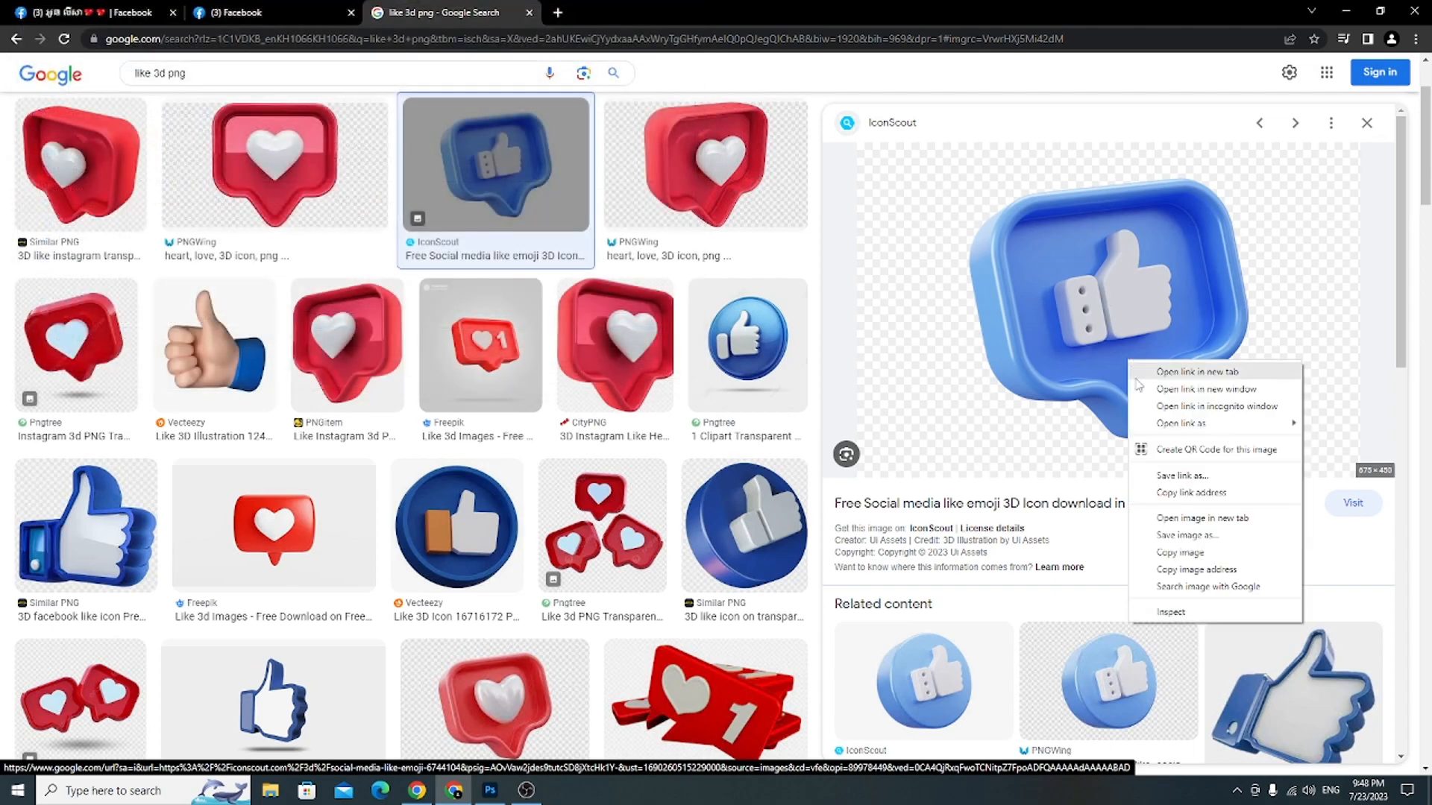
pyautogui.click(1163, 553)
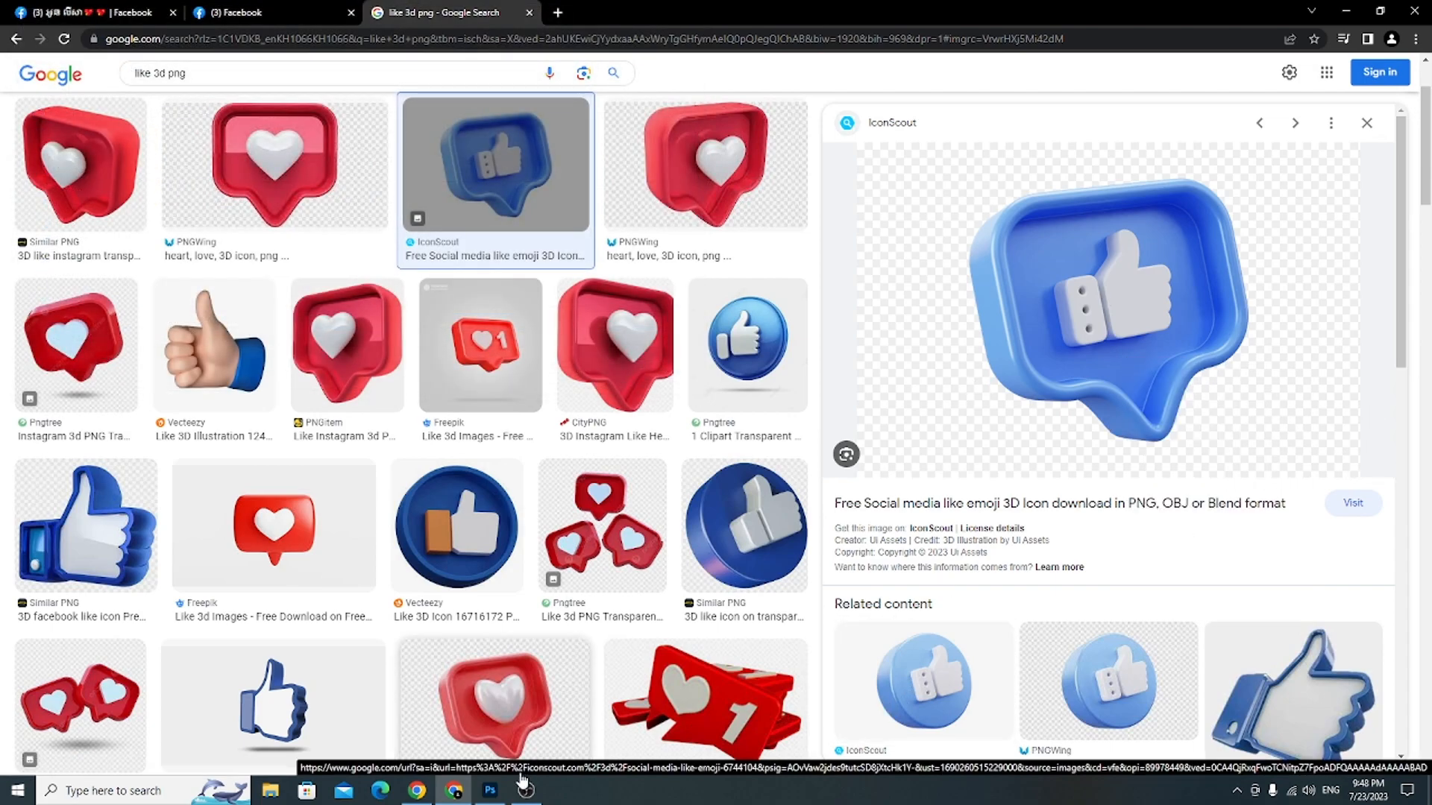
pyautogui.click(489, 790)
pyautogui.hotkey('ctrl', 'v')
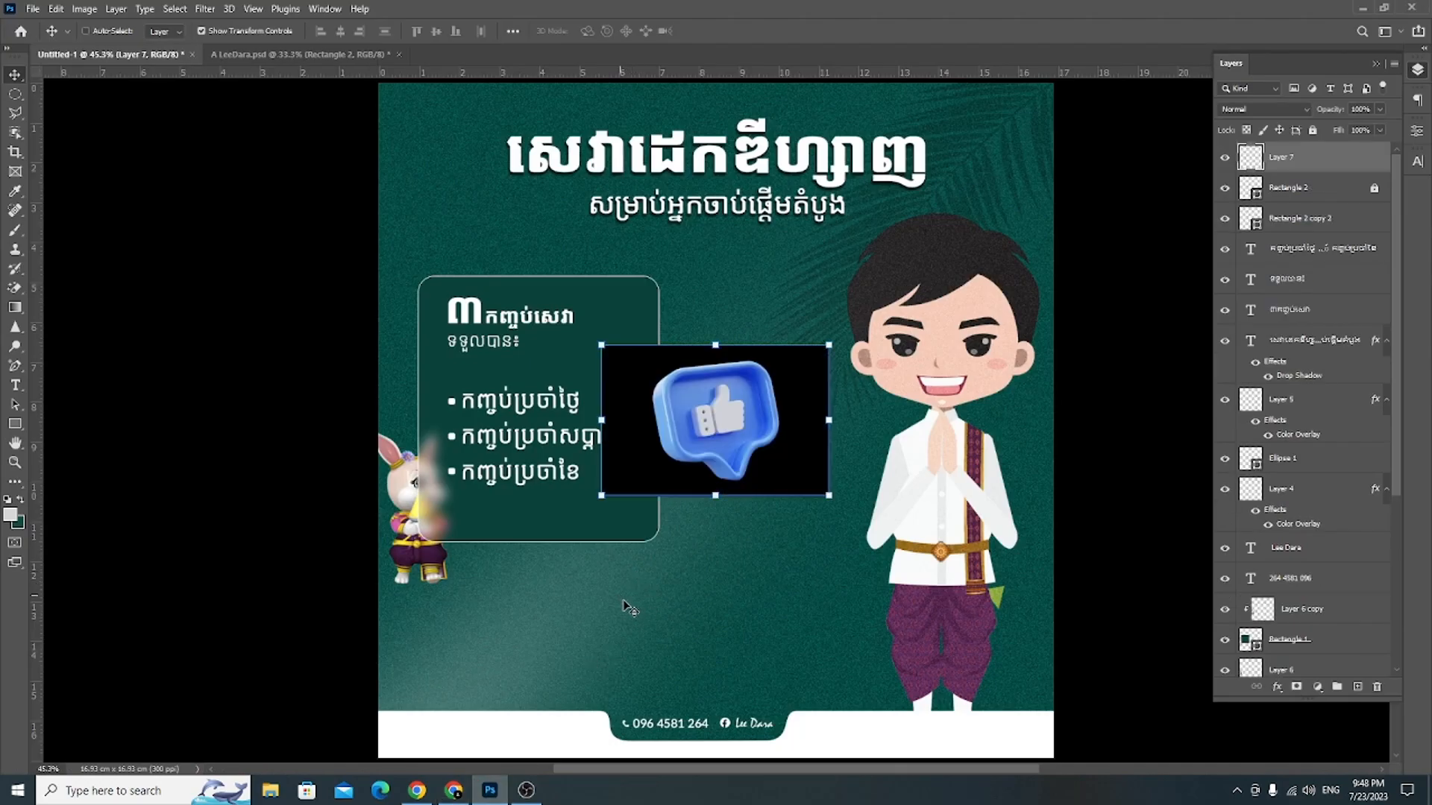
# Step: Erase the icon's black background with the Magic Eraser and move the icon over the package card's upper-right edge
pyautogui.press('e')
pyautogui.click(650, 364)
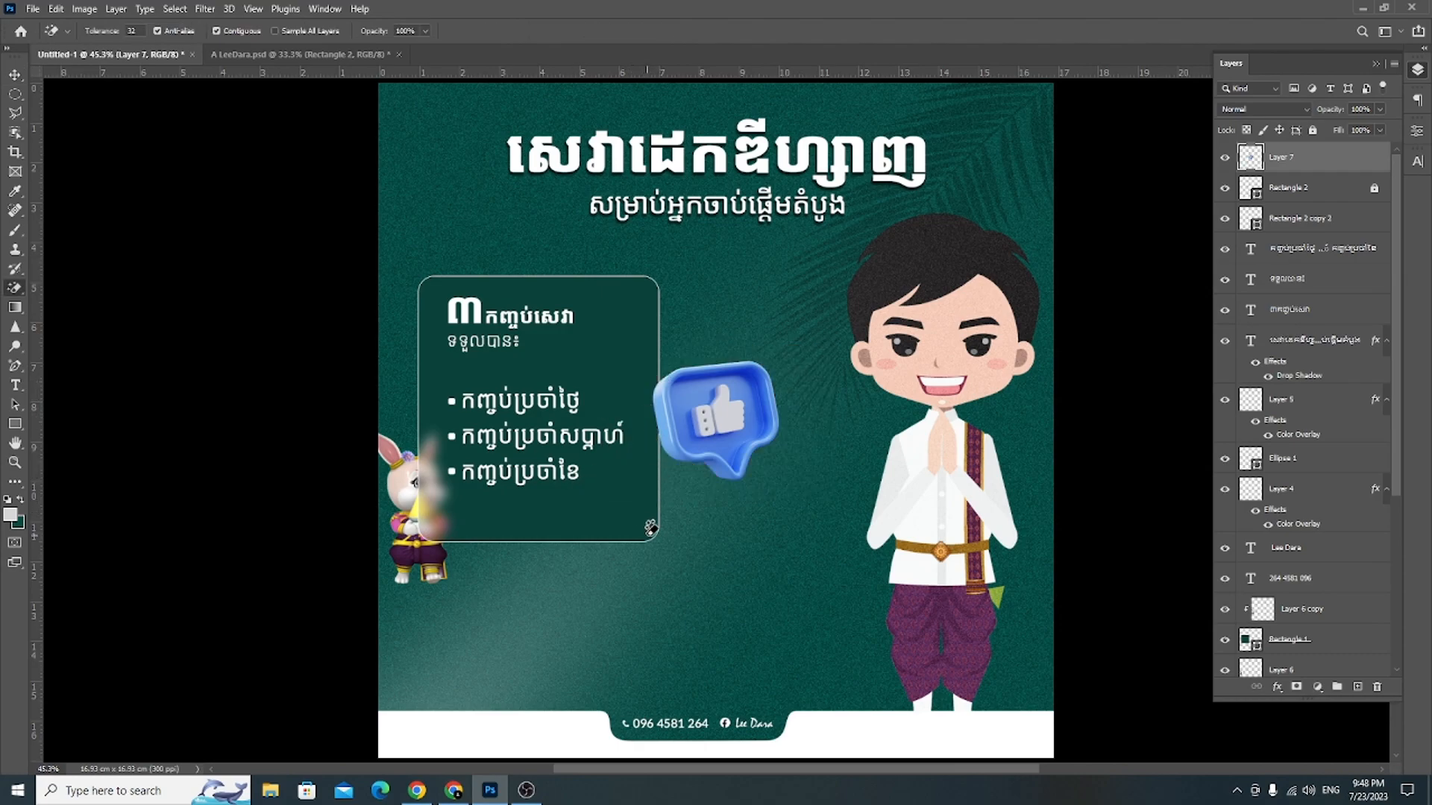
pyautogui.press('v')
pyautogui.moveTo(712, 438); pyautogui.dragTo(684, 365)
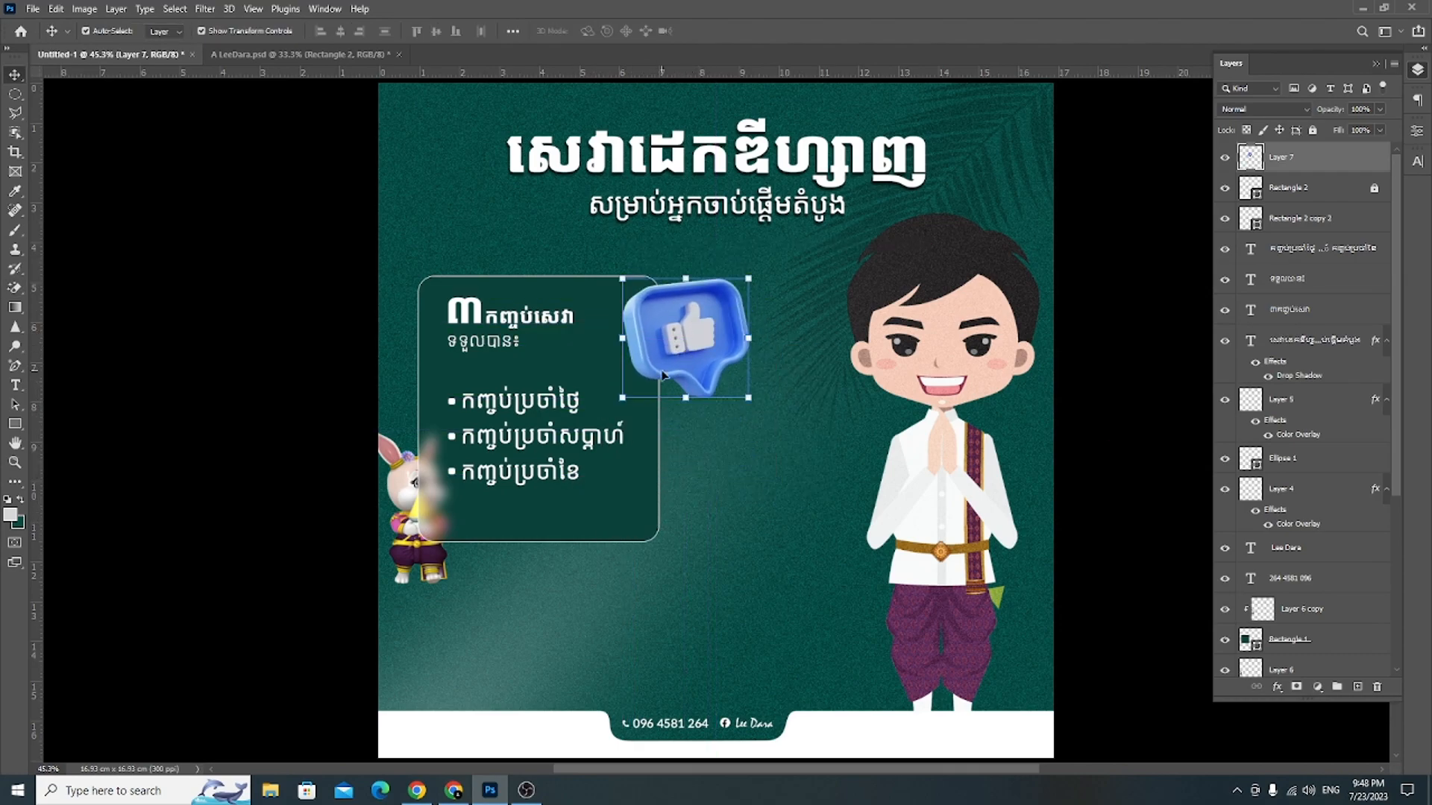
# Step: Place the icon layer directly above the package card, clip it to the card, and put an unclipped duplicate beneath the card
pyautogui.moveTo(1283, 166); pyautogui.dragTo(1278, 625)
pyautogui.keyDown('alt'); pyautogui.click(1282, 624); pyautogui.keyUp('alt')
pyautogui.scroll(-2, 1118, 466)
pyautogui.scroll(-2, 1168, 468)
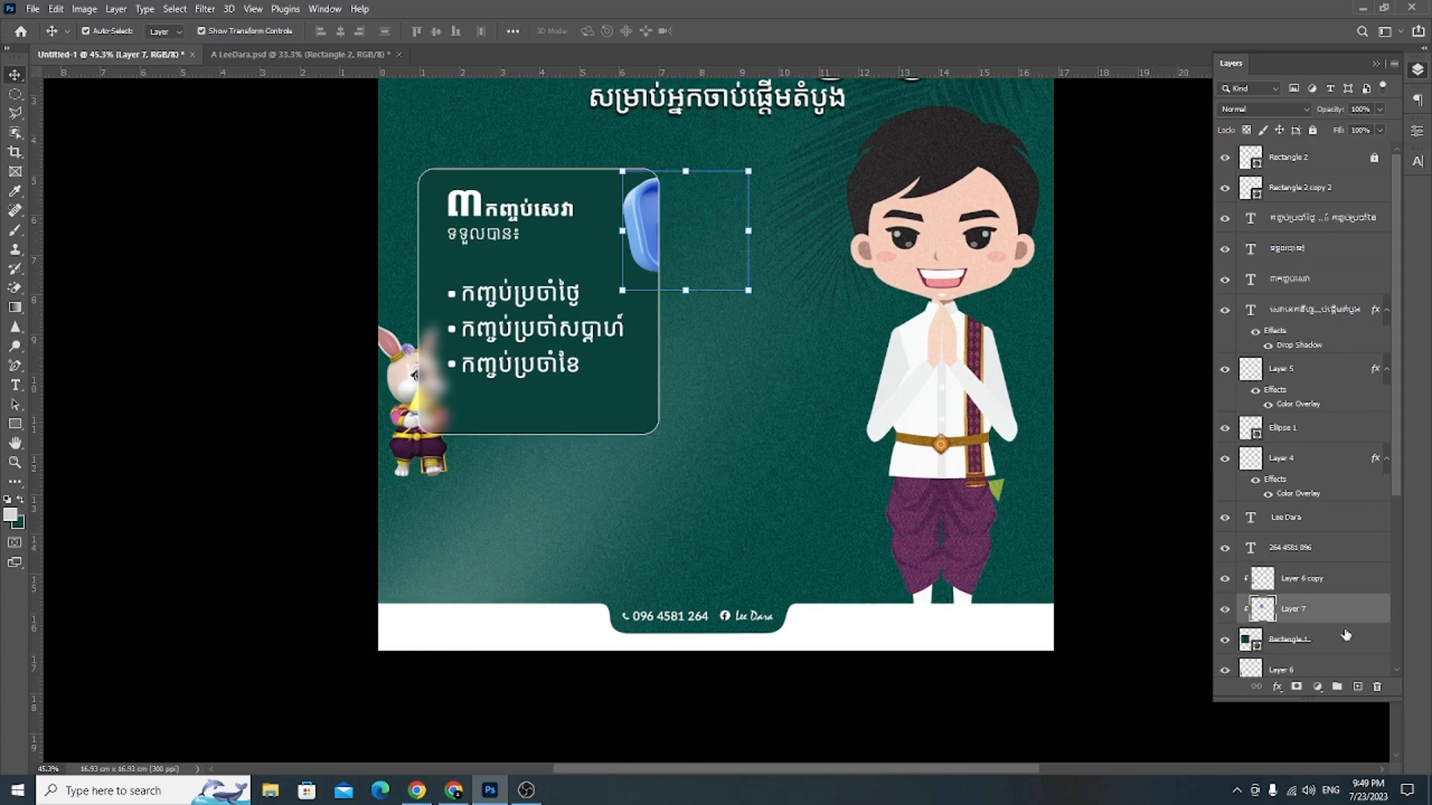
pyautogui.scroll(-3, 1324, 568)
pyautogui.keyDown('alt'); pyautogui.moveTo(1297, 396); pyautogui.dragTo(1282, 460); pyautogui.keyUp('alt')
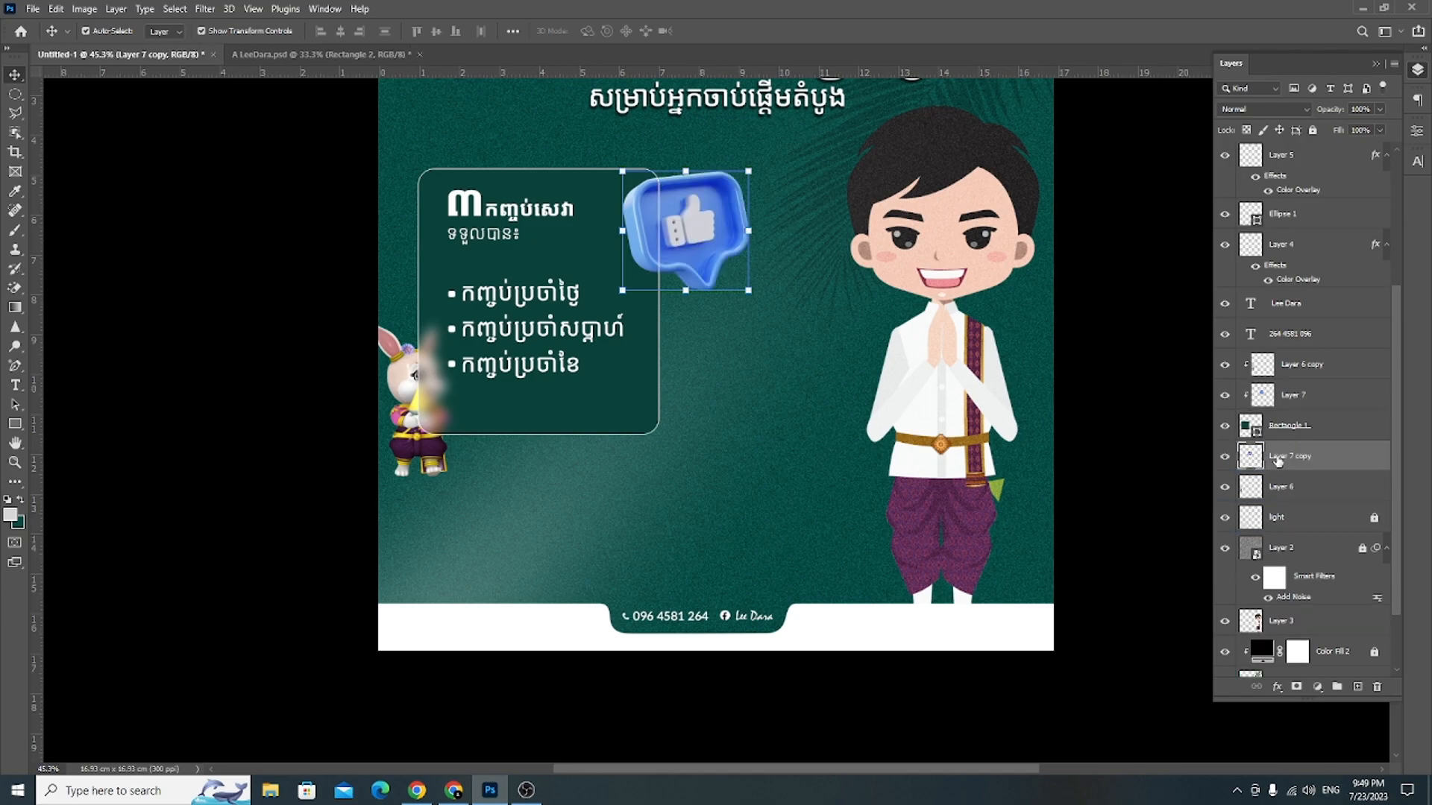
# Step: Apply a Gaussian Blur with a 15.0-pixel radius to the clipped icon layer
pyautogui.click(1288, 401)
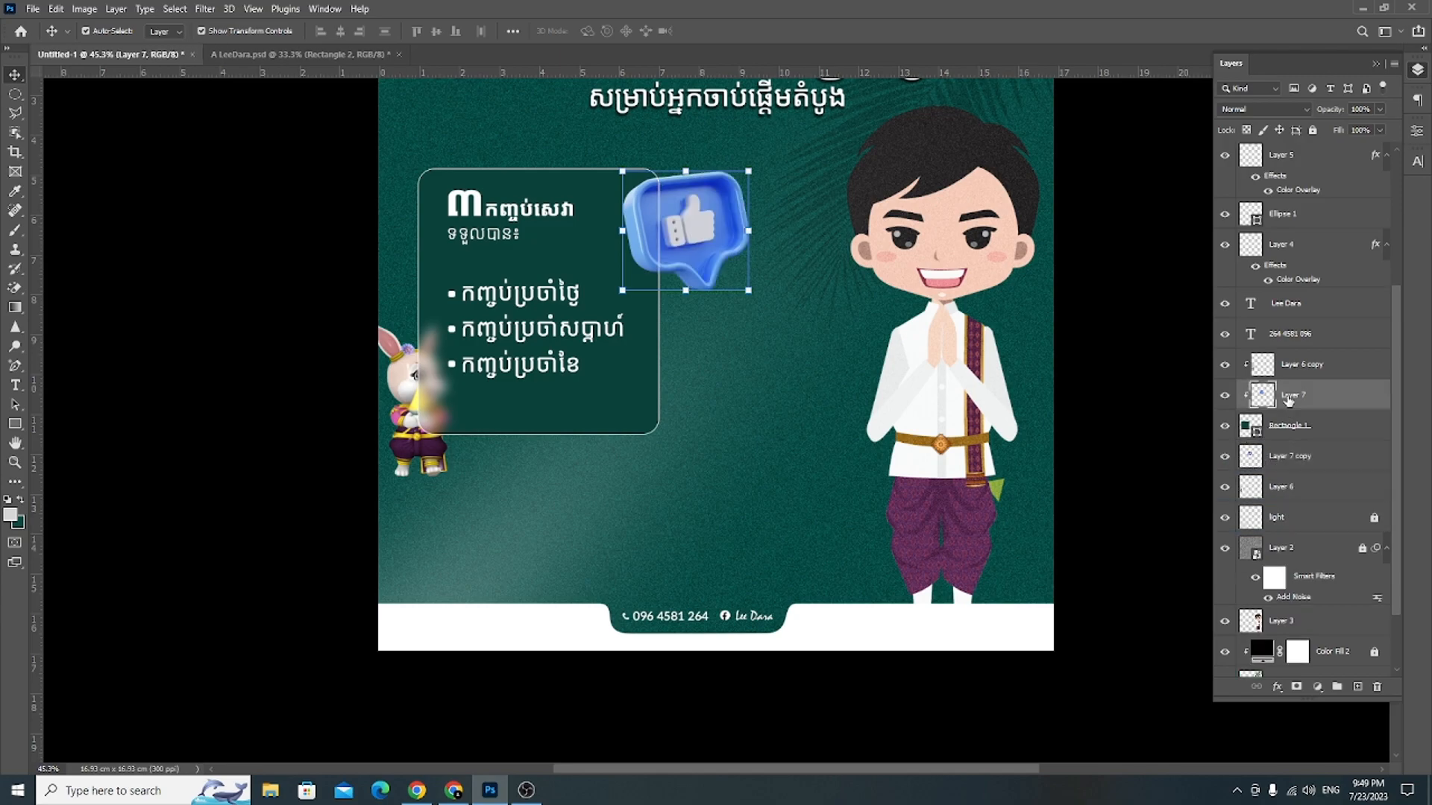
pyautogui.click(207, 8)
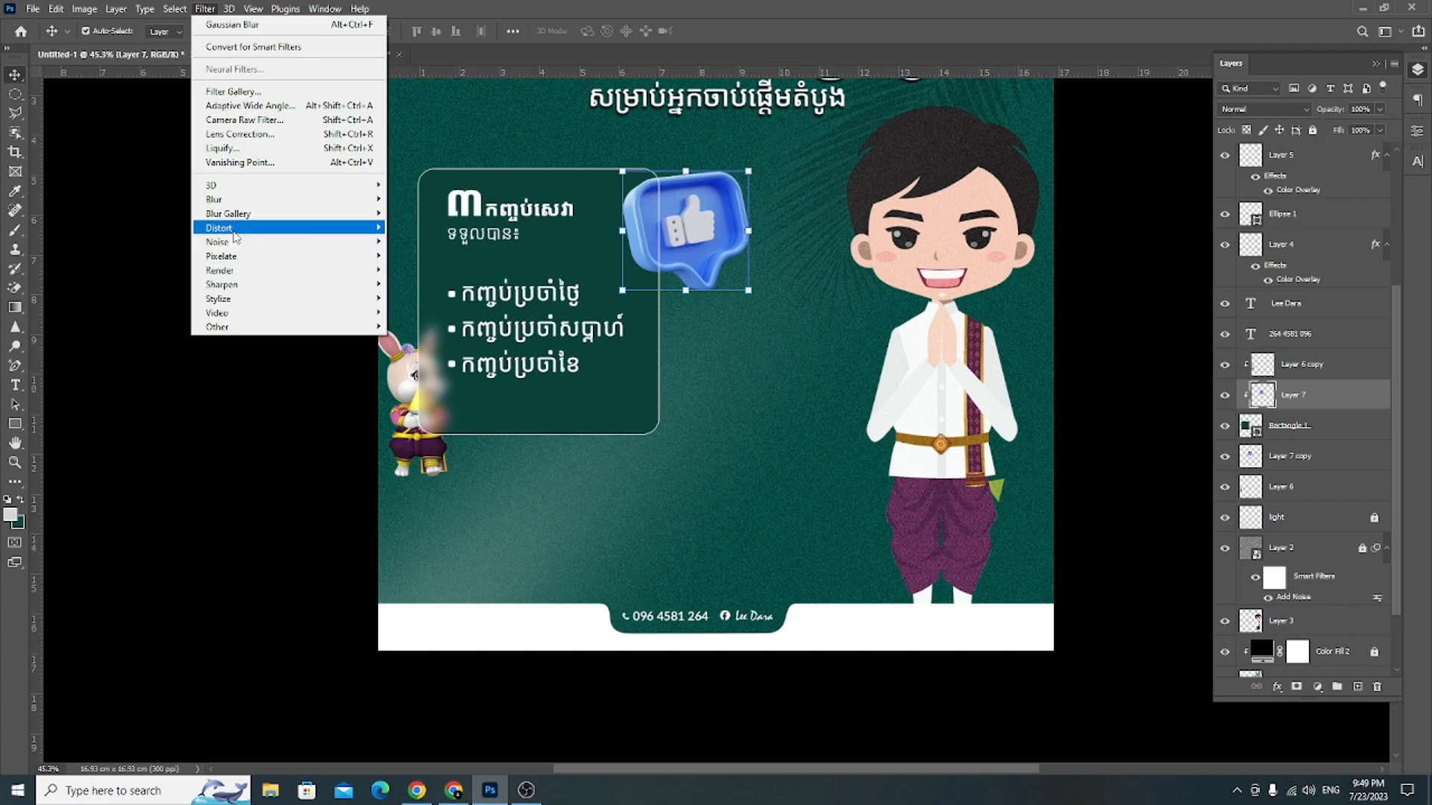
pyautogui.moveTo(239, 206)
pyautogui.click(425, 255)
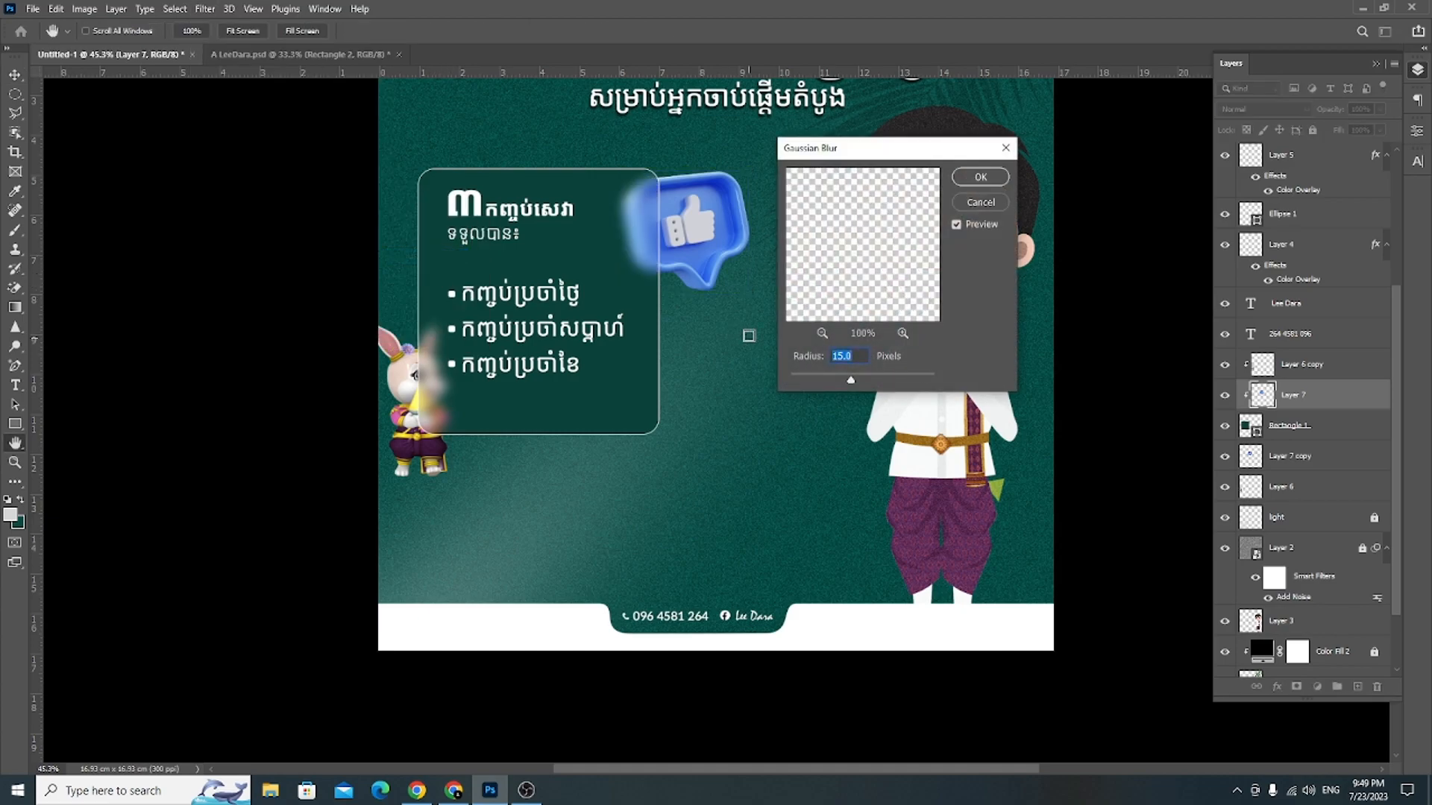
pyautogui.click(975, 201)
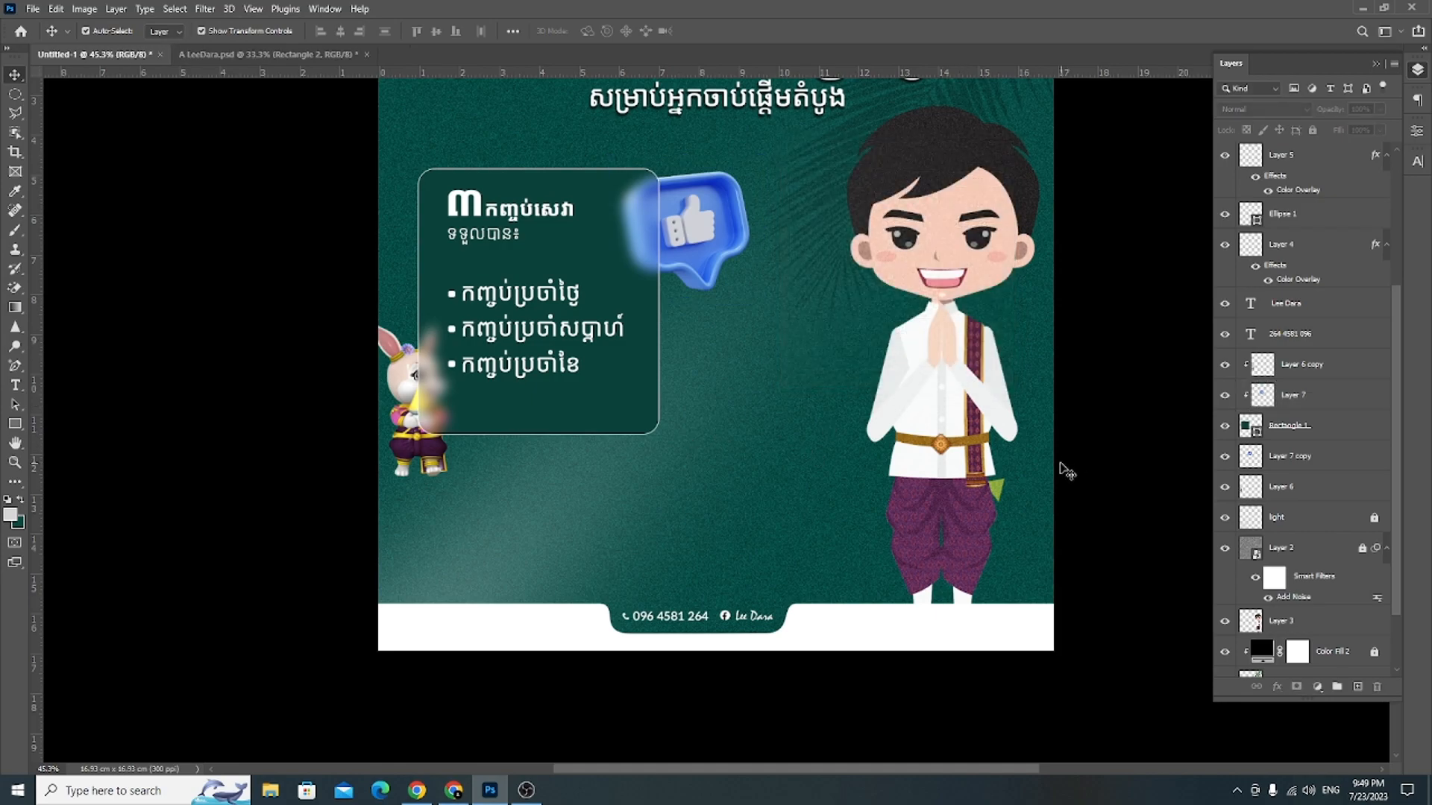
pyautogui.scroll(3, 1067, 470)
pyautogui.scroll(-2, 1060, 464)
pyautogui.scroll(1, 1061, 463)
pyautogui.hotkey('ctrl', '0')
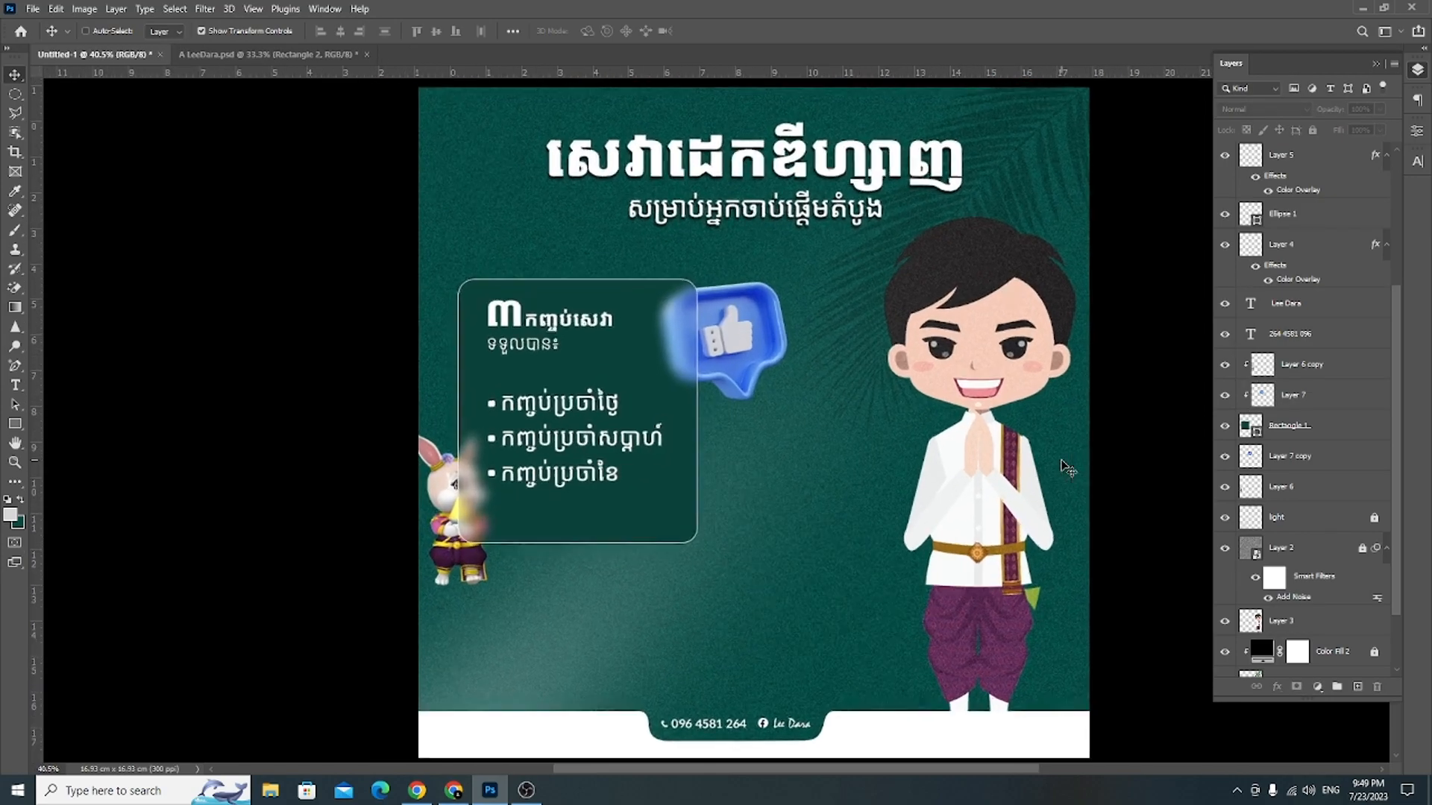
# Step: Bring the five-line Khmer service paragraph from the other open document into the poster's lower middle area
pyautogui.click(250, 51)
pyautogui.click(633, 324)
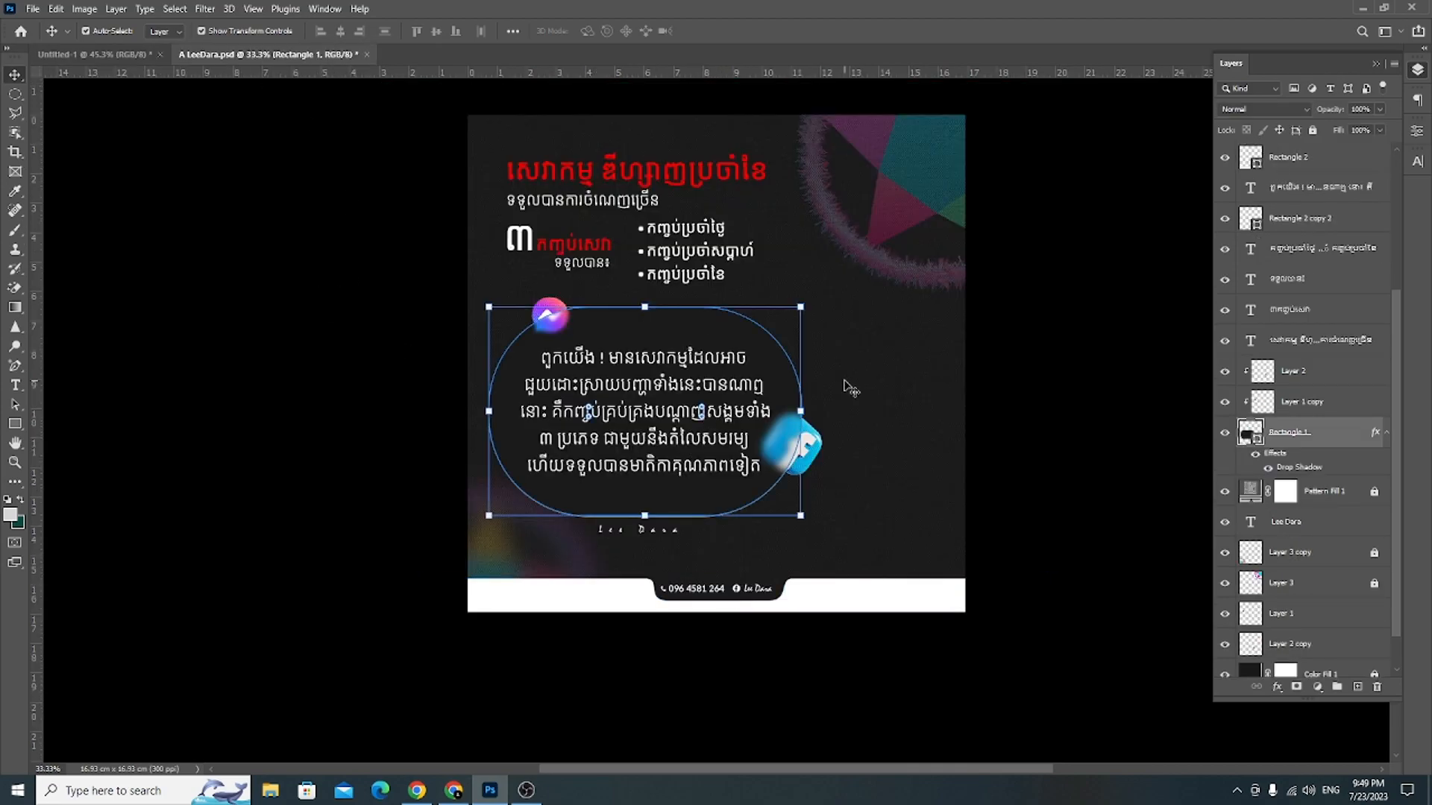
pyautogui.press('Delete')
pyautogui.moveTo(641, 440); pyautogui.dragTo(772, 570)
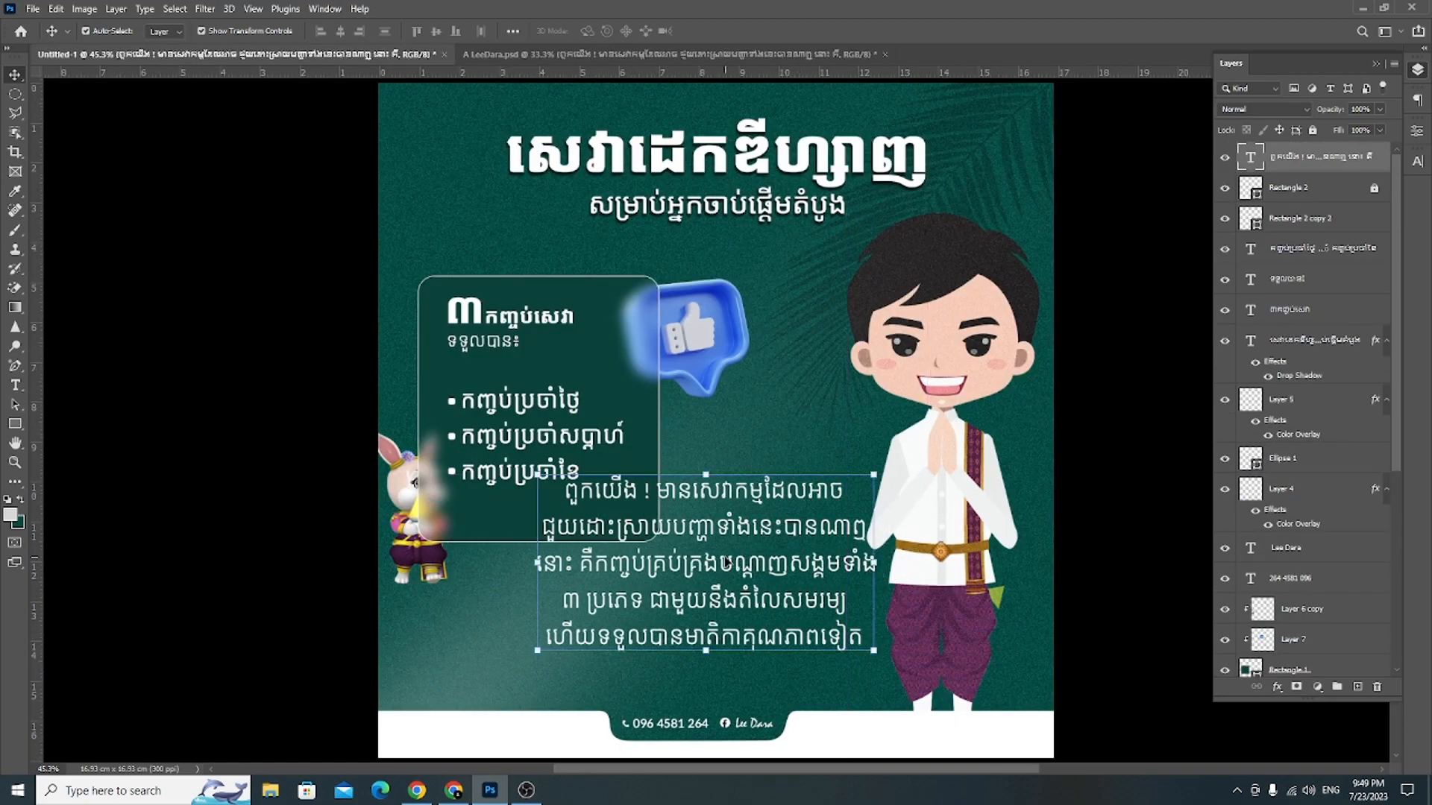
# Step: Change the whole Khmer paragraph's font to Noto Sans Khmer in the Bold style
pyautogui.doubleClick(772, 571)
pyautogui.hotkey('ctrl', 'a')
pyautogui.click(1416, 155)
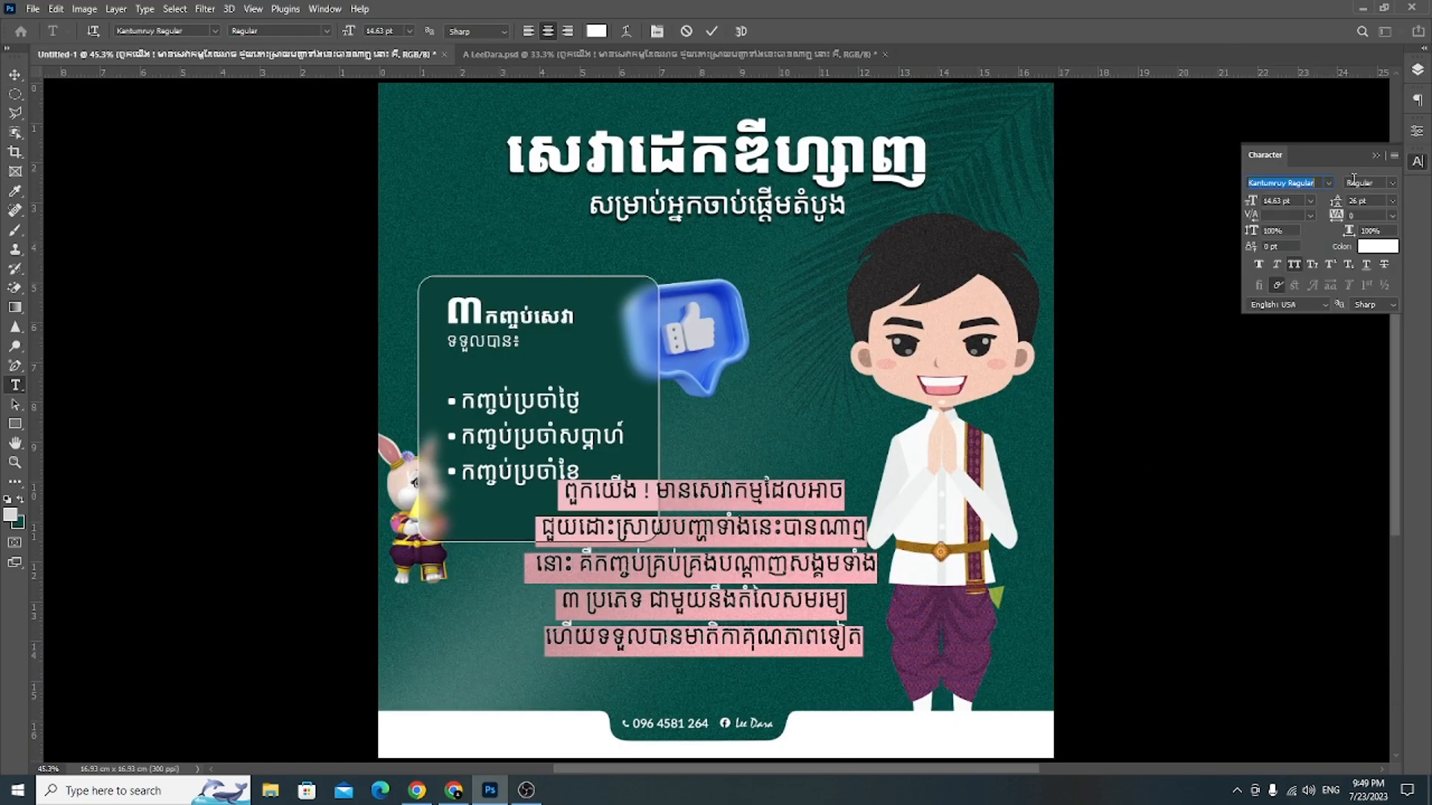
pyautogui.click(1328, 183)
pyautogui.click(1329, 215)
pyautogui.click(1390, 185)
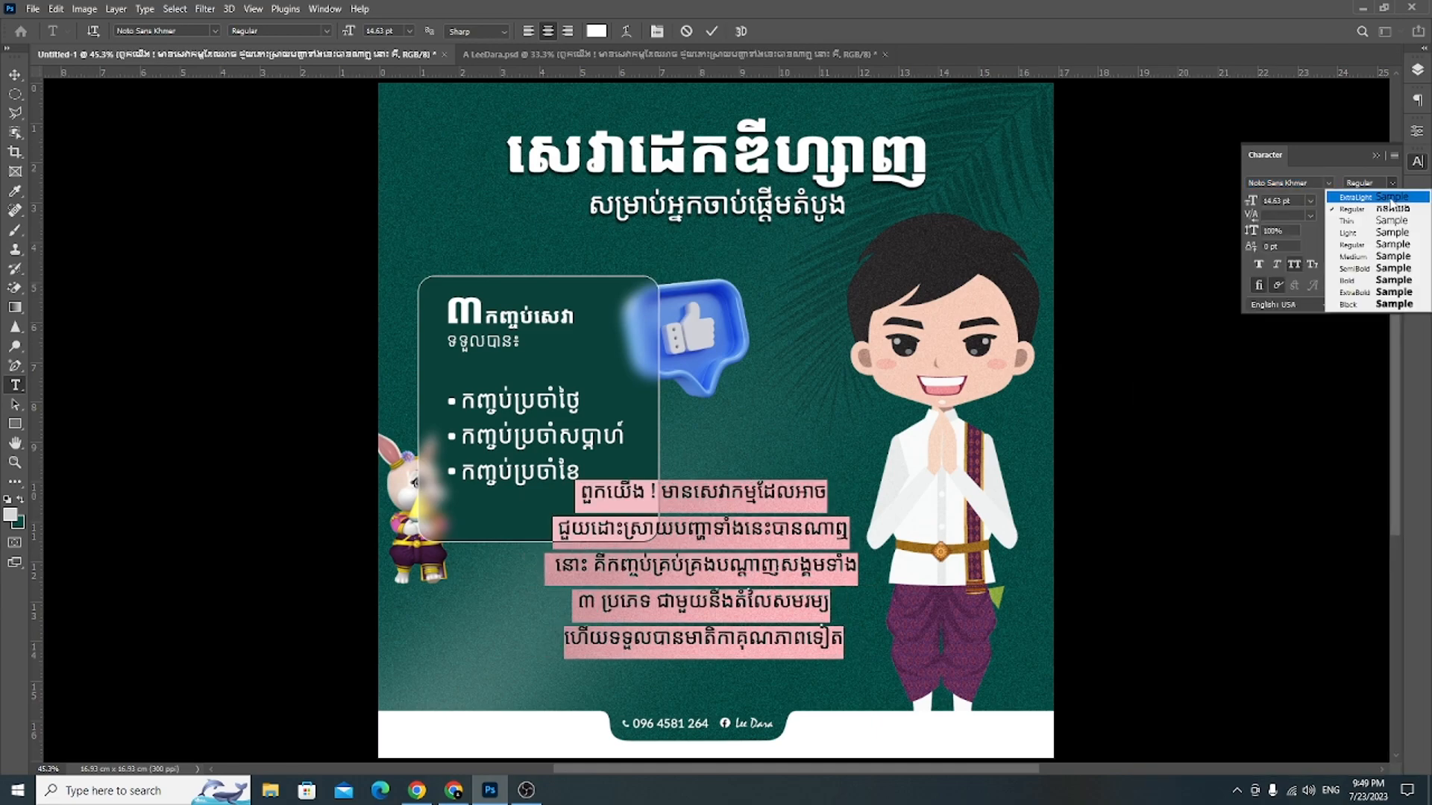
pyautogui.click(1381, 245)
pyautogui.click(1396, 187)
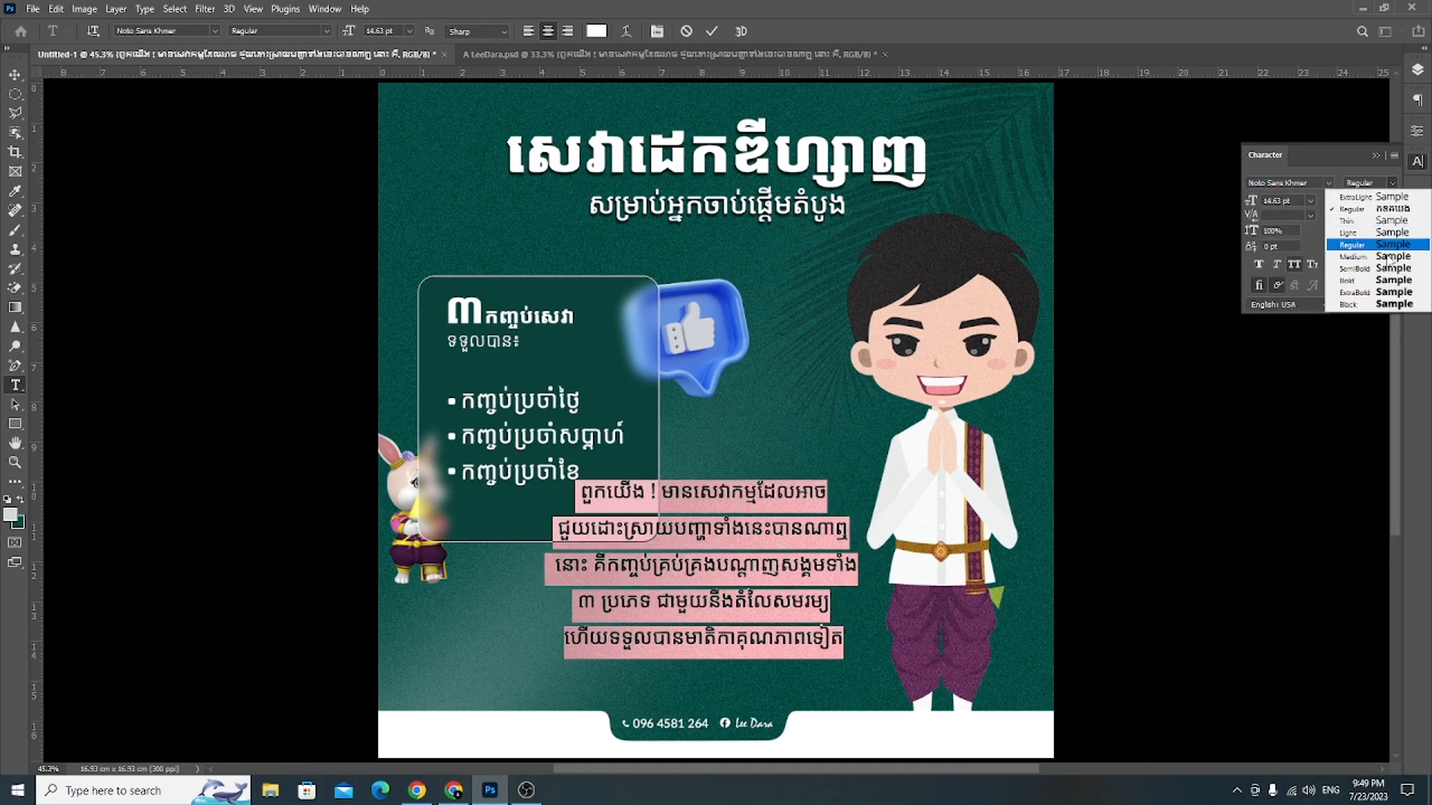
pyautogui.click(1390, 305)
# Step: Set the paragraph's font size to 12 pt and its leading to 16 pt
pyautogui.scroll(-5, 1298, 200)
pyautogui.scroll(2, 1298, 201)
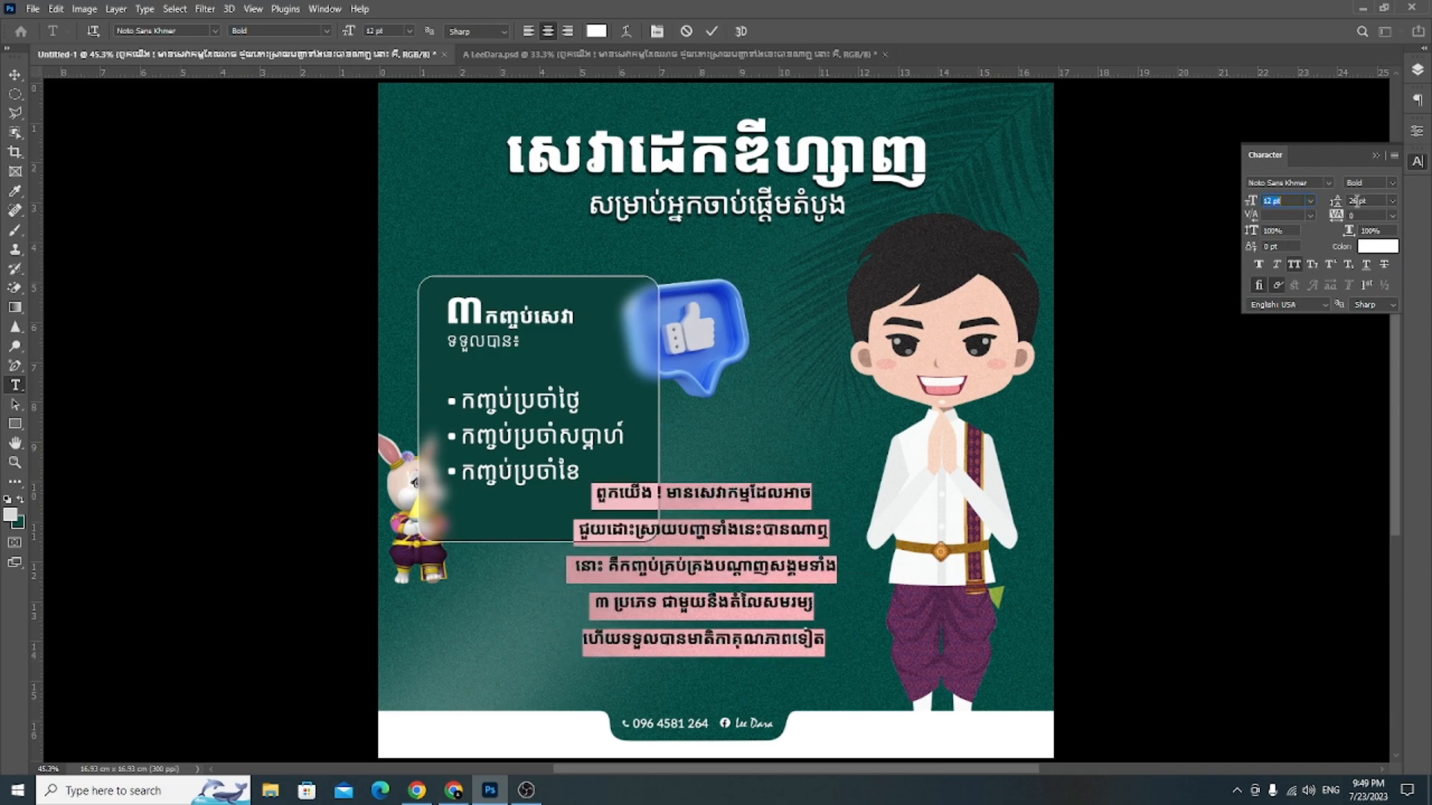
pyautogui.click(1380, 201)
pyautogui.scroll(-10, 1380, 201)
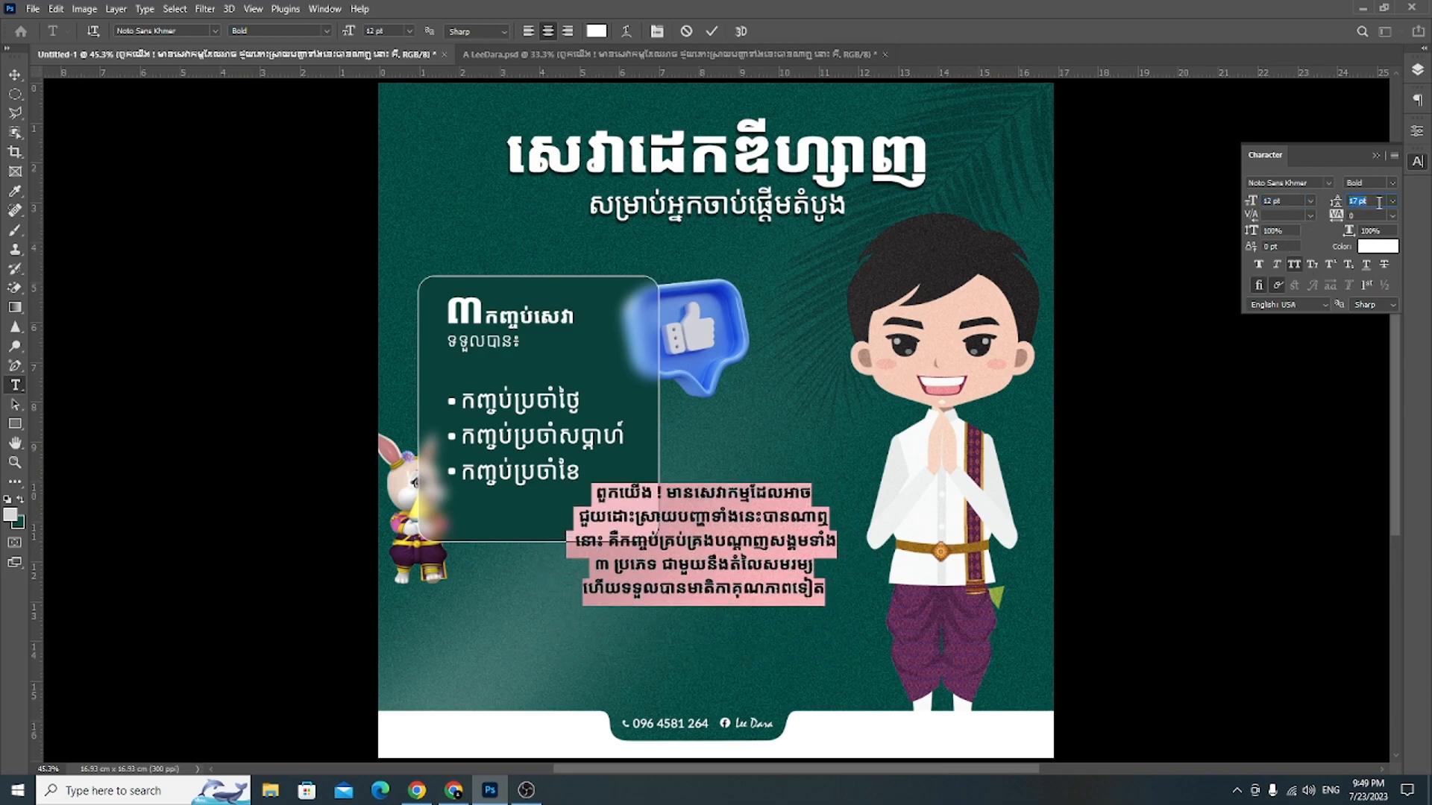
pyautogui.click(712, 30)
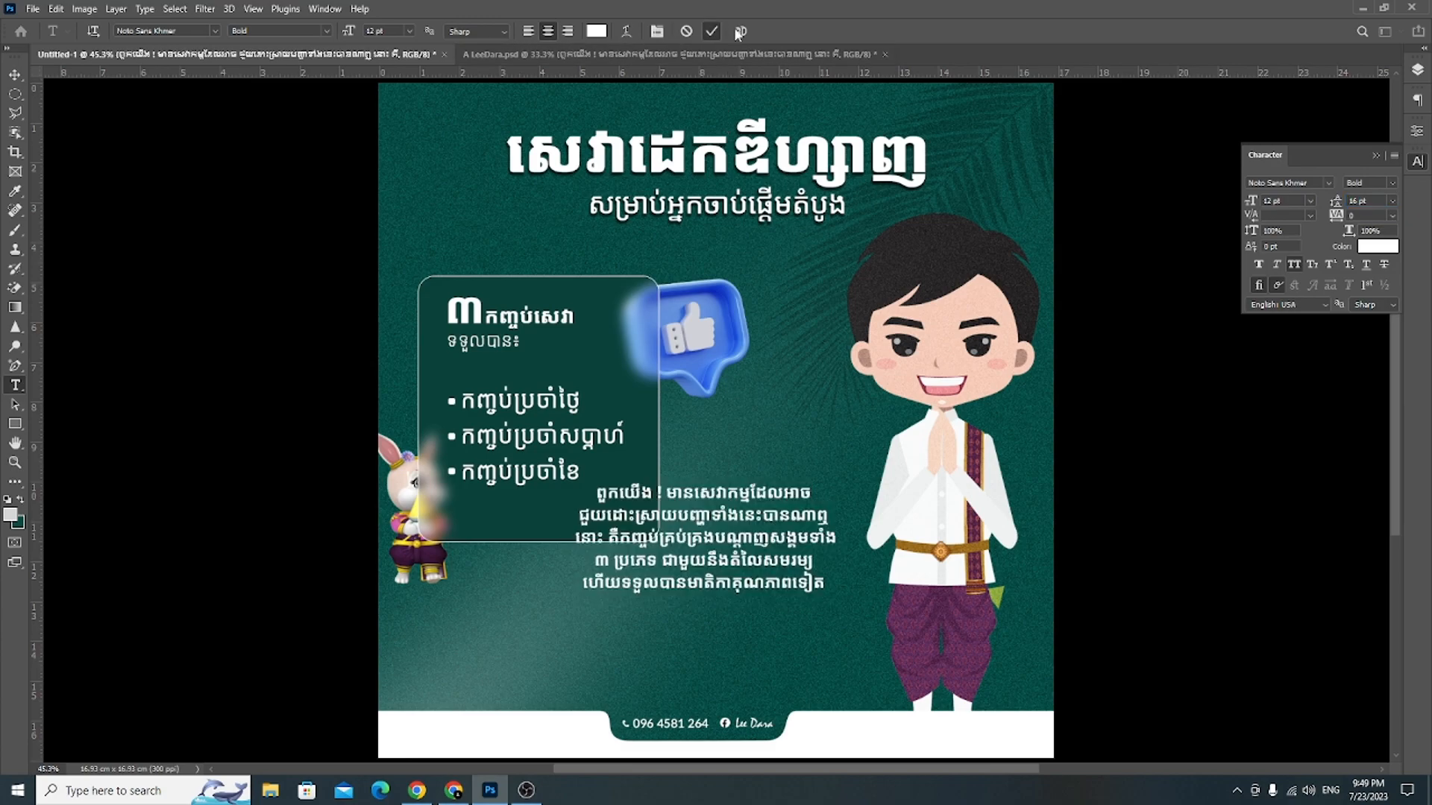
# Step: Move the Khmer paragraph beneath the package card, above the contact footer
pyautogui.click(14, 76)
pyautogui.moveTo(738, 567); pyautogui.dragTo(683, 620)
pyautogui.click(240, 565)
# Step: Join the paragraph's last line onto the end of its fourth line by removing the line break
pyautogui.click(15, 385)
pyautogui.scroll(4, 592, 692)
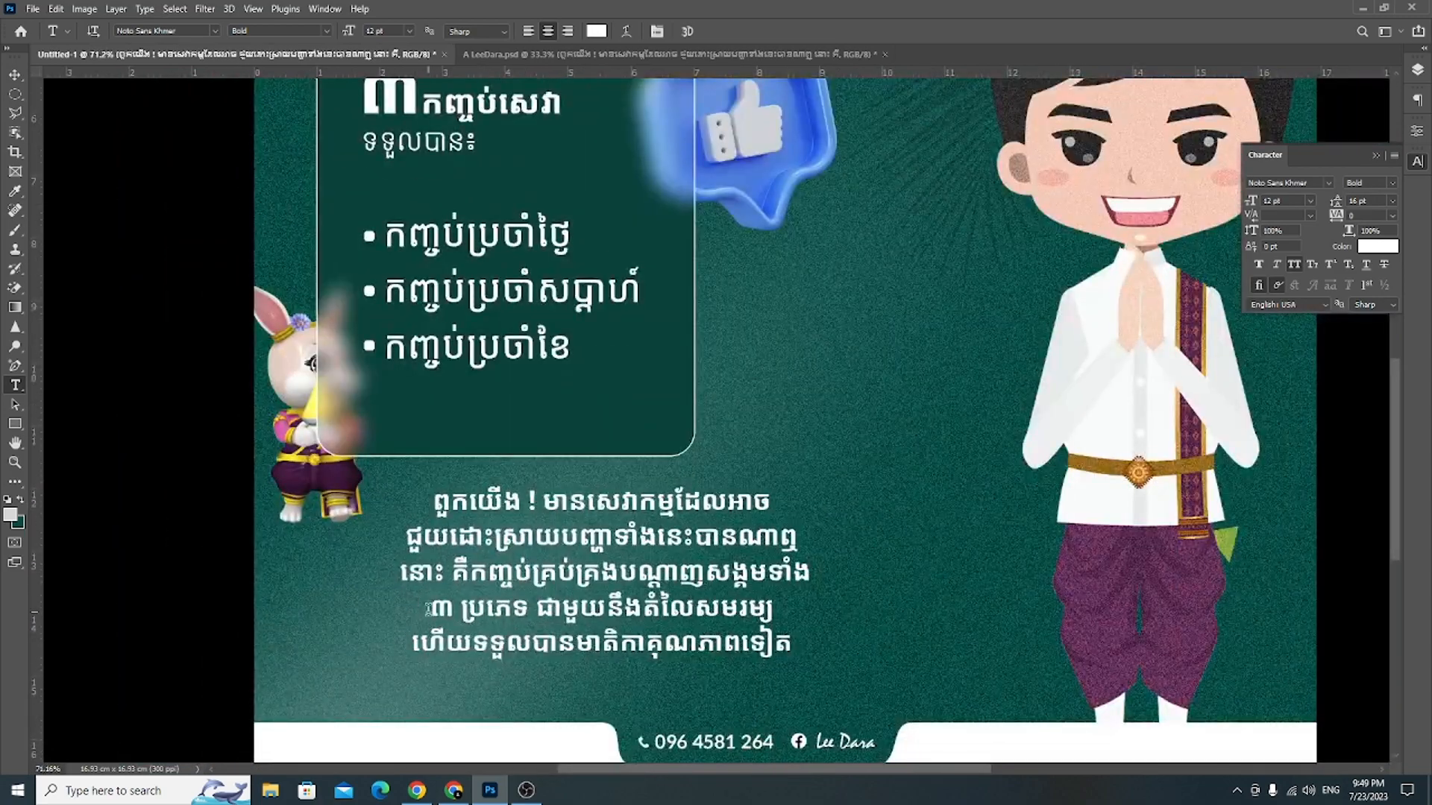
pyautogui.click(428, 610)
pyautogui.press('End')
pyautogui.press('Delete')
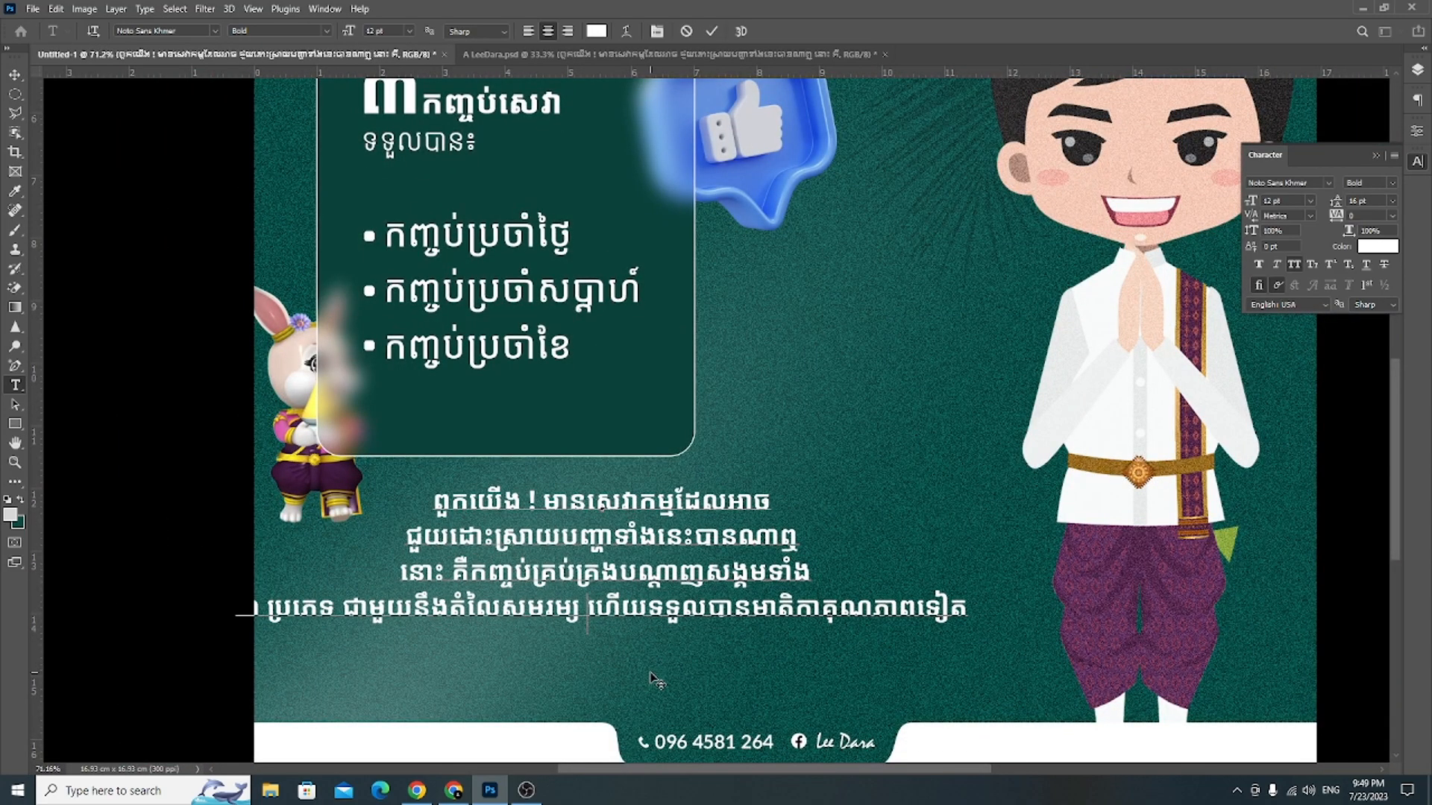
# Step: Try to delete characters from the paragraph's third line, and undo the deletion
pyautogui.click(398, 571)
pyautogui.press('Delete')
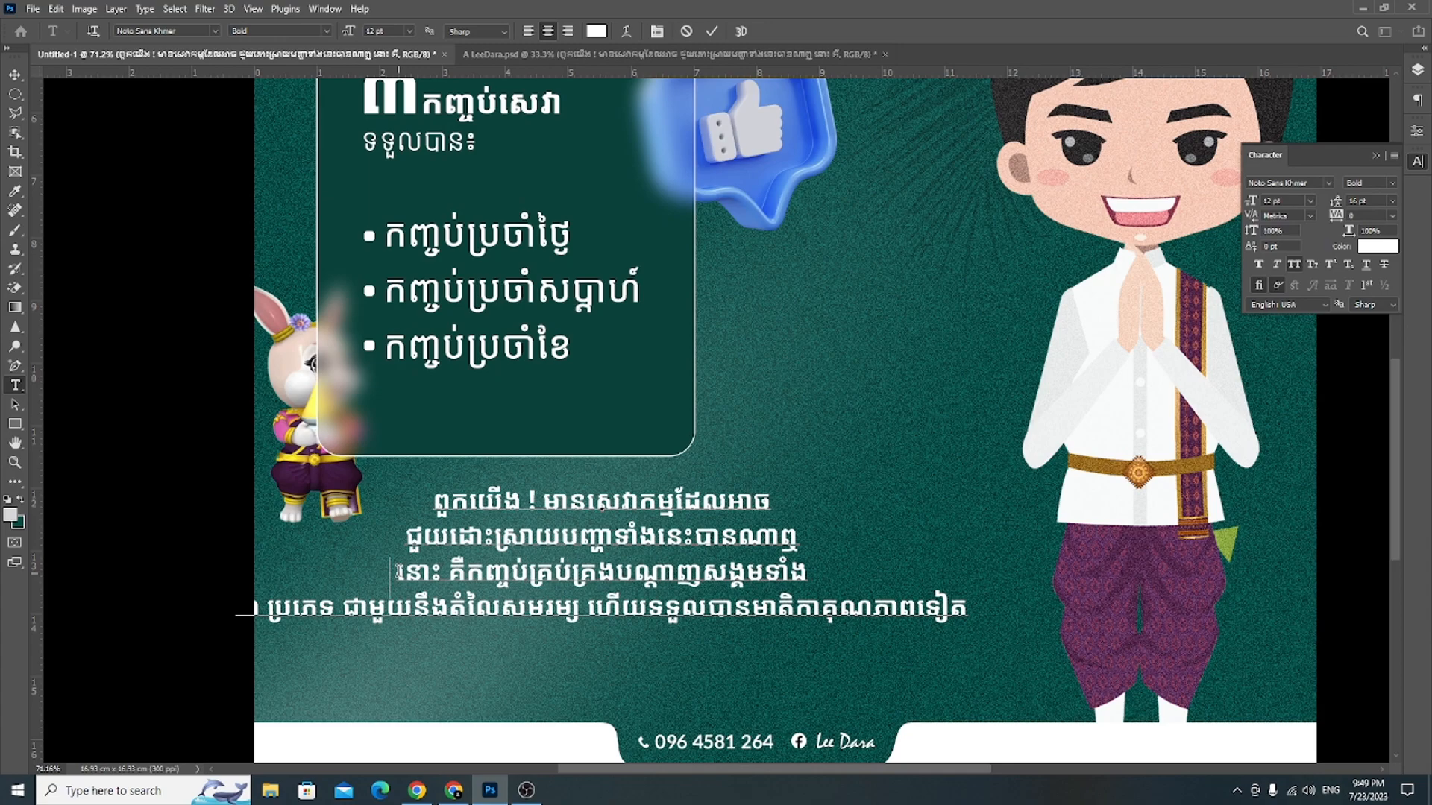
pyautogui.press('Delete')
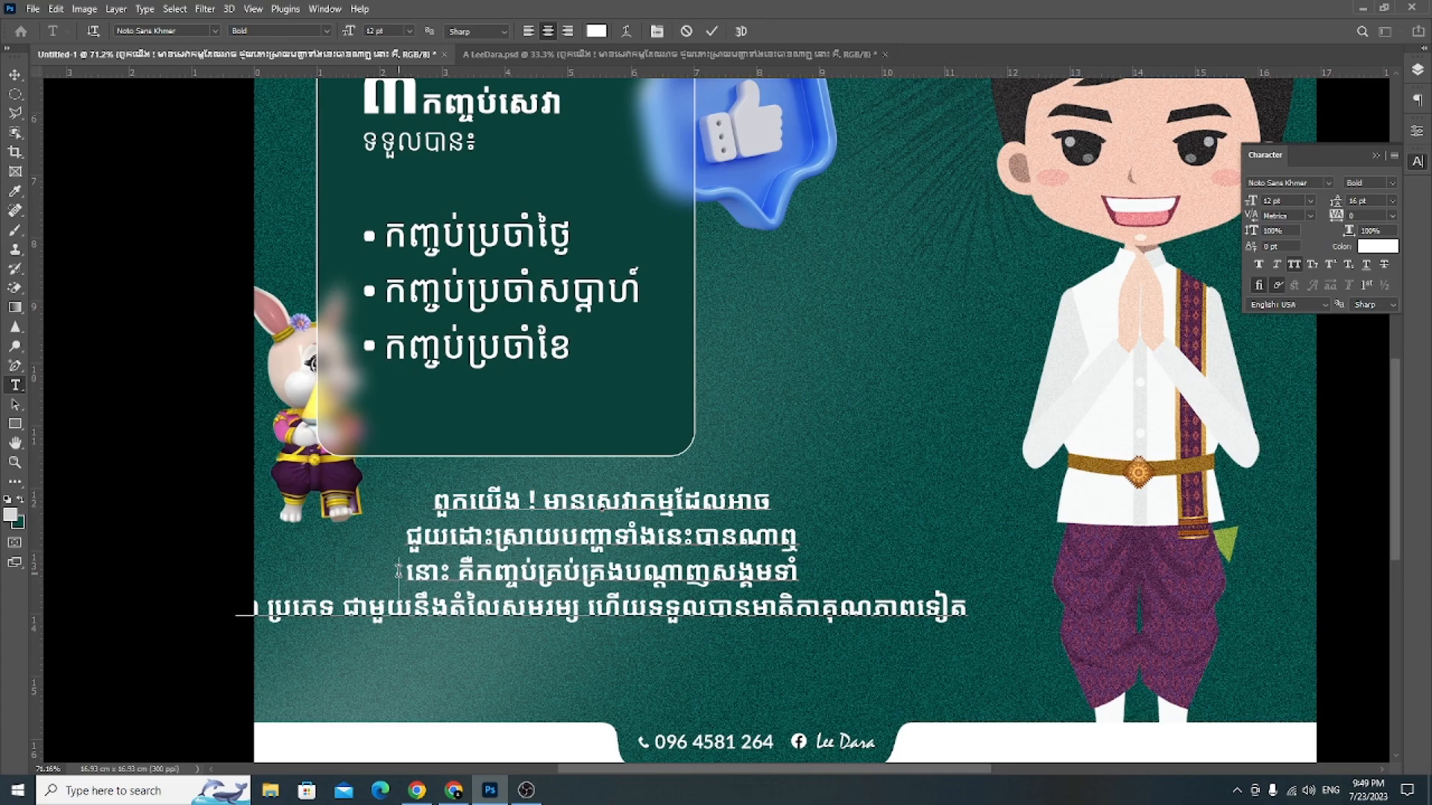
pyautogui.hotkey('ctrl', 'z')
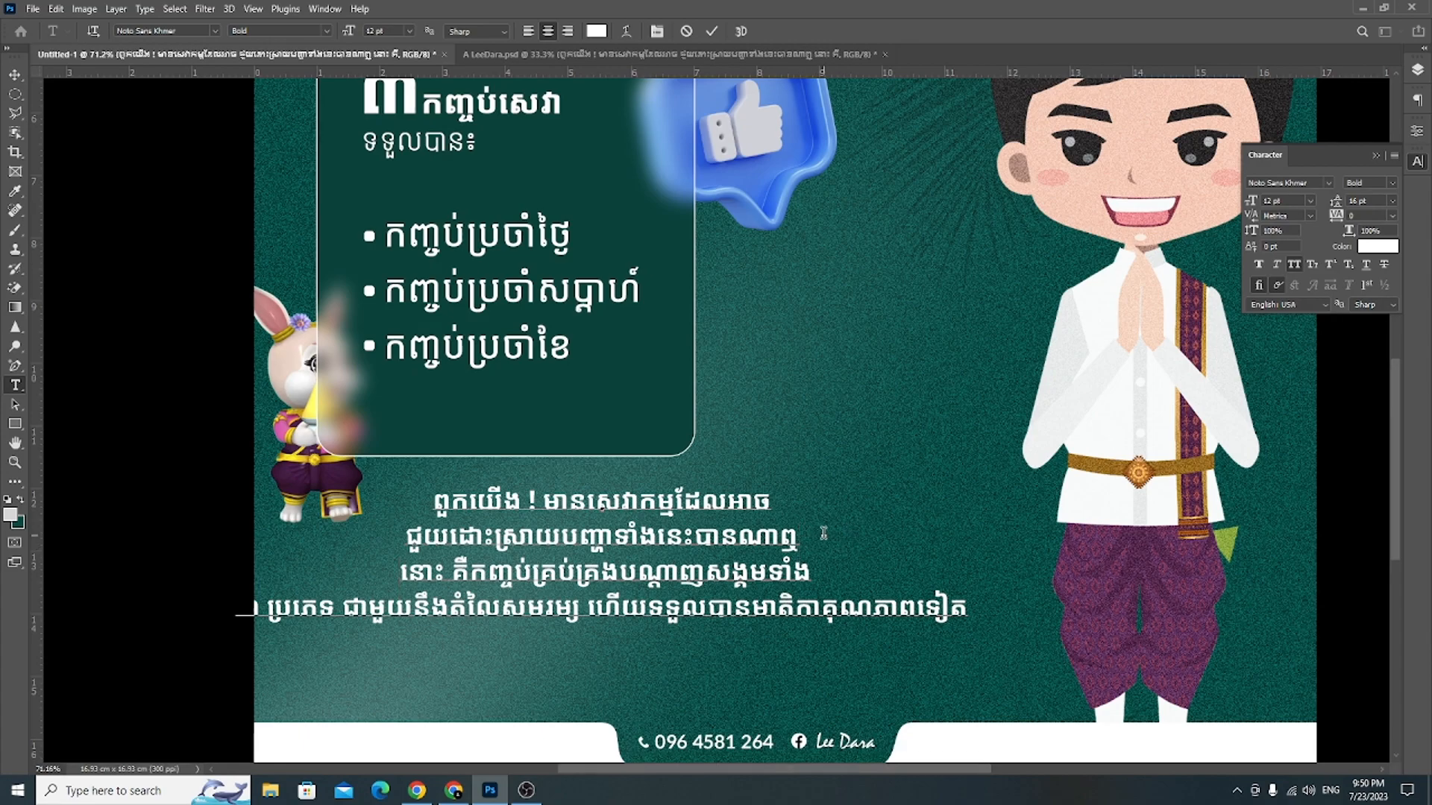
# Step: Delete the last character of the paragraph's second line
pyautogui.press('Delete')
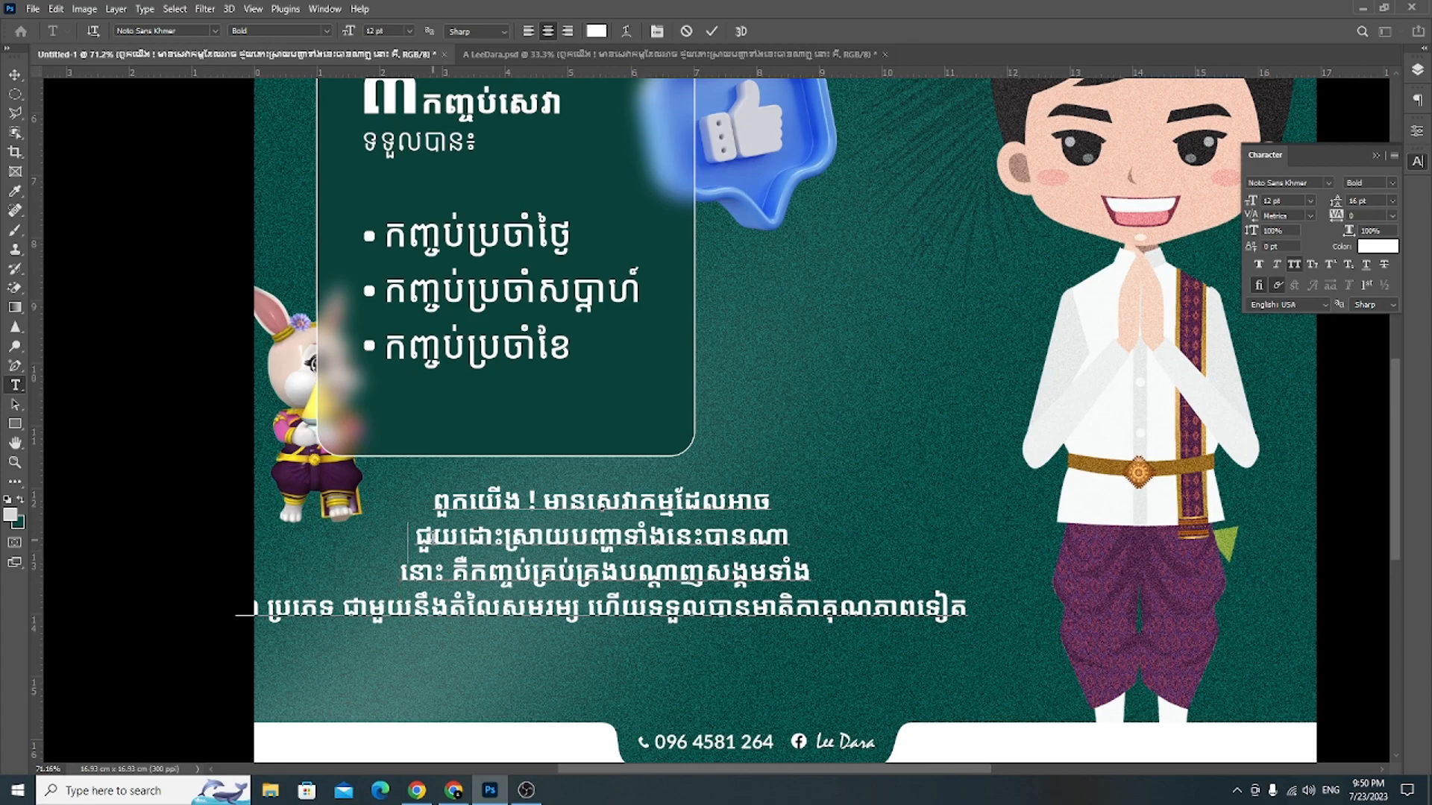
pyautogui.press('Delete')
pyautogui.hotkey('ctrl', 'z')
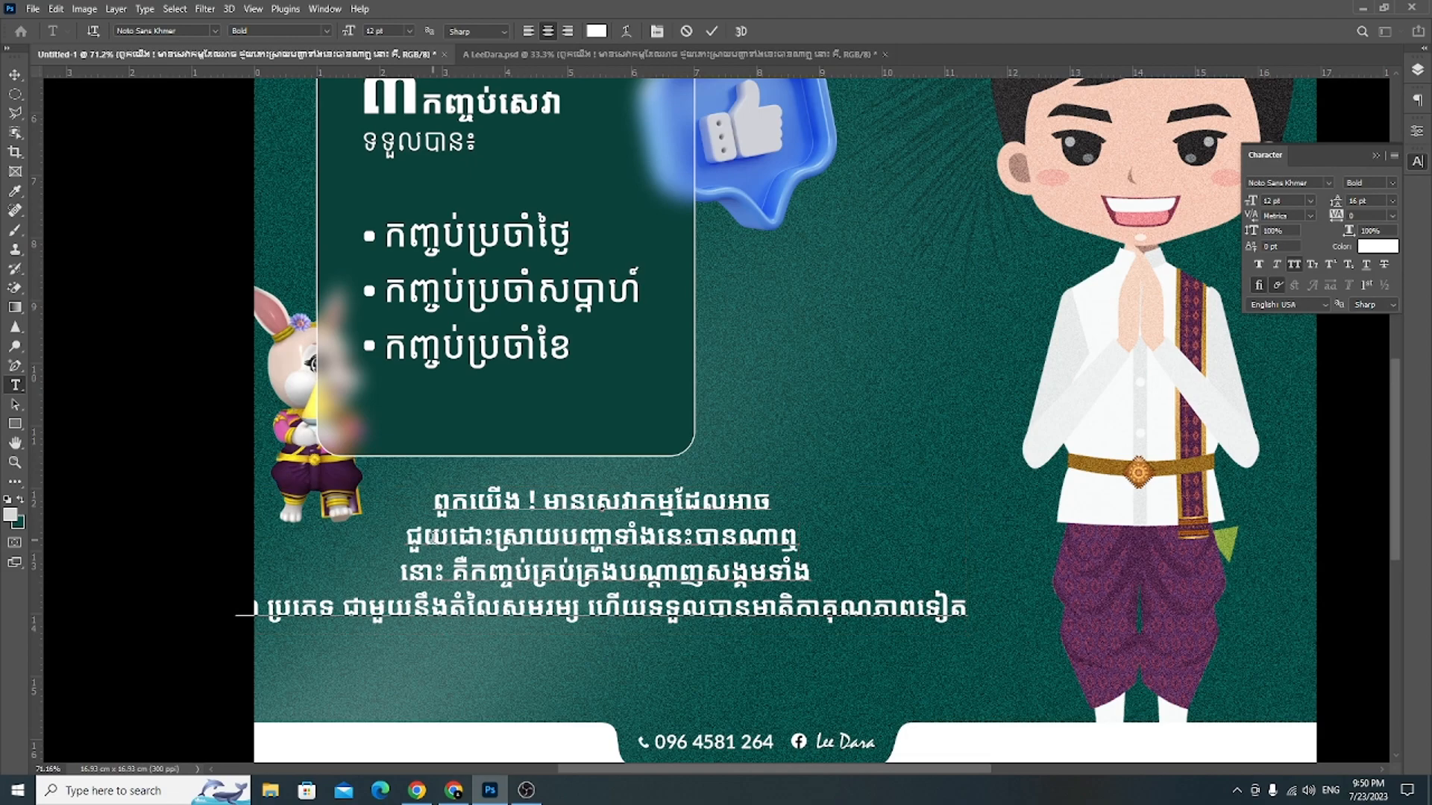
pyautogui.press('Delete')
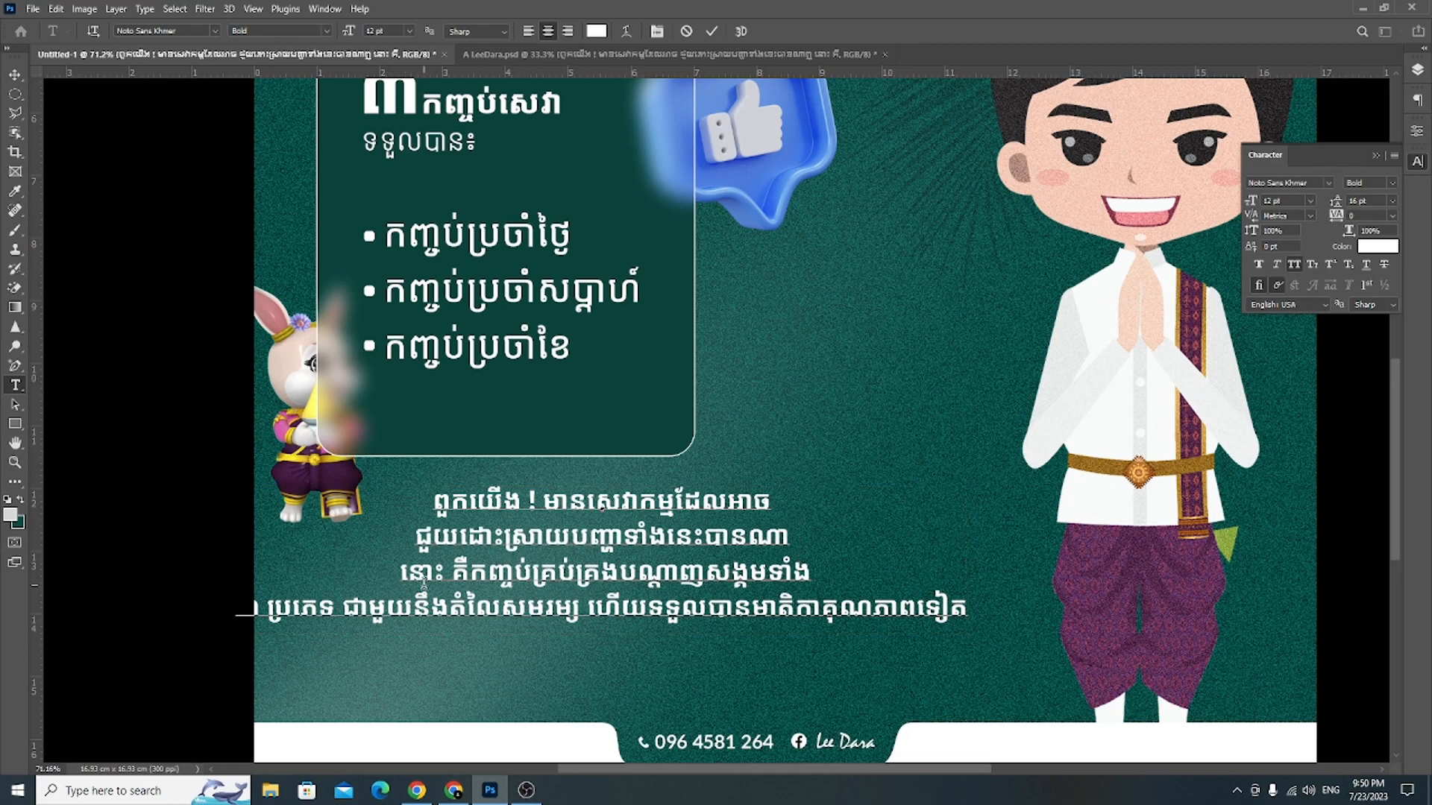
pyautogui.scroll(2, 963, 564)
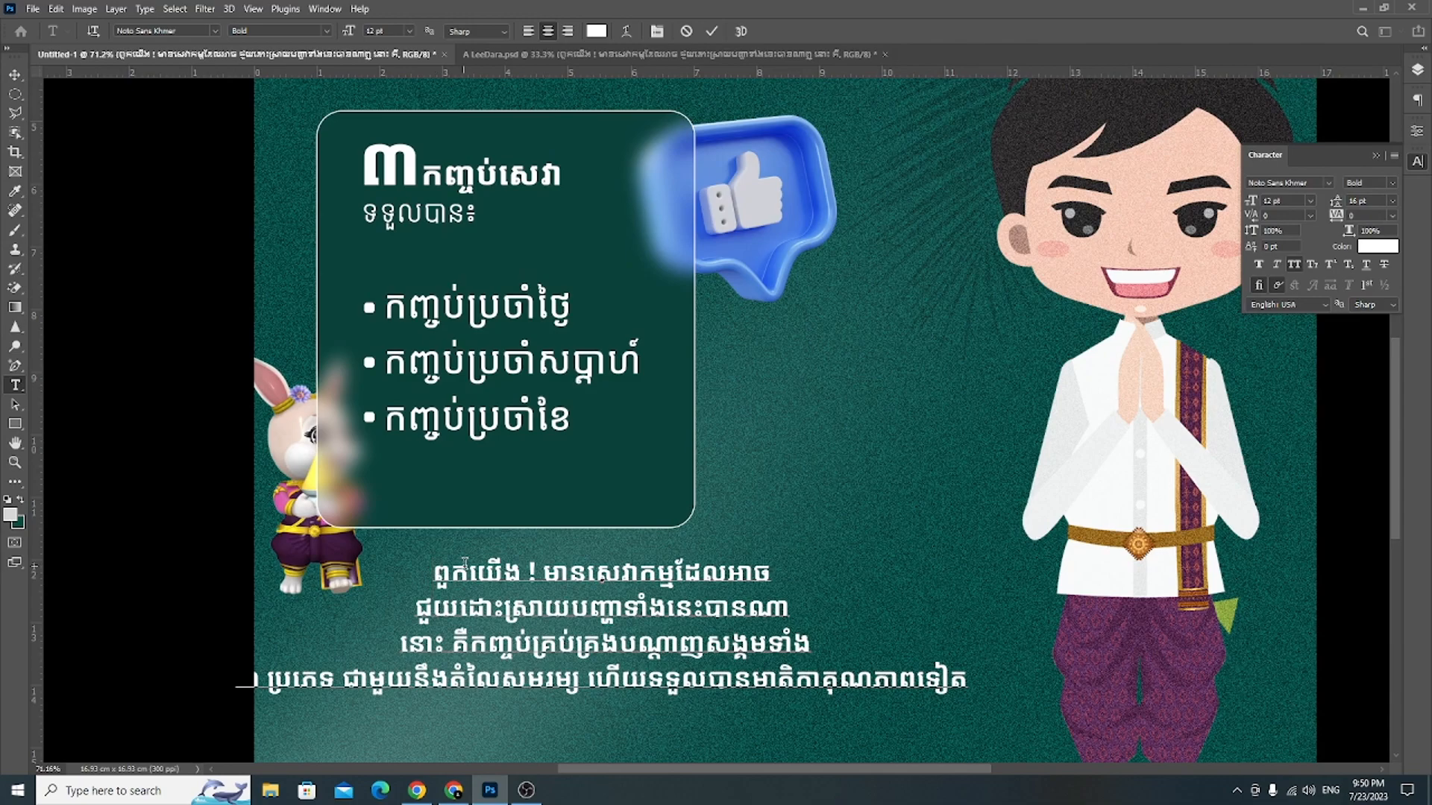
# Step: Remove the line break between the paragraph's first two lines and shift the paragraph away from the poster's rabbit-side edge
pyautogui.press('BackSpace')
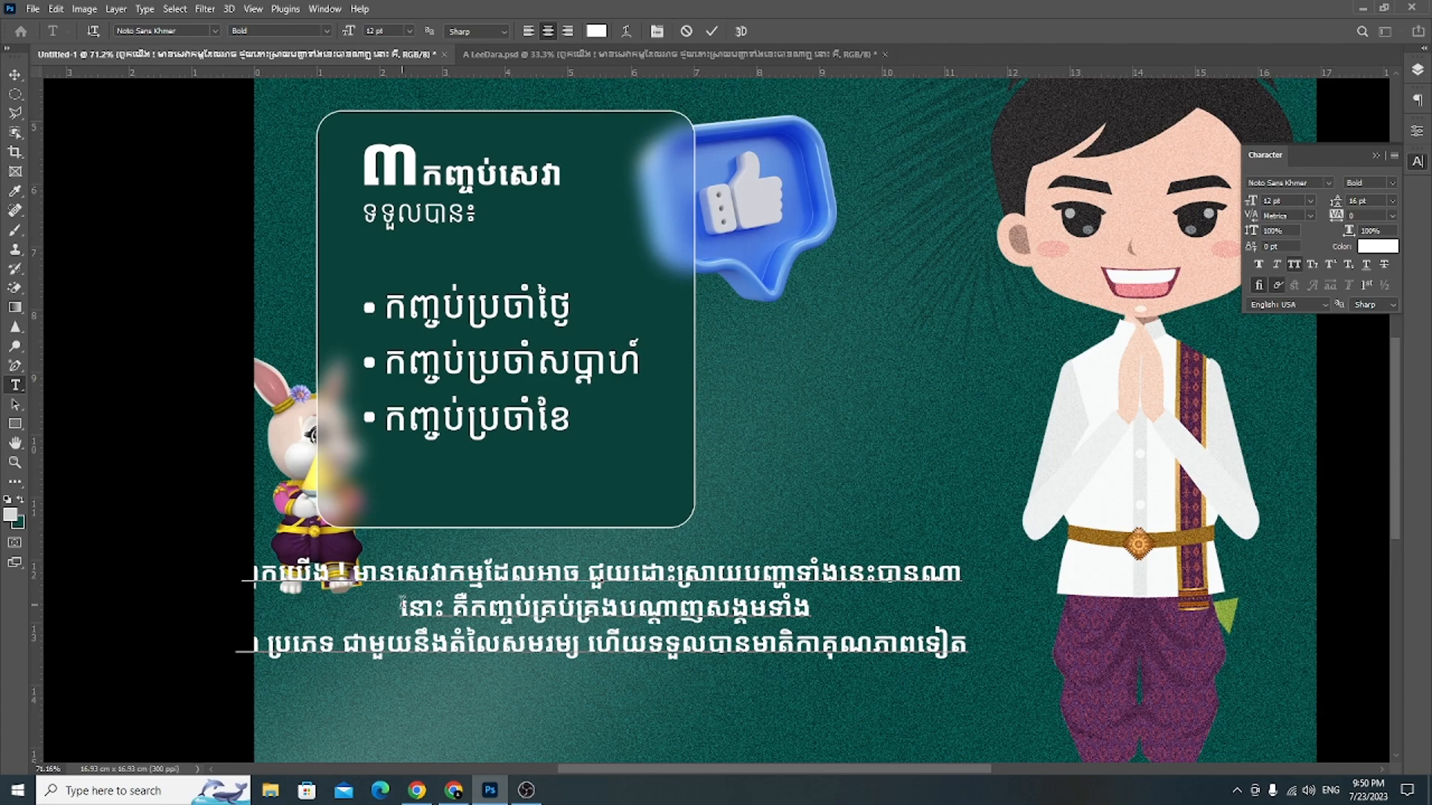
pyautogui.scroll(-4, 696, 588)
pyautogui.scroll(1, 697, 587)
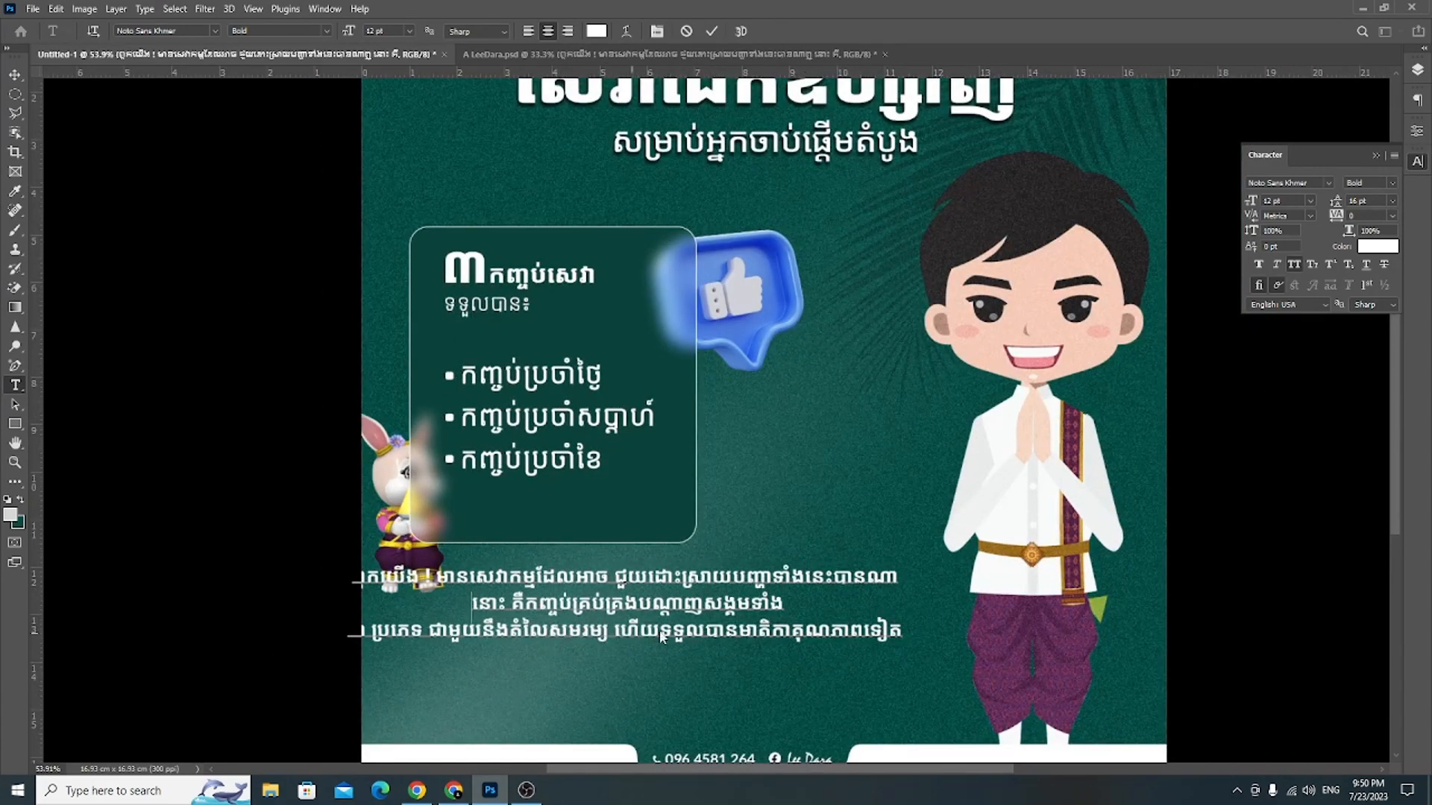
pyautogui.click(903, 630)
pyautogui.moveTo(926, 643); pyautogui.dragTo(1018, 656)
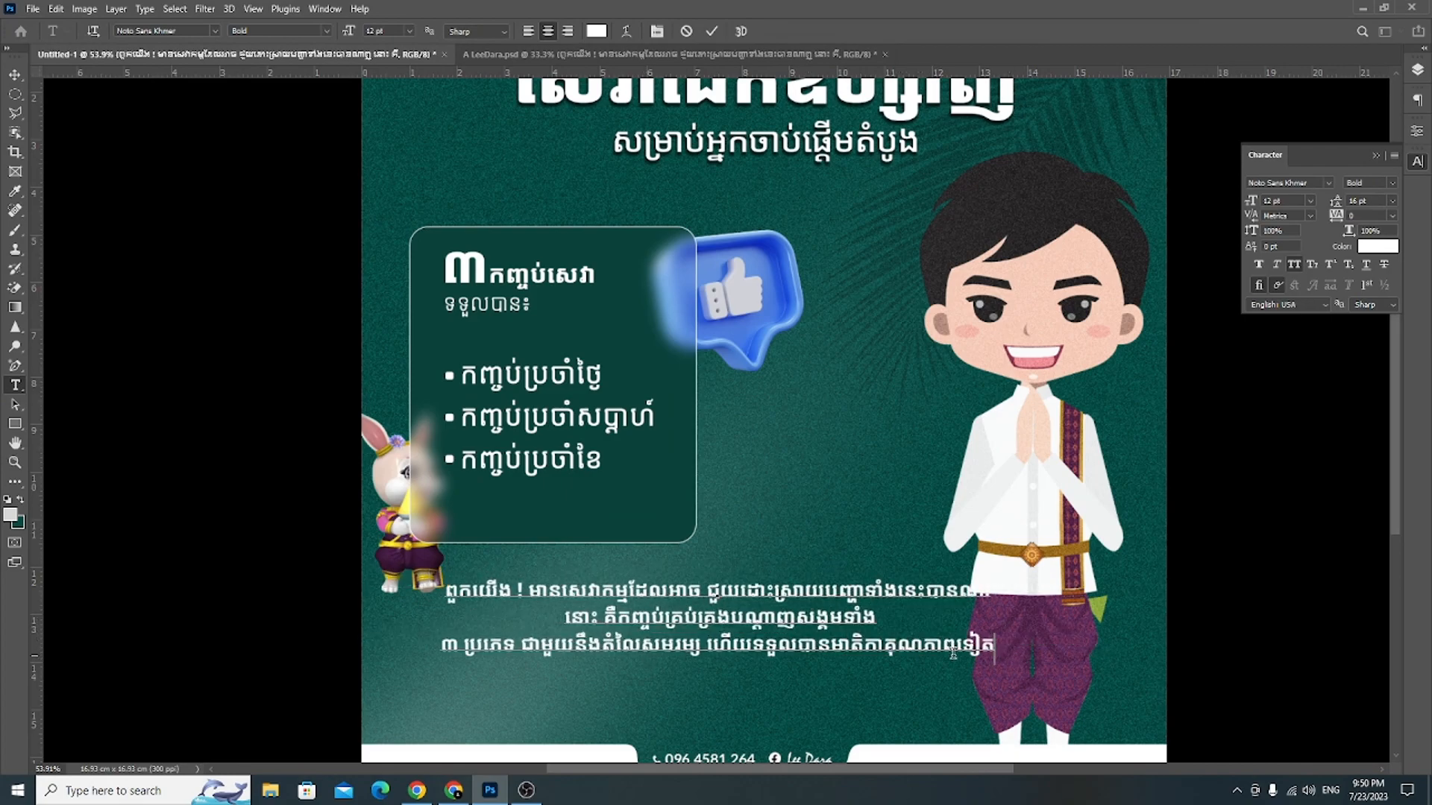
# Step: Insert line breaks before ហើយទទួល in the paragraph's last line and before ជួយដោះស្រាយ in its first line
pyautogui.click(709, 643)
pyautogui.press('Return')
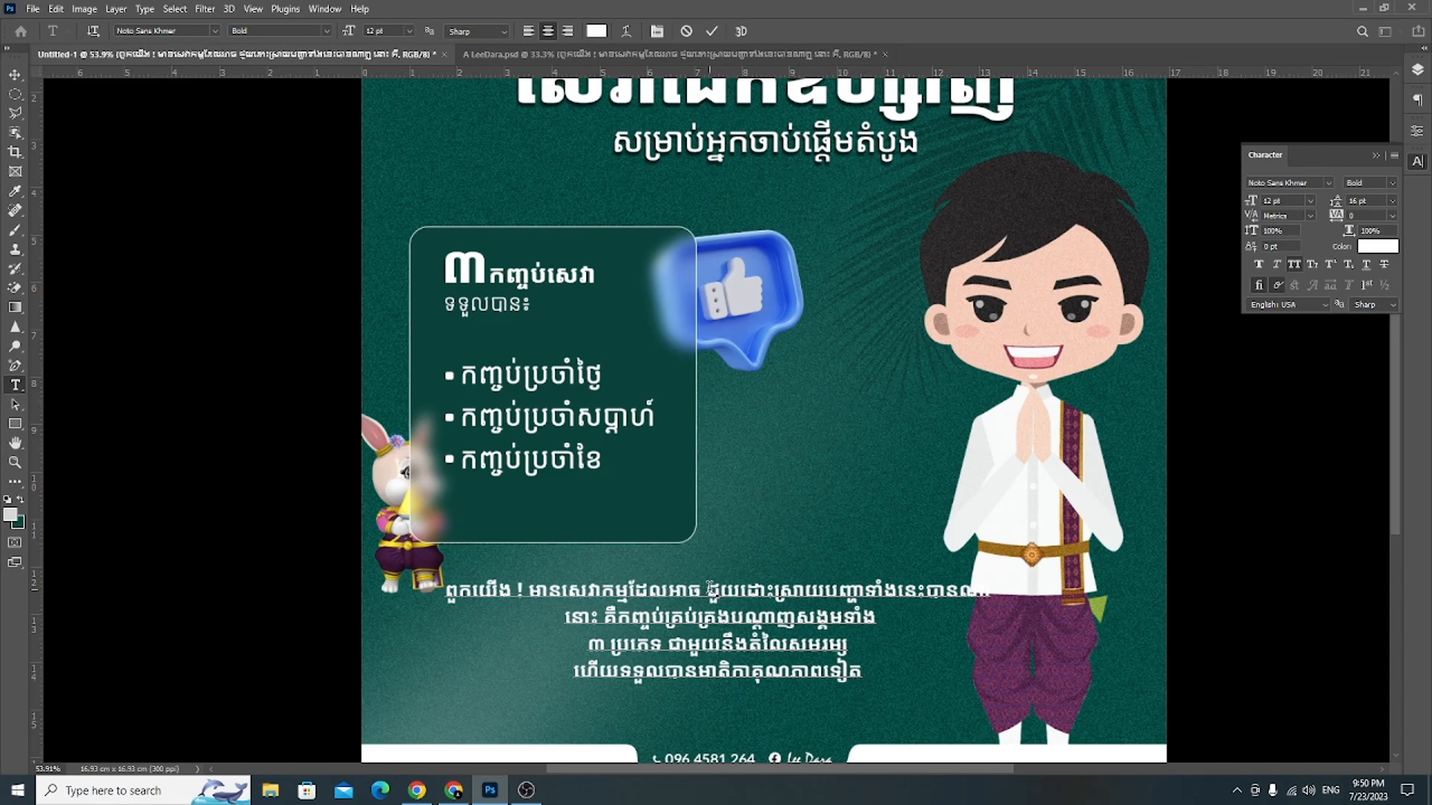
pyautogui.press('BackSpace')
pyautogui.write('\\')
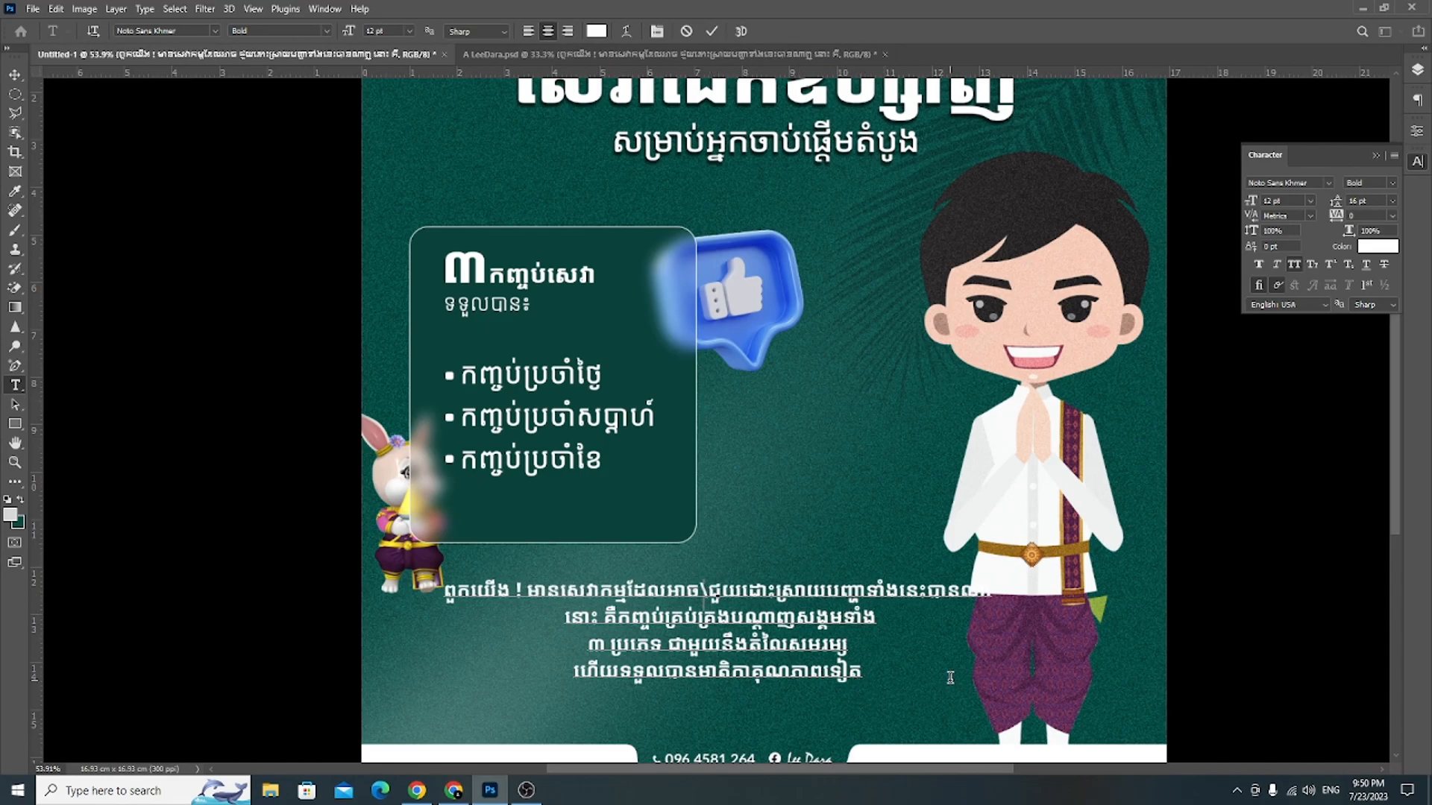
pyautogui.press('BackSpace')
pyautogui.press('Return')
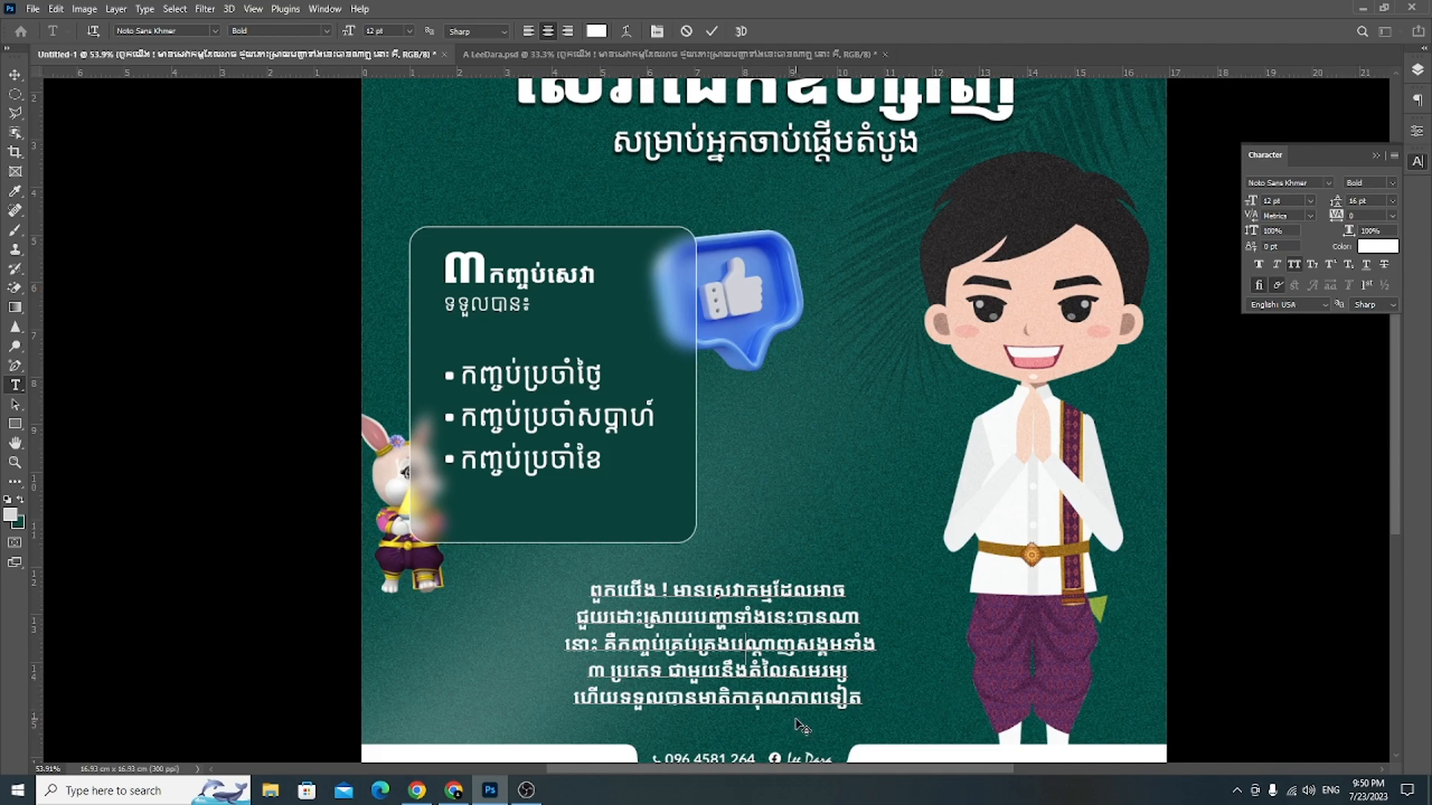
# Step: Bring ៣ ប្រភេទ up to the end of the paragraph's third line and join the remaining text into one last line
pyautogui.press('BackSpace')
pyautogui.press('Return')
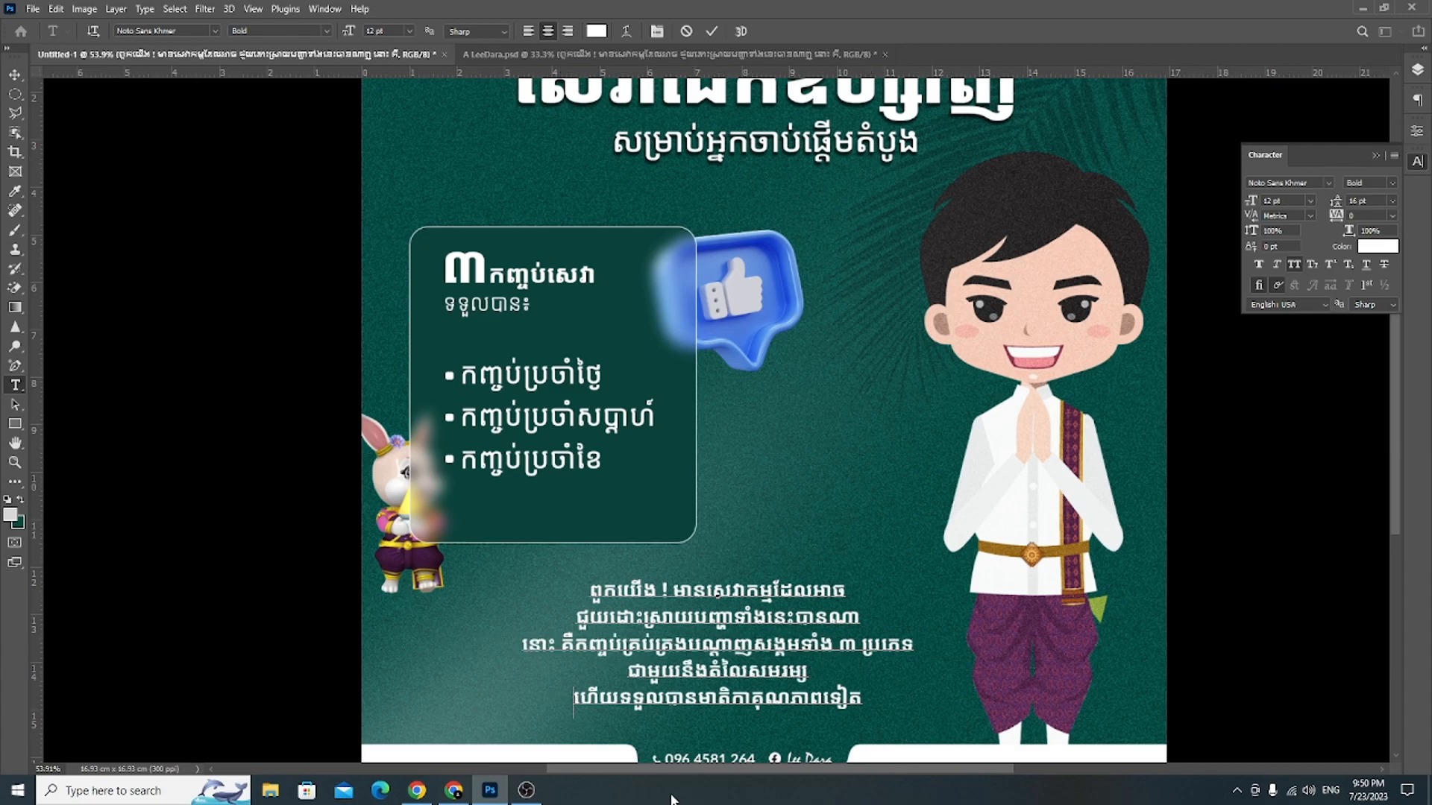
pyautogui.press('BackSpace')
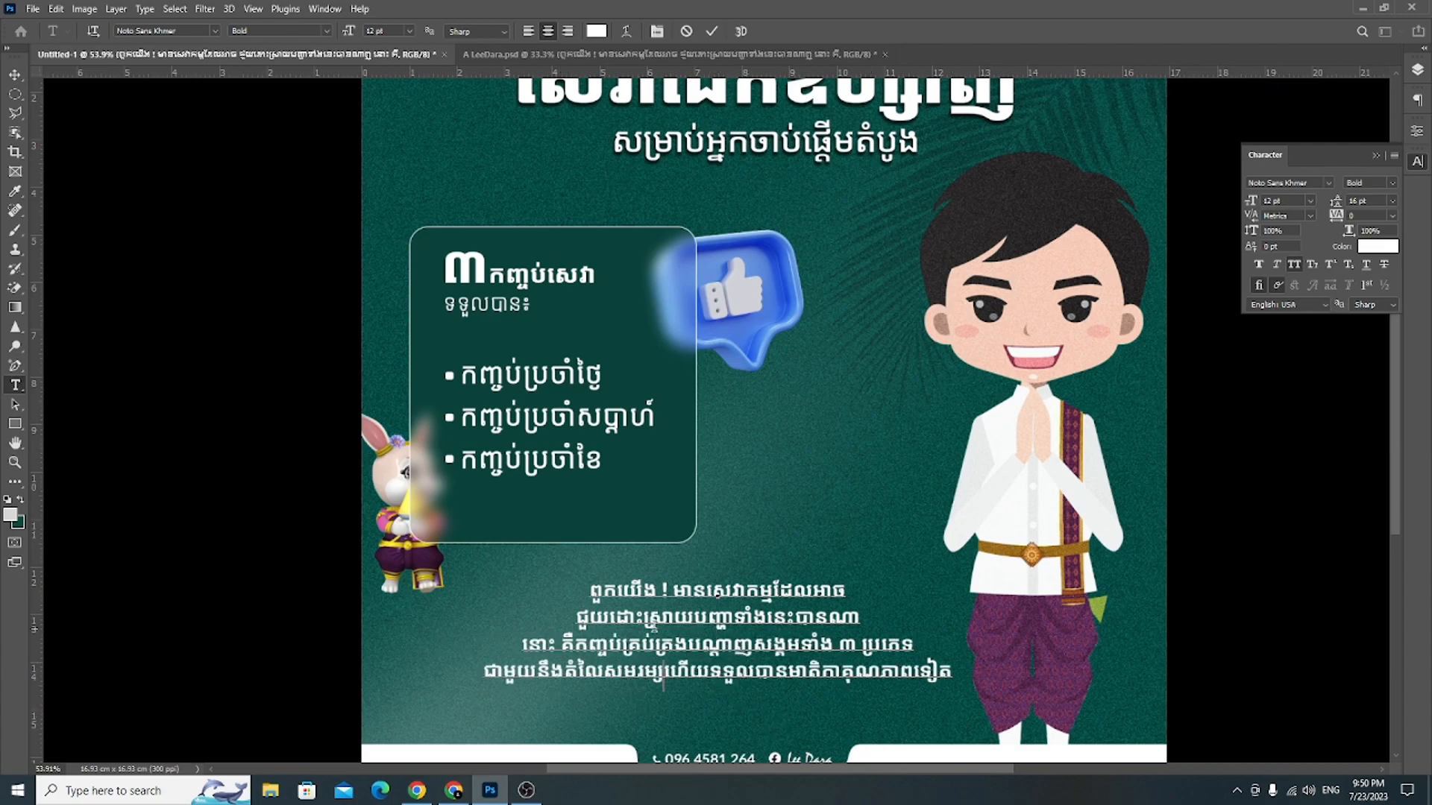
# Step: Join the paragraph's first three lines, shift the block inward, and insert a line break before ទាំងនេះ
pyautogui.moveTo(574, 618); pyautogui.dragTo(588, 619)
pyautogui.click(574, 616)
pyautogui.press('BackSpace')
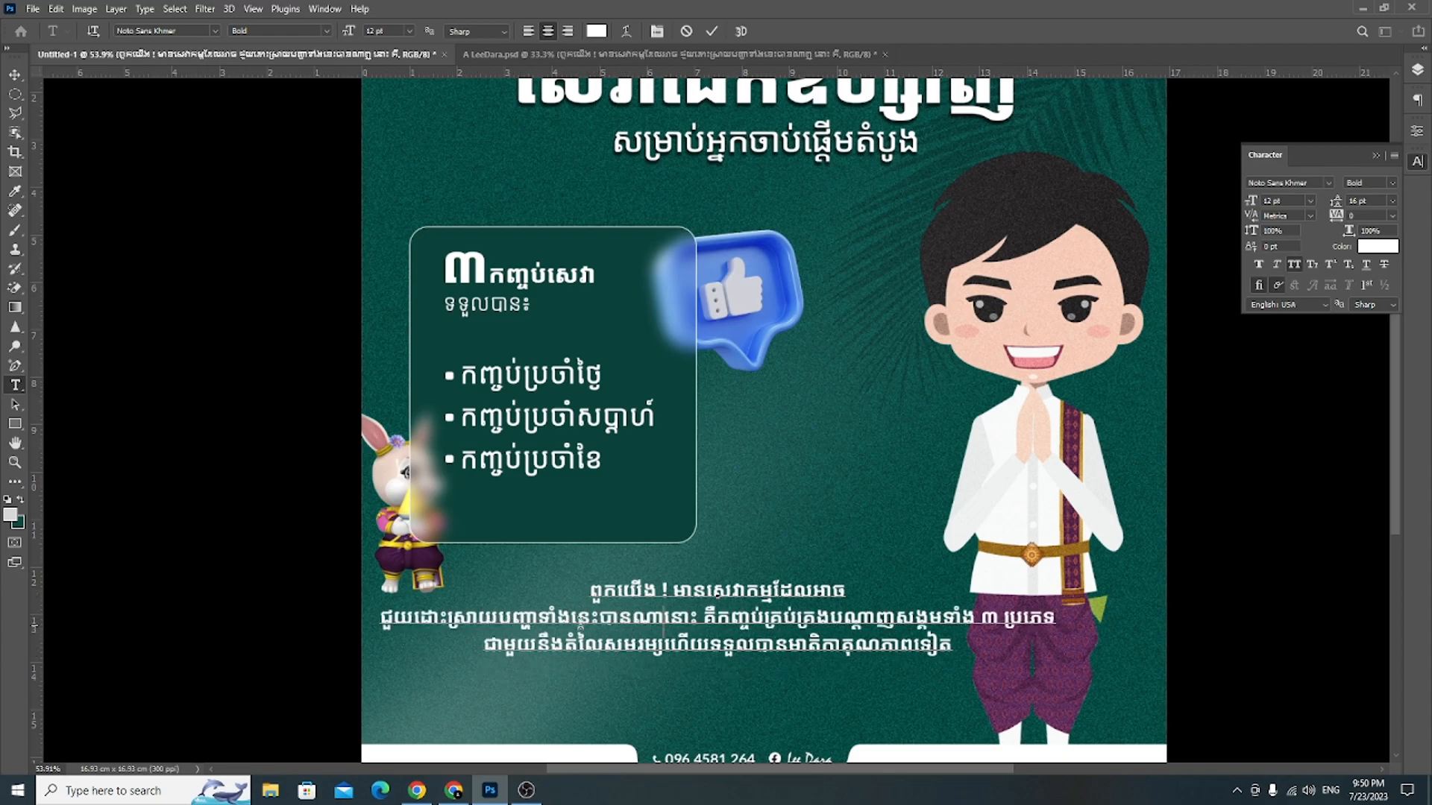
pyautogui.click(382, 616)
pyautogui.press('BackSpace')
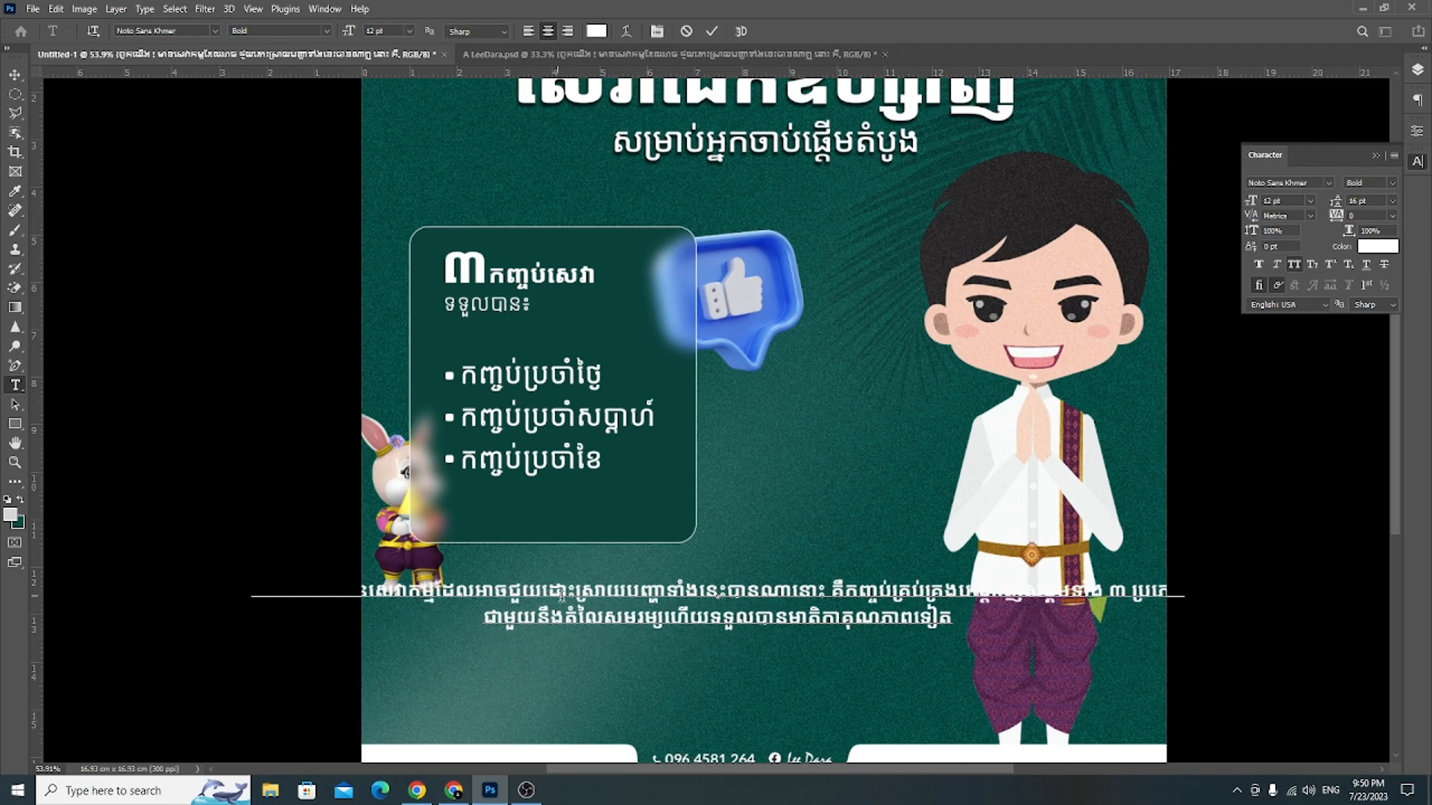
pyautogui.moveTo(717, 681); pyautogui.dragTo(854, 708)
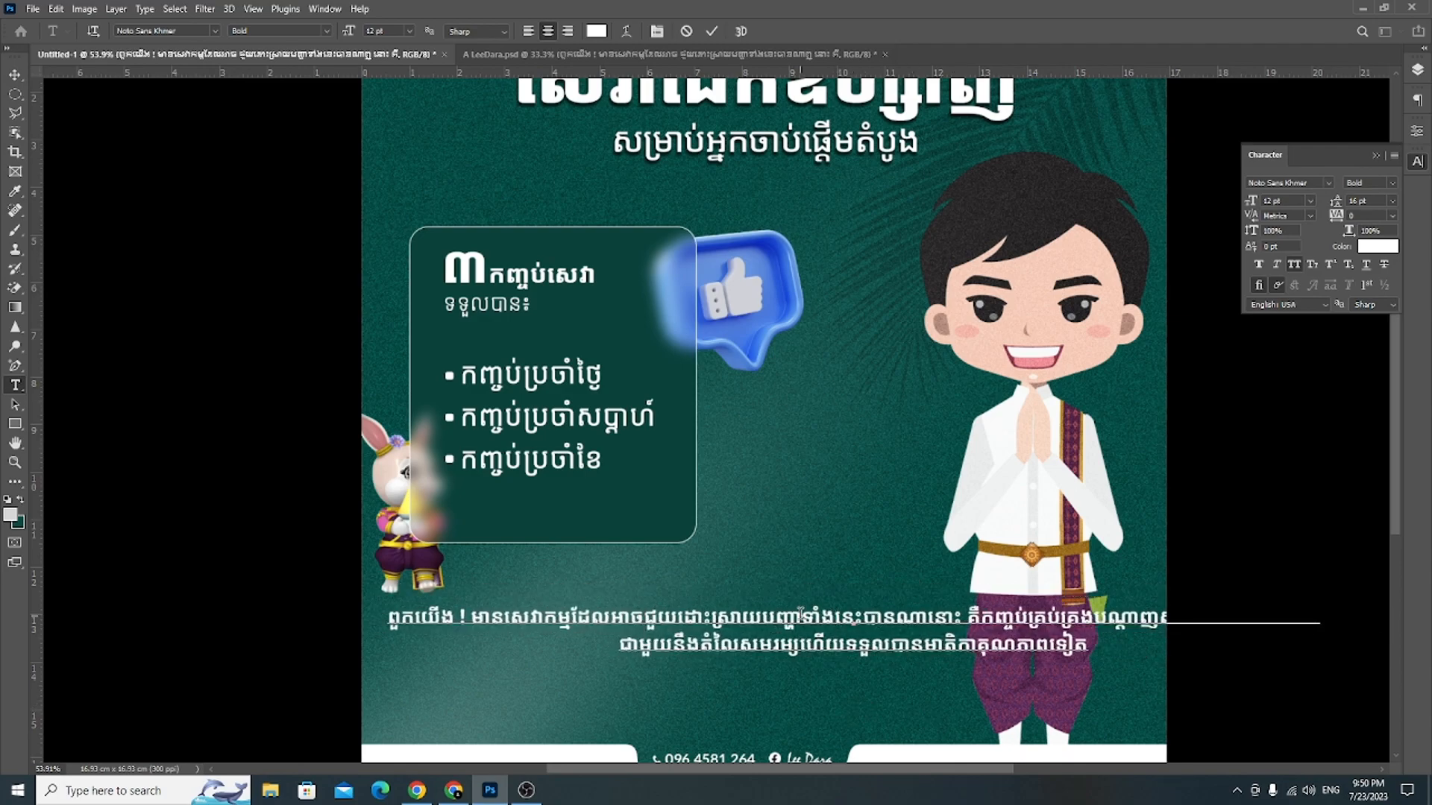
pyautogui.press('Return')
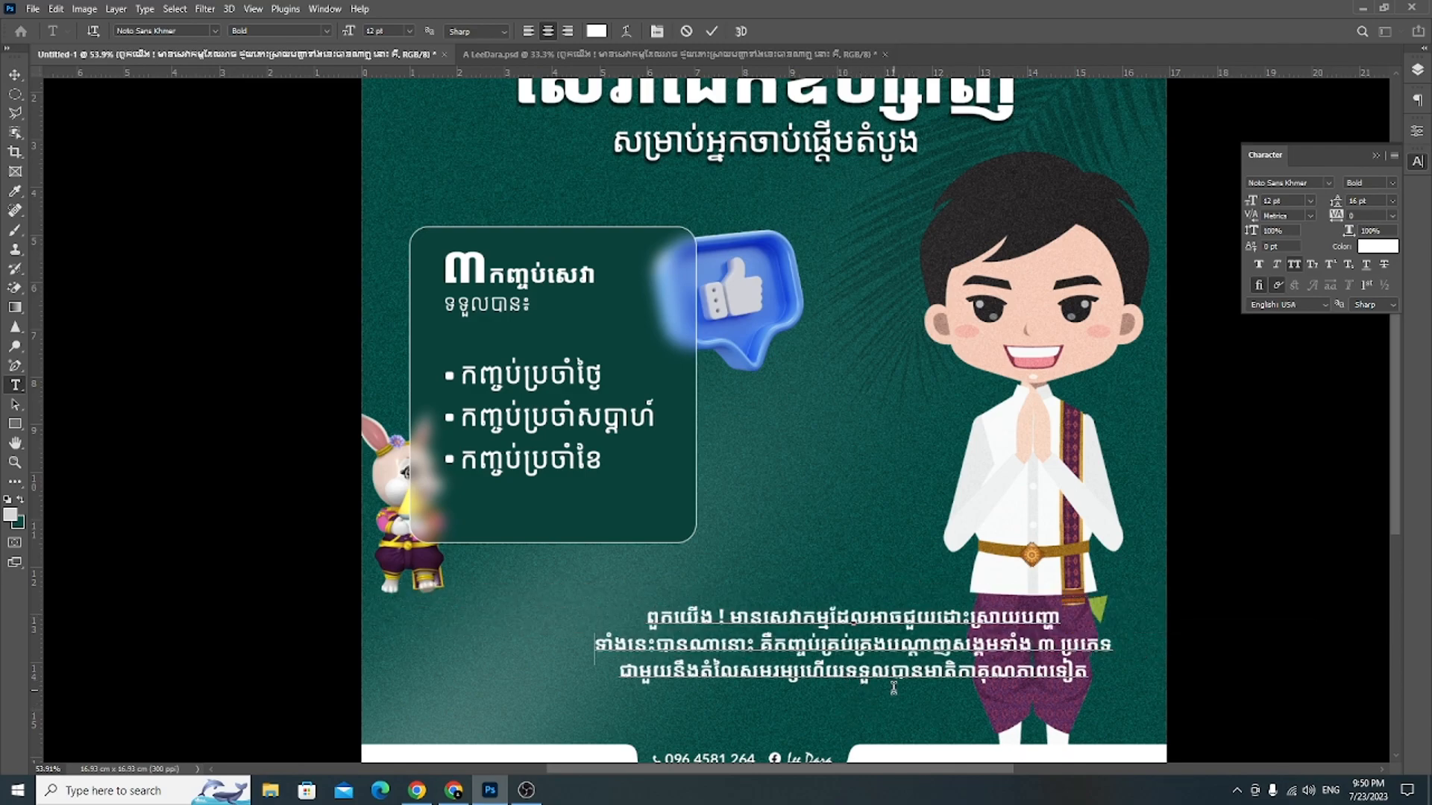
# Step: Commit the paragraph's text edit and position it beneath the package card, between the card and the contact footer
pyautogui.click(711, 31)
pyautogui.press('v')
pyautogui.moveTo(921, 621); pyautogui.dragTo(732, 630)
pyautogui.click(274, 535)
pyautogui.scroll(-2, 273, 535)
pyautogui.scroll(-2, 376, 534)
pyautogui.scroll(3, 376, 534)
pyautogui.moveTo(726, 669); pyautogui.dragTo(730, 666)
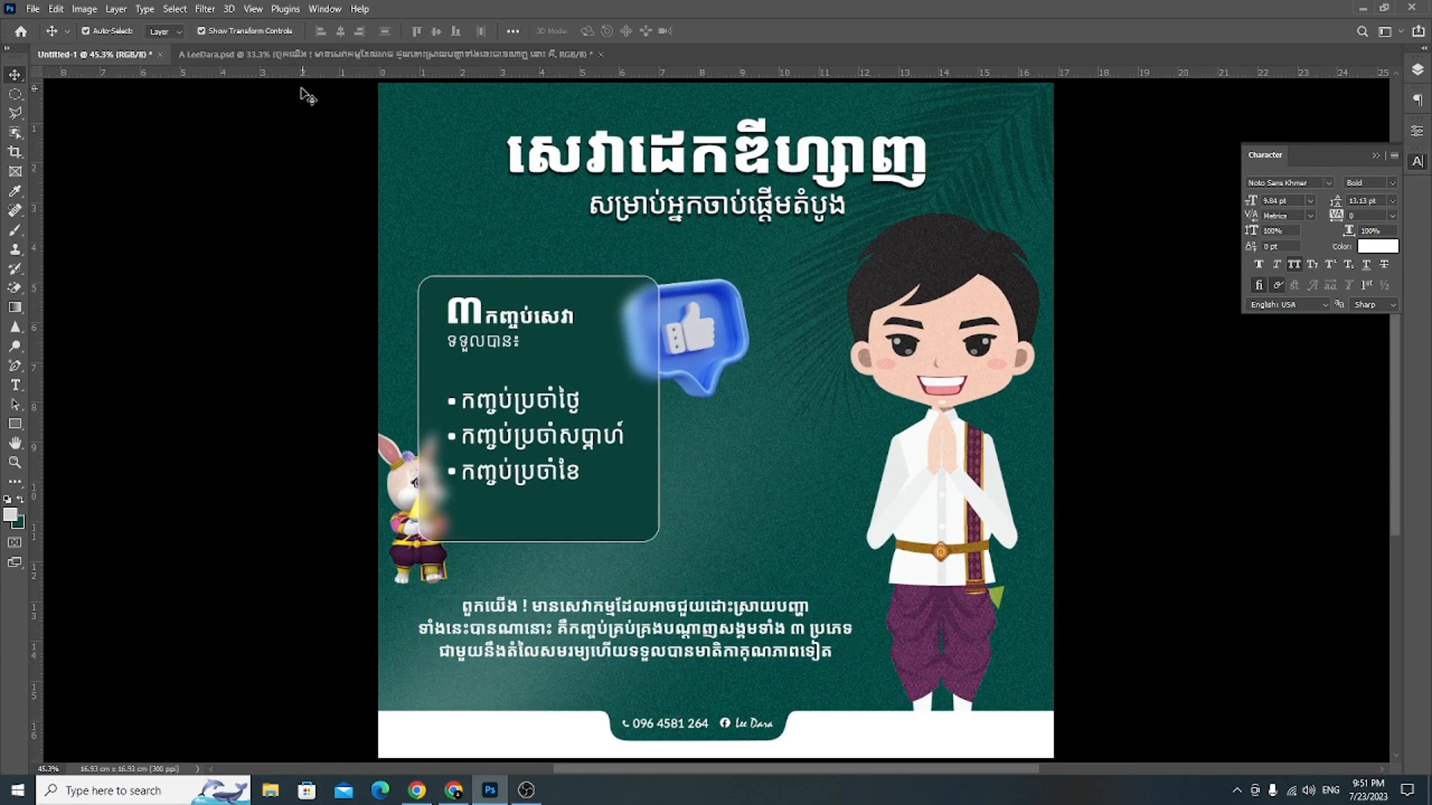
# Step: Start opening files and browse to the File Design folder on the Desktop
pyautogui.click(302, 55)
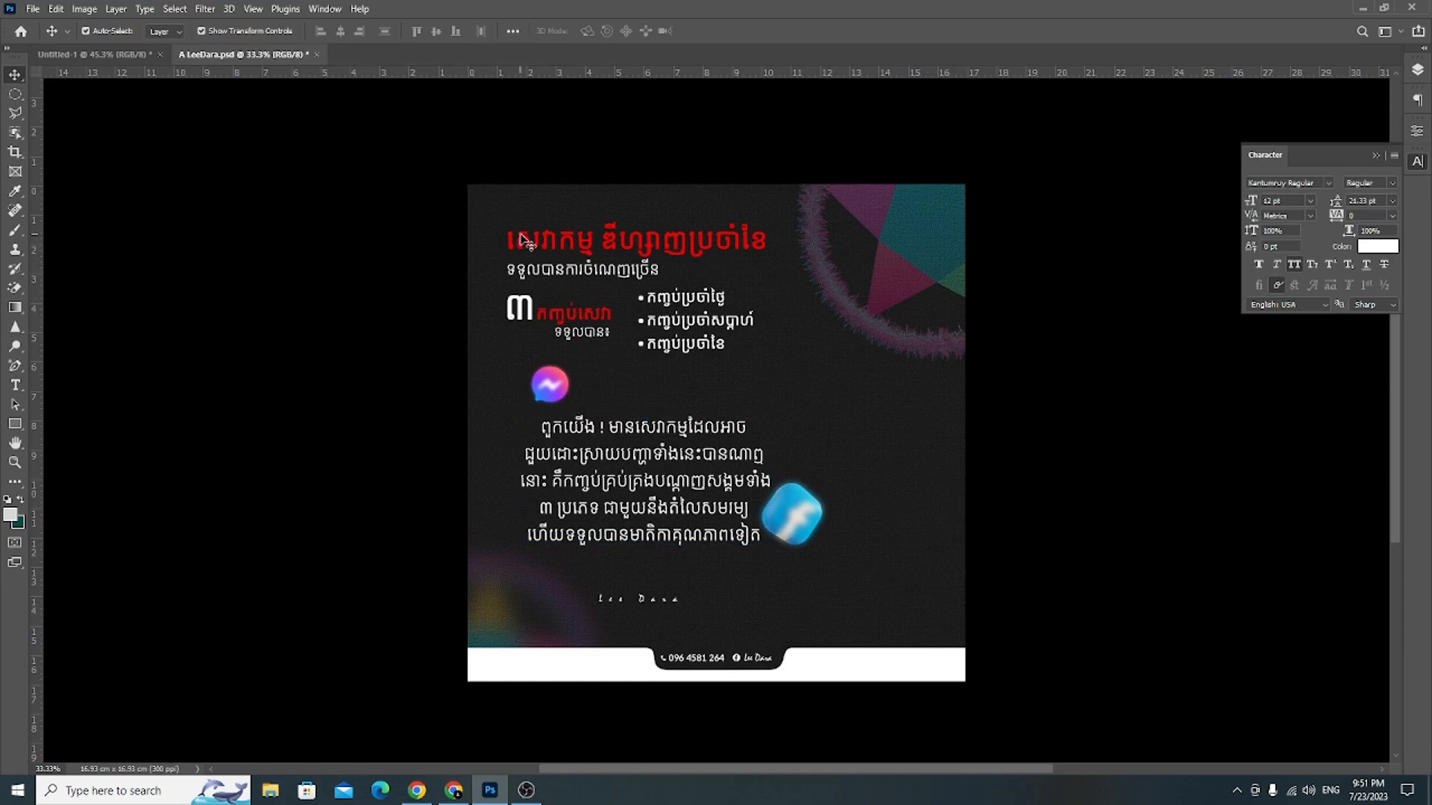
pyautogui.click(33, 8)
pyautogui.click(45, 32)
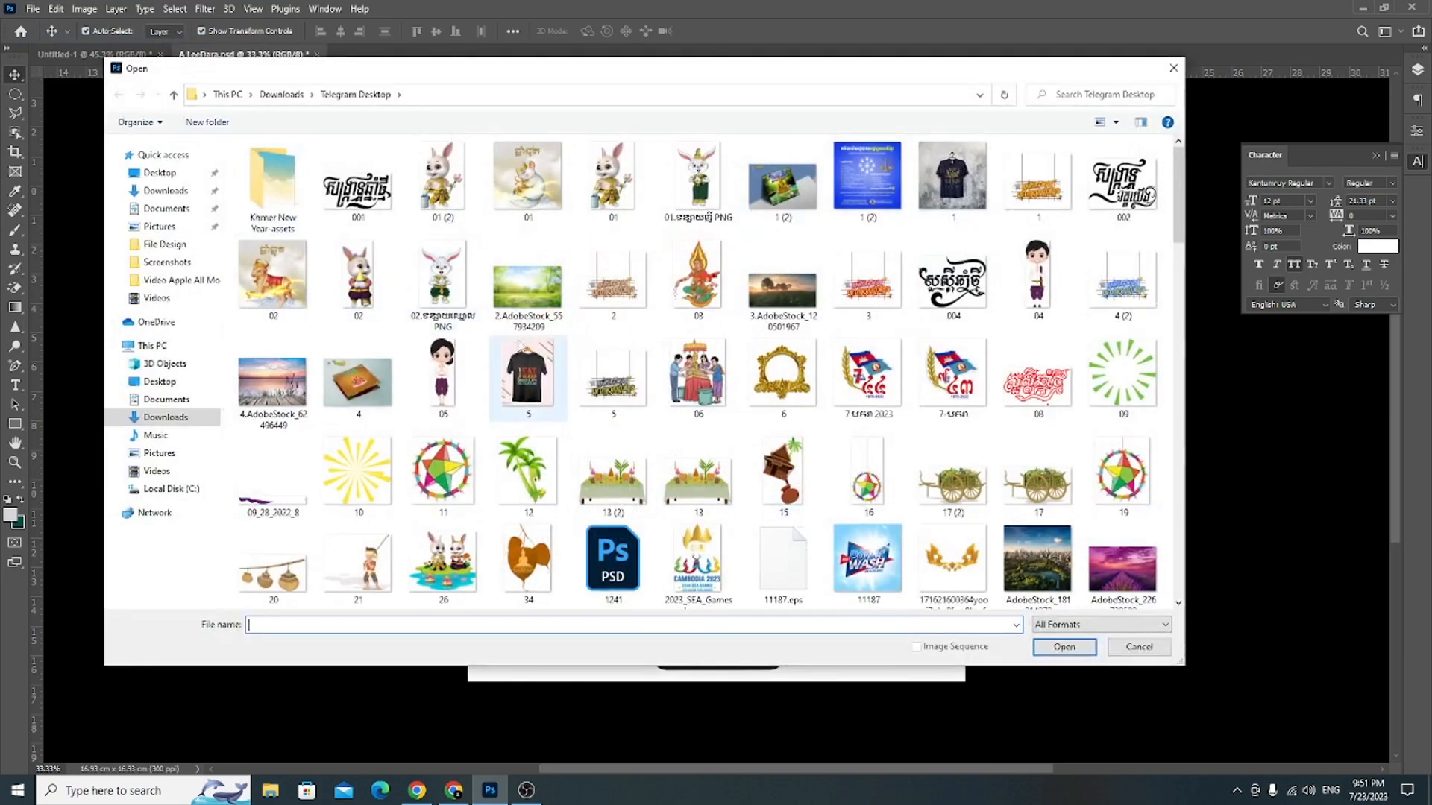
pyautogui.click(282, 95)
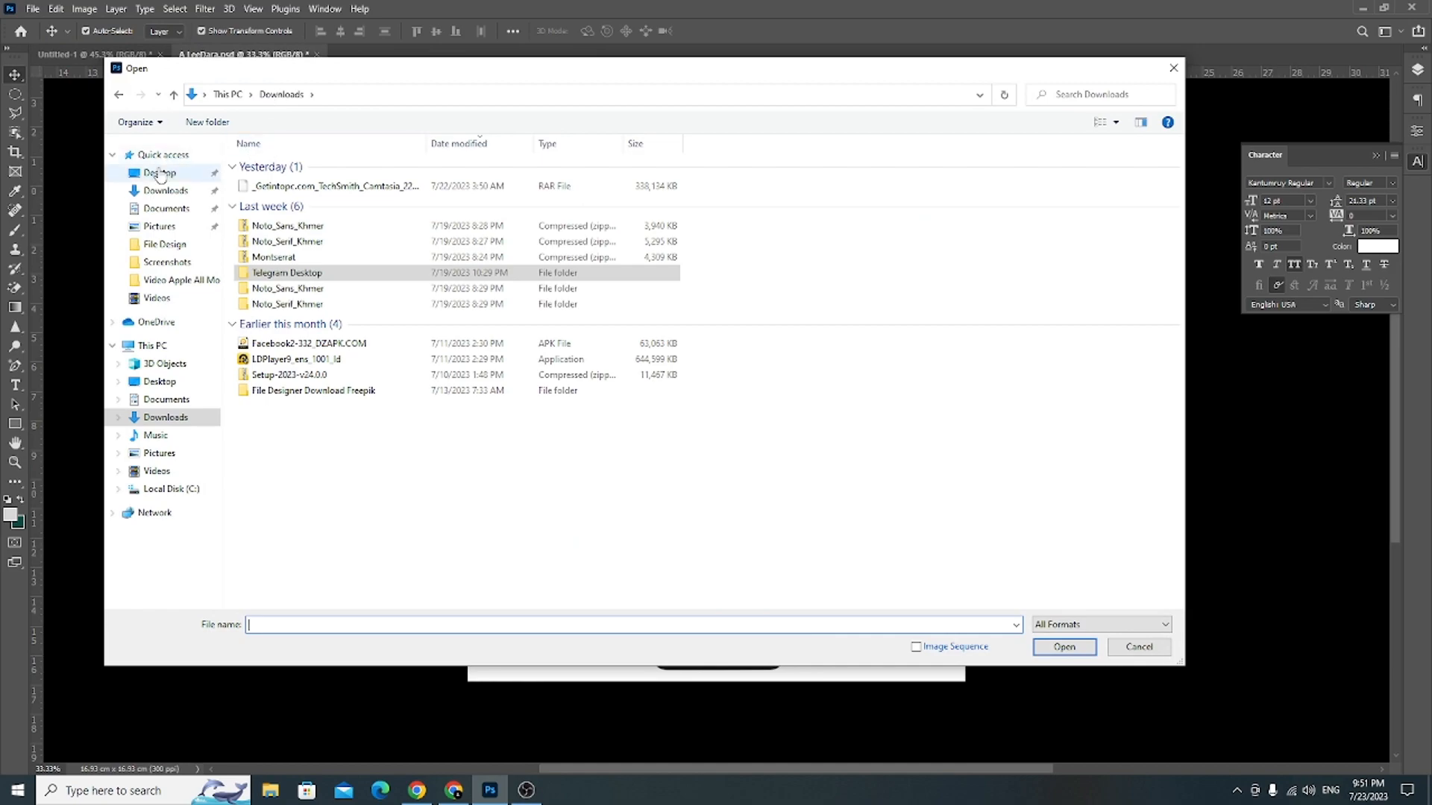
pyautogui.click(163, 173)
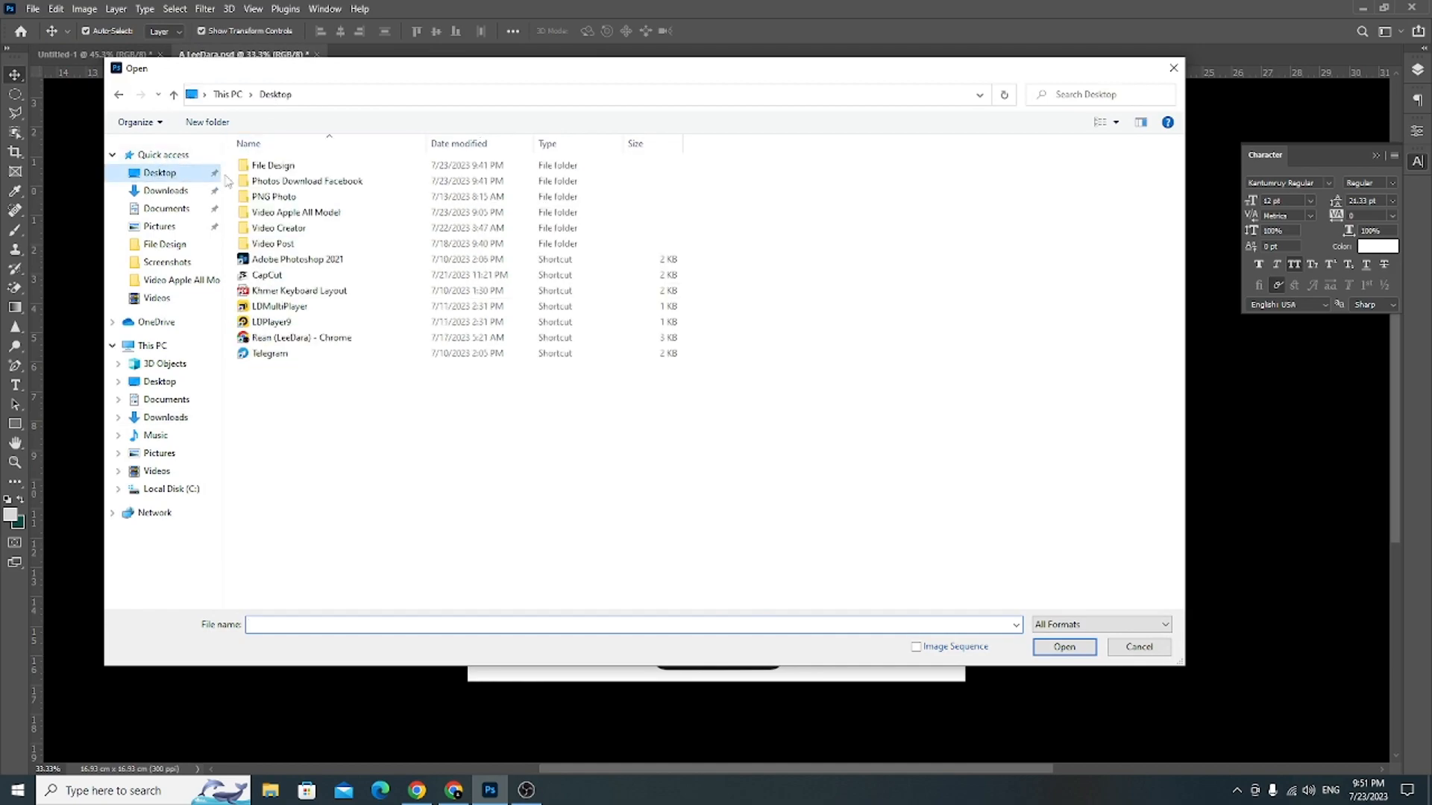
pyautogui.click(300, 199)
pyautogui.click(316, 185)
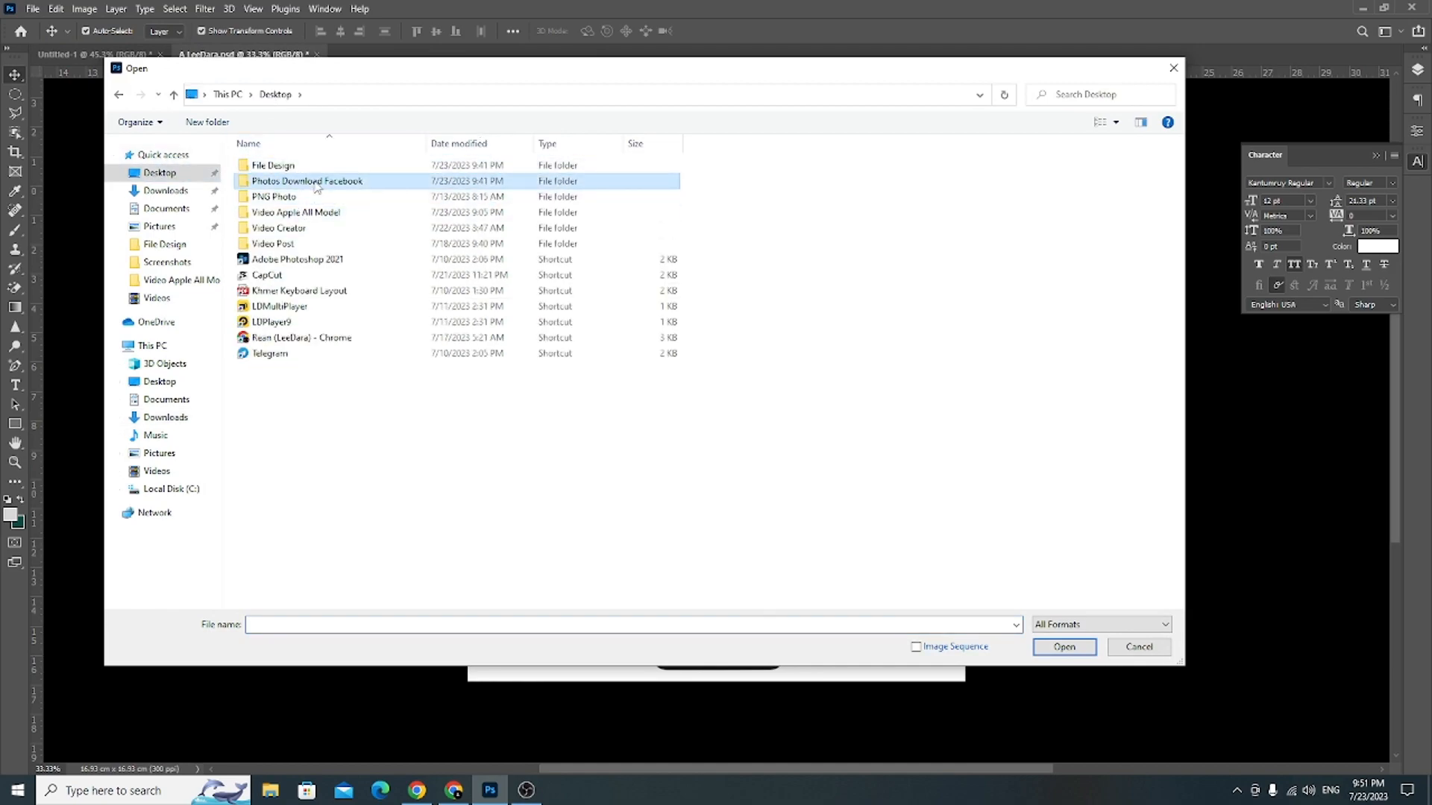
pyautogui.doubleClick(313, 166)
# Step: Open A LeeDara.png, Dara Facebook Page.png, Dara finance Setup OS.png and Dara.png together
pyautogui.click(356, 179)
pyautogui.keyDown('ctrl'); pyautogui.click(825, 179); pyautogui.keyUp('ctrl')
pyautogui.keyDown('ctrl'); pyautogui.click(988, 190); pyautogui.keyUp('ctrl')
pyautogui.keyDown('ctrl'); pyautogui.click(1130, 200); pyautogui.keyUp('ctrl')
pyautogui.click(1064, 647)
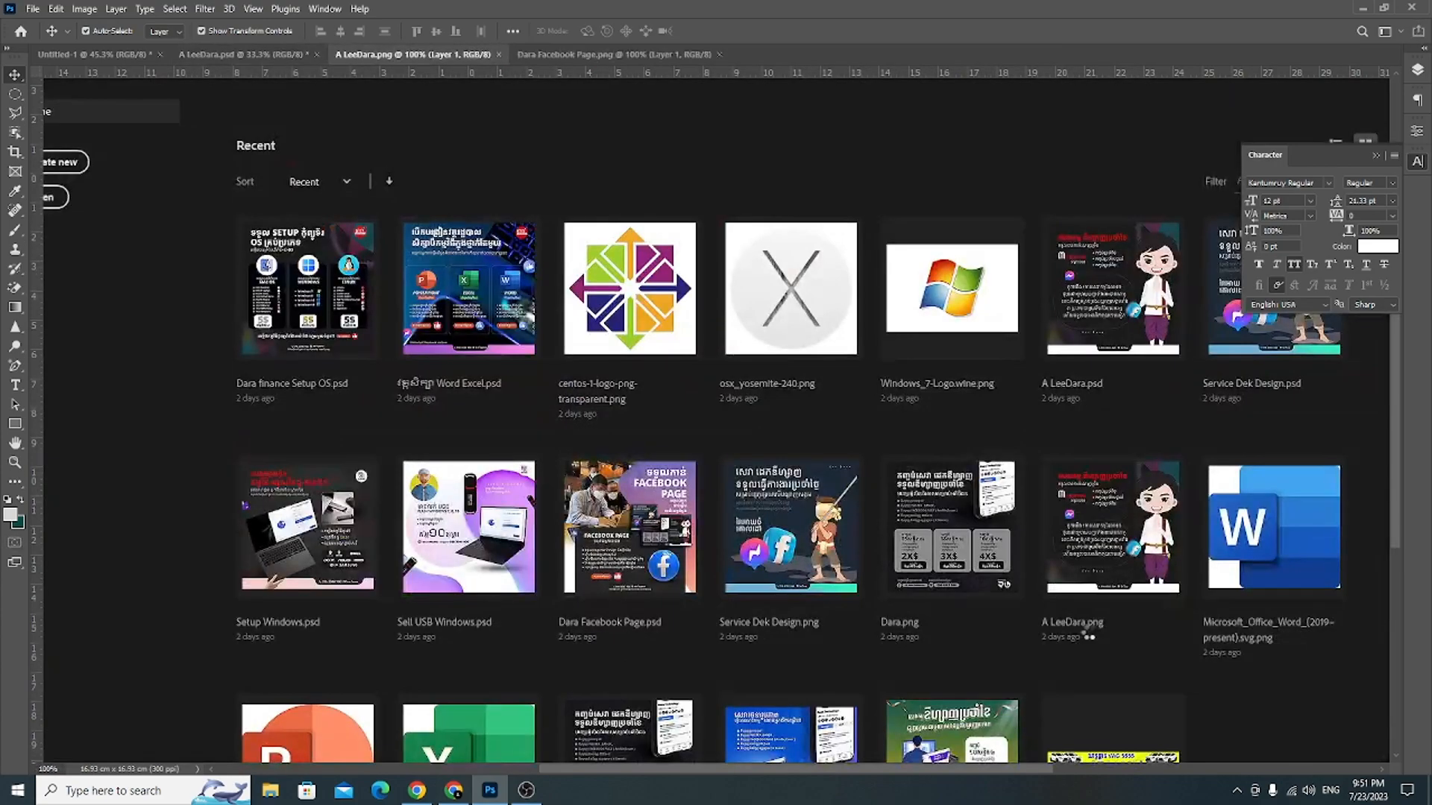
# Step: Float the opened PNG images in separate windows and bring the green poster document up behind them
pyautogui.moveTo(1042, 54); pyautogui.dragTo(821, 186)
pyautogui.moveTo(617, 54); pyautogui.dragTo(806, 208)
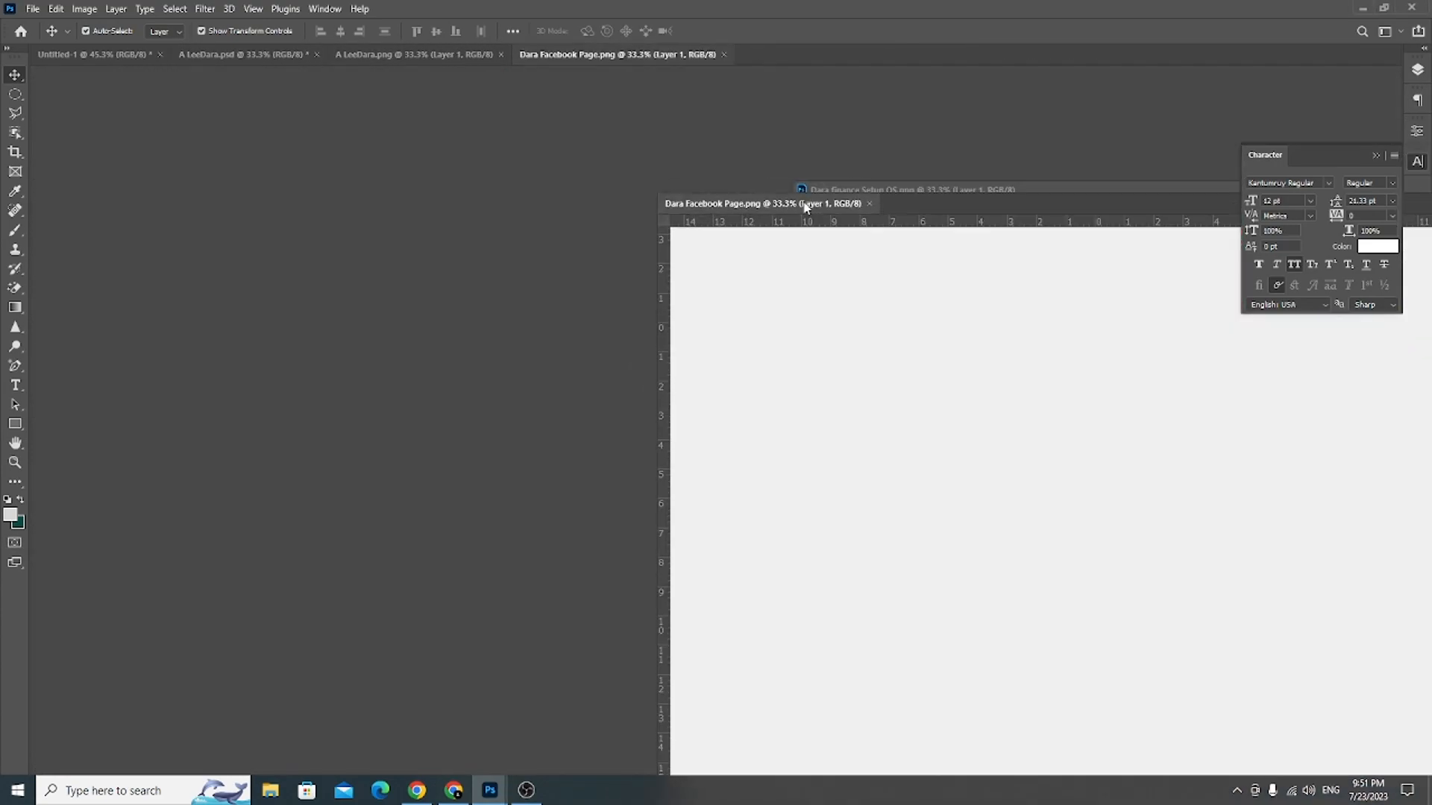
pyautogui.moveTo(414, 55); pyautogui.dragTo(745, 253)
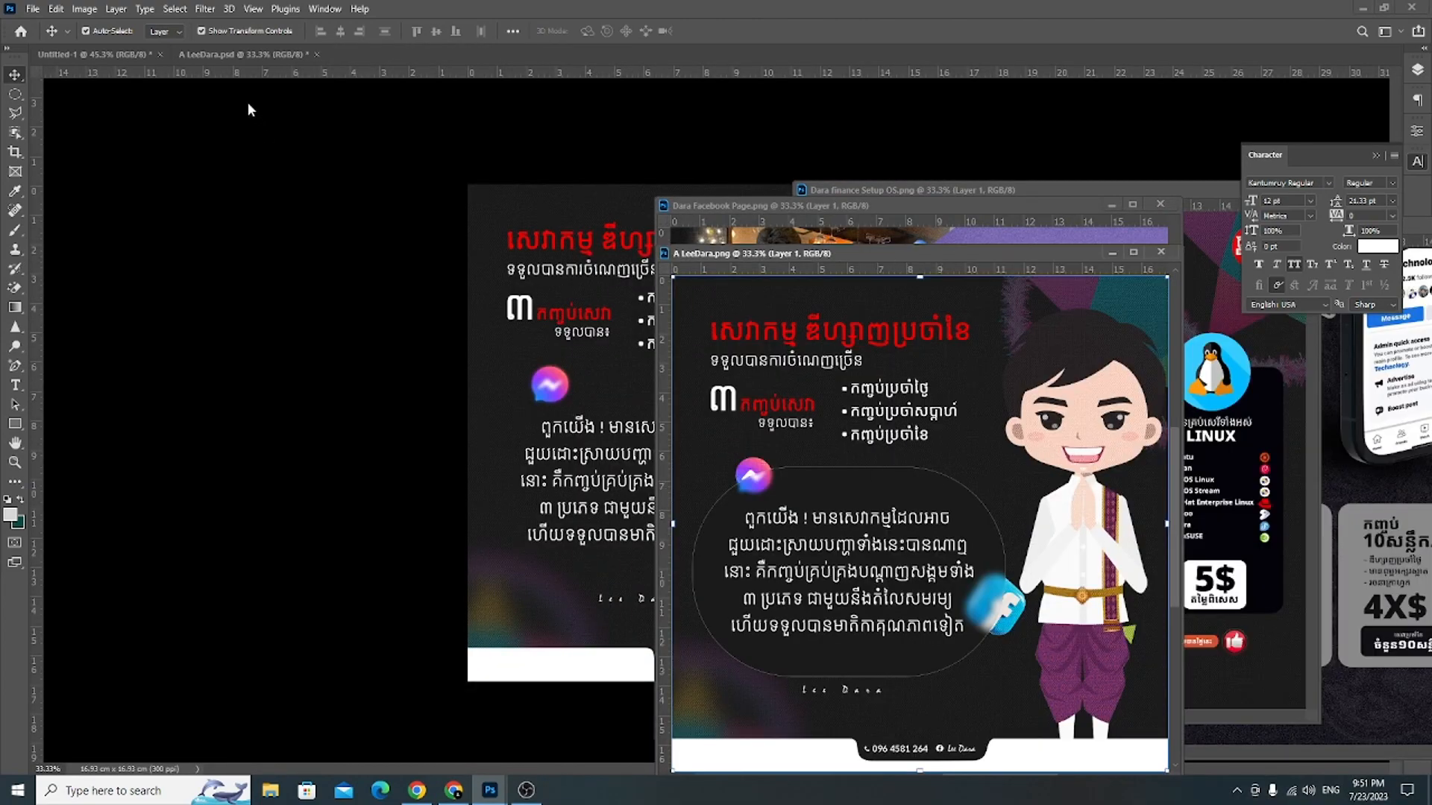
pyautogui.hotkey('ctrl', 'Tab')
# Step: Copy the black character poster image into the green poster and close its window and the Facebook Page image's window
pyautogui.moveTo(981, 490); pyautogui.dragTo(505, 294)
pyautogui.click(1158, 204)
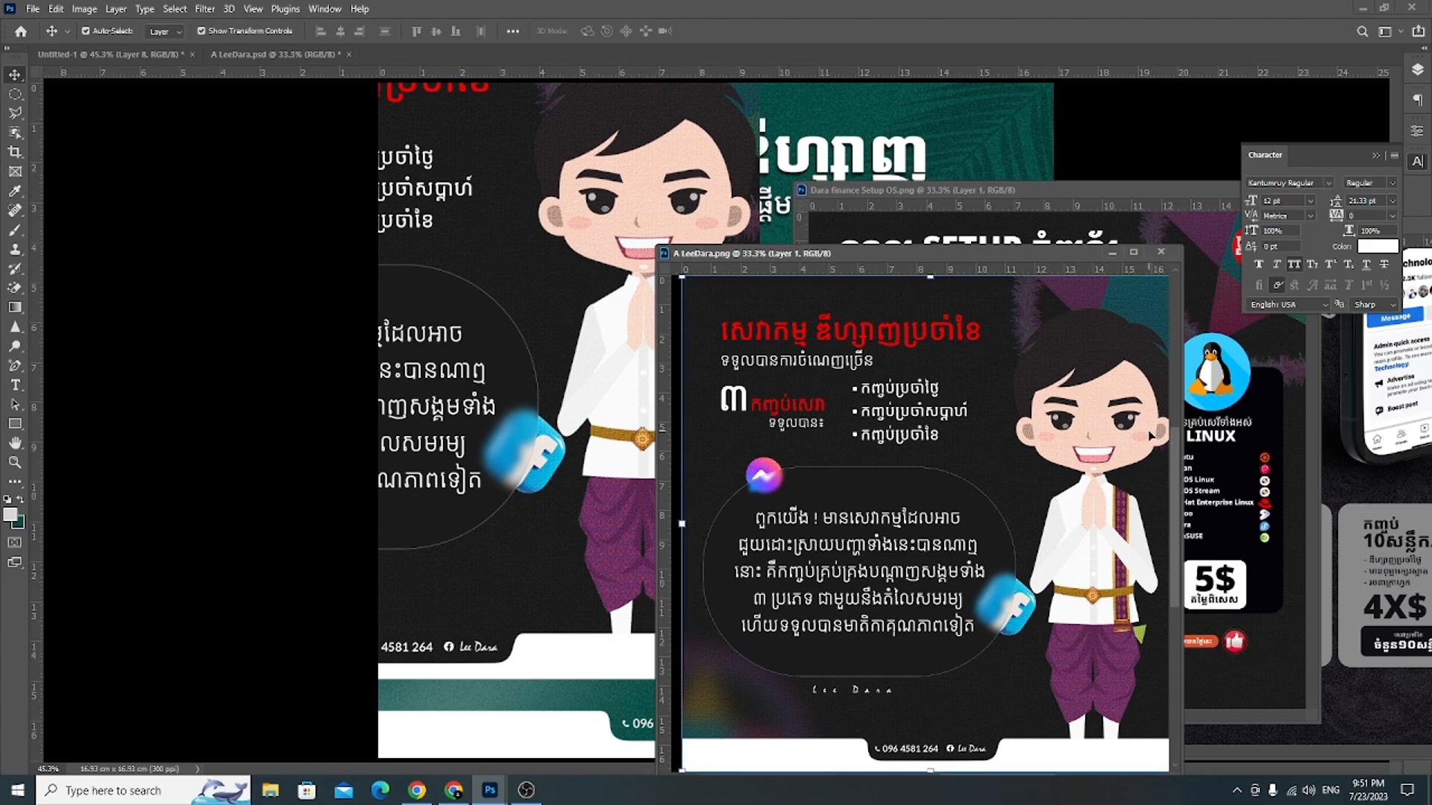
pyautogui.click(1161, 253)
# Step: Copy the Setup OS image into the green poster and close its source window
pyautogui.moveTo(1059, 447); pyautogui.dragTo(522, 373)
pyautogui.moveTo(1133, 192); pyautogui.dragTo(586, 315)
pyautogui.click(756, 312)
# Step: Copy the three-package pricing image Dara.png into the green poster and close its source window
pyautogui.moveTo(1268, 490); pyautogui.dragTo(579, 303)
pyautogui.click(1200, 245)
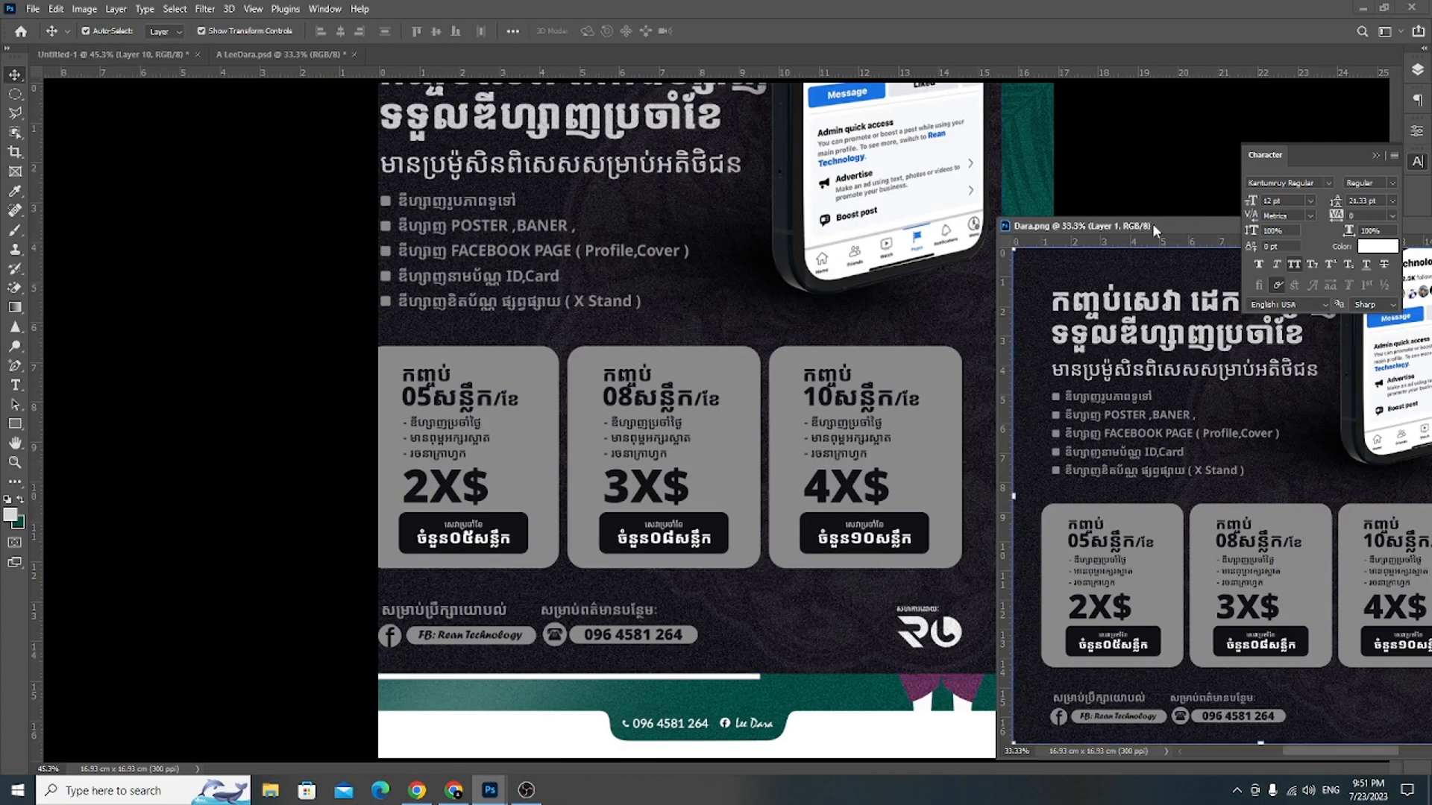
pyautogui.moveTo(1155, 226); pyautogui.dragTo(689, 292)
pyautogui.click(1046, 291)
pyautogui.moveTo(693, 390); pyautogui.dragTo(654, 392)
# Step: Reopen Dara Facebook Page.png and copy its image into the green poster
pyautogui.hotkey('ctrl', 'o')
pyautogui.doubleClick(834, 192)
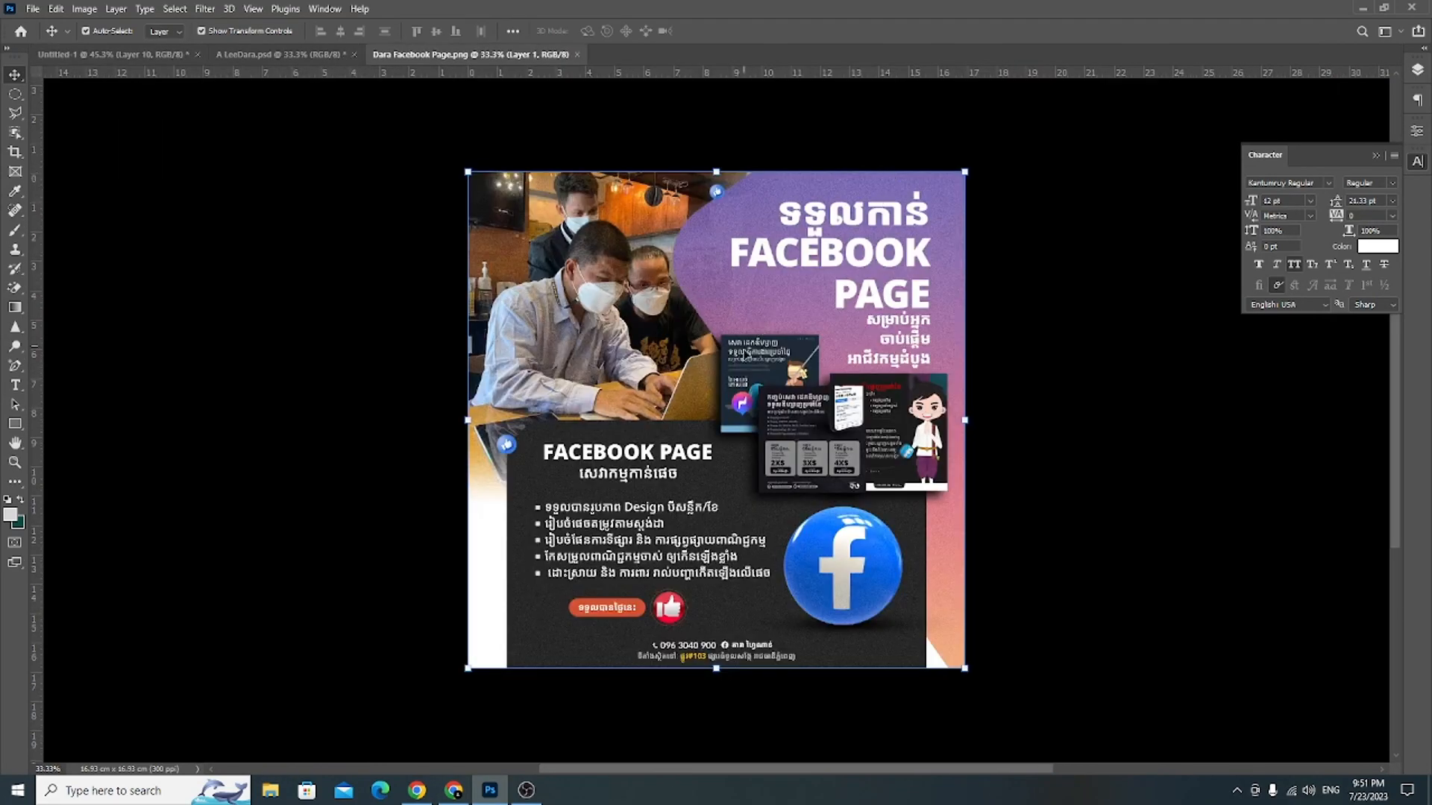
pyautogui.click(144, 51)
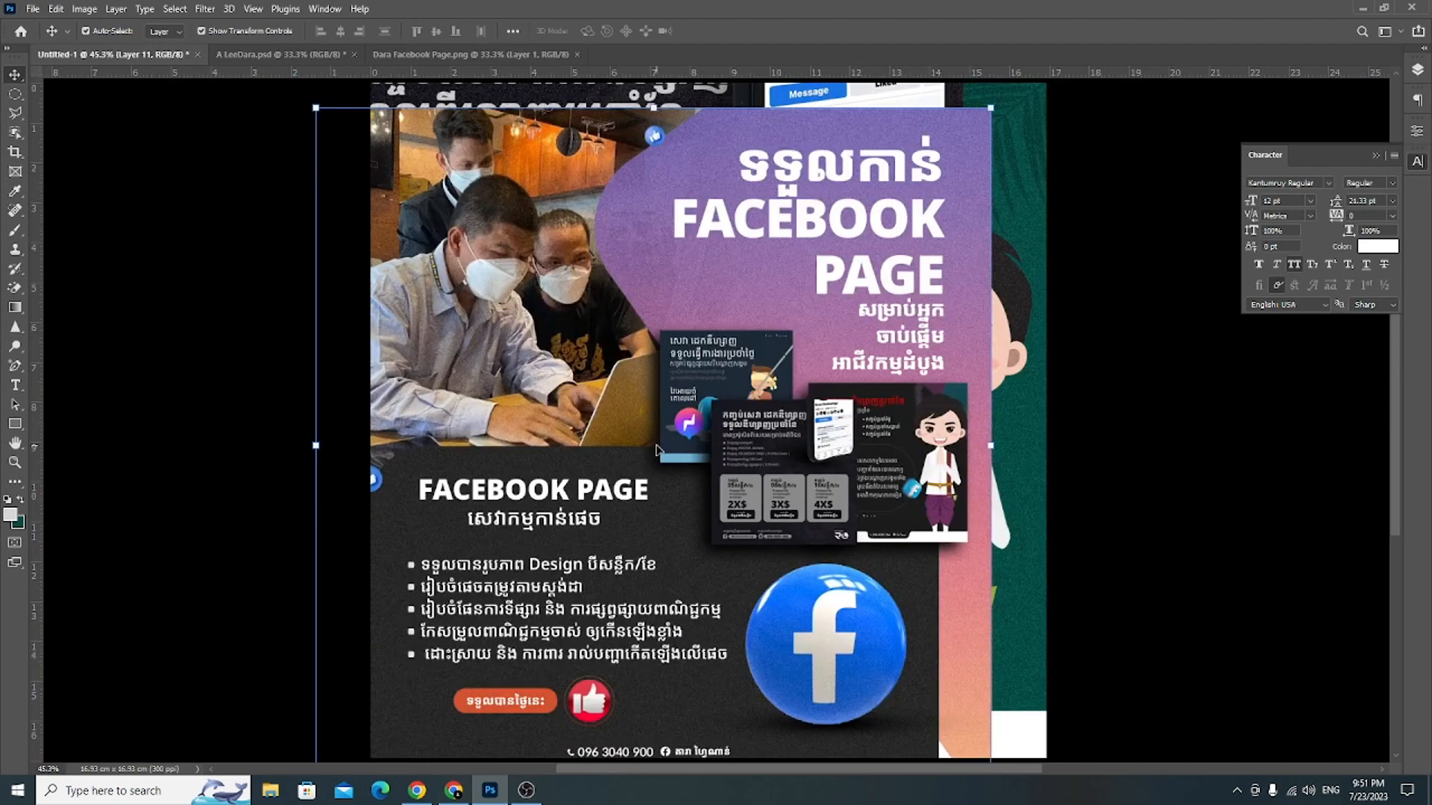
# Step: Scale Layers 8 to 11 together to about 14% and place them between the package card and the character
pyautogui.click(1419, 71)
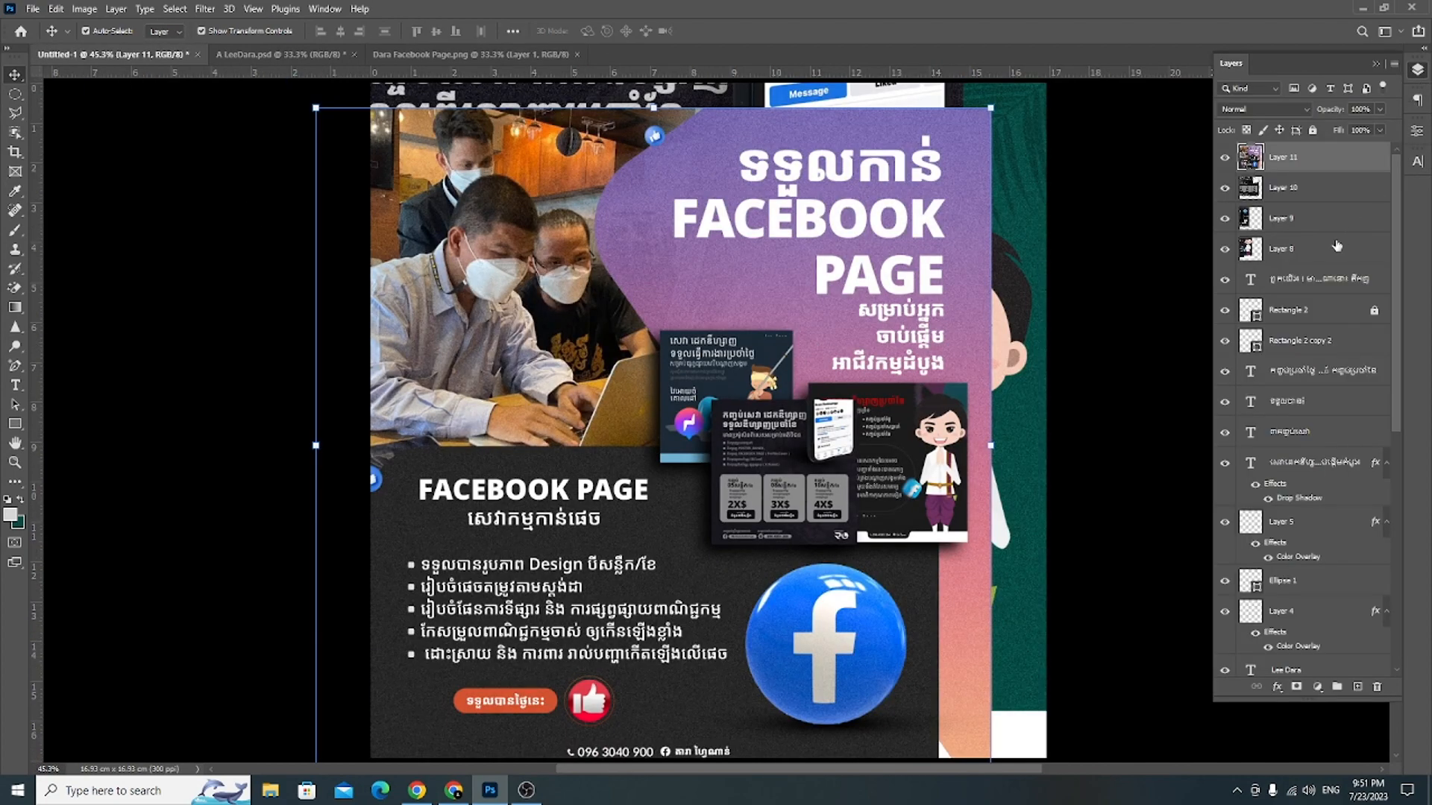
pyautogui.keyDown('shift'); pyautogui.click(1313, 252); pyautogui.keyUp('shift')
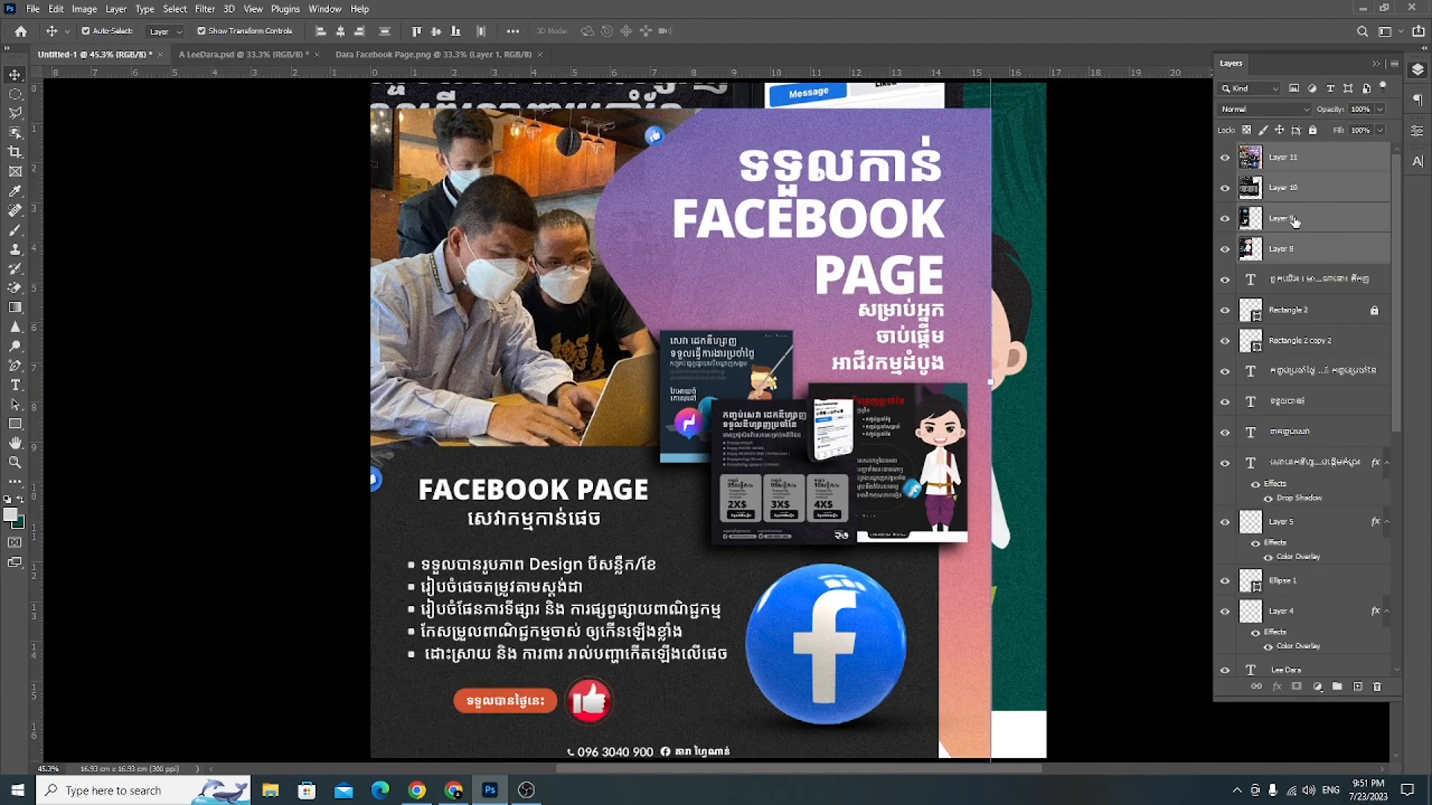
pyautogui.moveTo(991, 396); pyautogui.dragTo(768, 505)
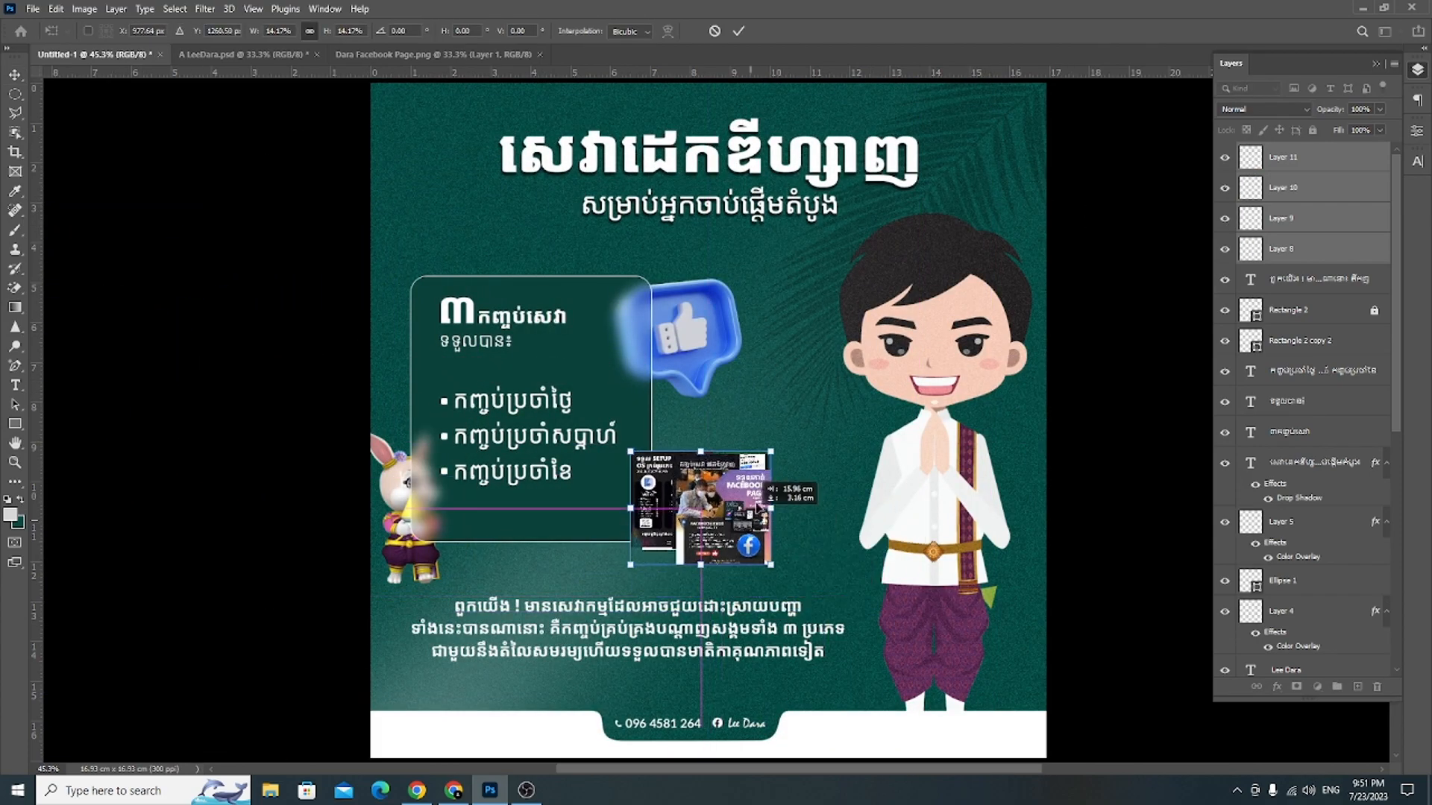
pyautogui.press('Return')
# Step: Spread the four small sample images side by side in a row across the package card's lower edge
pyautogui.scroll(3, 708, 414)
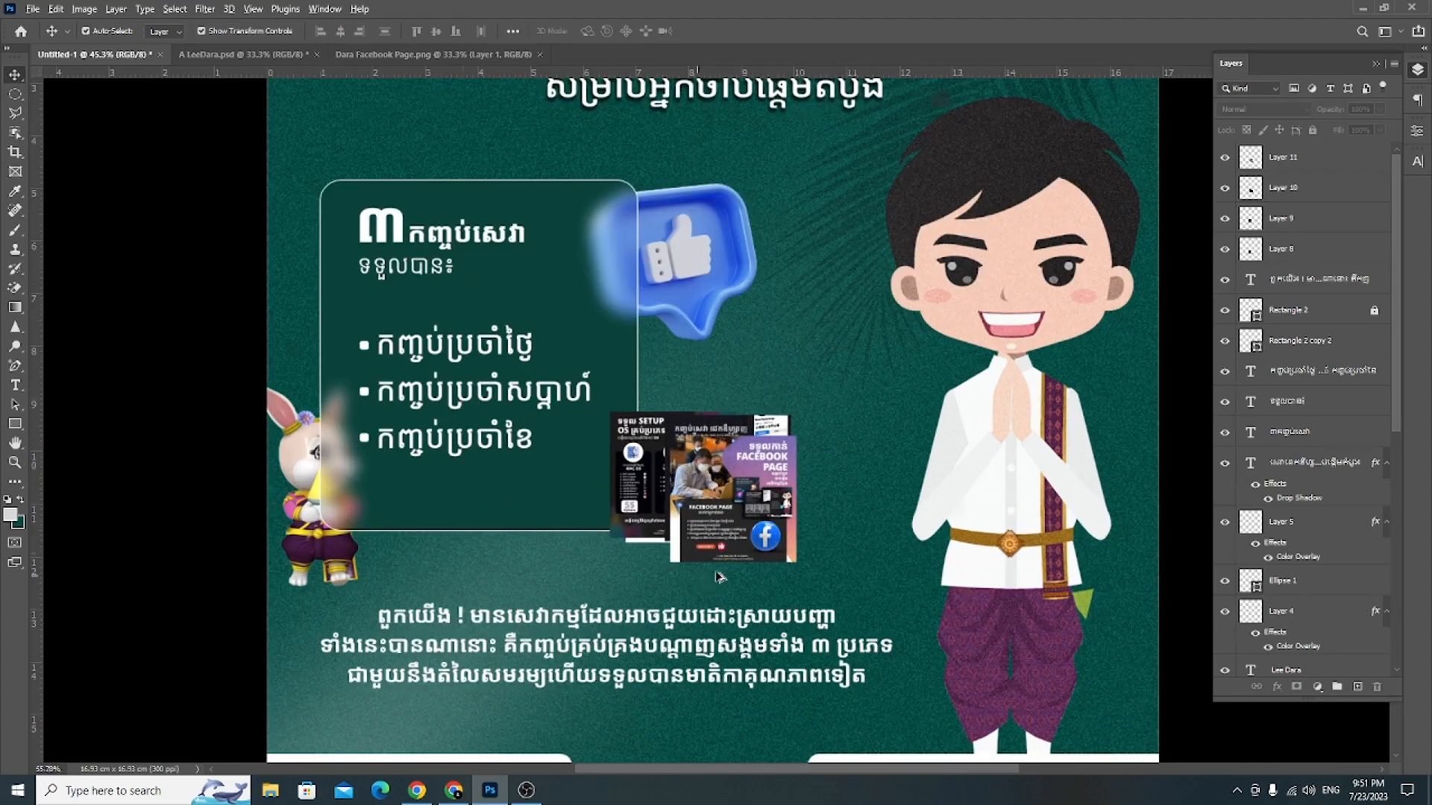
pyautogui.moveTo(710, 410); pyautogui.dragTo(749, 439)
pyautogui.moveTo(641, 404); pyautogui.dragTo(495, 436)
pyautogui.moveTo(632, 387); pyautogui.dragTo(597, 411)
pyautogui.scroll(-3, 727, 423)
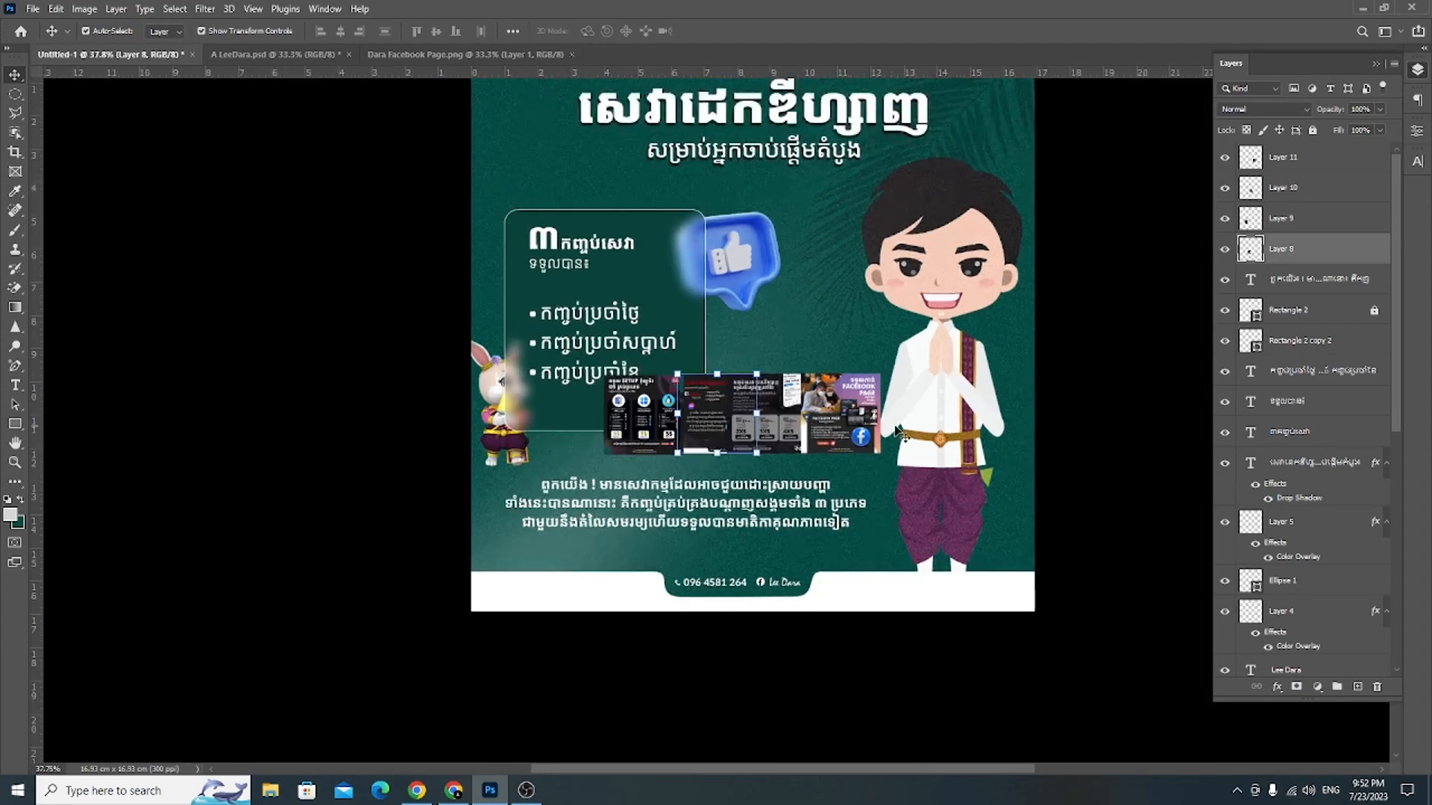
pyautogui.scroll(2, 1133, 512)
# Step: Rearrange the four sample images into a staggered, overlapping cluster between the package card and the character
pyautogui.moveTo(696, 367); pyautogui.dragTo(675, 213)
pyautogui.moveTo(632, 316); pyautogui.dragTo(740, 246)
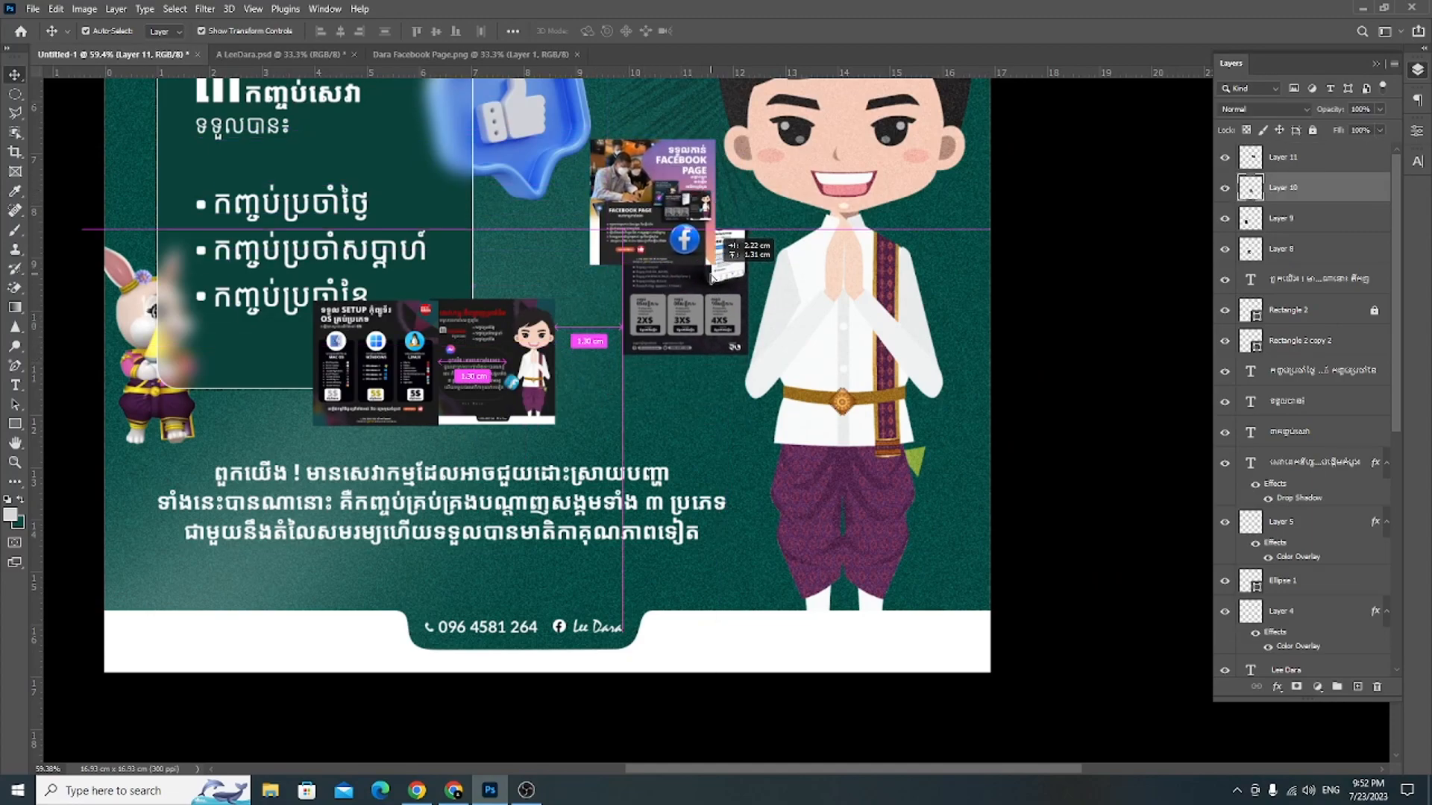
pyautogui.moveTo(529, 342); pyautogui.dragTo(568, 282)
pyautogui.moveTo(408, 373); pyautogui.dragTo(635, 354)
pyautogui.scroll(-2, 983, 444)
pyautogui.scroll(4, 983, 445)
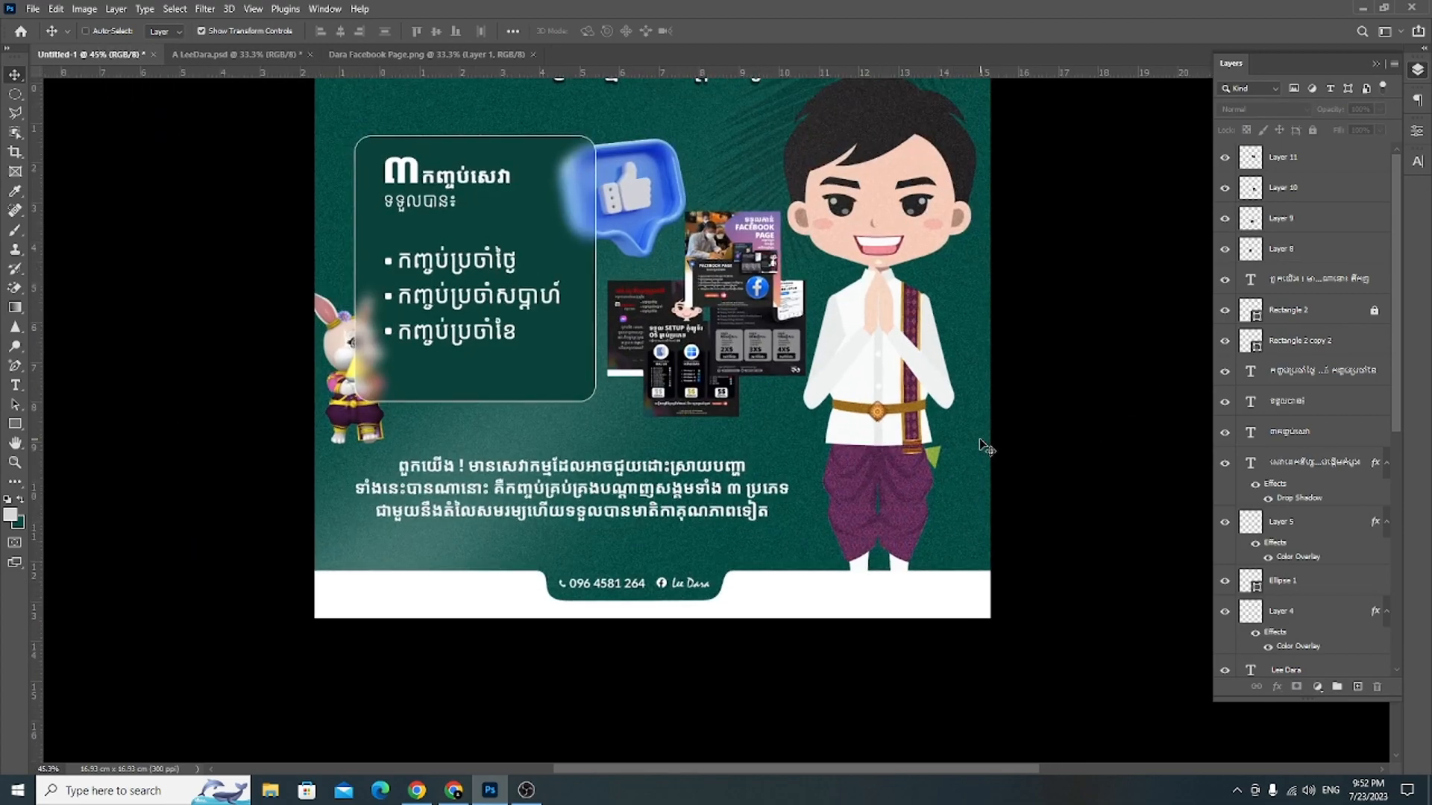
pyautogui.scroll(-2, 986, 436)
pyautogui.scroll(-3, 986, 431)
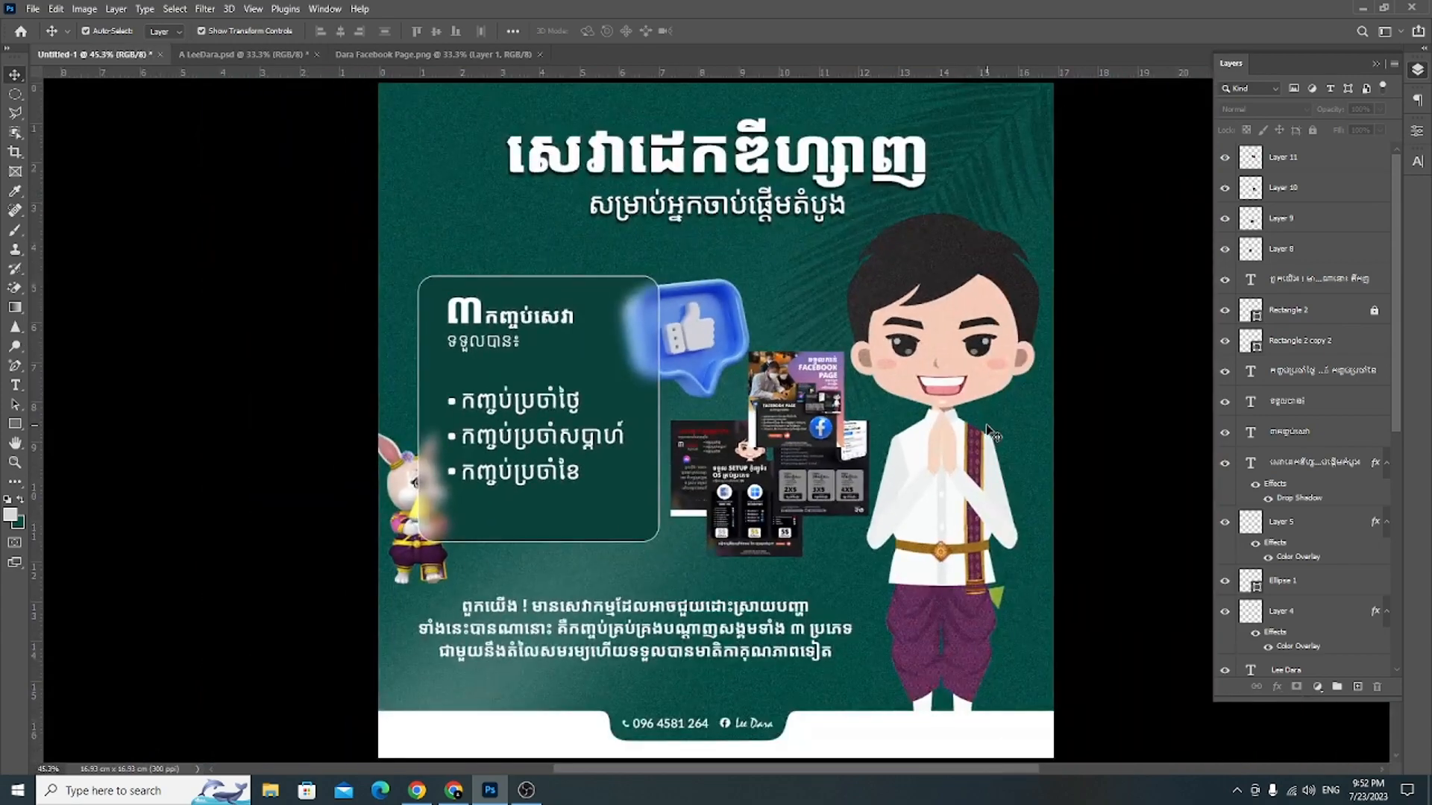
# Step: Delete the Layer 10 price sample and space out the Facebook Page and Setup samples between the package card and the character
pyautogui.moveTo(742, 412); pyautogui.dragTo(755, 370)
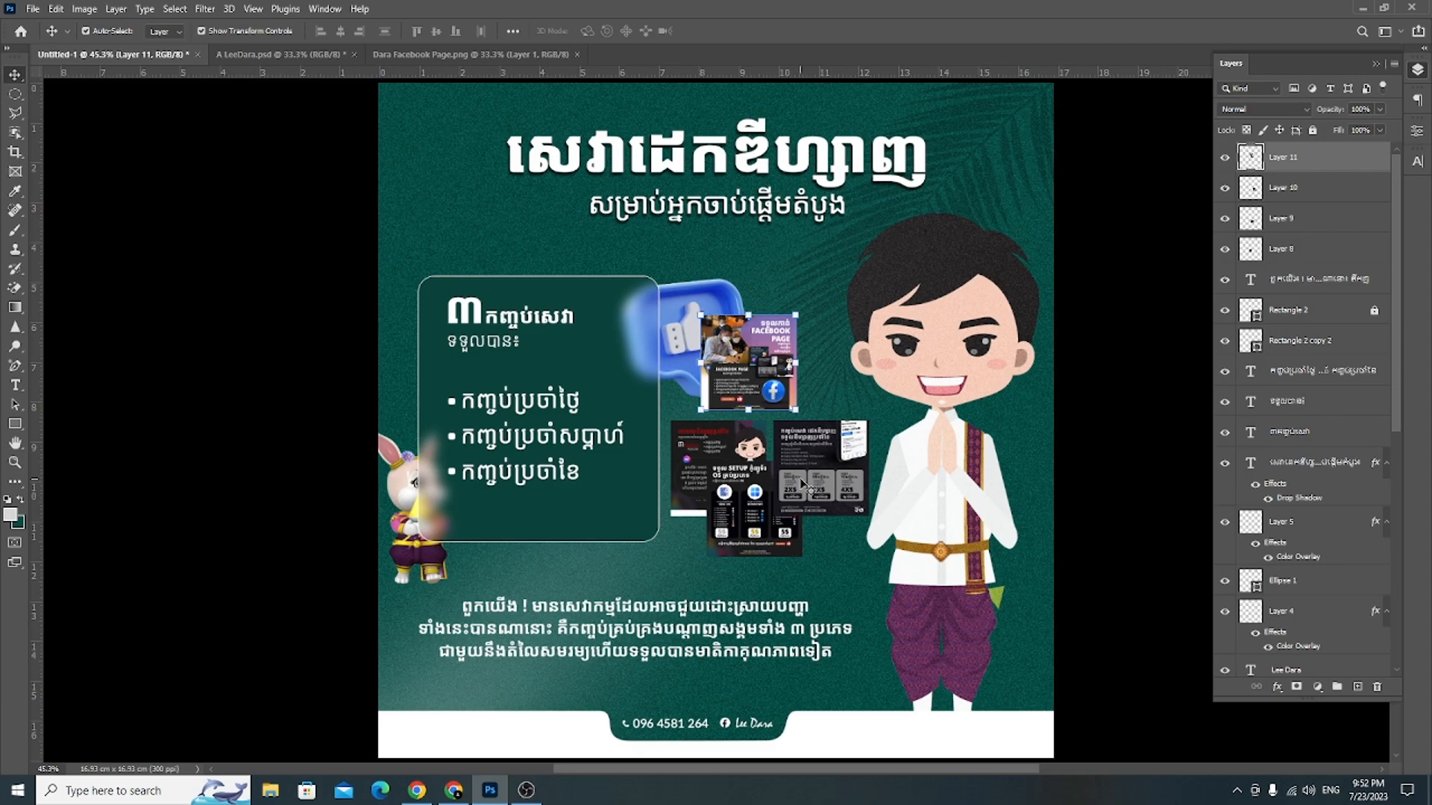
pyautogui.click(757, 524)
pyautogui.click(839, 469)
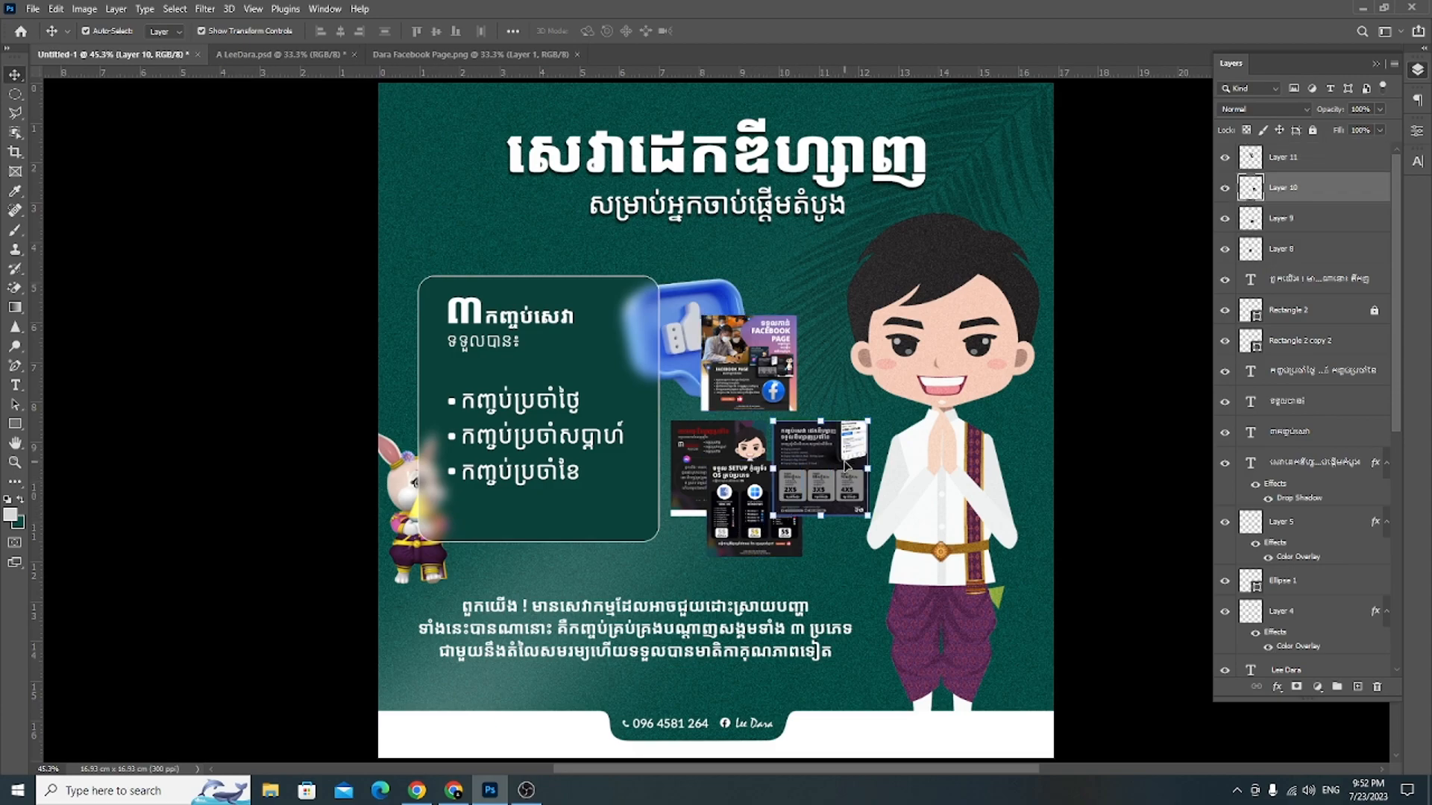
pyautogui.press('Delete')
pyautogui.moveTo(792, 526); pyautogui.dragTo(835, 510)
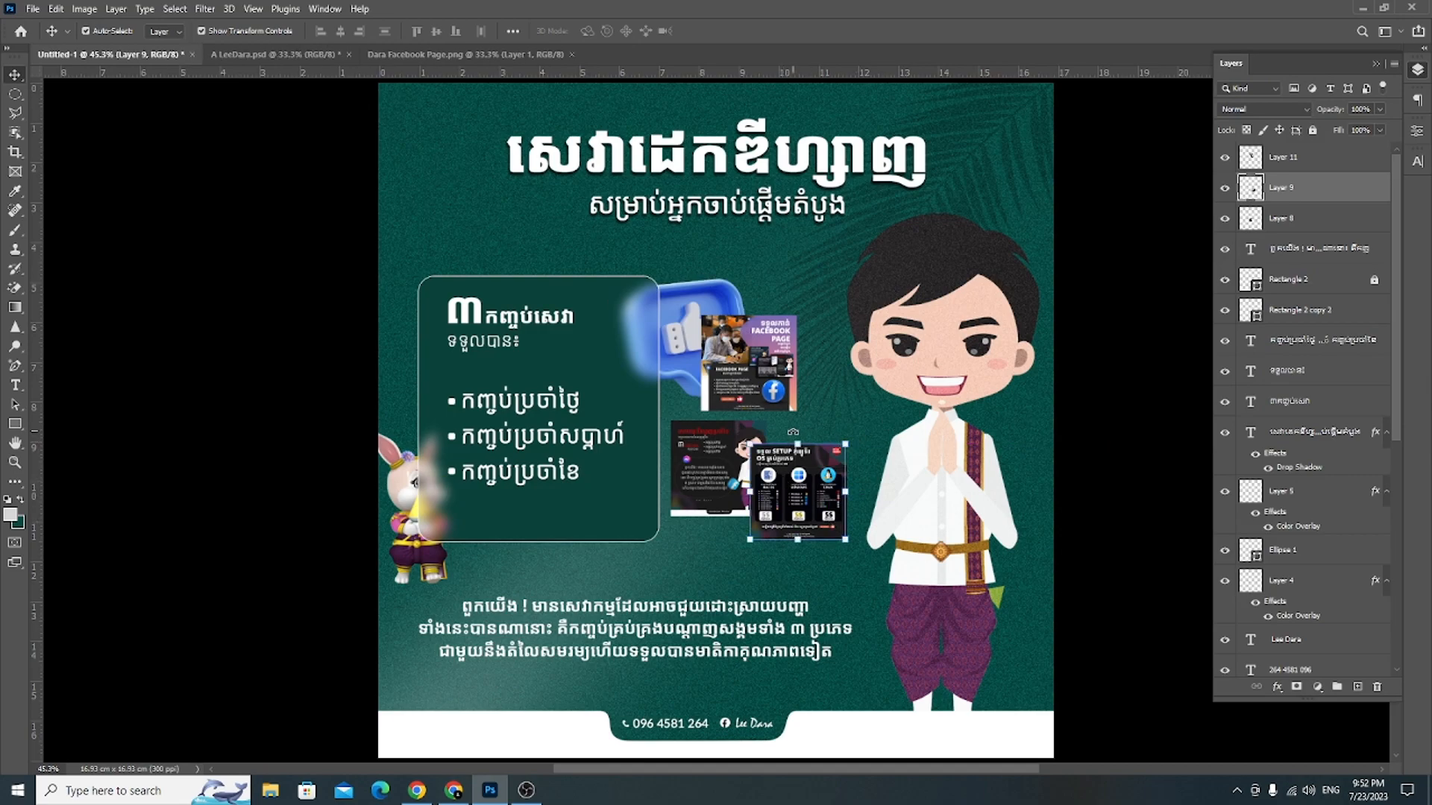
# Step: Warp the Layer 9 Setup sample so its sides curve like bent paper, and place it lower beside the character
pyautogui.click(792, 439)
pyautogui.rightClick(796, 484)
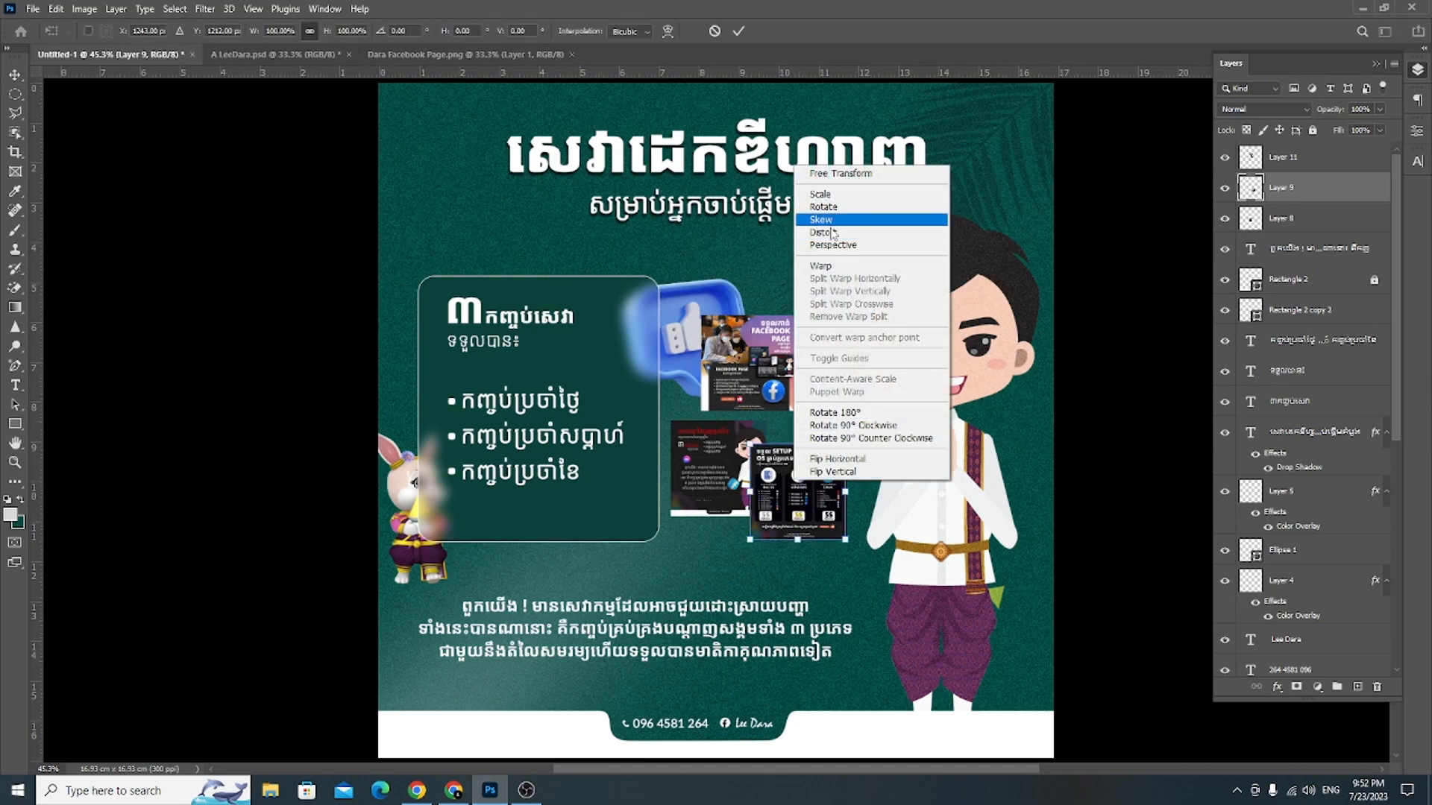
pyautogui.click(823, 266)
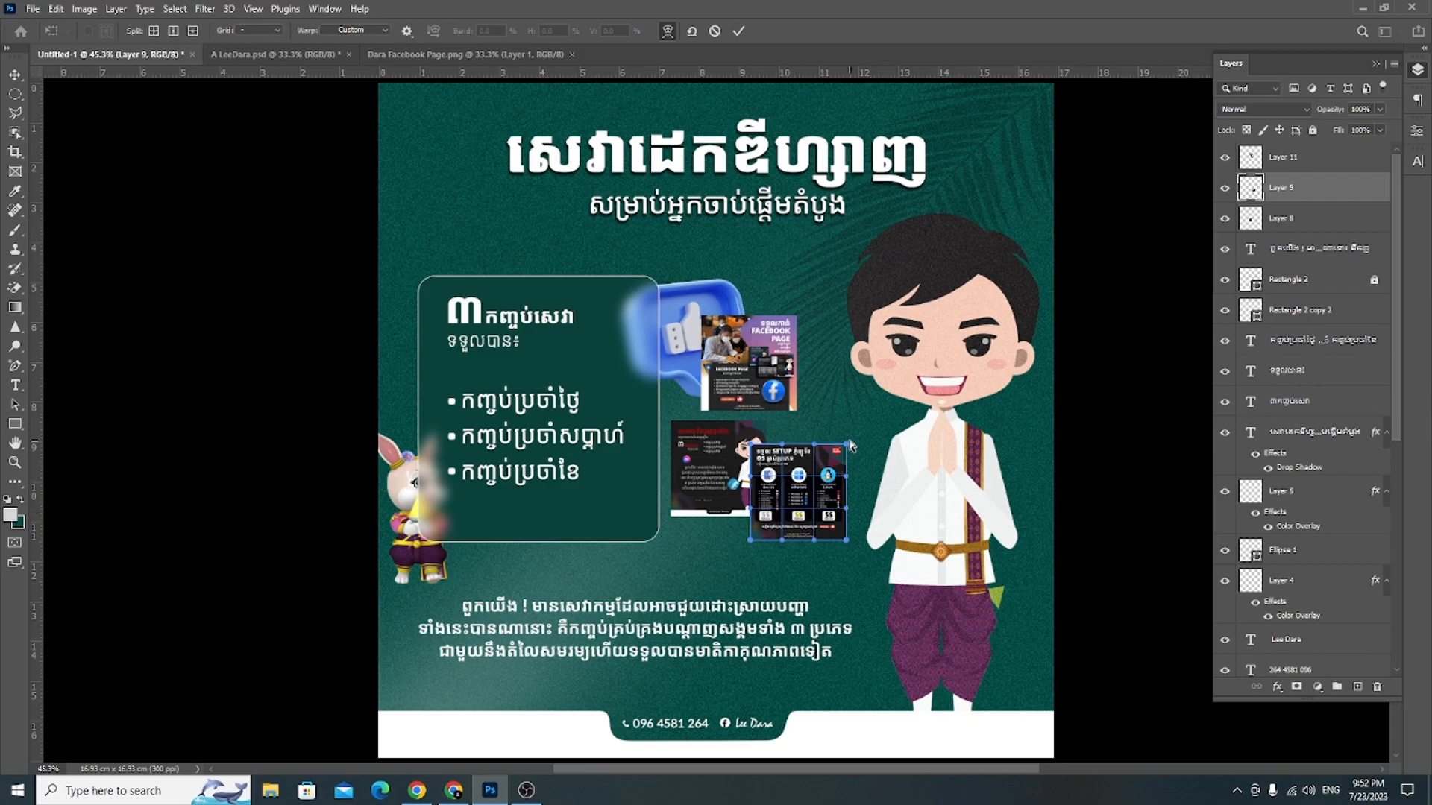
pyautogui.moveTo(860, 442); pyautogui.dragTo(848, 446)
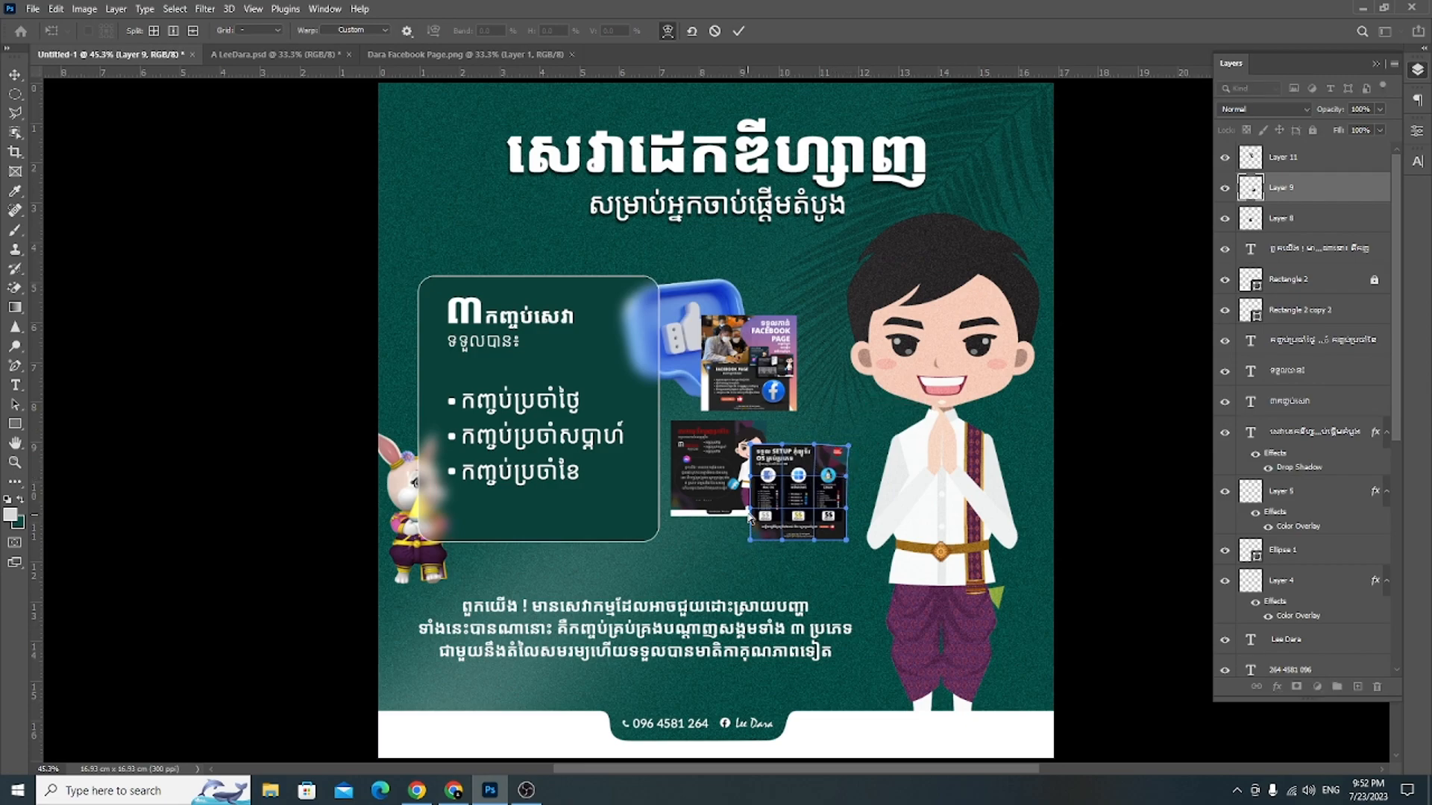
pyautogui.moveTo(757, 515); pyautogui.dragTo(879, 510)
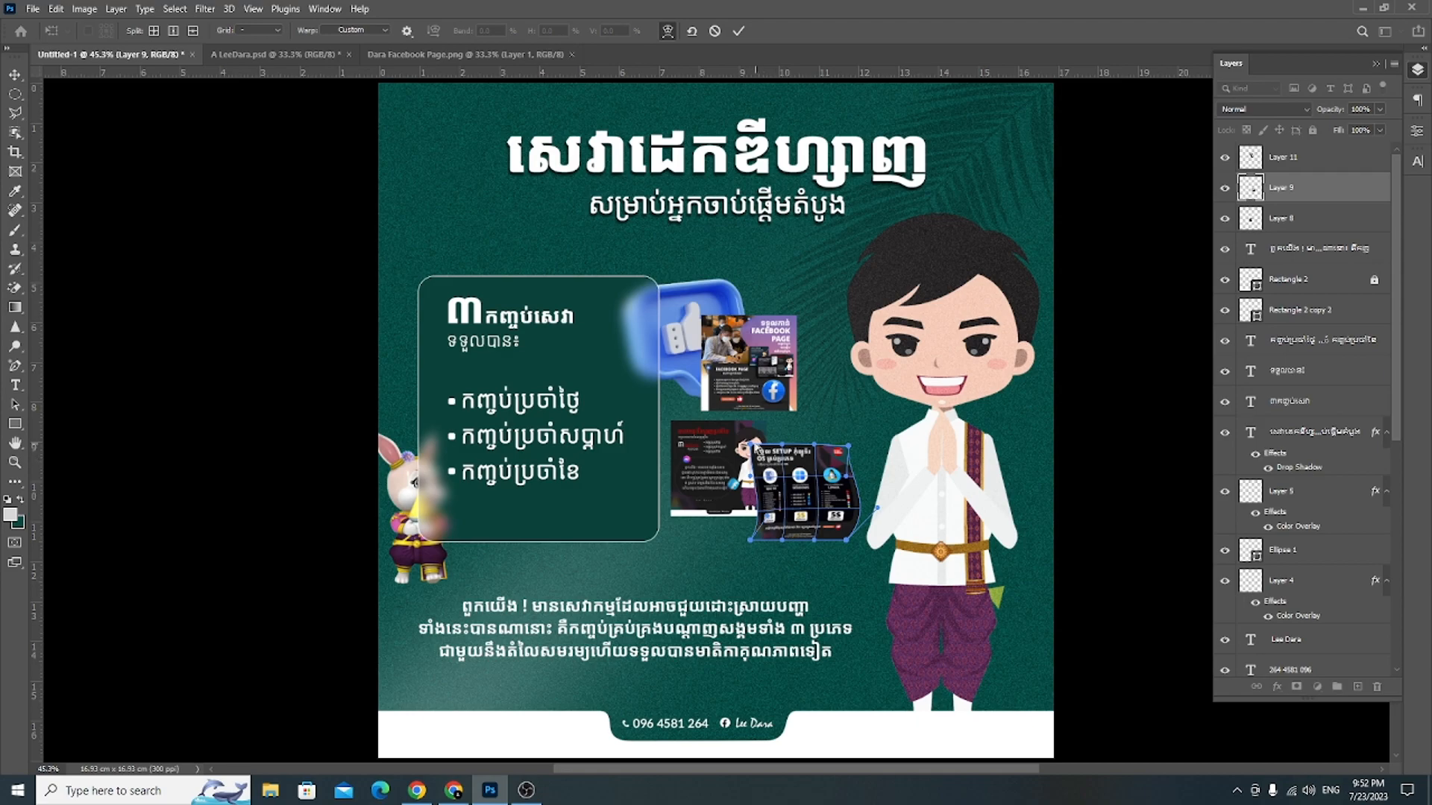
pyautogui.moveTo(753, 447); pyautogui.dragTo(753, 444)
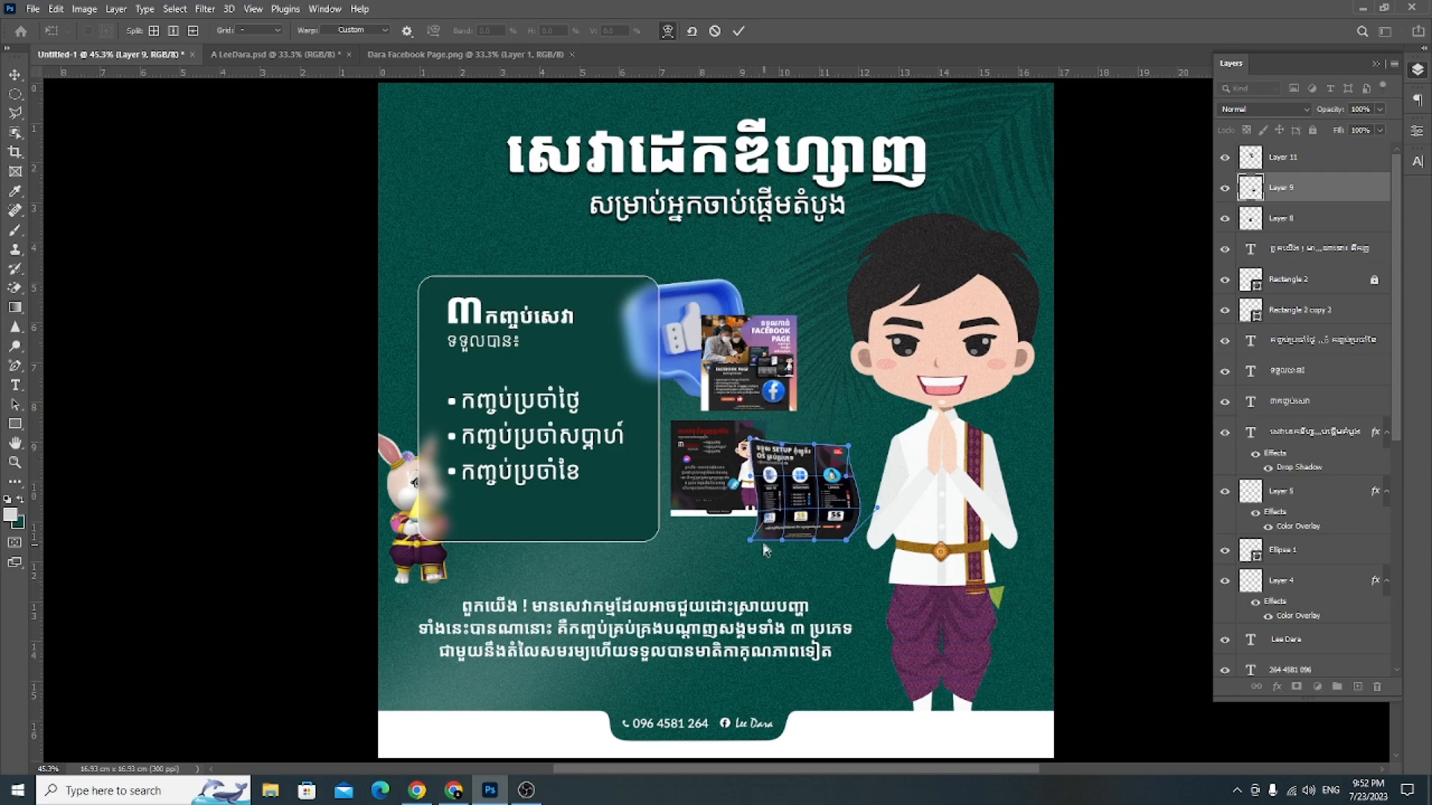
pyautogui.moveTo(751, 539); pyautogui.dragTo(749, 541)
pyautogui.moveTo(844, 538); pyautogui.dragTo(844, 542)
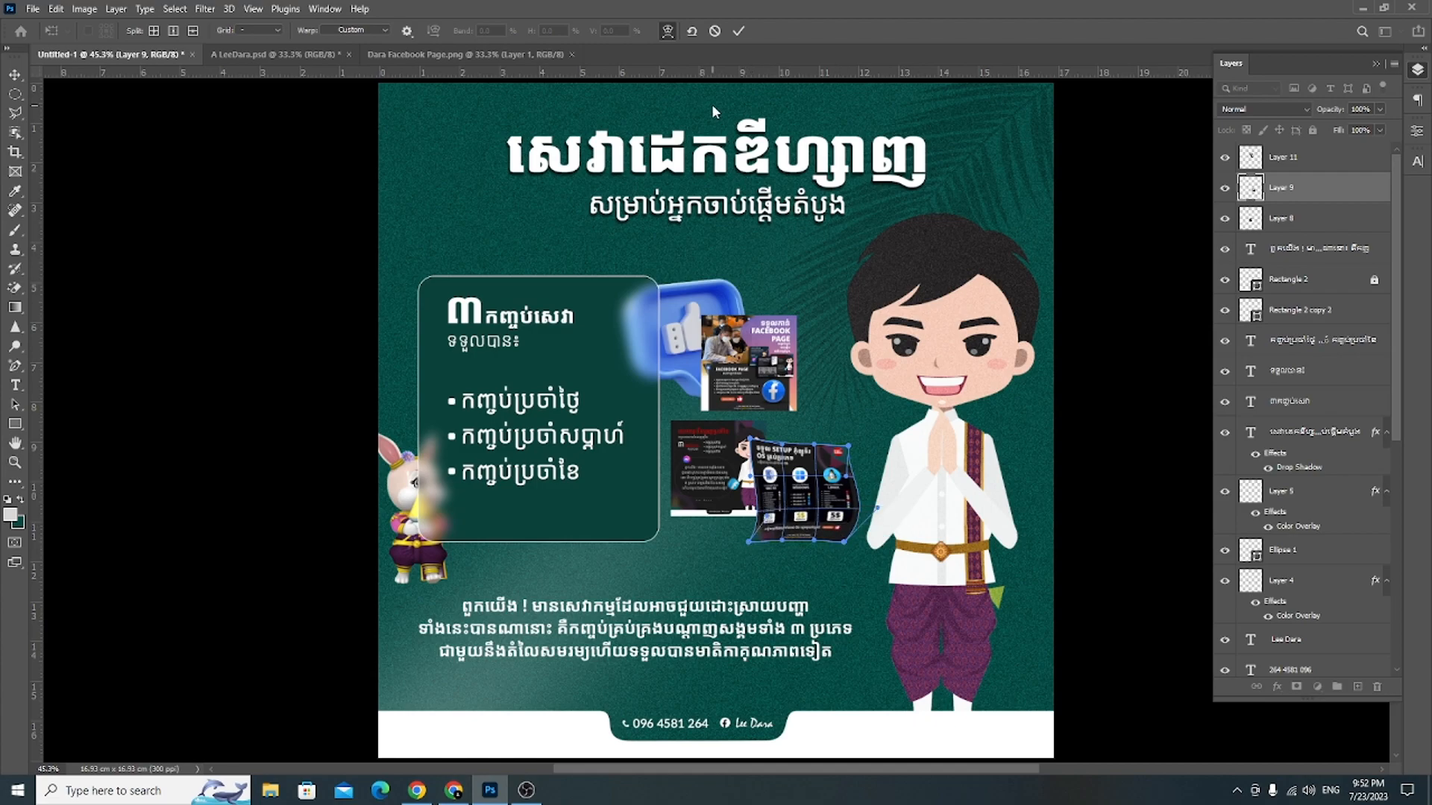
pyautogui.click(738, 31)
pyautogui.click(1115, 502)
pyautogui.moveTo(759, 494); pyautogui.dragTo(752, 525)
# Step: Add a drop shadow to the Setup sample with a 155° angle, 14 px distance and 2 px size
pyautogui.click(1276, 686)
pyautogui.click(1301, 696)
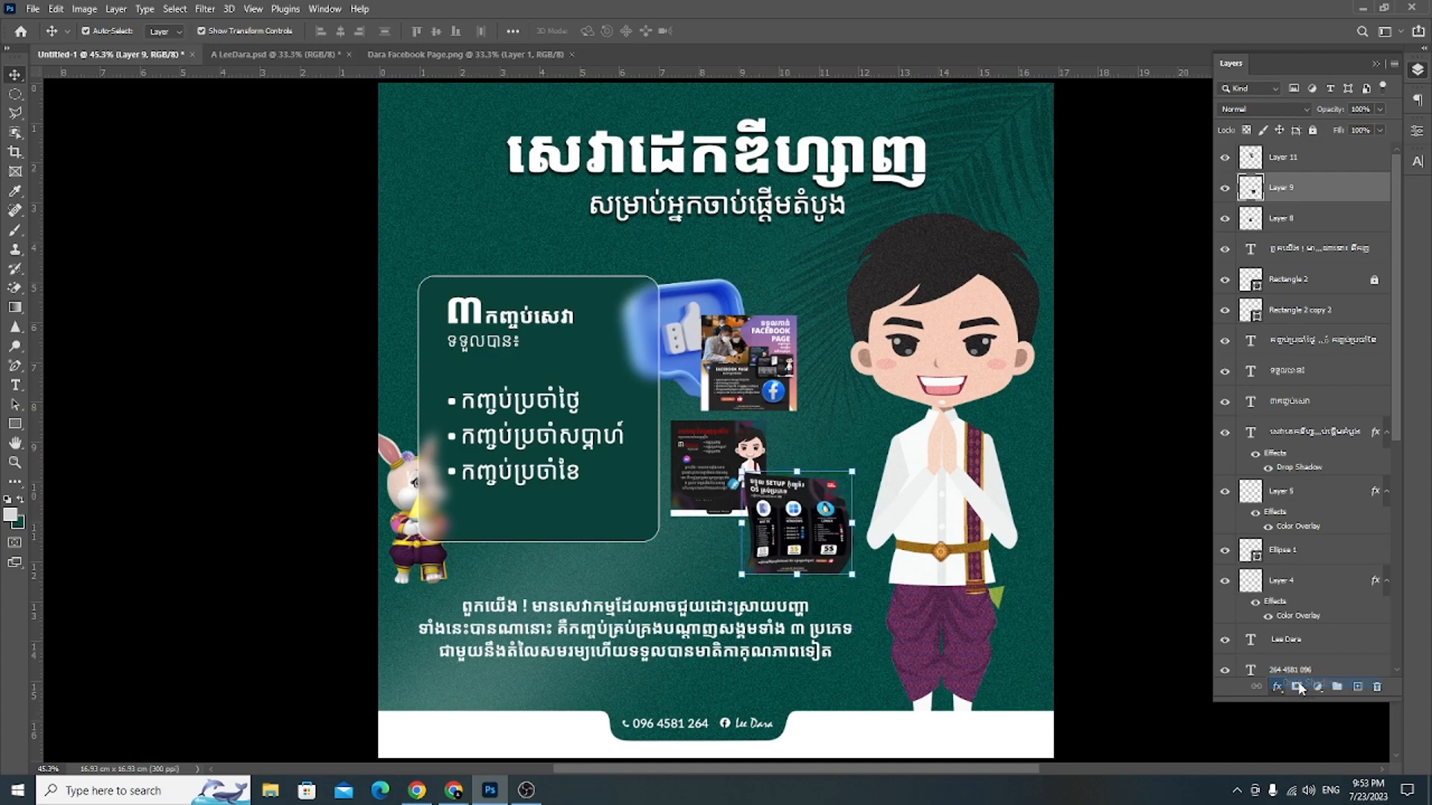
pyautogui.moveTo(893, 261); pyautogui.dragTo(1168, 136)
pyautogui.moveTo(824, 554); pyautogui.dragTo(838, 562)
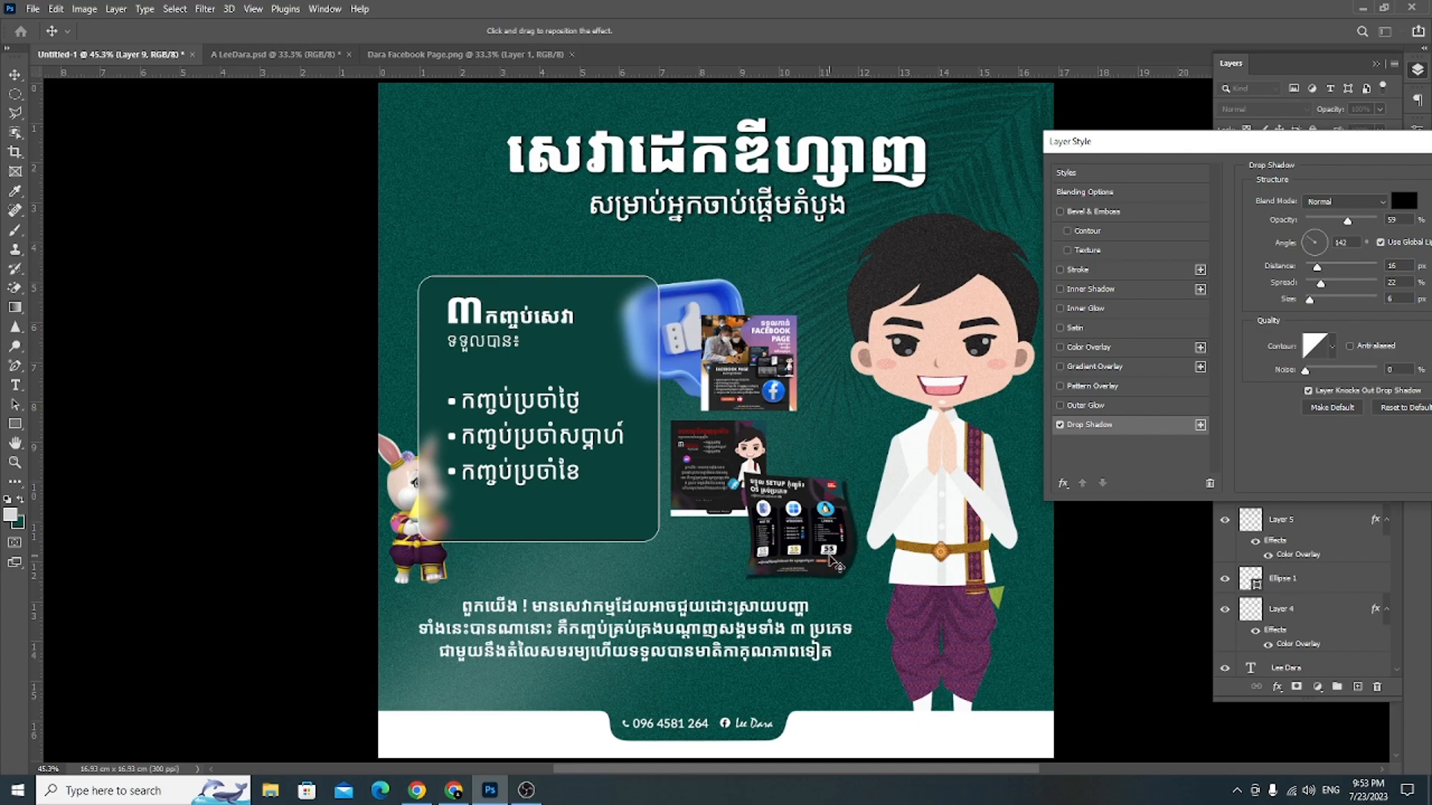
pyautogui.moveTo(1309, 302); pyautogui.dragTo(1300, 307)
pyautogui.click(1306, 304)
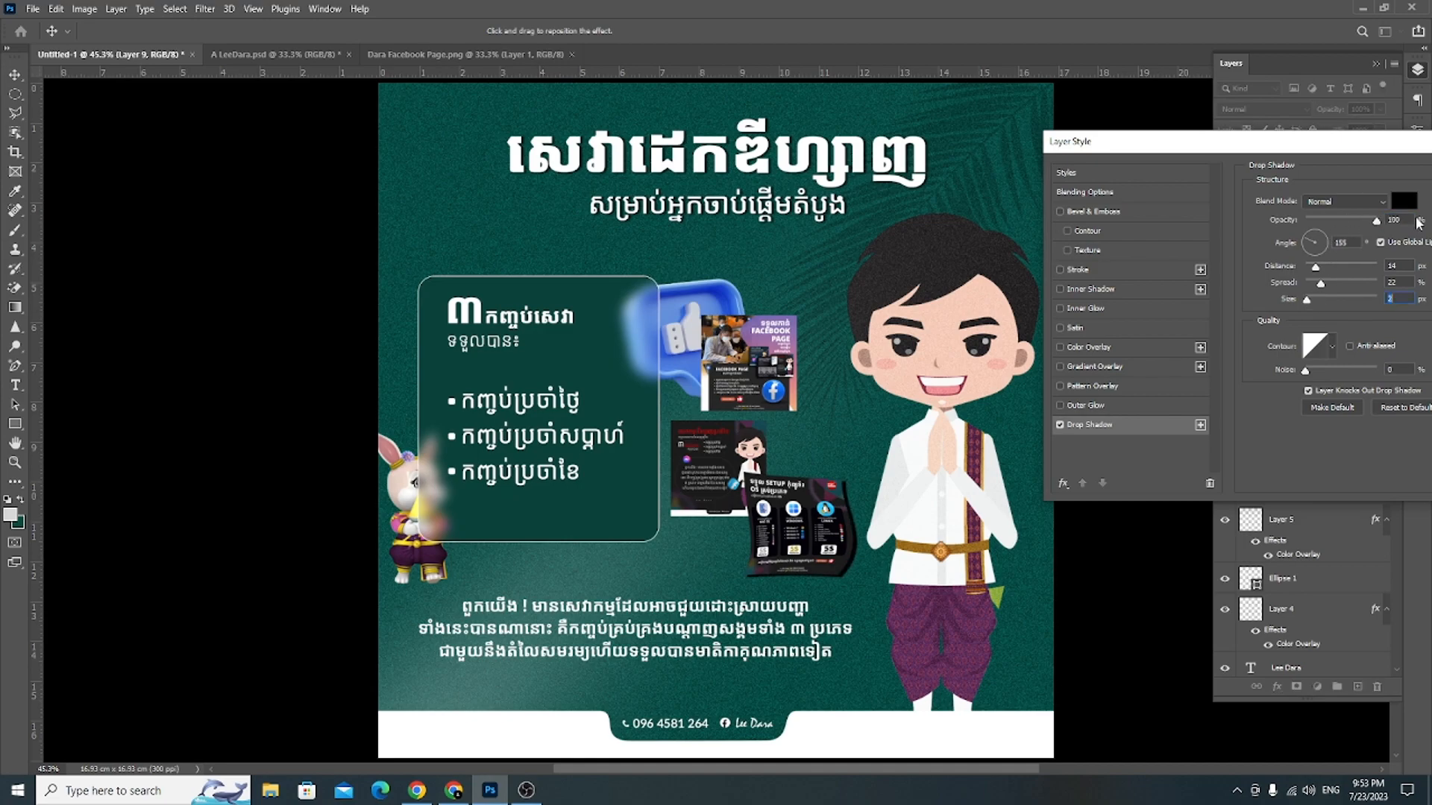
# Step: Make the Setup sample's drop shadow white (#ffffff) at 71% opacity and apply the layer style
pyautogui.moveTo(1376, 221); pyautogui.dragTo(1337, 221)
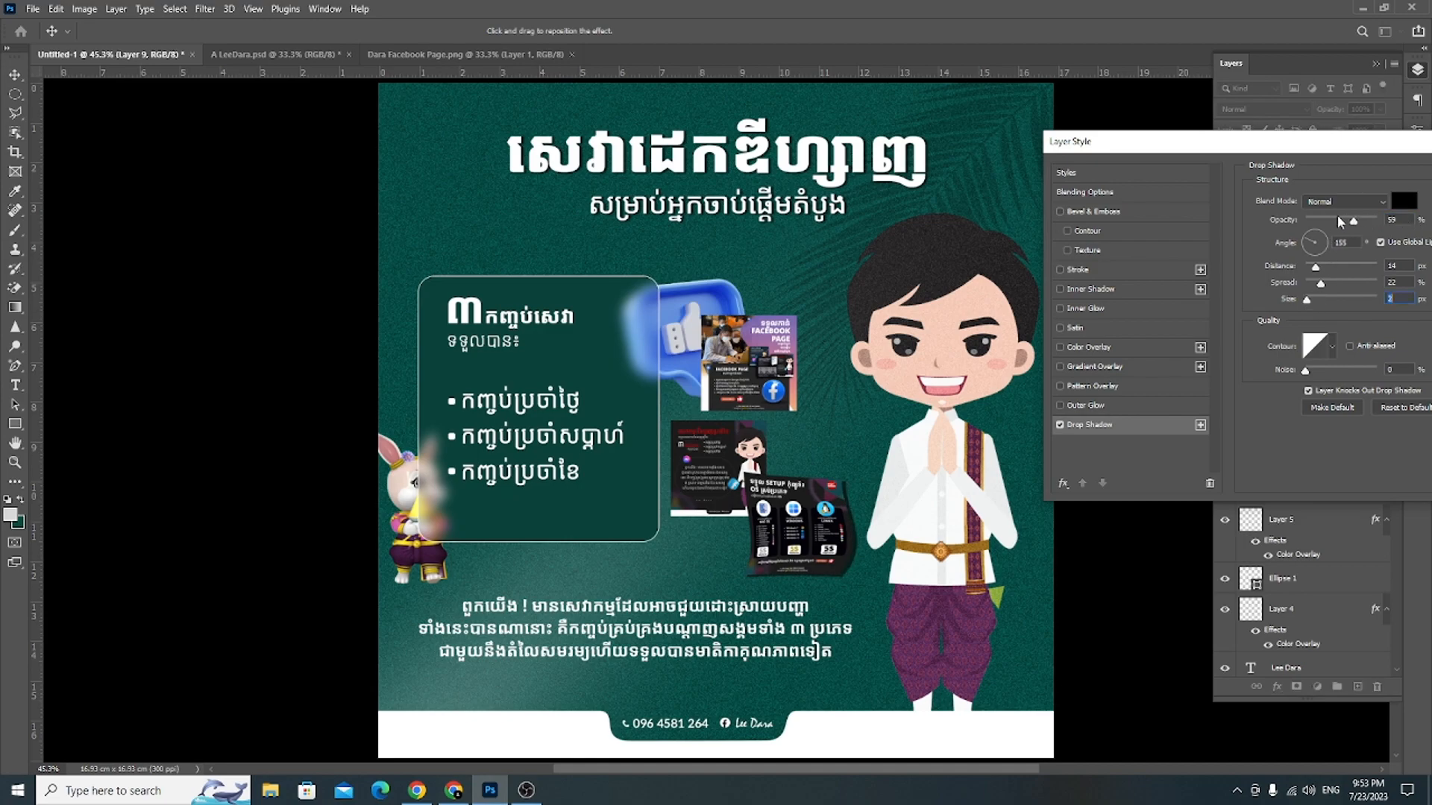
pyautogui.click(1404, 200)
pyautogui.click(939, 307)
pyautogui.moveTo(940, 307); pyautogui.dragTo(1006, 303)
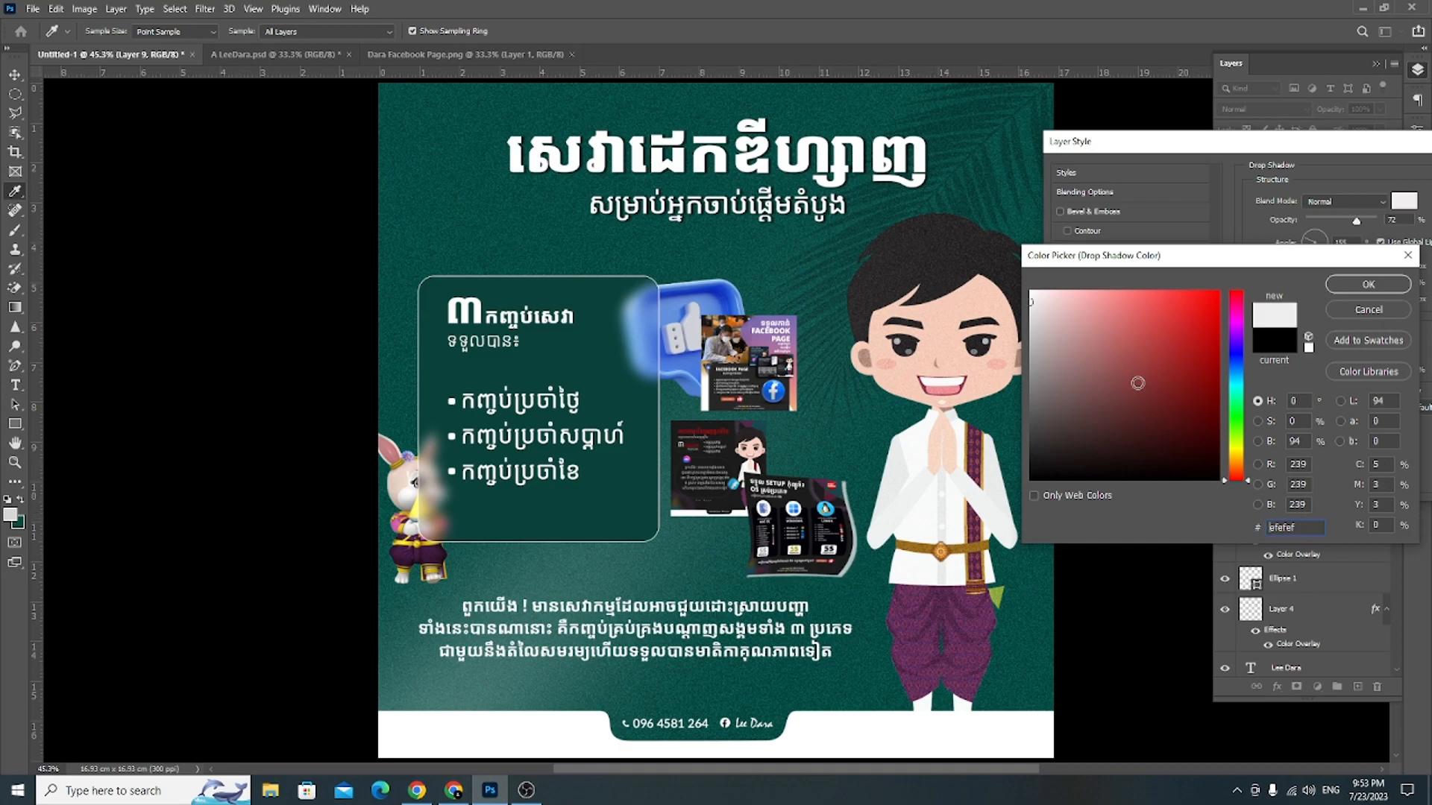
pyautogui.moveTo(1063, 393); pyautogui.dragTo(999, 284)
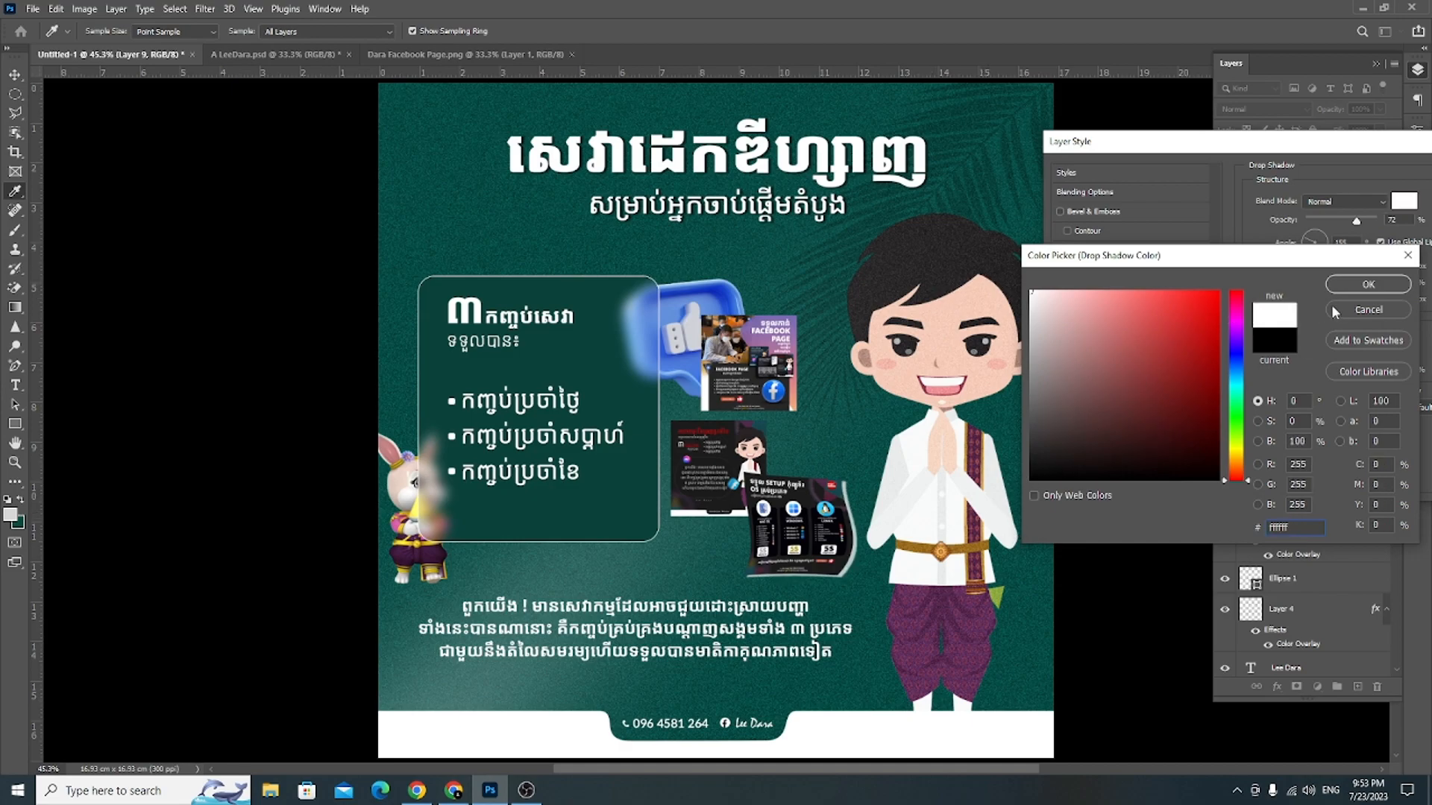
pyautogui.click(1353, 284)
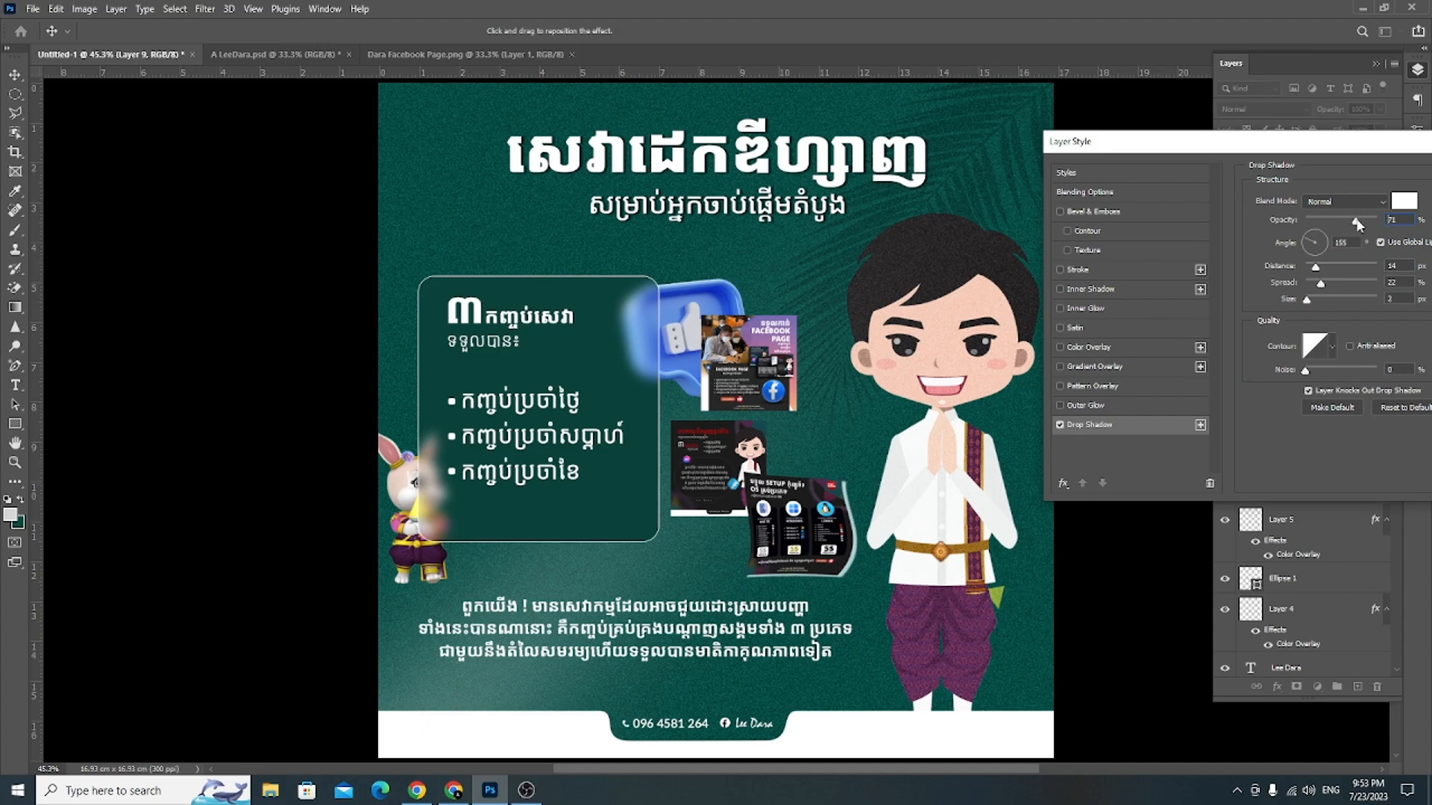
pyautogui.moveTo(1370, 153); pyautogui.dragTo(951, 474)
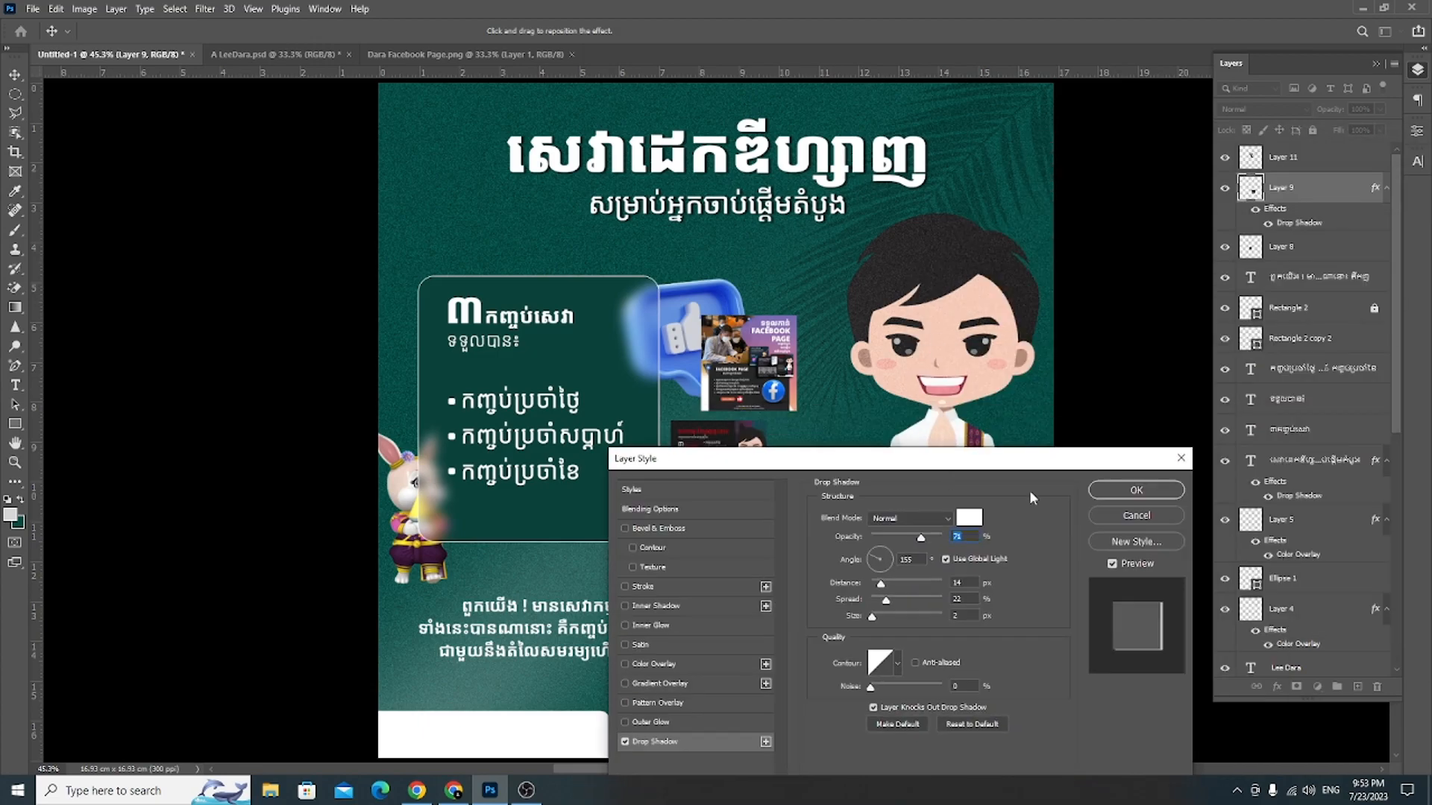
pyautogui.click(1119, 489)
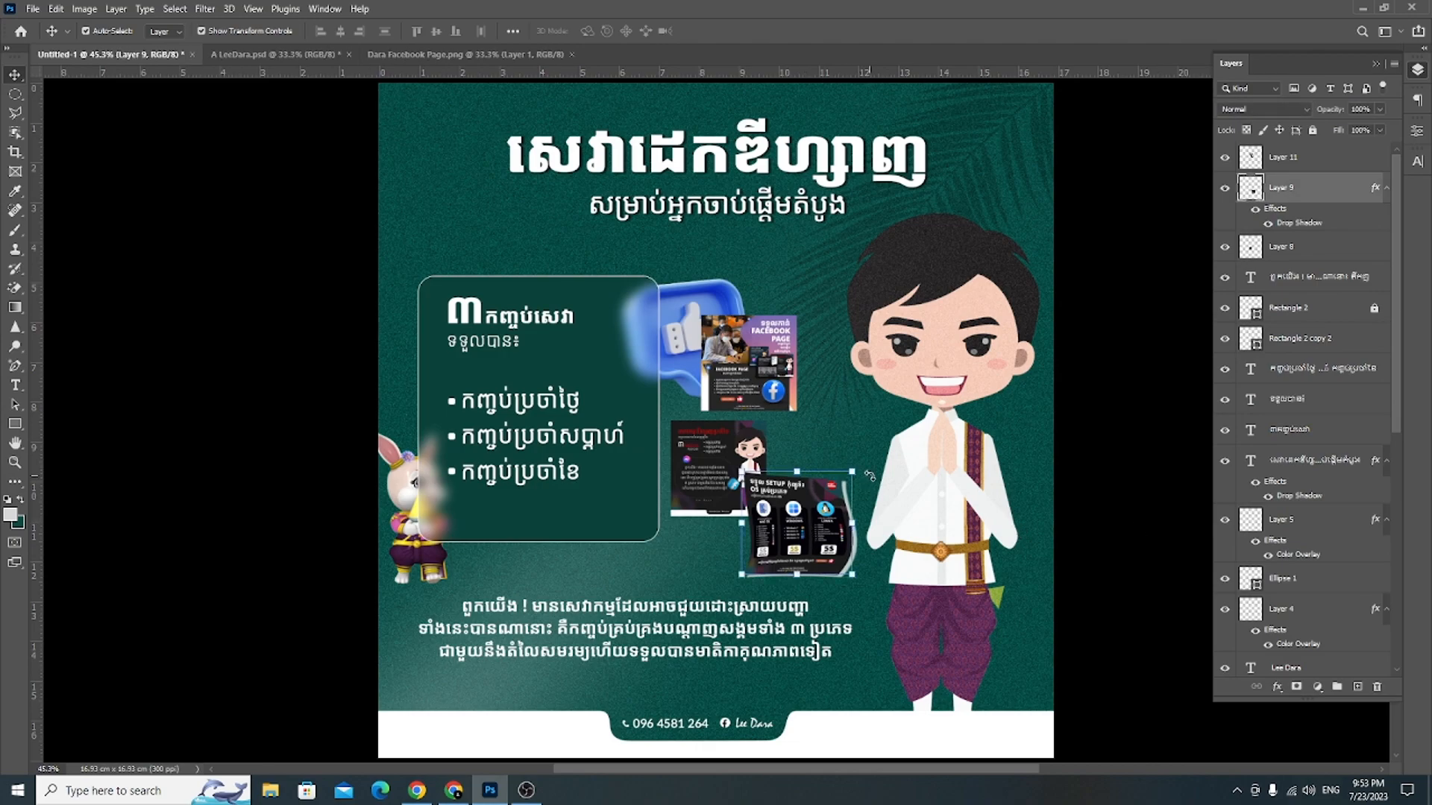
# Step: Rotate the Setup sample about 22° counterclockwise and shift it closer to the character
pyautogui.hotkey('ctrl', 't')
pyautogui.moveTo(861, 467); pyautogui.dragTo(855, 442)
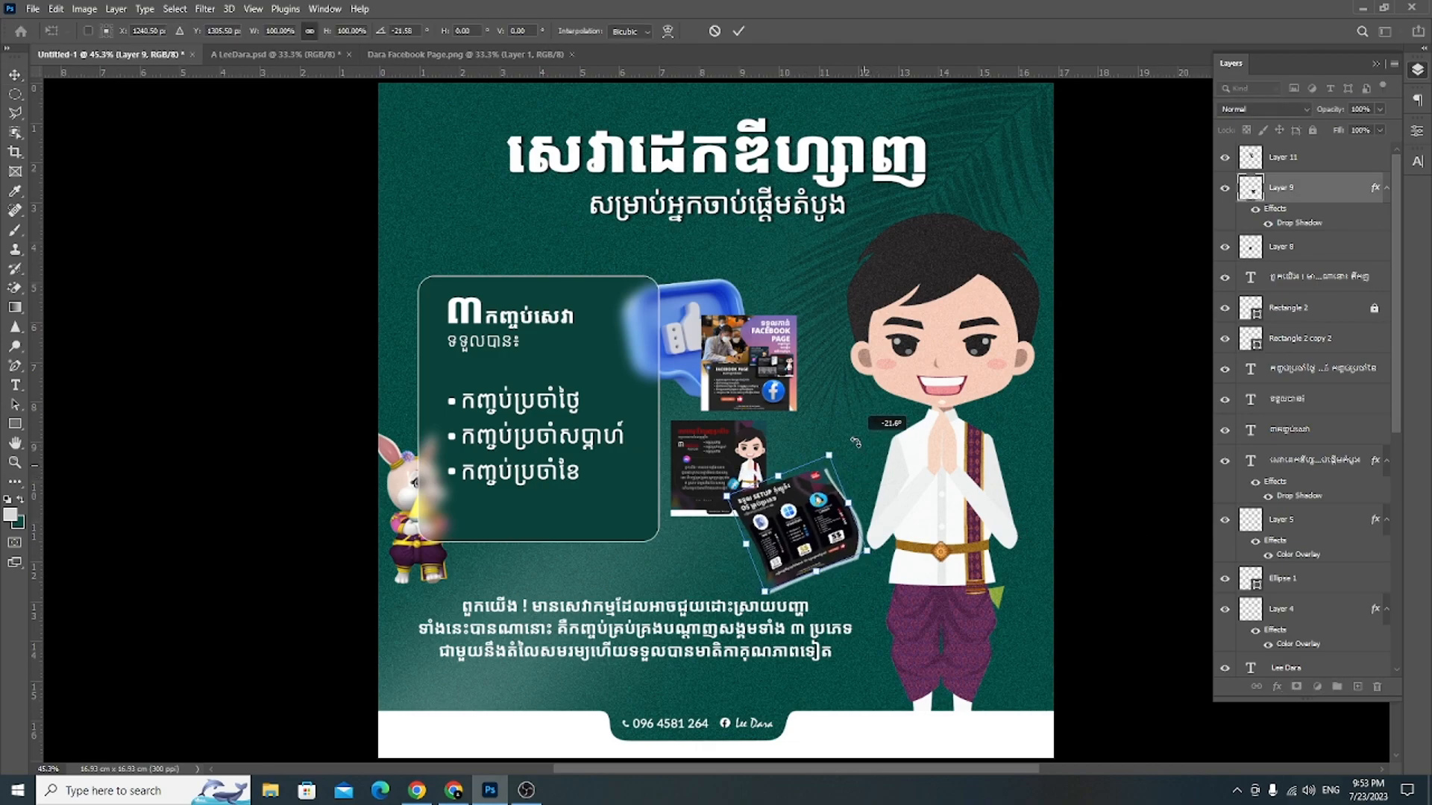
pyautogui.click(739, 31)
pyautogui.moveTo(746, 488)
pyautogui.mouseDown()
pyautogui.moveTo(779, 481)
pyautogui.moveTo(766, 485)
pyautogui.mouseUp()
# Step: Warp the Layer 8 sample below the Facebook Page sample so its sides bulge toward the package card
pyautogui.click(700, 464)
pyautogui.hotkey('ctrl', 't')
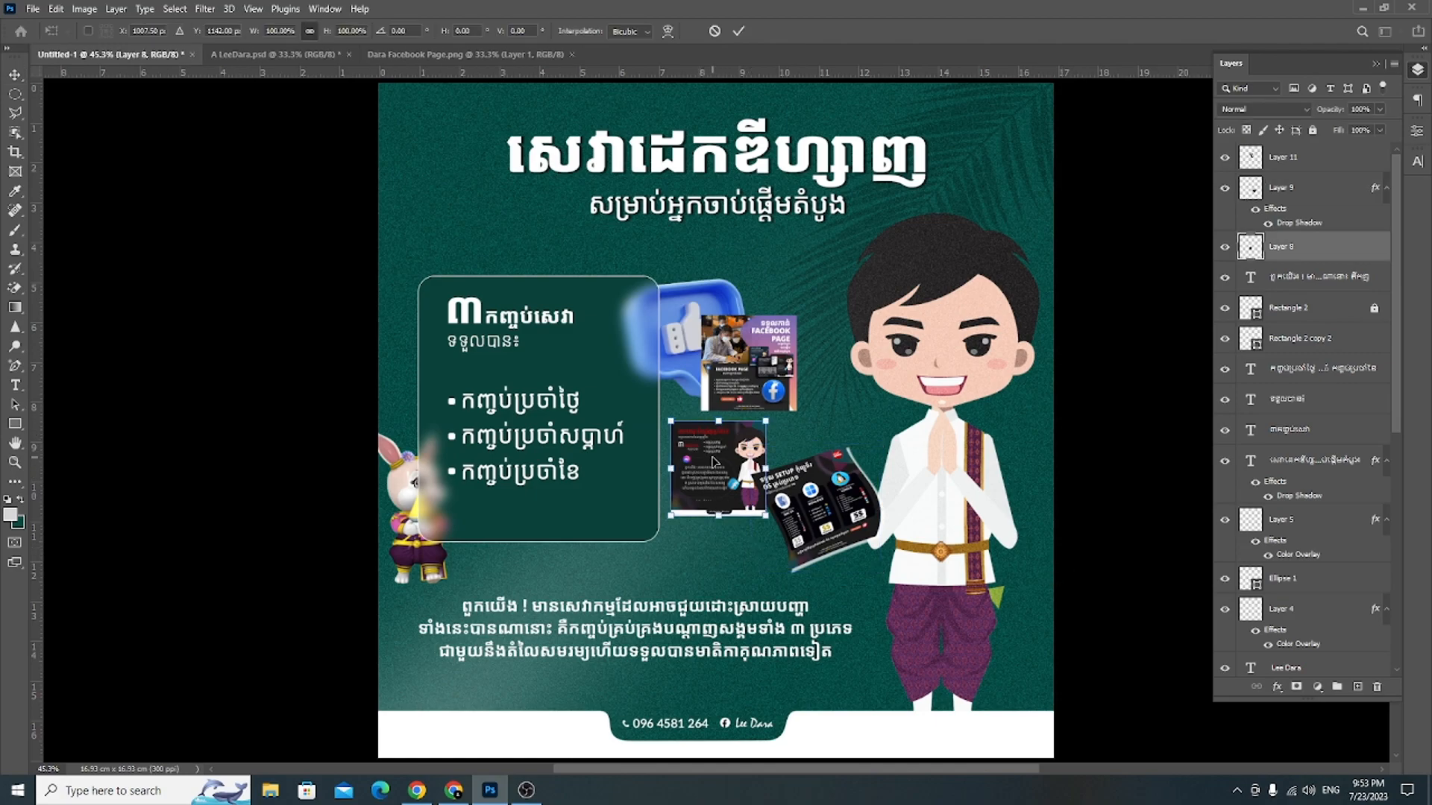
pyautogui.rightClick(712, 456)
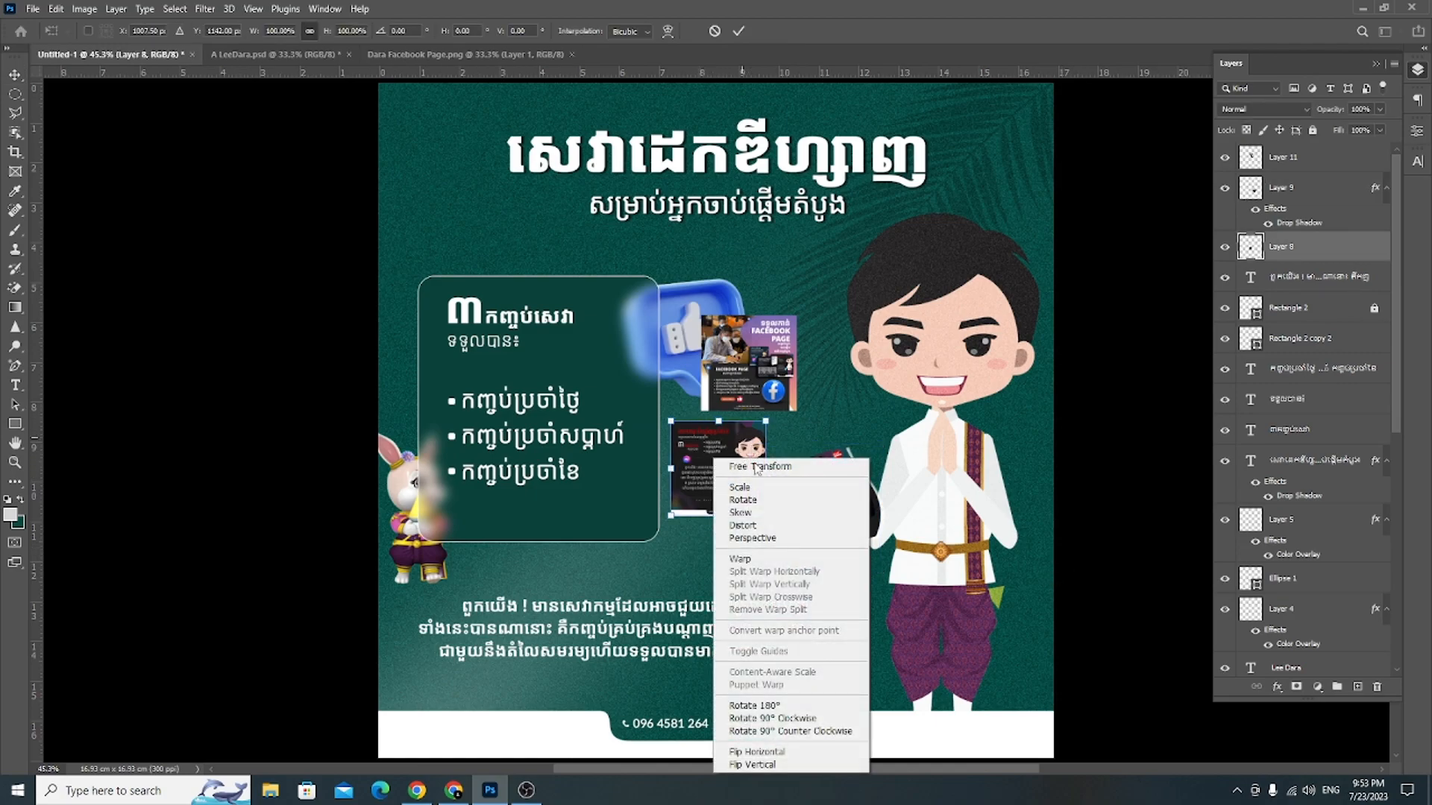
pyautogui.click(742, 559)
pyautogui.moveTo(767, 458); pyautogui.dragTo(646, 453)
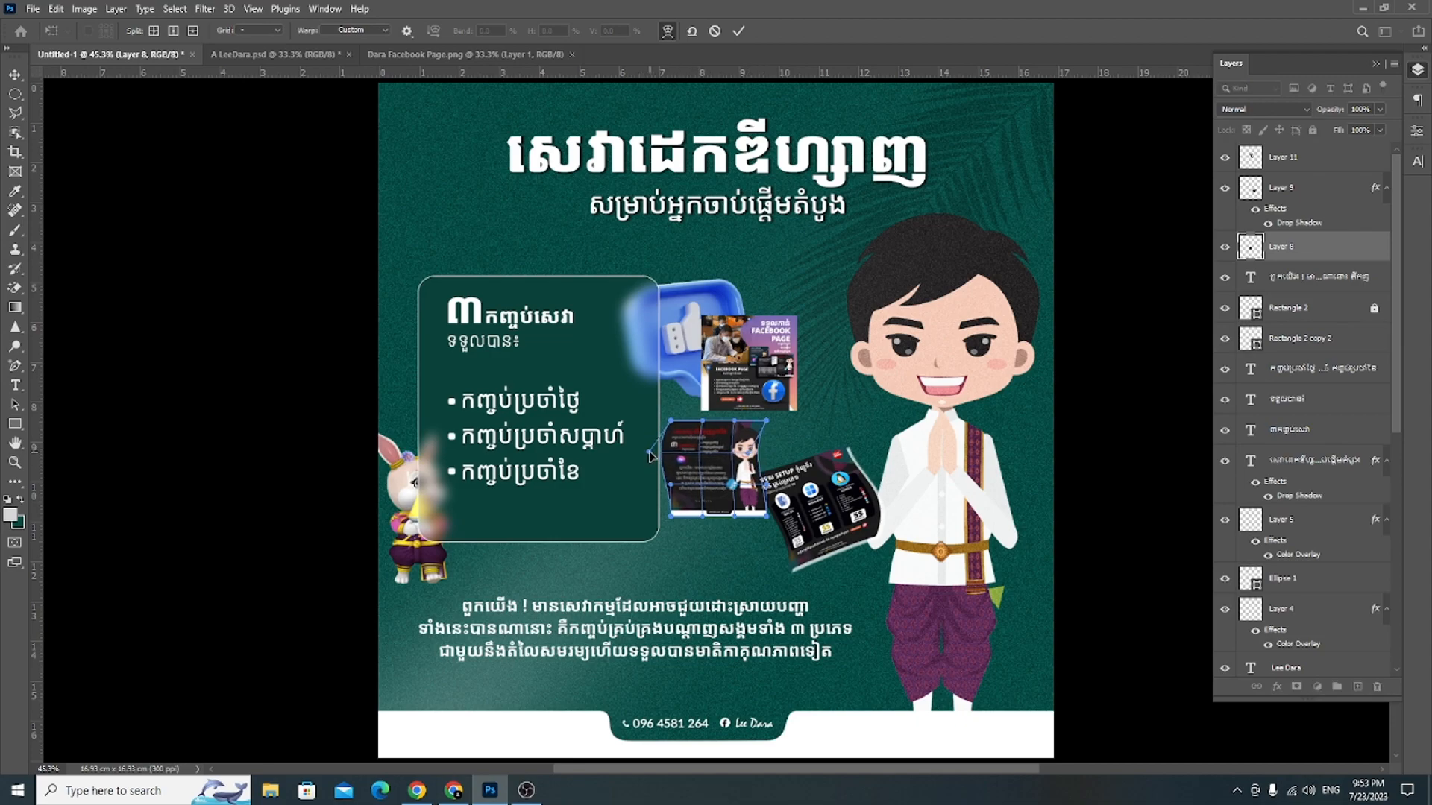
pyautogui.click(738, 31)
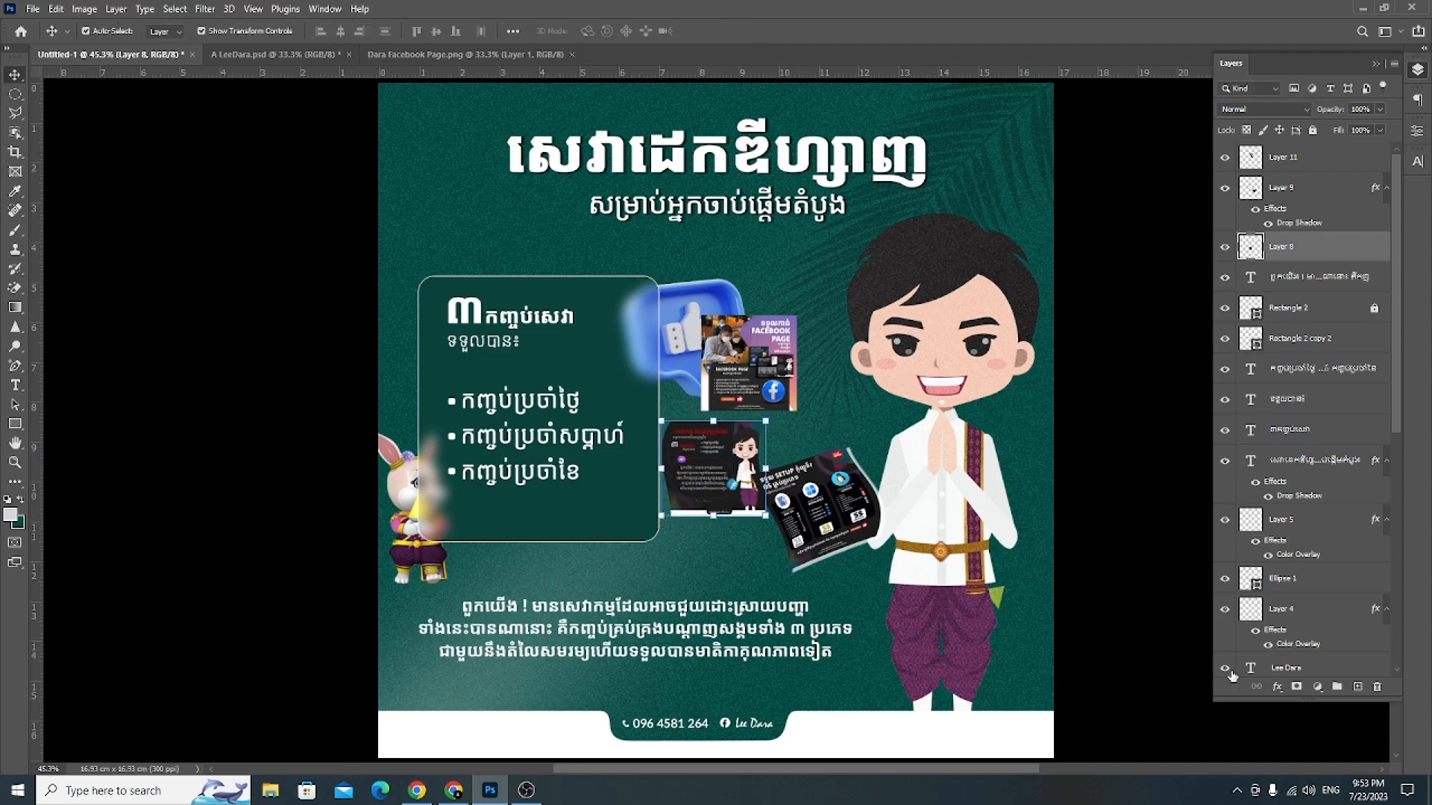
# Step: Add a white drop shadow at 71% opacity to the Layer 8 sample
pyautogui.click(1277, 688)
pyautogui.click(1301, 678)
pyautogui.moveTo(804, 409); pyautogui.dragTo(1188, 321)
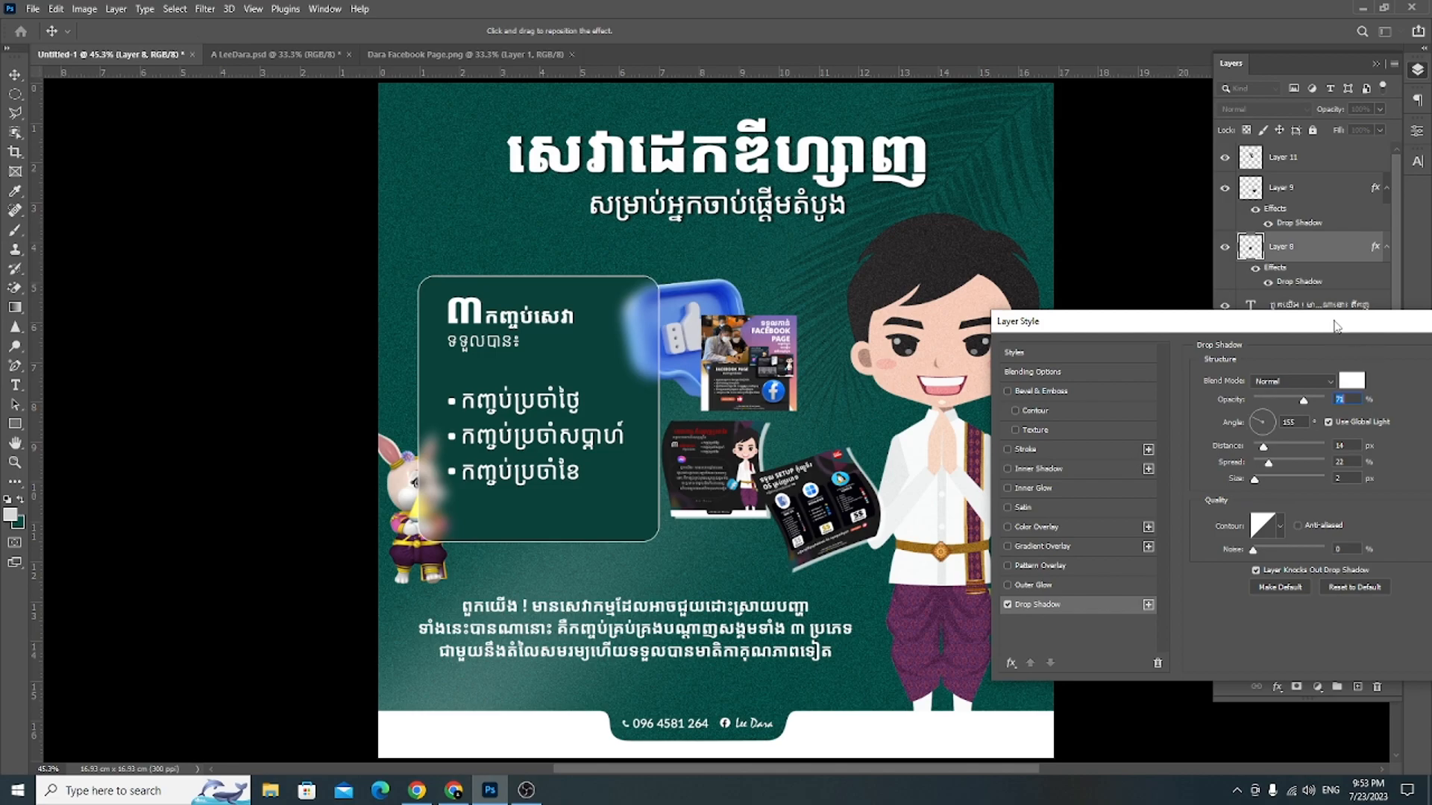
pyautogui.moveTo(1333, 326); pyautogui.dragTo(924, 540)
pyautogui.click(1105, 567)
pyautogui.click(1083, 589)
# Step: Move the Facebook Page sample clear of the thumbs-up icon, beside the character's face
pyautogui.click(759, 363)
pyautogui.moveTo(762, 365); pyautogui.dragTo(808, 350)
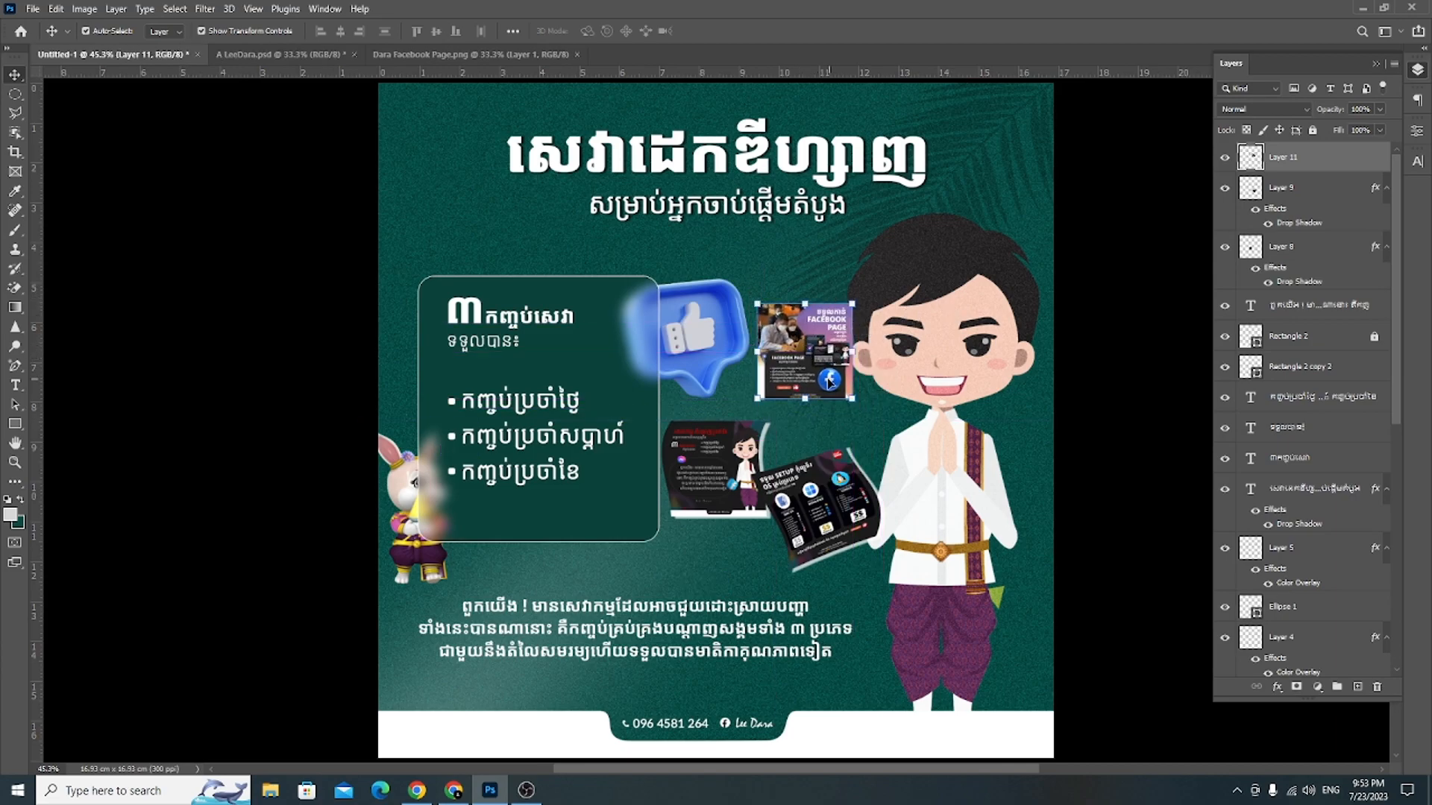
pyautogui.rightClick(829, 379)
pyautogui.click(824, 313)
pyautogui.moveTo(805, 304); pyautogui.dragTo(817, 336)
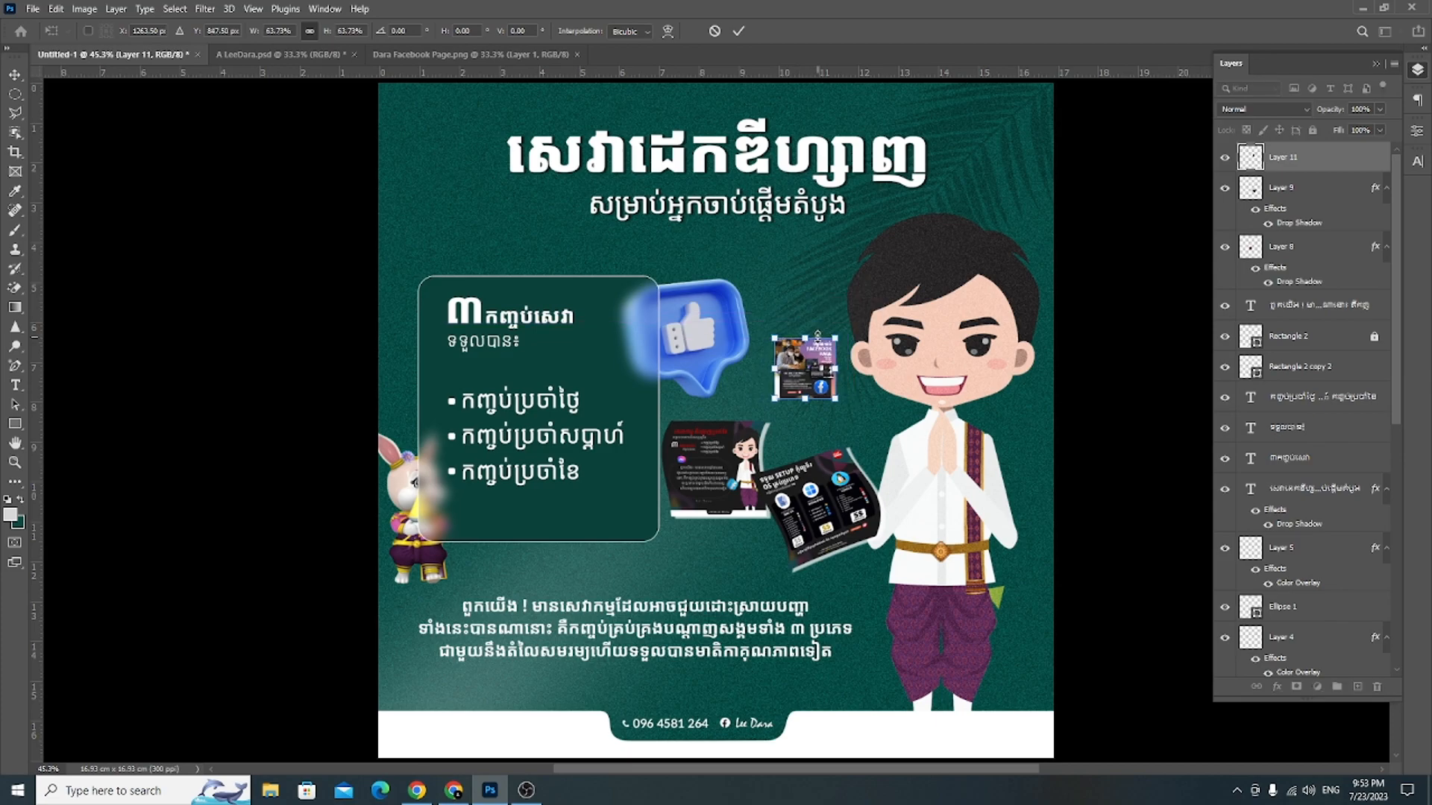
pyautogui.click(714, 31)
# Step: Warp the Facebook Page sample so both side edges curve toward the character
pyautogui.hotkey('ctrl', 't')
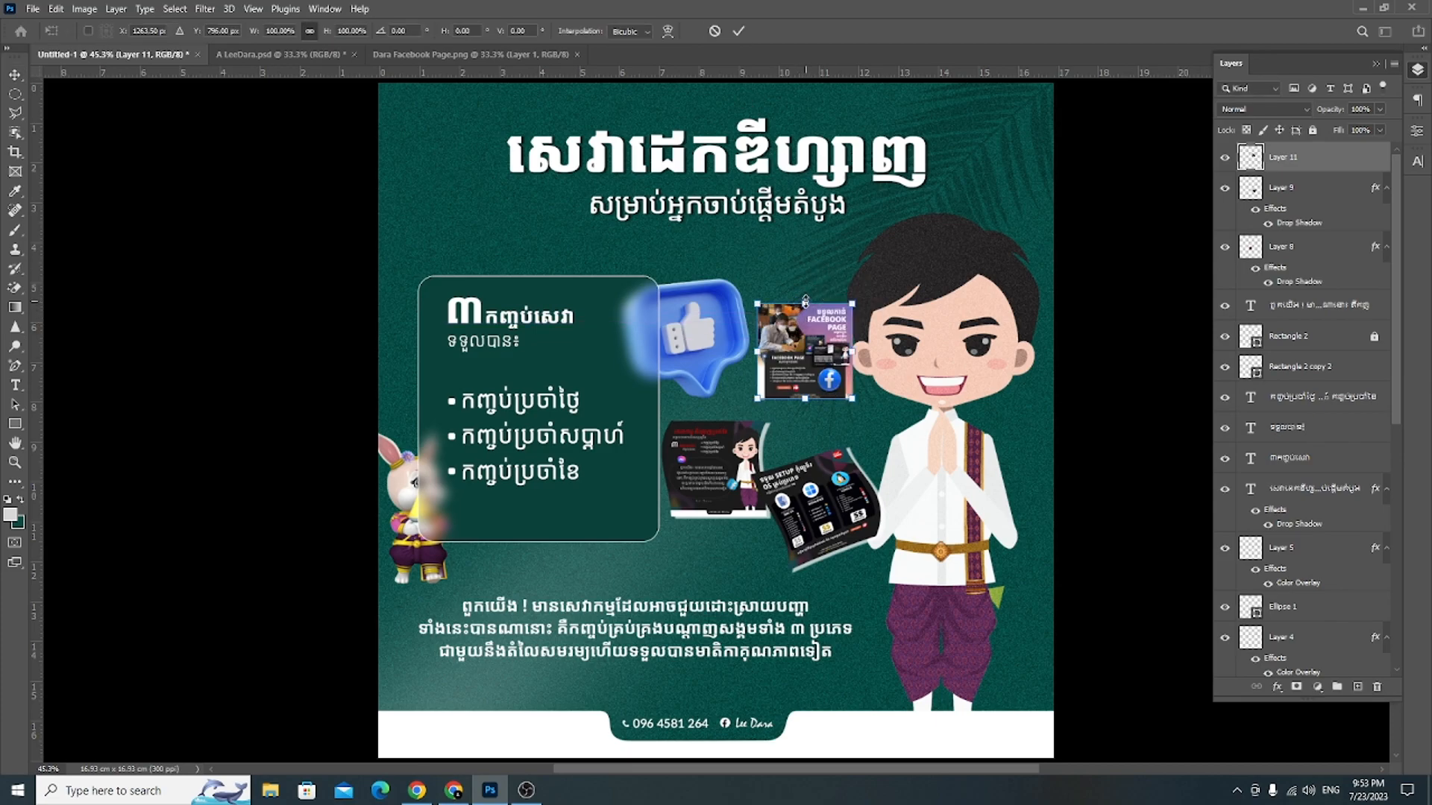
pyautogui.rightClick(808, 334)
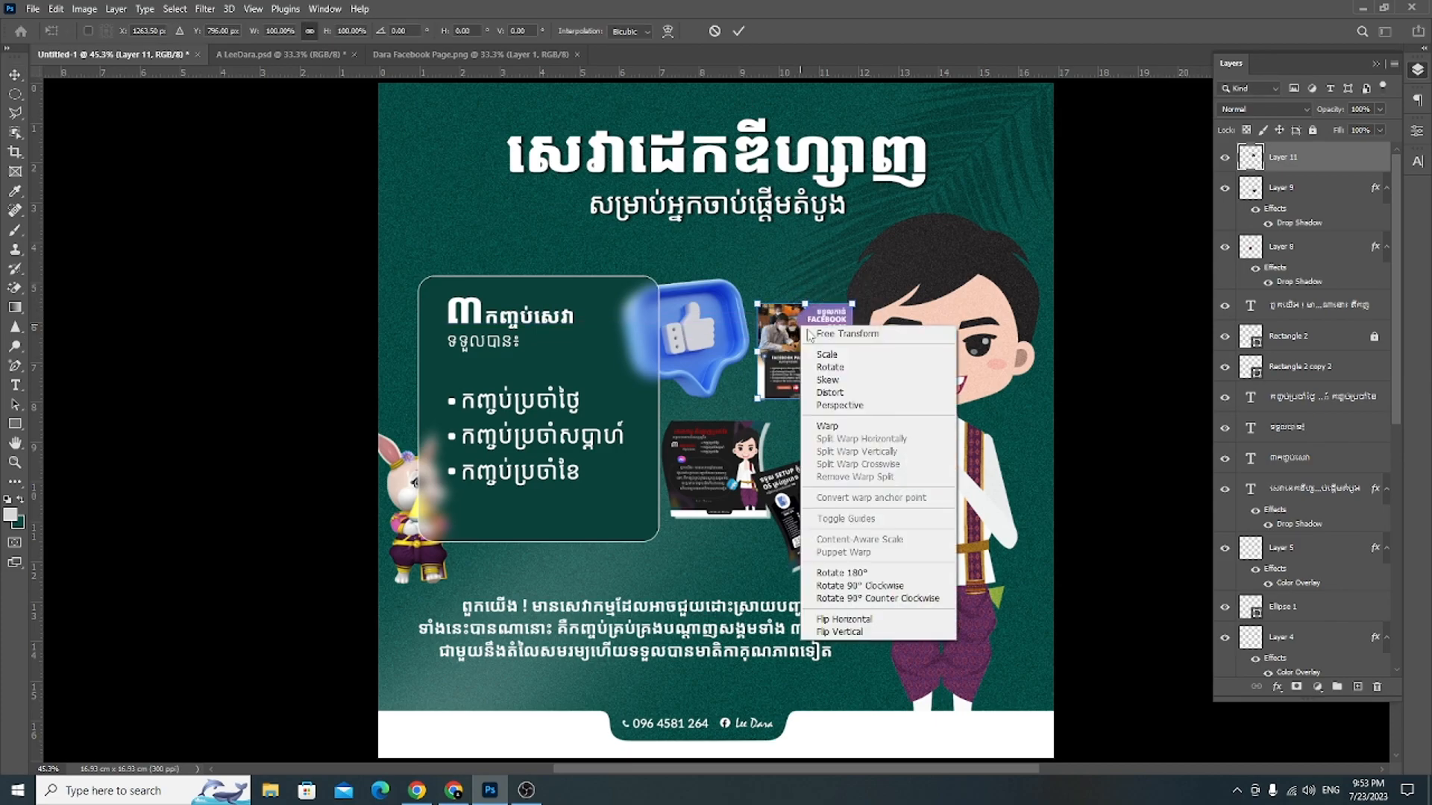
pyautogui.click(829, 426)
pyautogui.moveTo(759, 337); pyautogui.dragTo(880, 343)
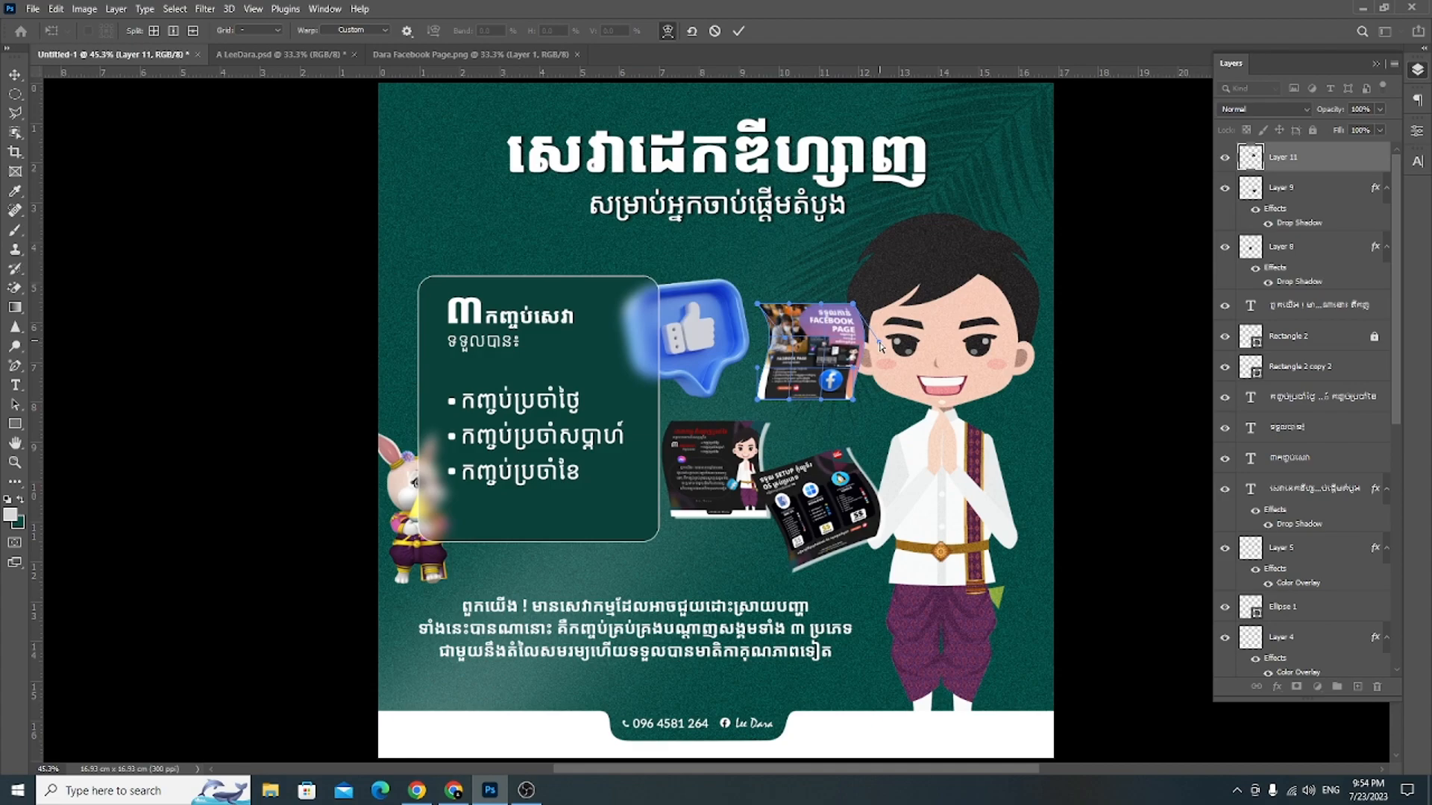
pyautogui.click(738, 31)
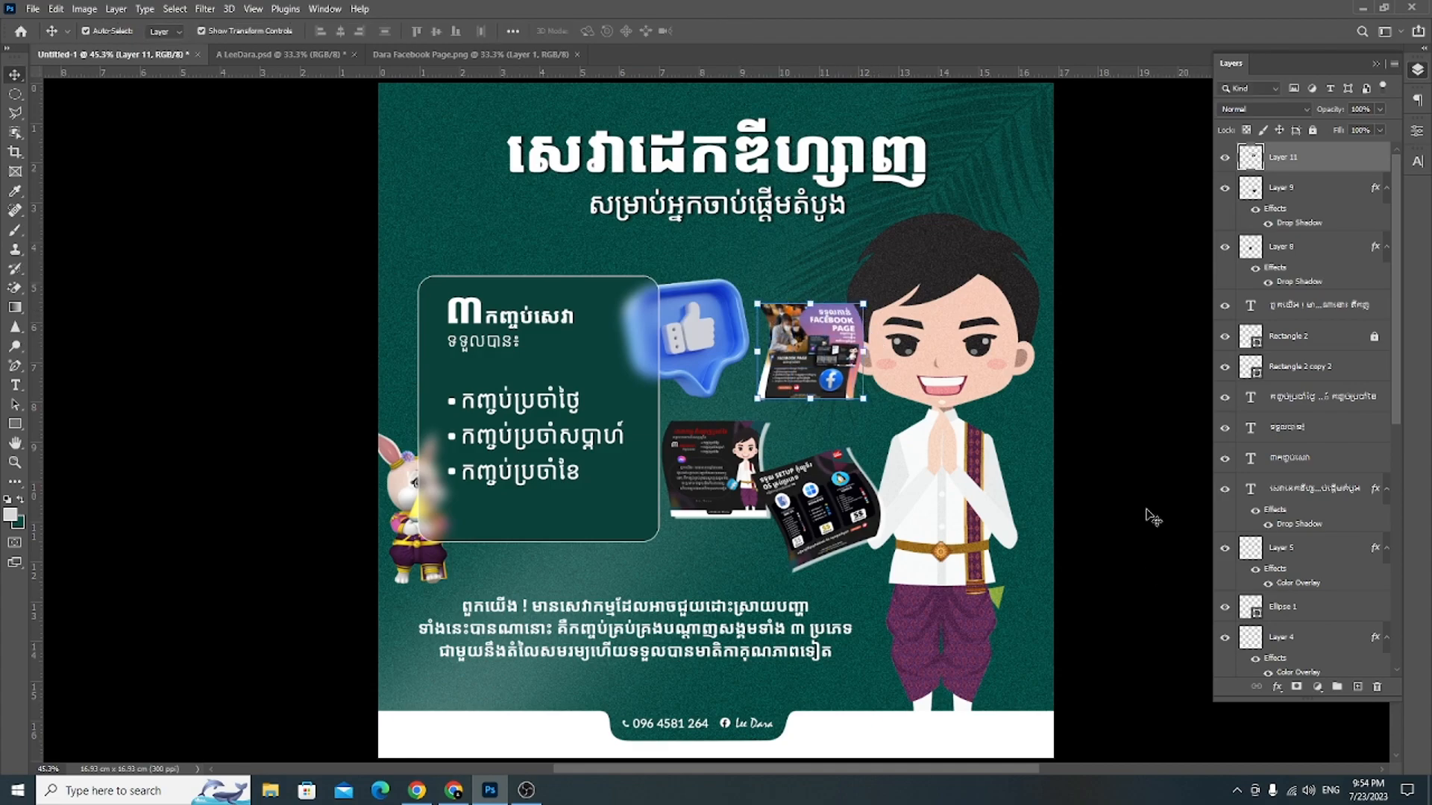
pyautogui.click(1277, 686)
pyautogui.click(1296, 689)
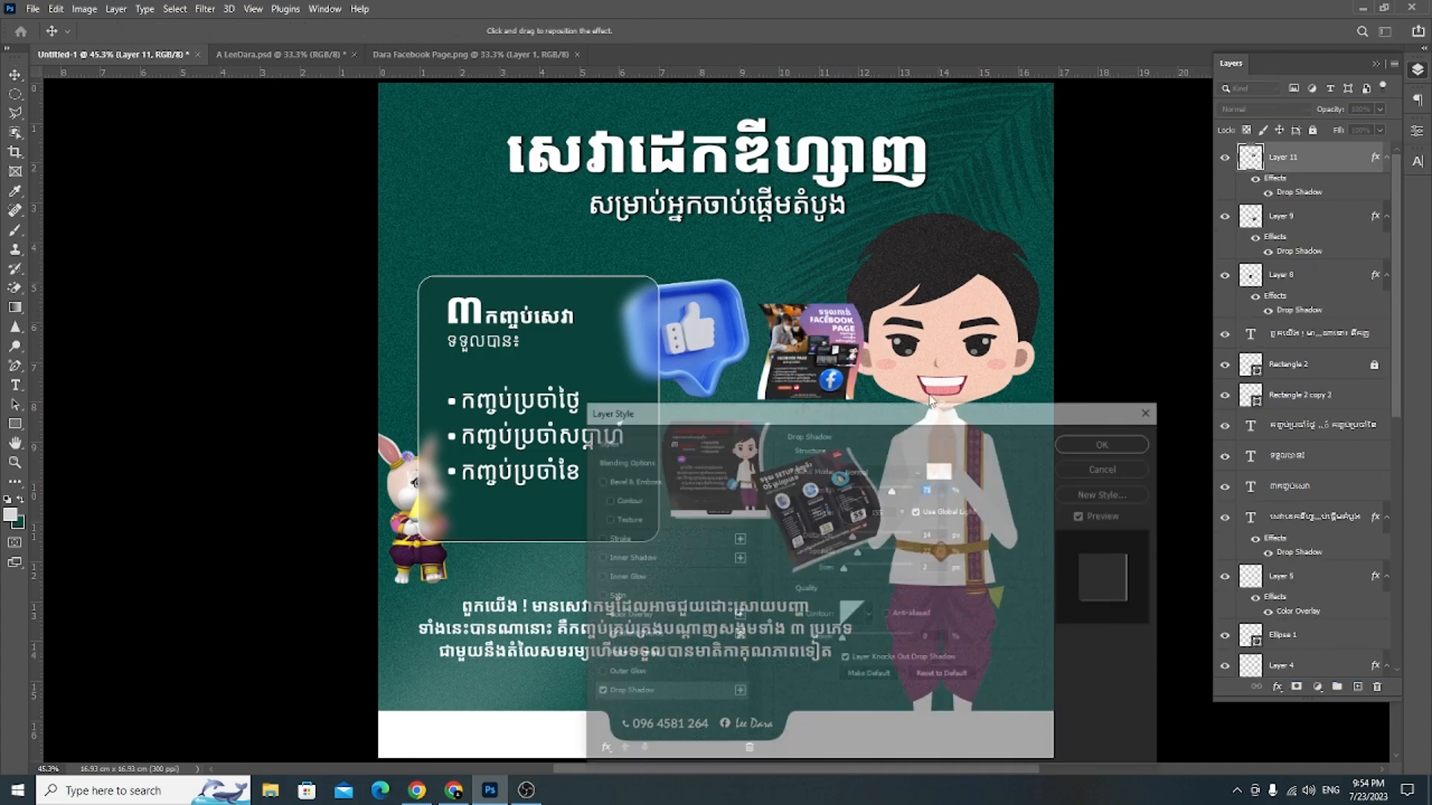
pyautogui.moveTo(837, 354); pyautogui.dragTo(828, 349)
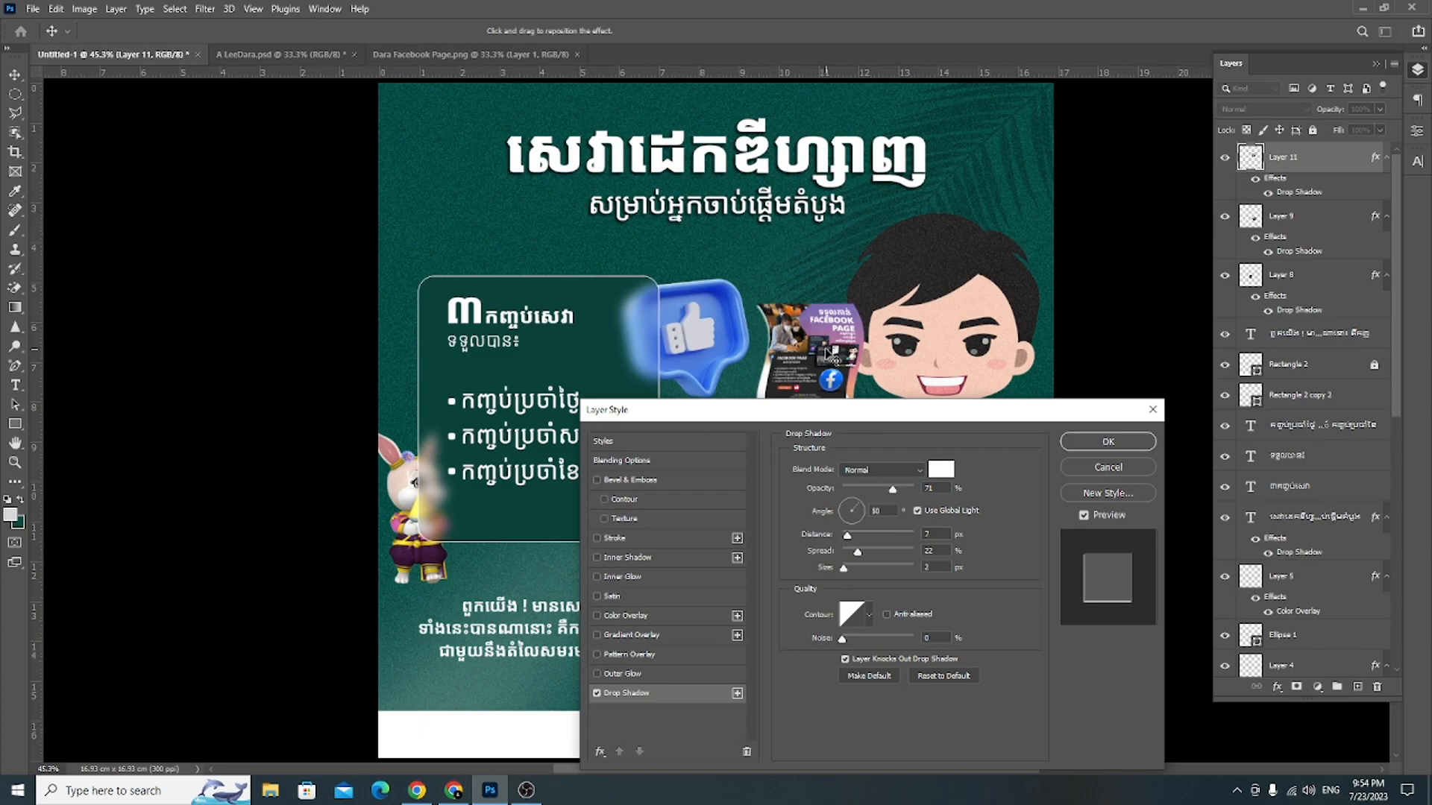
pyautogui.moveTo(922, 414); pyautogui.dragTo(1094, 471)
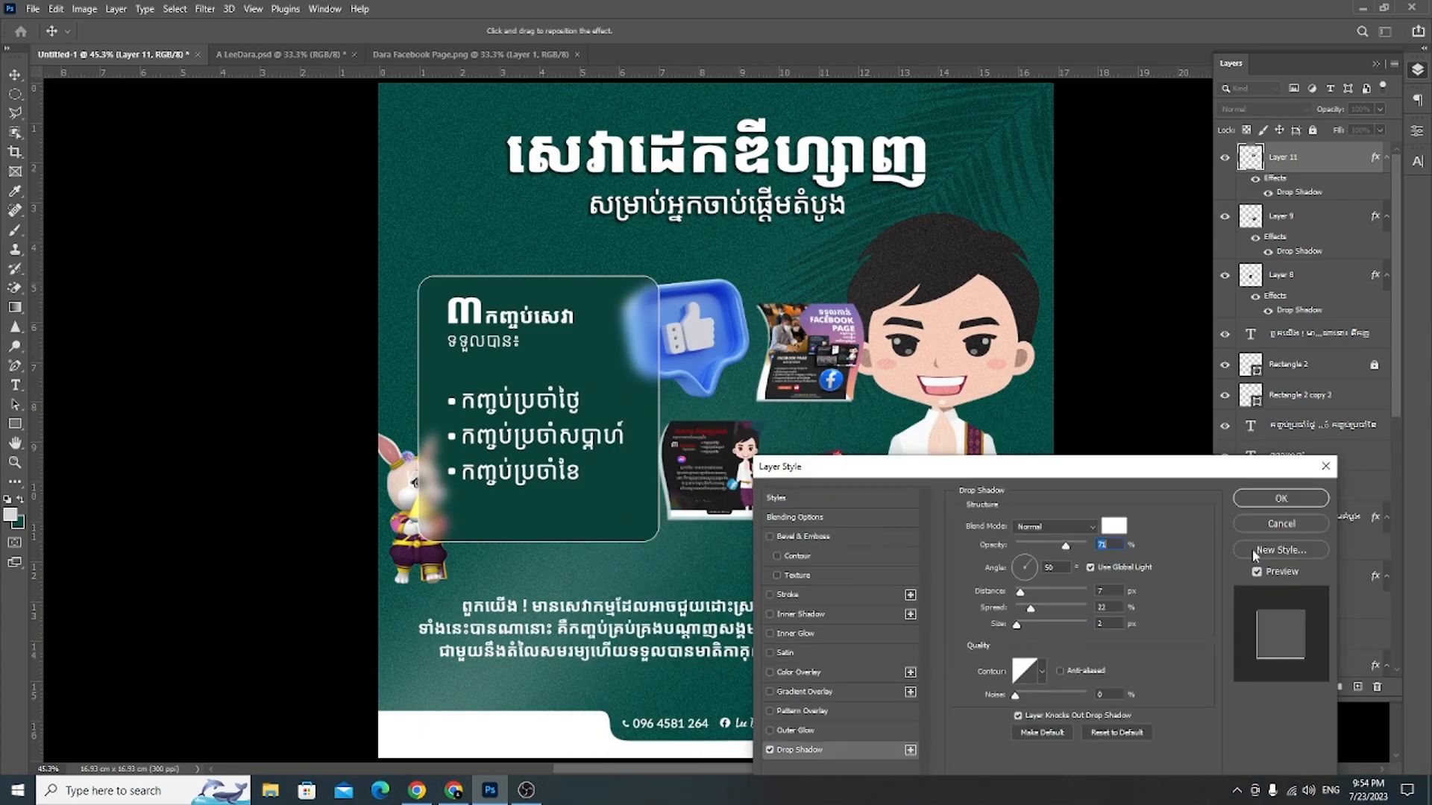
pyautogui.click(1296, 525)
# Step: Give the Facebook Page sample a white drop shadow at 71% opacity, without global light, distance 9 px, spread 22%, size 2 px
pyautogui.click(1276, 687)
pyautogui.click(1307, 678)
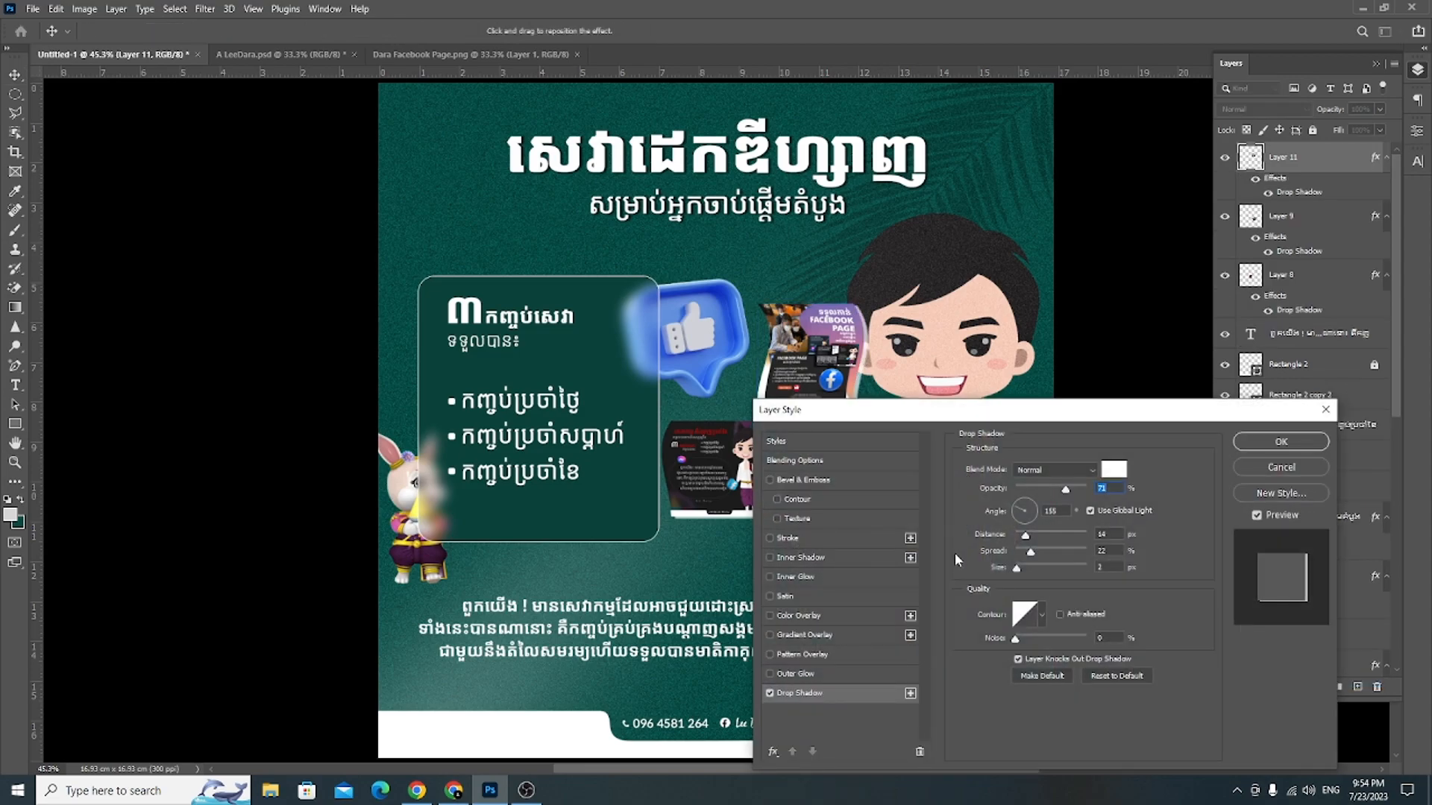
pyautogui.click(1090, 511)
pyautogui.moveTo(1017, 409); pyautogui.dragTo(1339, 301)
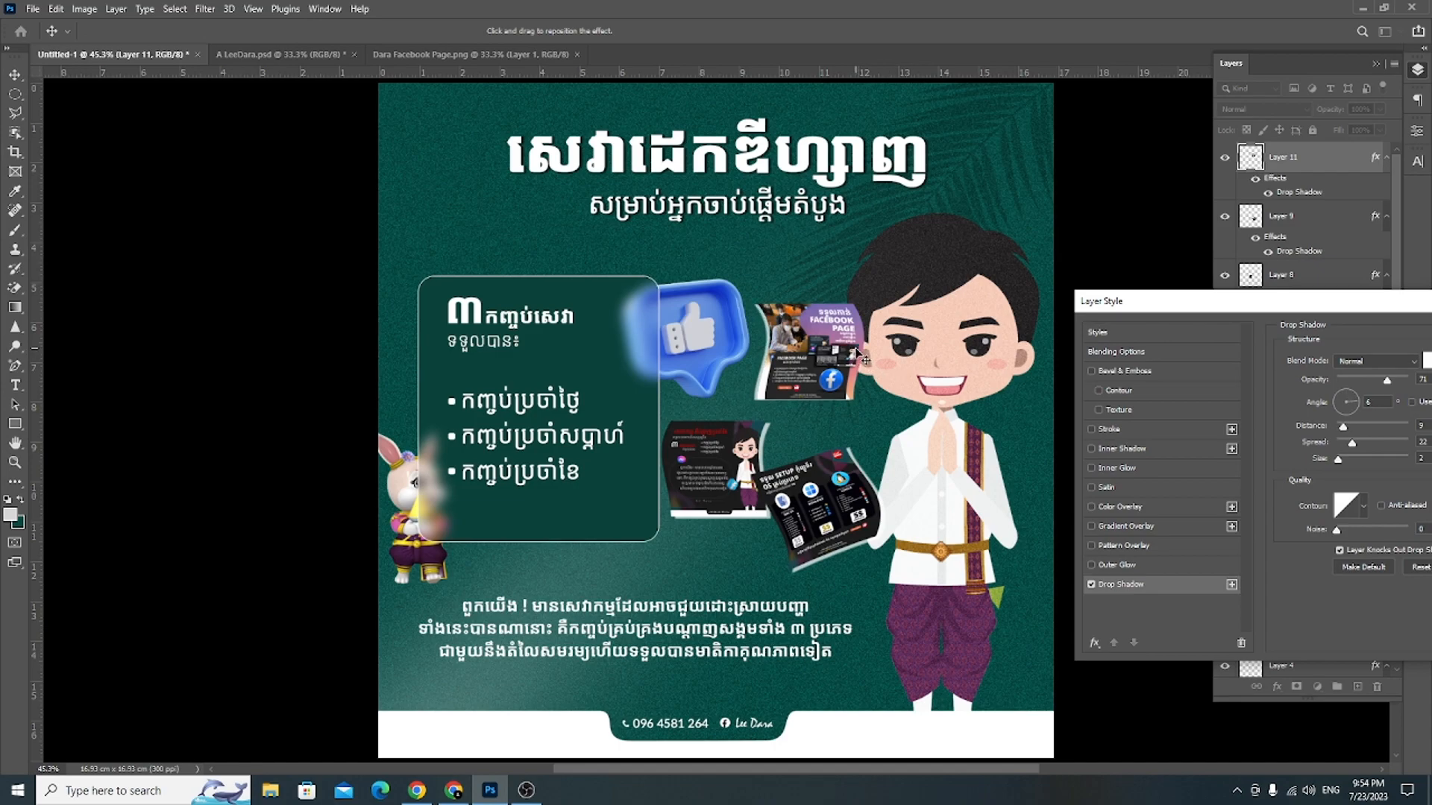
pyautogui.moveTo(1167, 316); pyautogui.dragTo(1131, 353)
pyautogui.moveTo(1062, 410); pyautogui.dragTo(1059, 410)
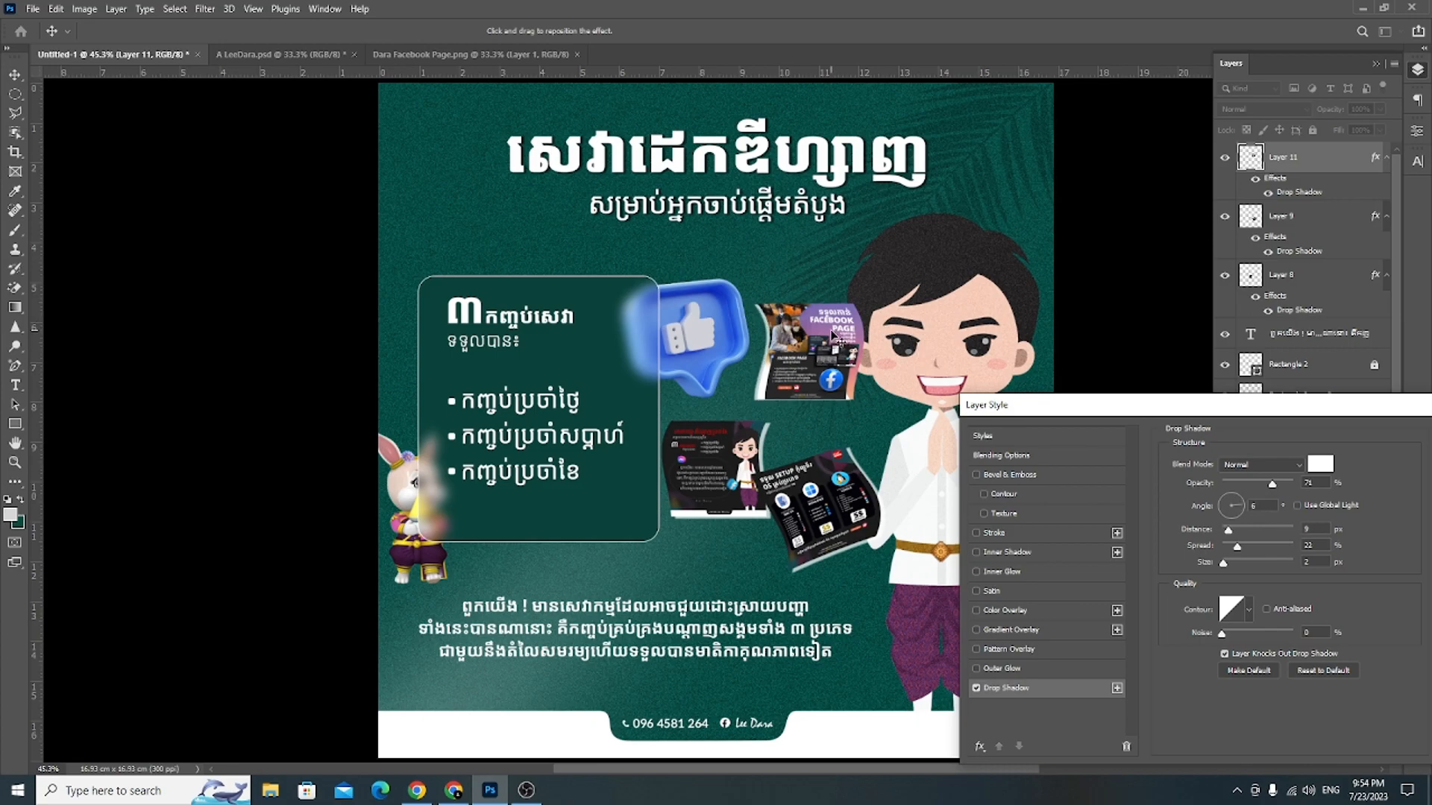
pyautogui.moveTo(1156, 410); pyautogui.dragTo(846, 510)
pyautogui.click(1182, 539)
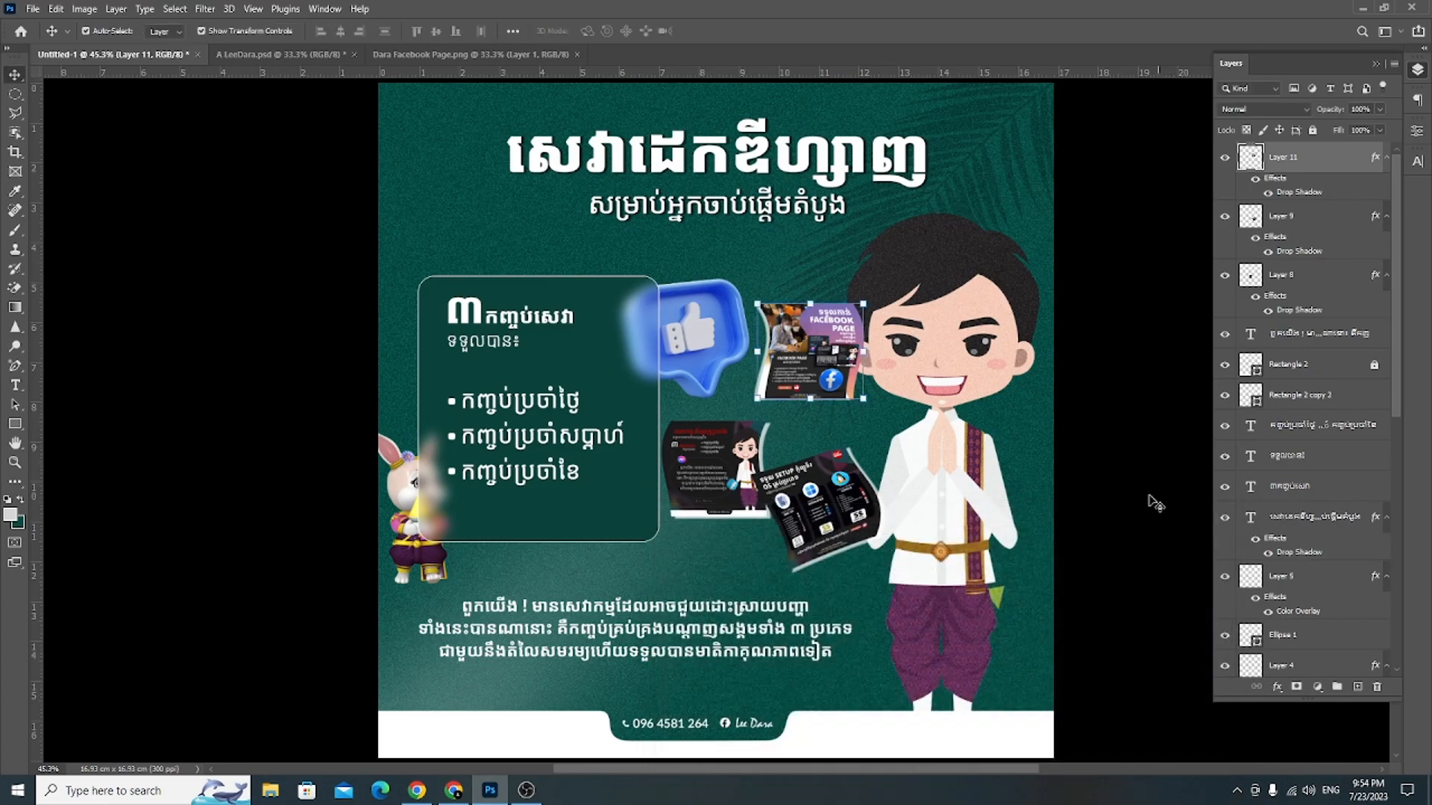
# Step: Move the Facebook Page sample down closer to the other two samples and nudge the Setup OS sample
pyautogui.moveTo(814, 355); pyautogui.dragTo(805, 380)
pyautogui.click(1090, 413)
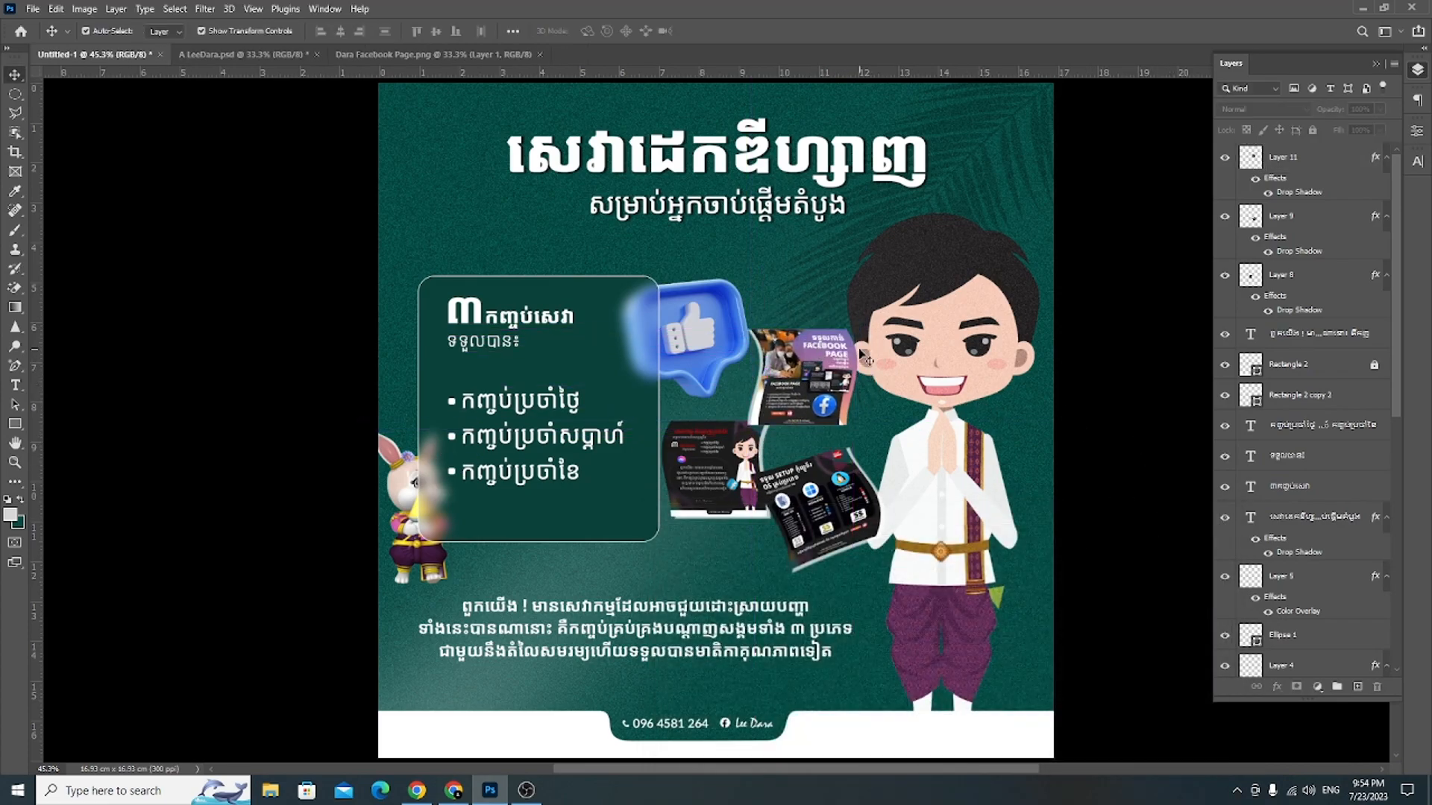
pyautogui.scroll(3, 864, 597)
pyautogui.moveTo(802, 500); pyautogui.dragTo(783, 511)
# Step: Rotate the Layer 8 sample clockwise and place it overlapping the package card's edge below the thumbs-up icon
pyautogui.moveTo(613, 454); pyautogui.dragTo(618, 483)
pyautogui.moveTo(680, 368)
pyautogui.mouseDown()
pyautogui.moveTo(727, 373)
pyautogui.moveTo(705, 359)
pyautogui.mouseUp()
pyautogui.moveTo(666, 425); pyautogui.dragTo(645, 384)
pyautogui.click(738, 31)
pyautogui.click(738, 31)
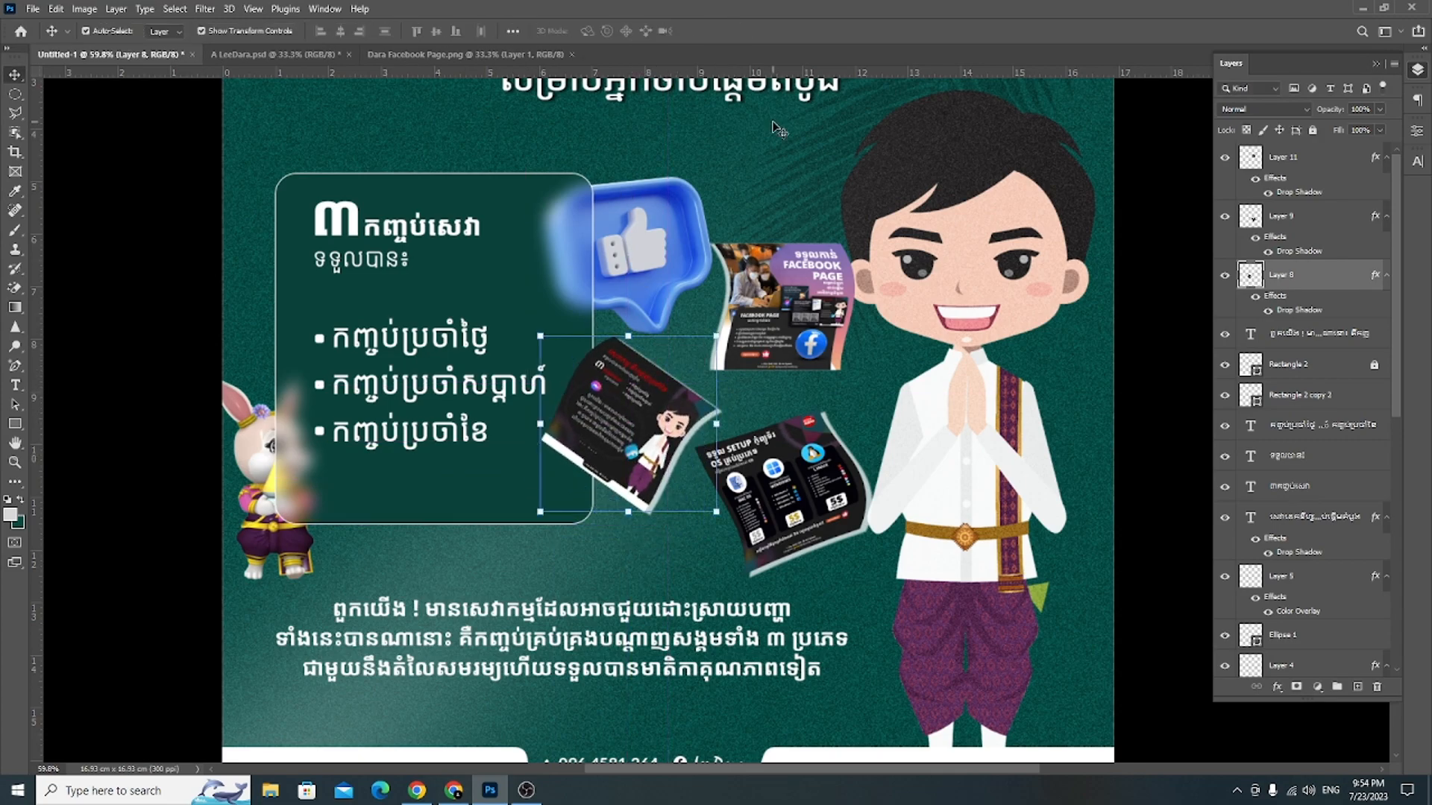
# Step: Rotate the Facebook Page sample about -30° and place it below the thumbs-up icon, with the Setup OS sample shifted beneath it
pyautogui.moveTo(788, 316); pyautogui.dragTo(774, 352)
pyautogui.hotkey('ctrl', 't')
pyautogui.moveTo(767, 247); pyautogui.dragTo(716, 260)
pyautogui.moveTo(759, 394); pyautogui.dragTo(744, 384)
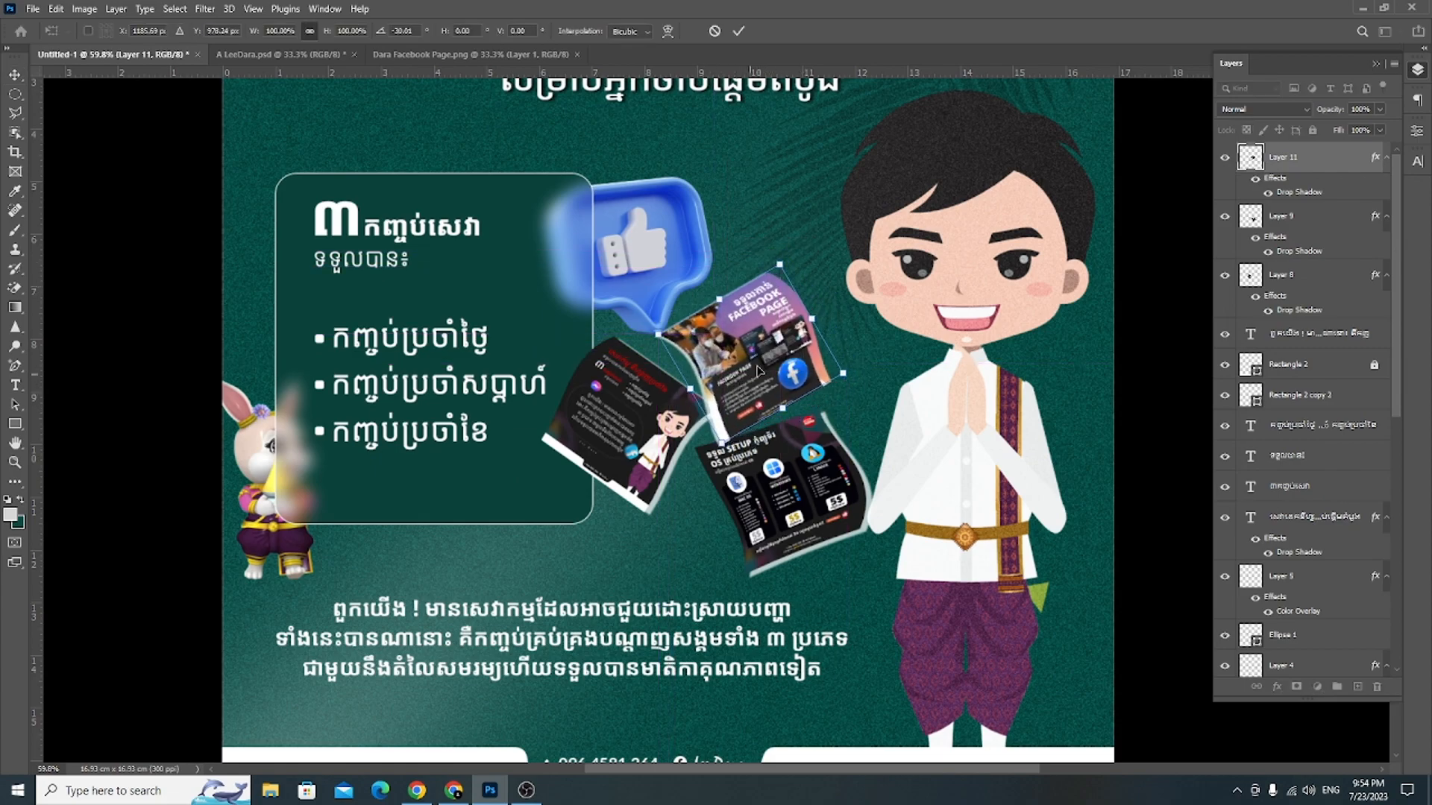
pyautogui.click(738, 31)
pyautogui.hotkey('ctrl', 't')
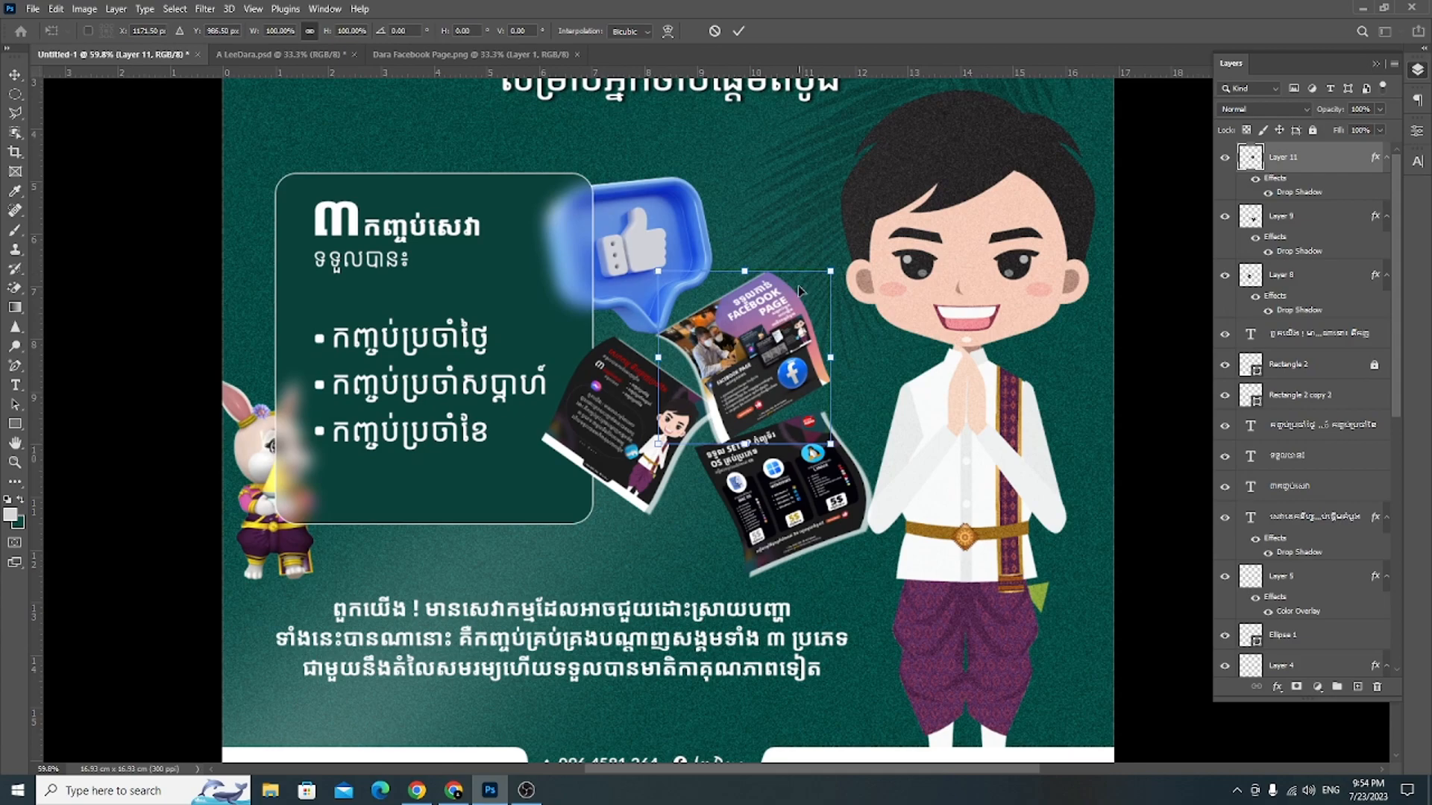
pyautogui.click(738, 30)
pyautogui.moveTo(843, 518); pyautogui.dragTo(839, 577)
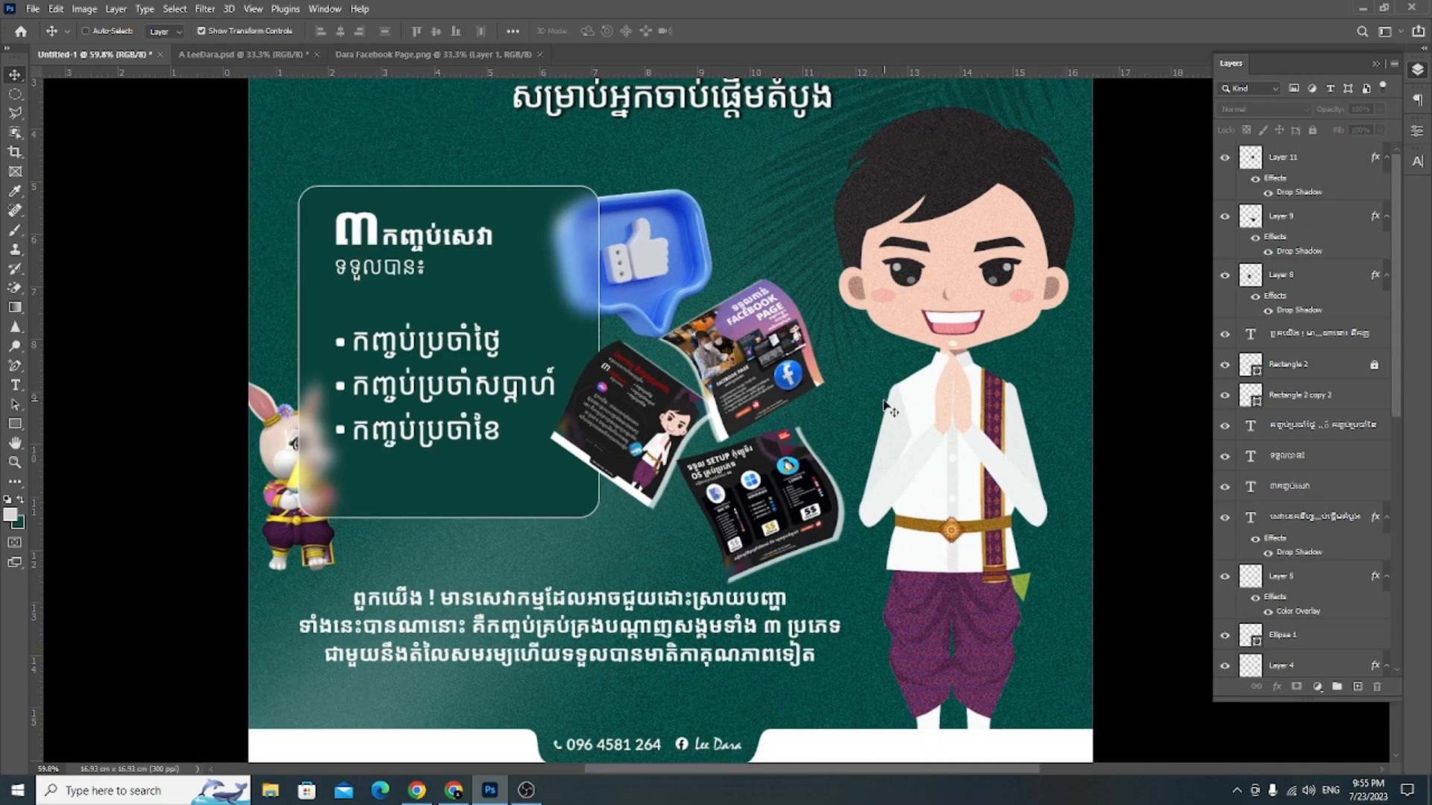
pyautogui.scroll(-2, 887, 409)
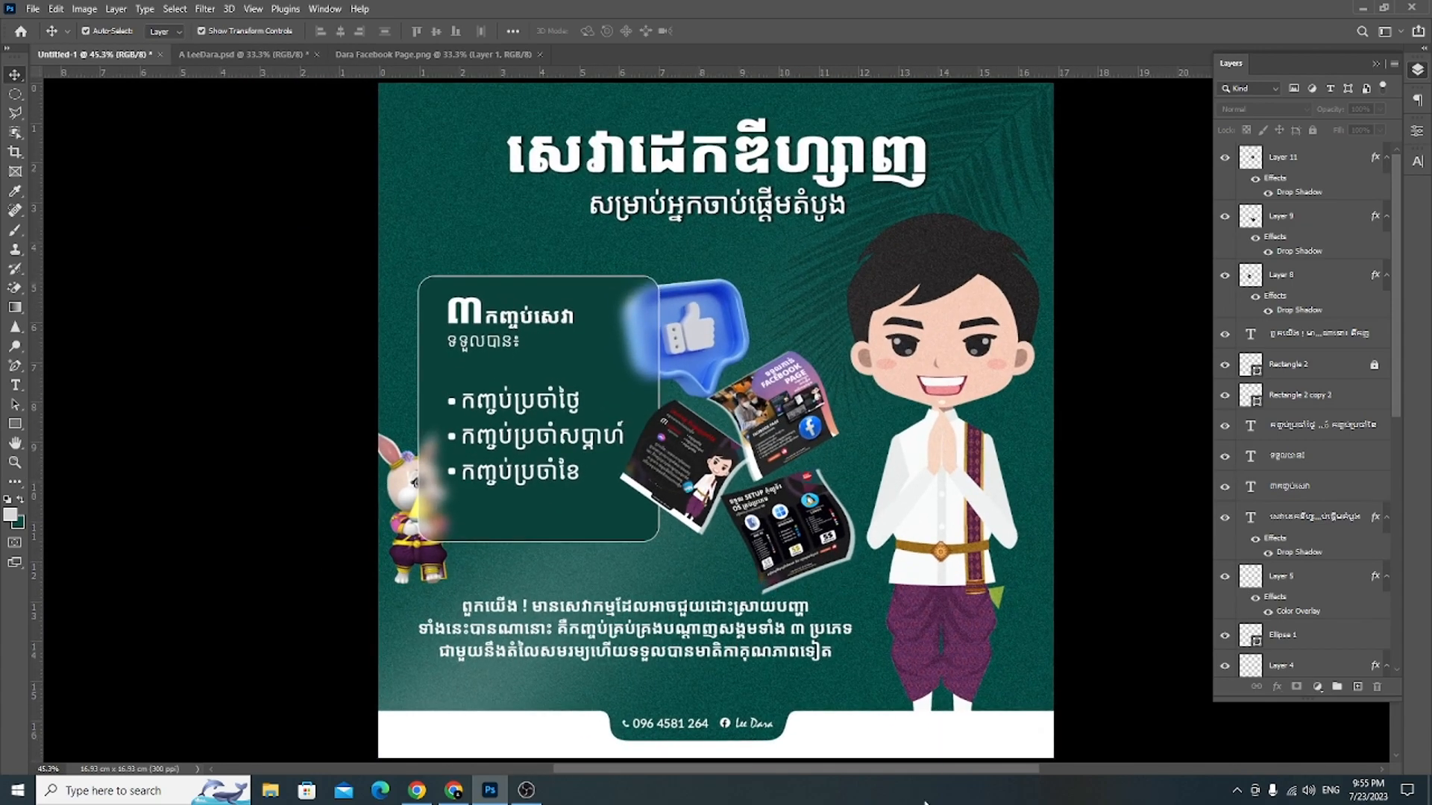
# Step: Enlarge the two-line heading text at the top of the poster to about 108.6%, keeping it centred
pyautogui.click(653, 132)
pyautogui.moveTo(923, 166)
pyautogui.mouseDown()
pyautogui.moveTo(971, 173)
pyautogui.moveTo(920, 173)
pyautogui.mouseUp()
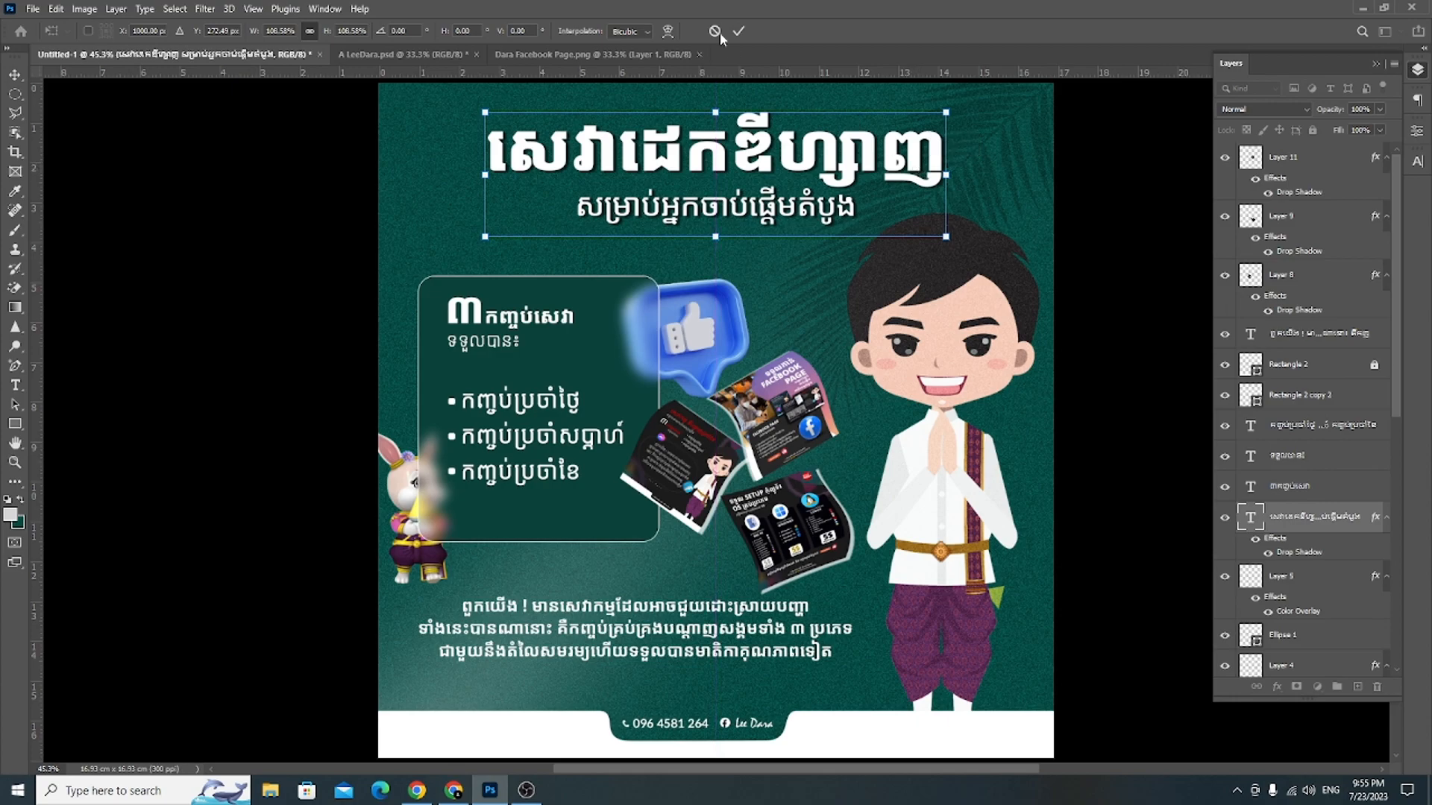
pyautogui.click(737, 31)
pyautogui.scroll(-2, 984, 325)
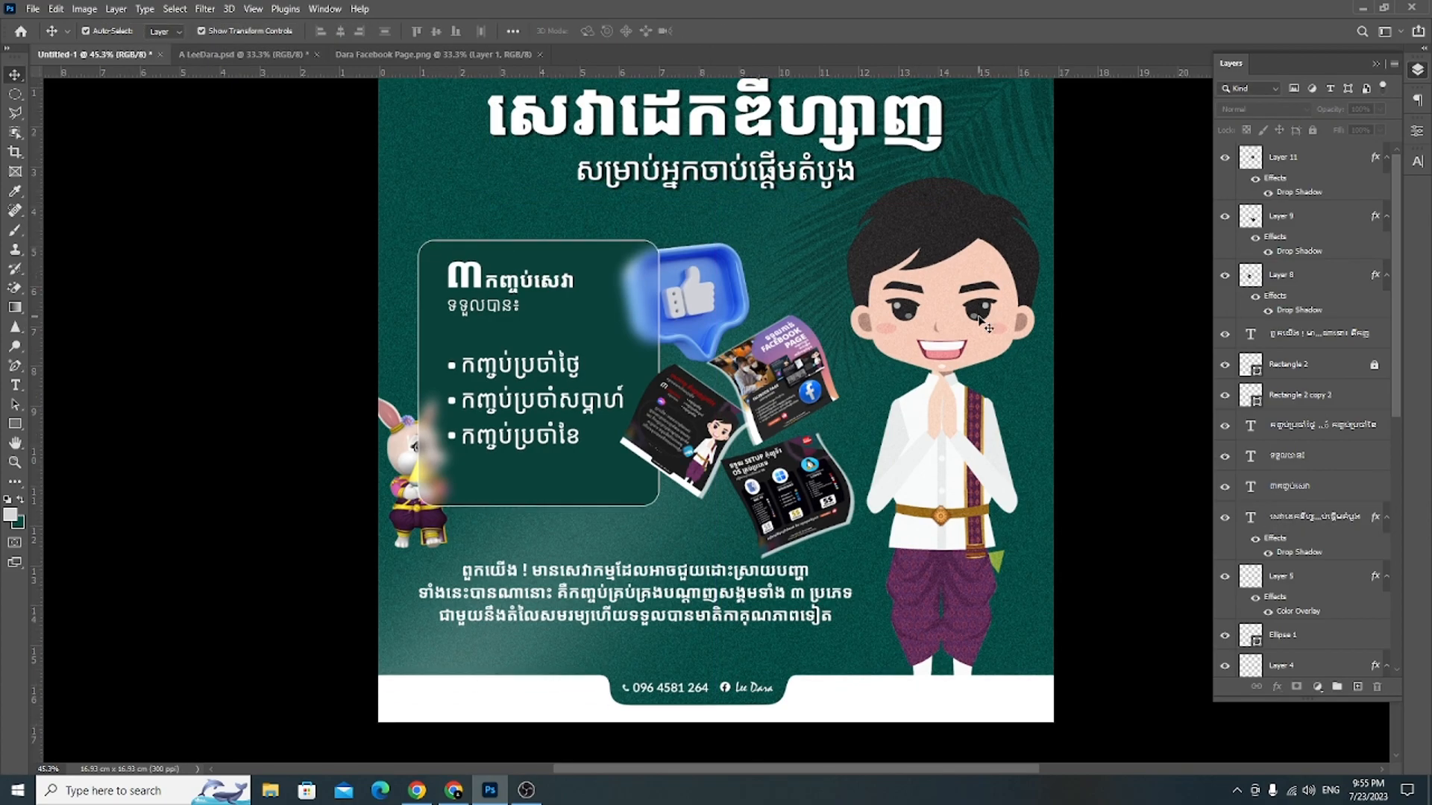
pyautogui.scroll(2, 984, 324)
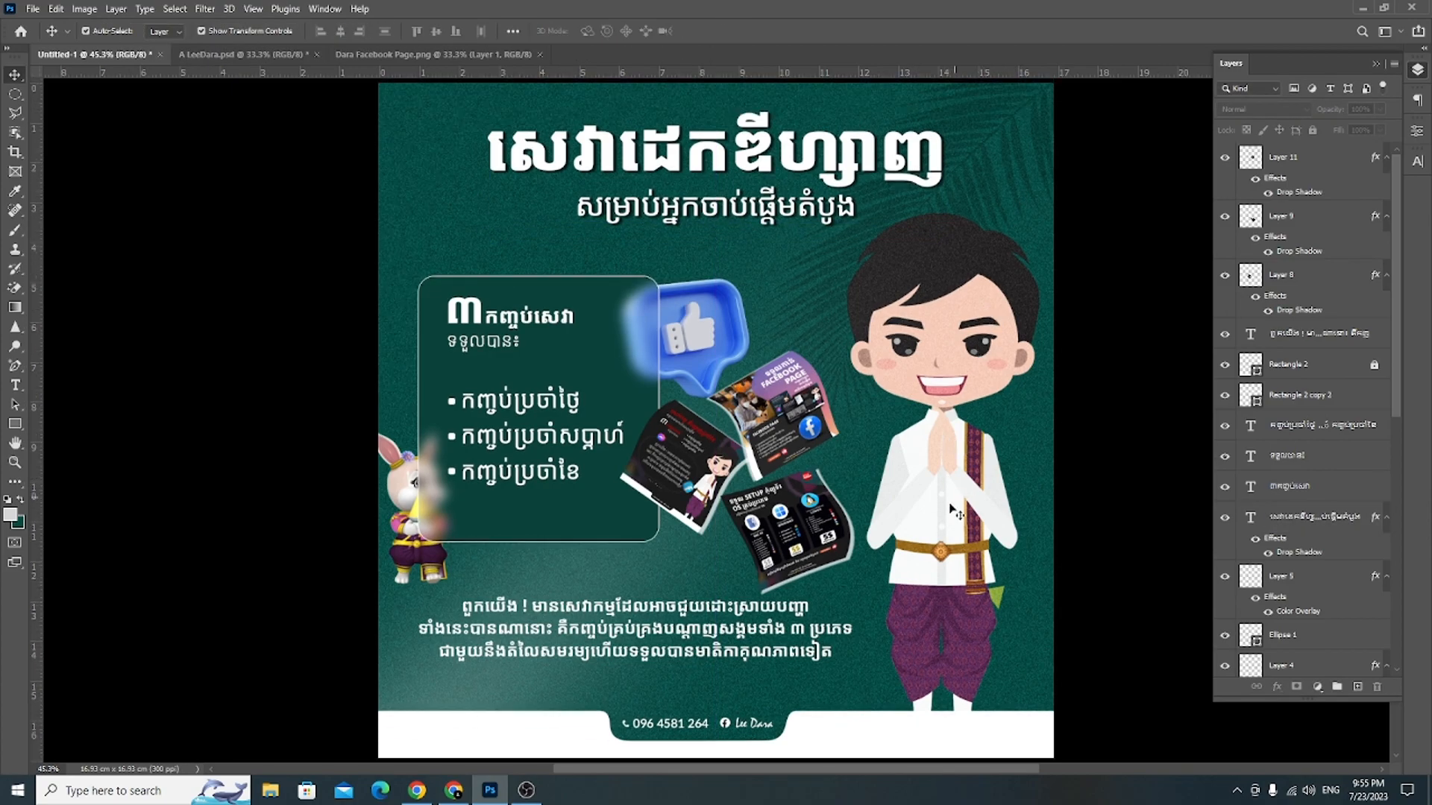
# Step: Quick-export the poster as a PNG named "Dara Design" in the File Design folder
pyautogui.click(25, 9)
pyautogui.moveTo(67, 238)
pyautogui.click(240, 239)
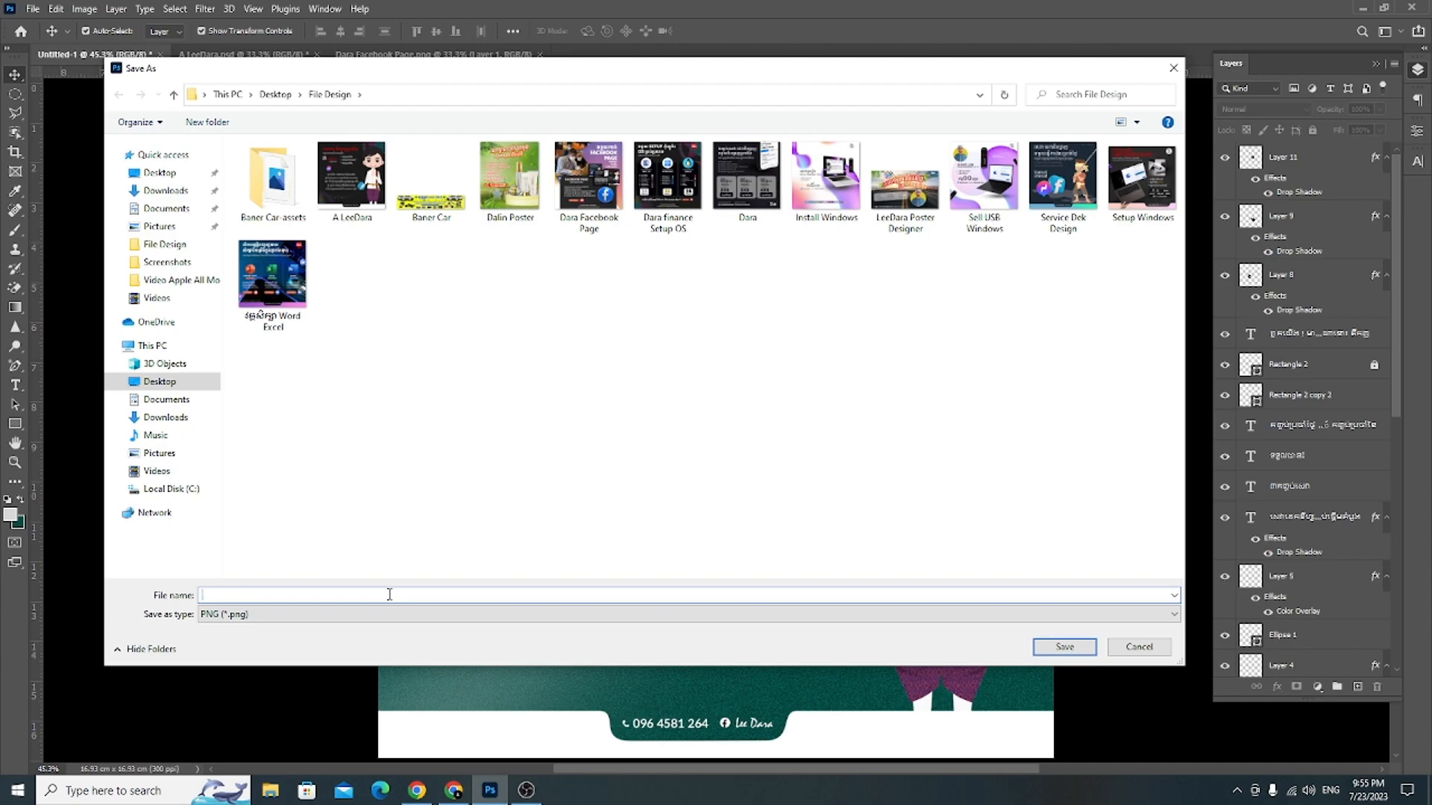
pyautogui.write('Dara Design')
pyautogui.press('Return')
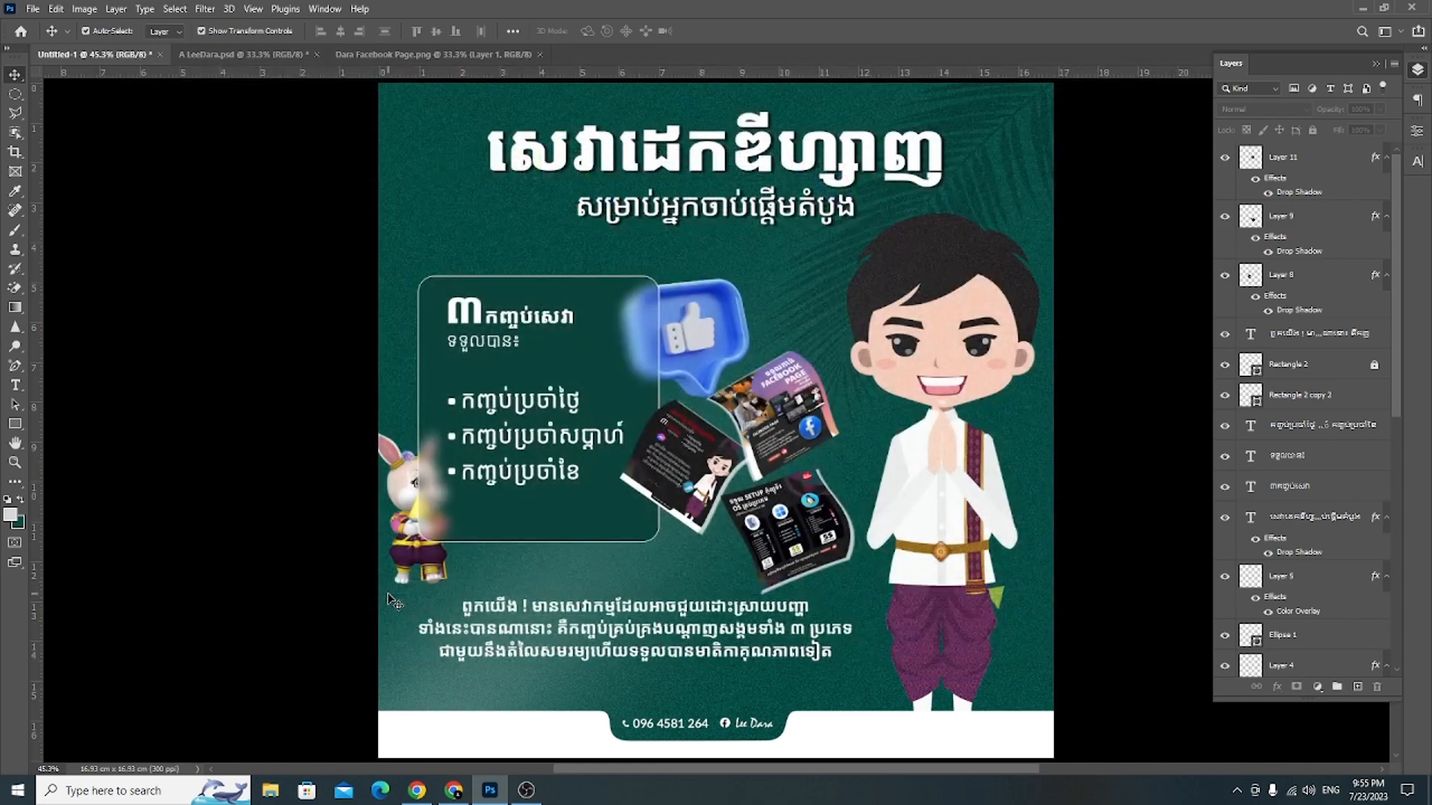
# Step: Save the document as a Photoshop file named "Dara Design" in the File Design folder
pyautogui.hotkey('ctrl', 's')
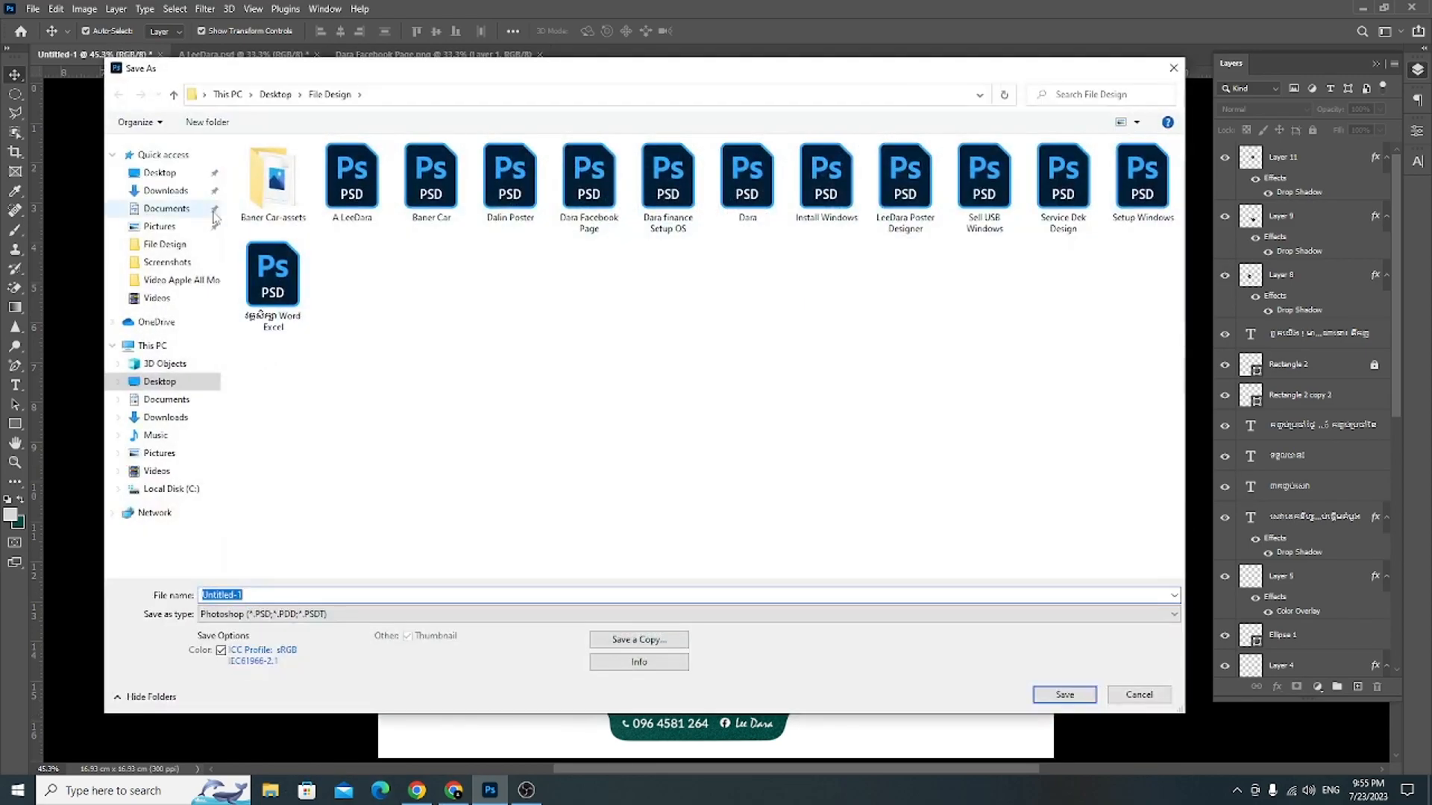
pyautogui.write('Dar')
pyautogui.write('=a')
pyautogui.press('BackSpace')
pyautogui.press('BackSpace')
pyautogui.write('=')
pyautogui.press('BackSpace')
pyautogui.press('BackSpace')
pyautogui.write('ra Design')
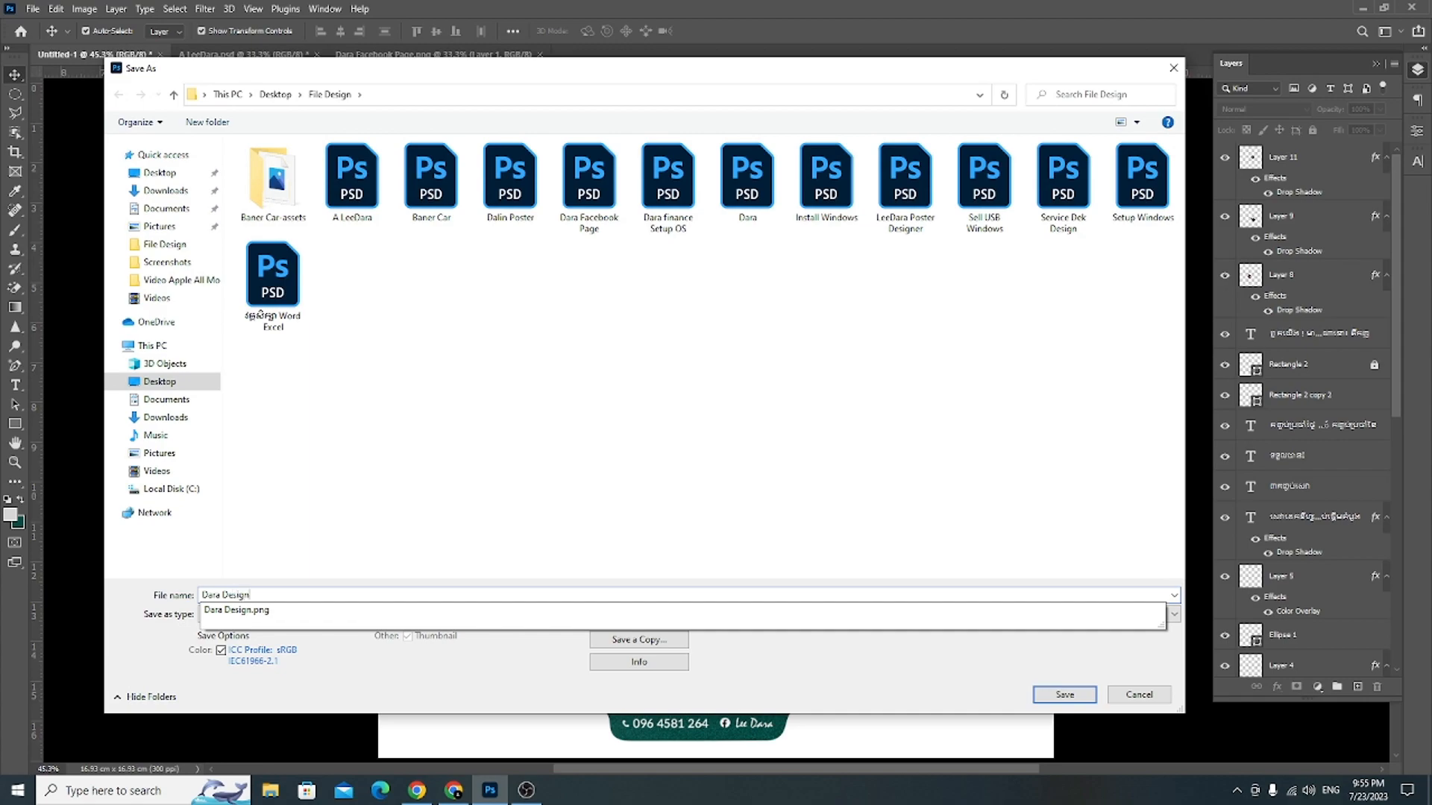
pyautogui.press('Return')
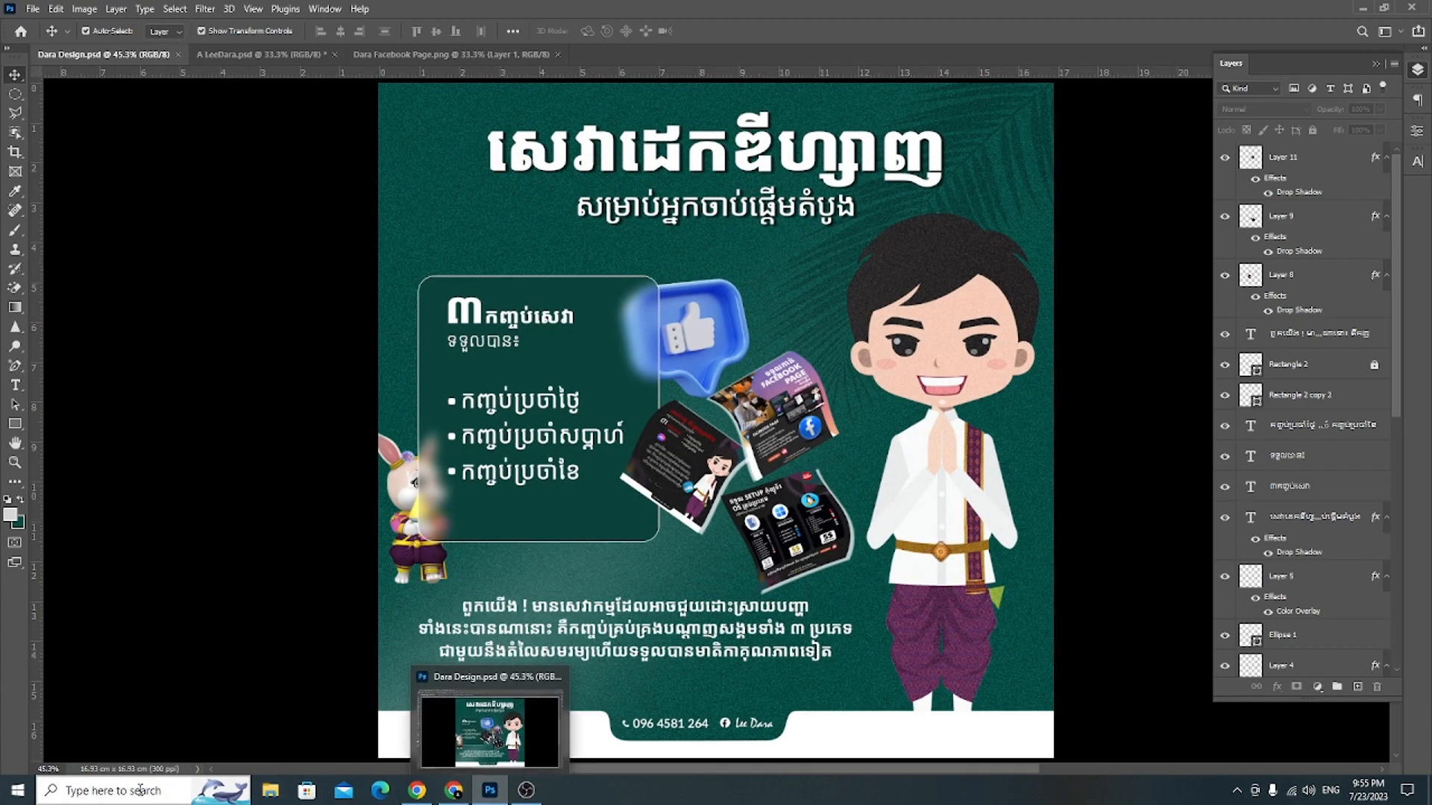
# Step: Switch to Telegram and unlock it with the local passcode
pyautogui.click(194, 789)
pyautogui.write('Te')
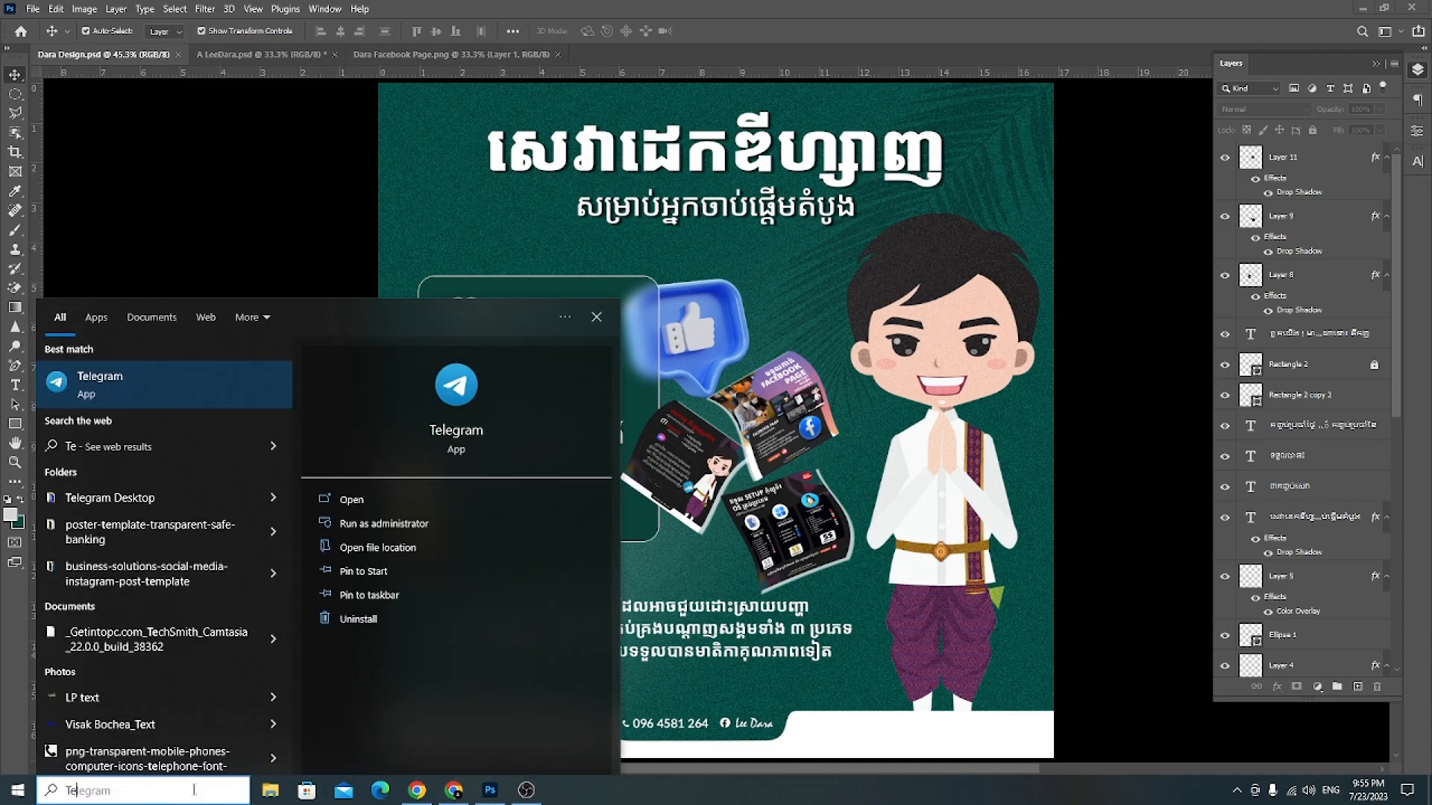
pyautogui.click(188, 395)
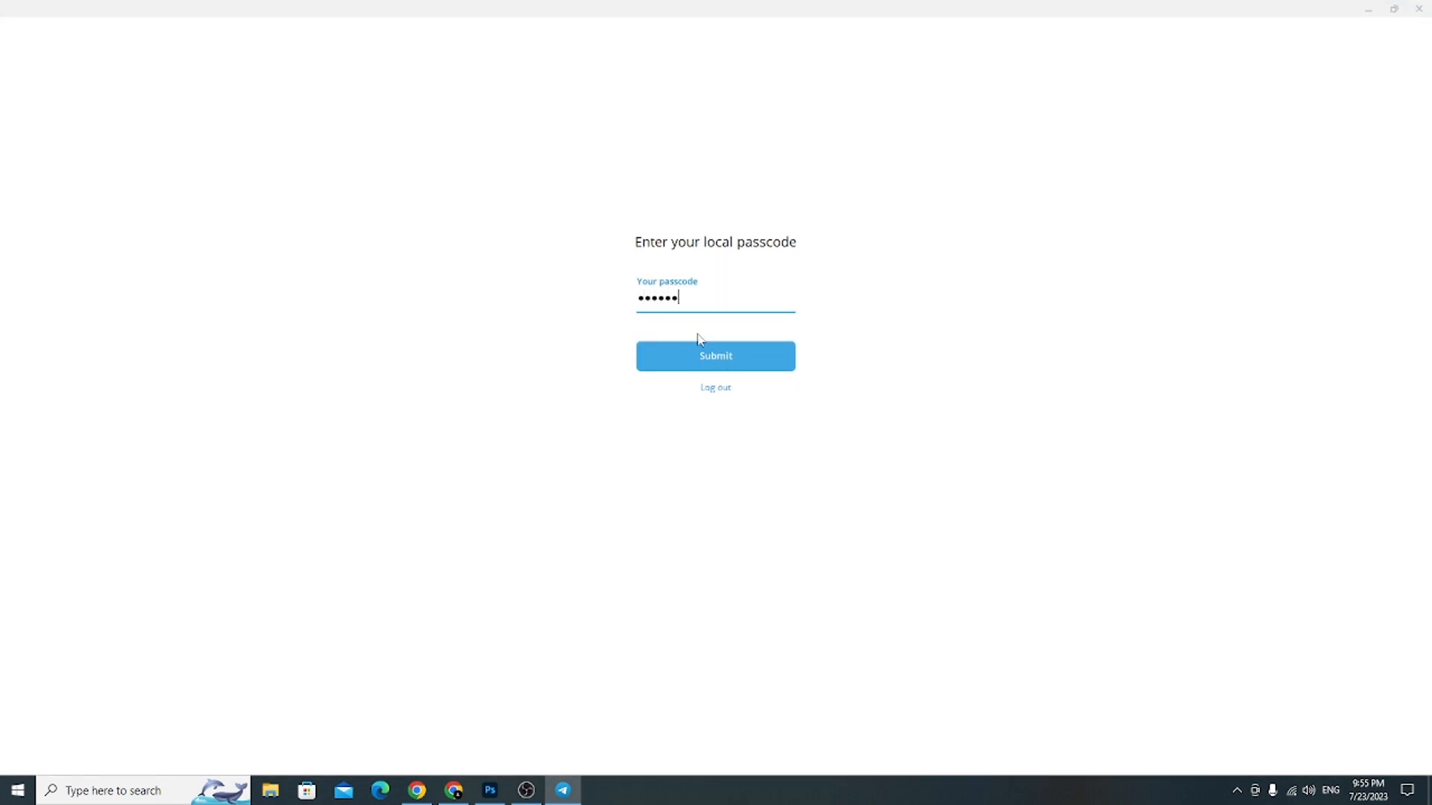
pyautogui.press('Return')
# Step: Search the personal chats for "lee" and open the LeeDara-Free group
pyautogui.click(27, 123)
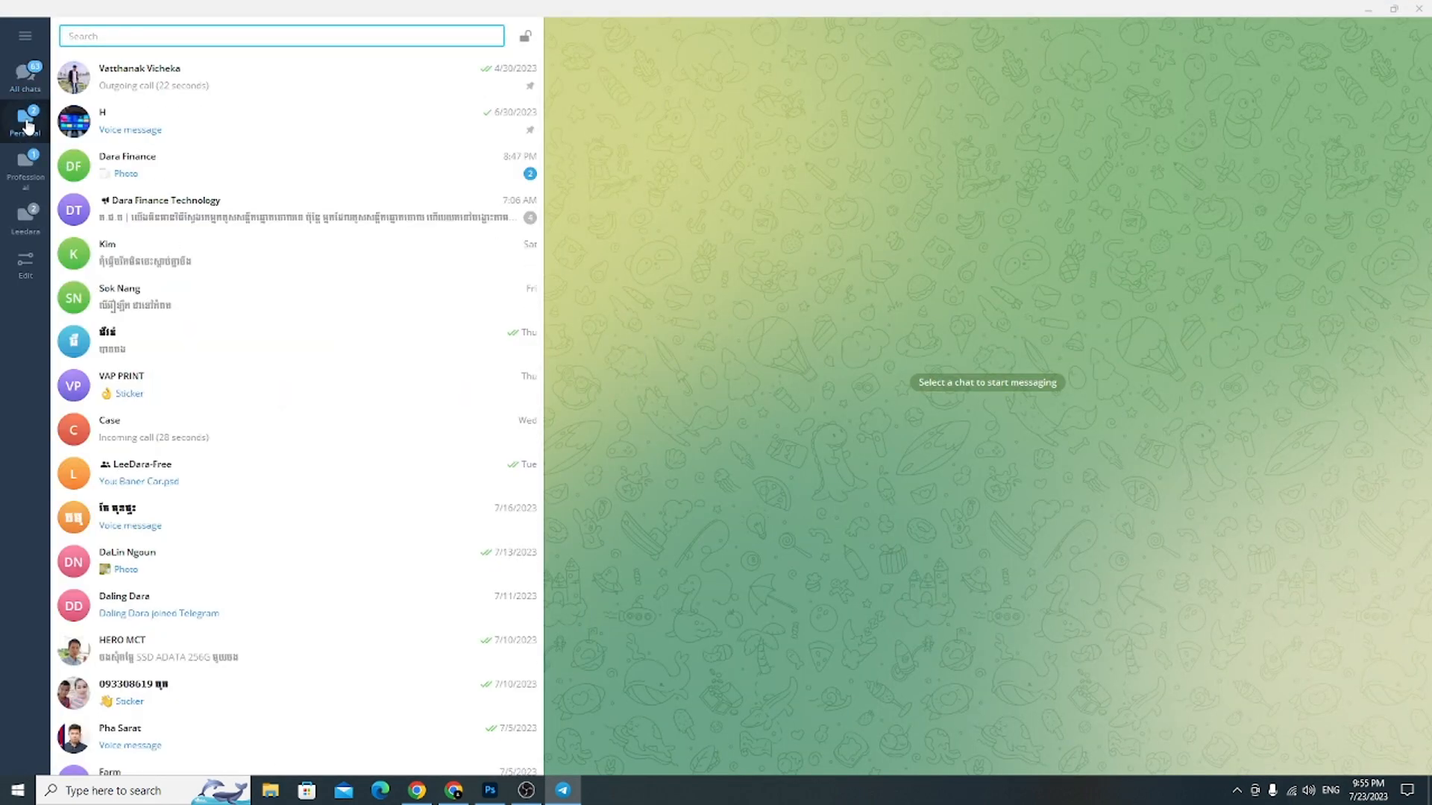
pyautogui.write('lee')
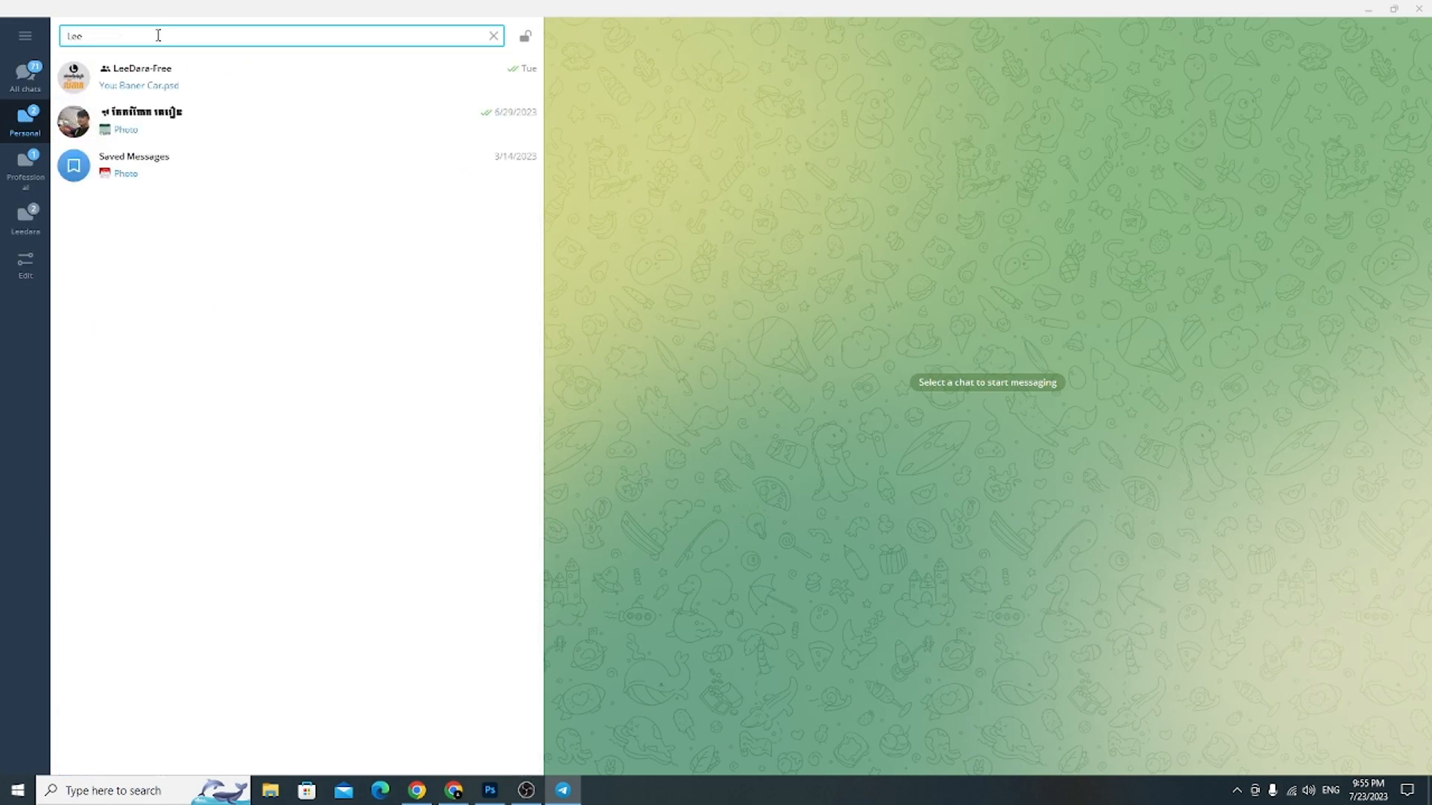
pyautogui.click(179, 90)
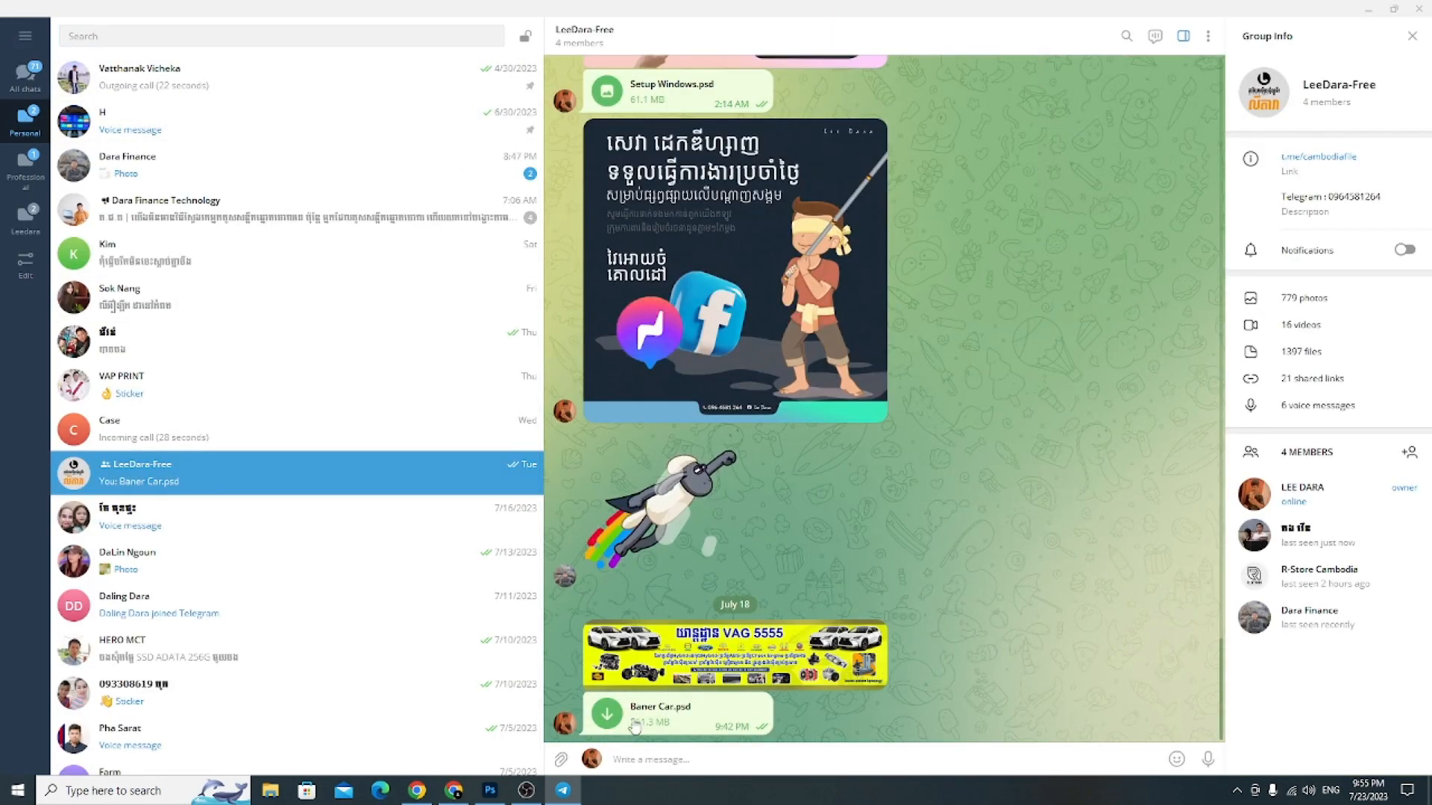
# Step: Attach files to the group chat, selecting both the image and PSD versions of Dara Design and Dara
pyautogui.click(561, 759)
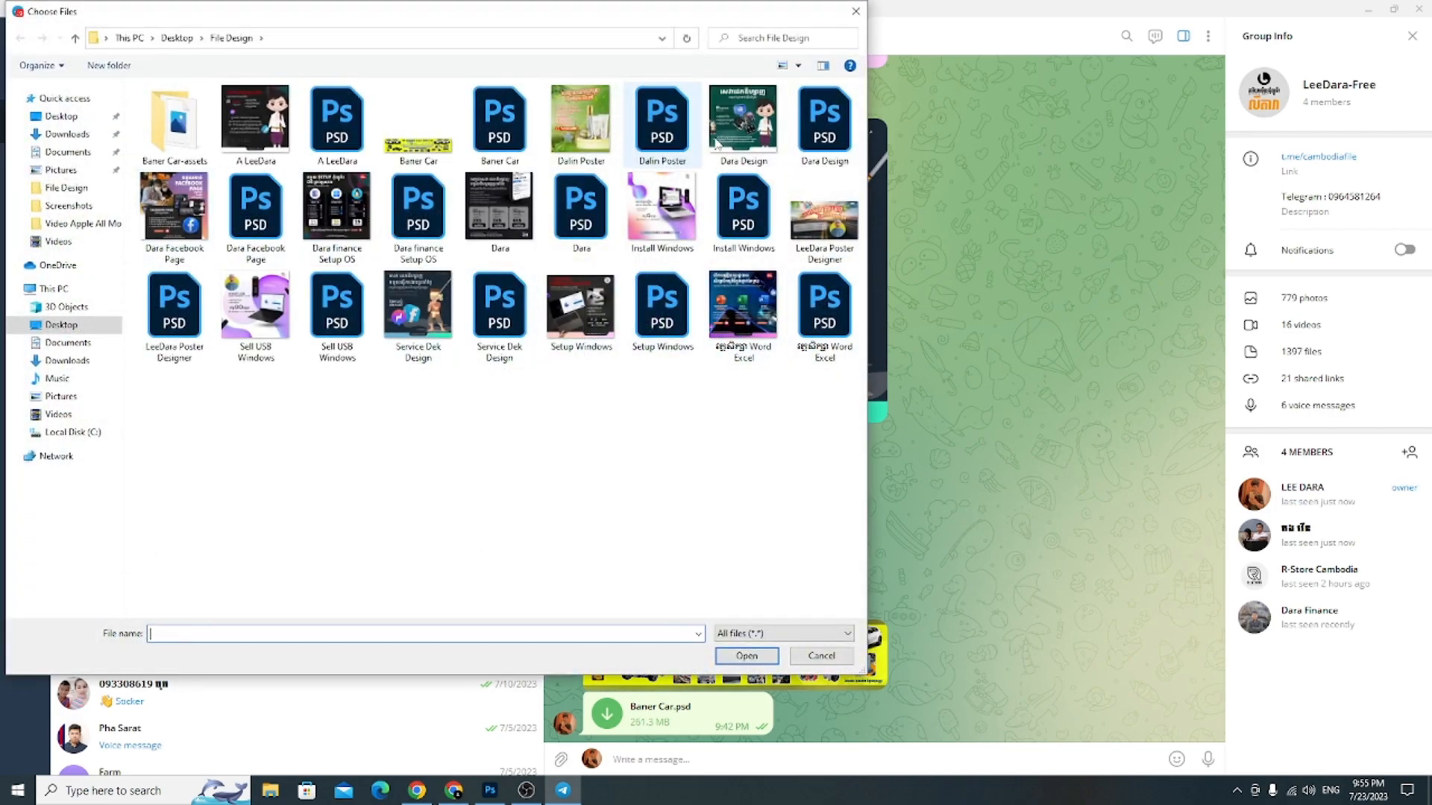
pyautogui.click(753, 126)
pyautogui.keyDown('ctrl'); pyautogui.click(824, 123); pyautogui.keyUp('ctrl')
pyautogui.keyDown('ctrl'); pyautogui.click(534, 252); pyautogui.keyUp('ctrl')
pyautogui.keyDown('ctrl'); pyautogui.click(634, 201); pyautogui.keyUp('ctrl')
pyautogui.click(732, 134)
pyautogui.keyDown('ctrl'); pyautogui.click(824, 123); pyautogui.keyUp('ctrl')
pyautogui.keyDown('ctrl'); pyautogui.click(500, 205); pyautogui.keyUp('ctrl')
pyautogui.keyDown('ctrl'); pyautogui.click(581, 205); pyautogui.keyUp('ctrl')
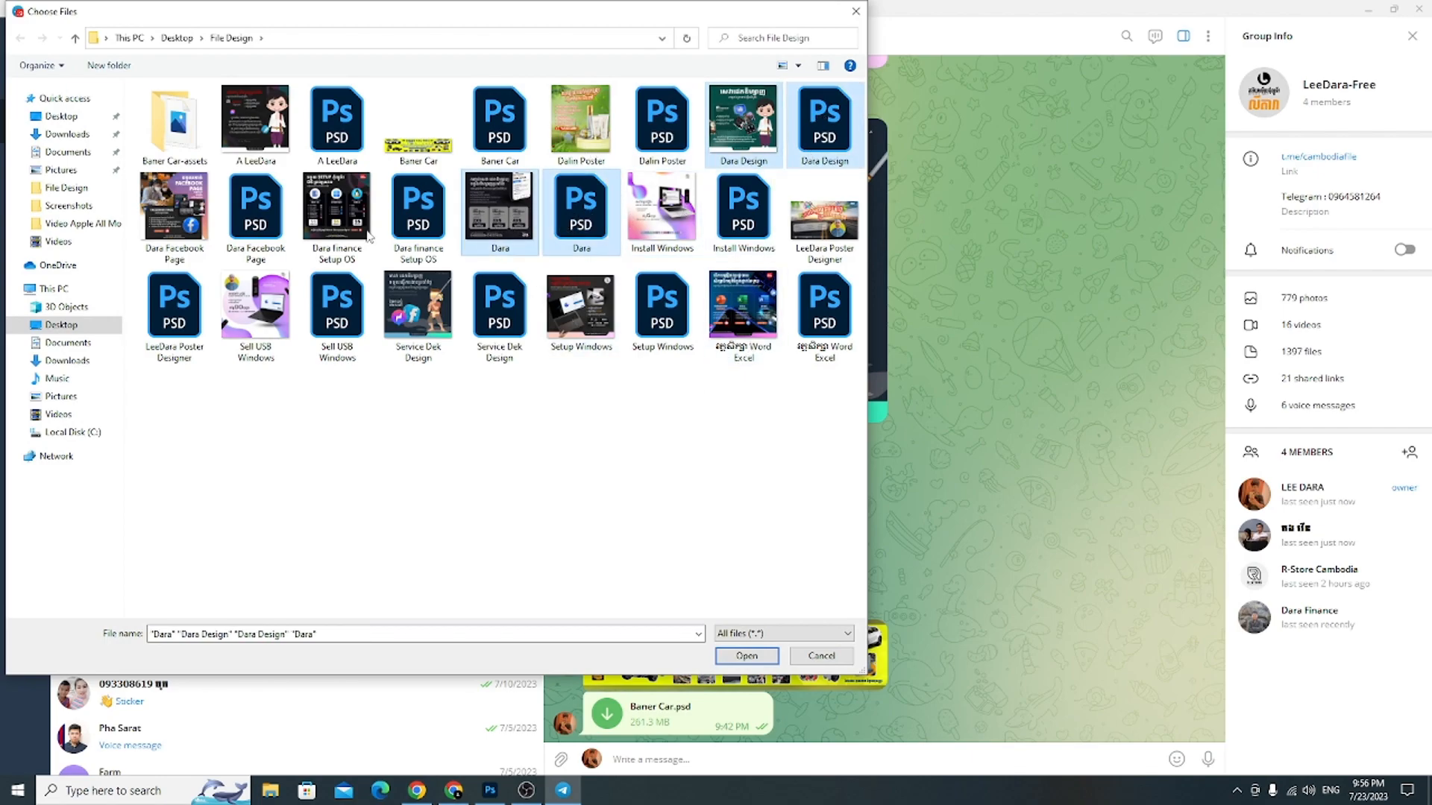
# Step: Add the Dara finance Setup OS, Dara Facebook Page, A LeeDara and Word Excel image and PSD pairs, and send all the files
pyautogui.keyDown('ctrl'); pyautogui.click(335, 222); pyautogui.keyUp('ctrl')
pyautogui.keyDown('ctrl'); pyautogui.click(417, 208); pyautogui.keyUp('ctrl')
pyautogui.keyDown('ctrl'); pyautogui.click(255, 209); pyautogui.keyUp('ctrl')
pyautogui.keyDown('ctrl'); pyautogui.click(175, 208); pyautogui.keyUp('ctrl')
pyautogui.keyDown('ctrl'); pyautogui.click(280, 123); pyautogui.keyUp('ctrl')
pyautogui.keyDown('ctrl'); pyautogui.click(337, 138); pyautogui.keyUp('ctrl')
pyautogui.keyDown('ctrl'); pyautogui.click(724, 306); pyautogui.keyUp('ctrl')
pyautogui.keyDown('ctrl'); pyautogui.click(824, 317); pyautogui.keyUp('ctrl')
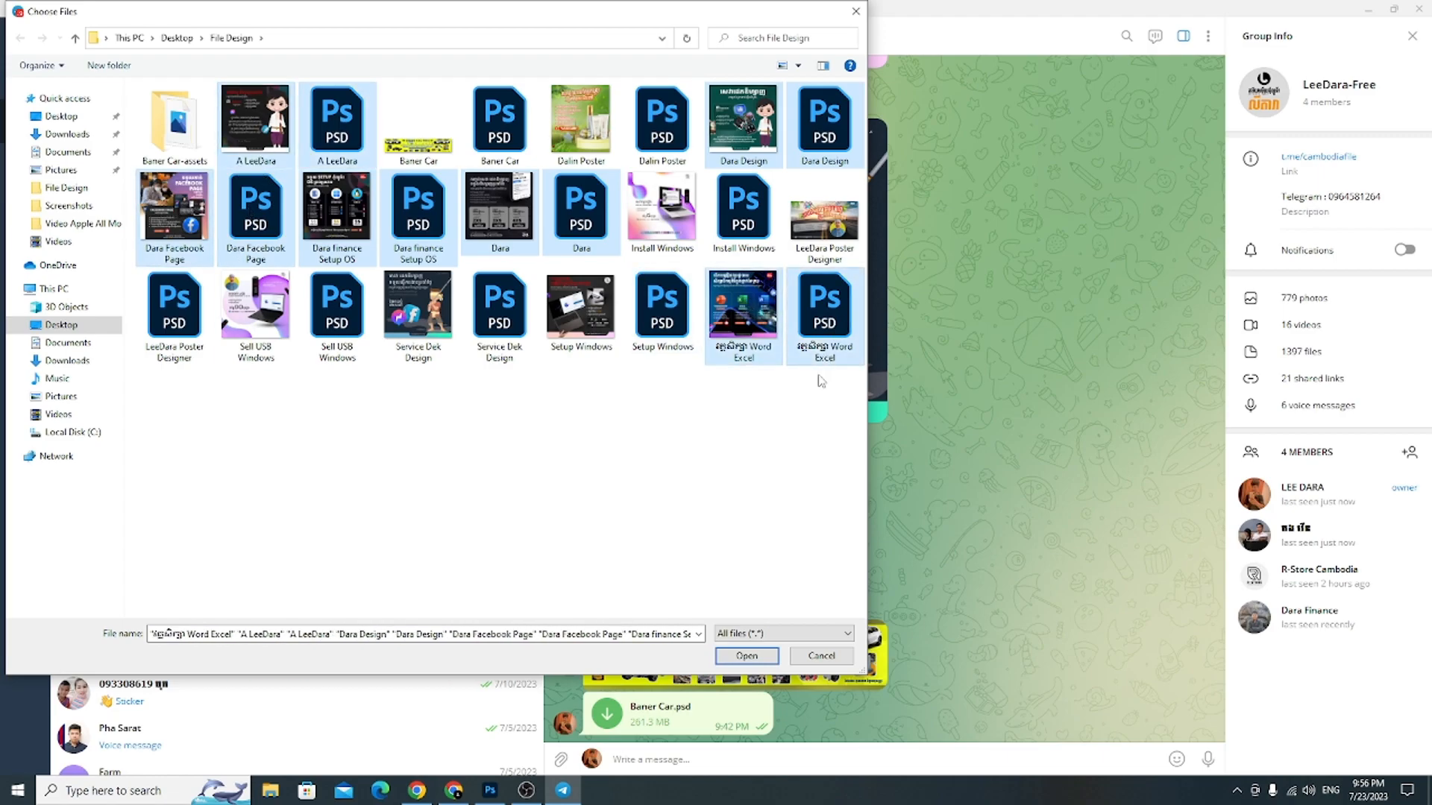
pyautogui.click(747, 656)
pyautogui.click(815, 752)
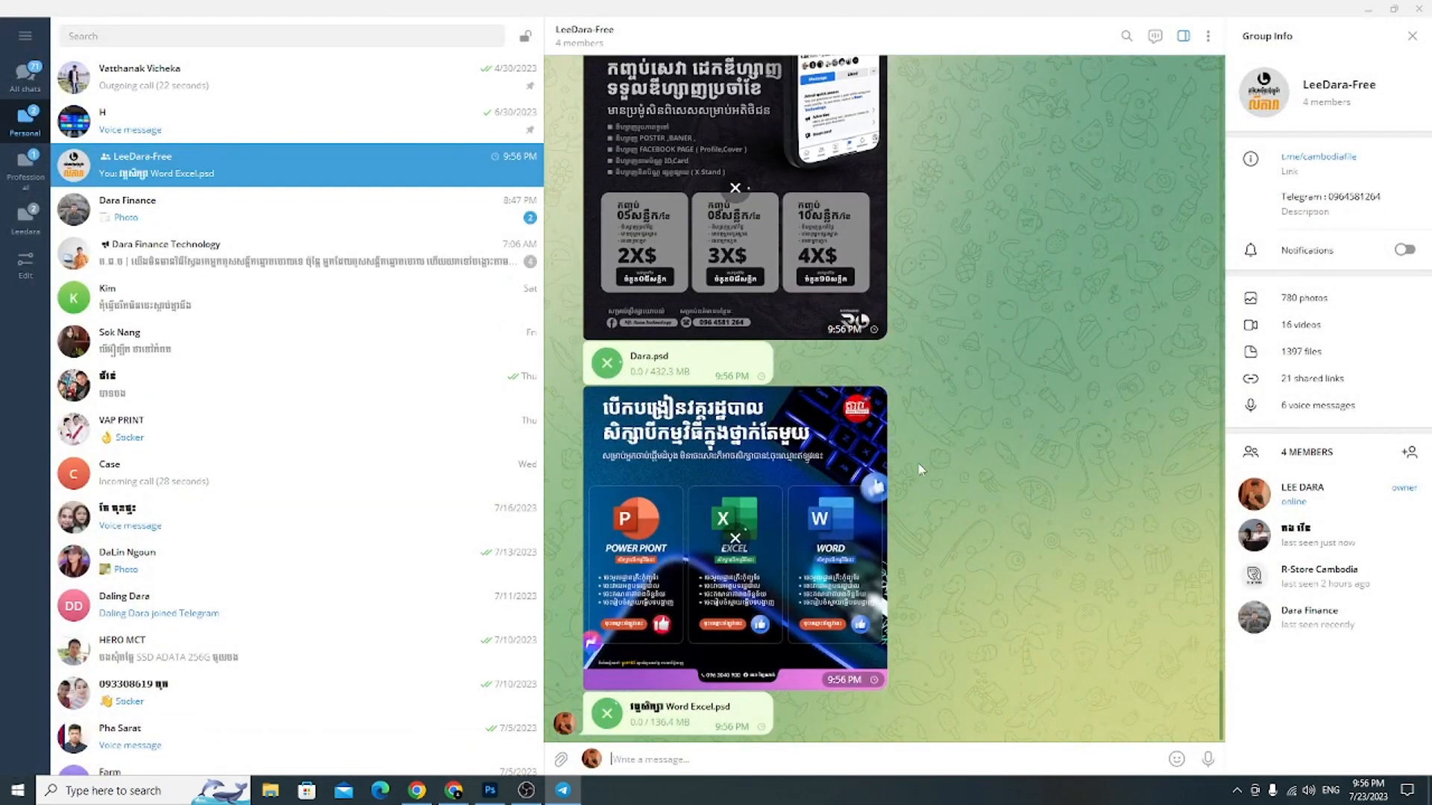
# Step: Search the chats for "Lee" and open the Khmer-named channel
pyautogui.click(172, 31)
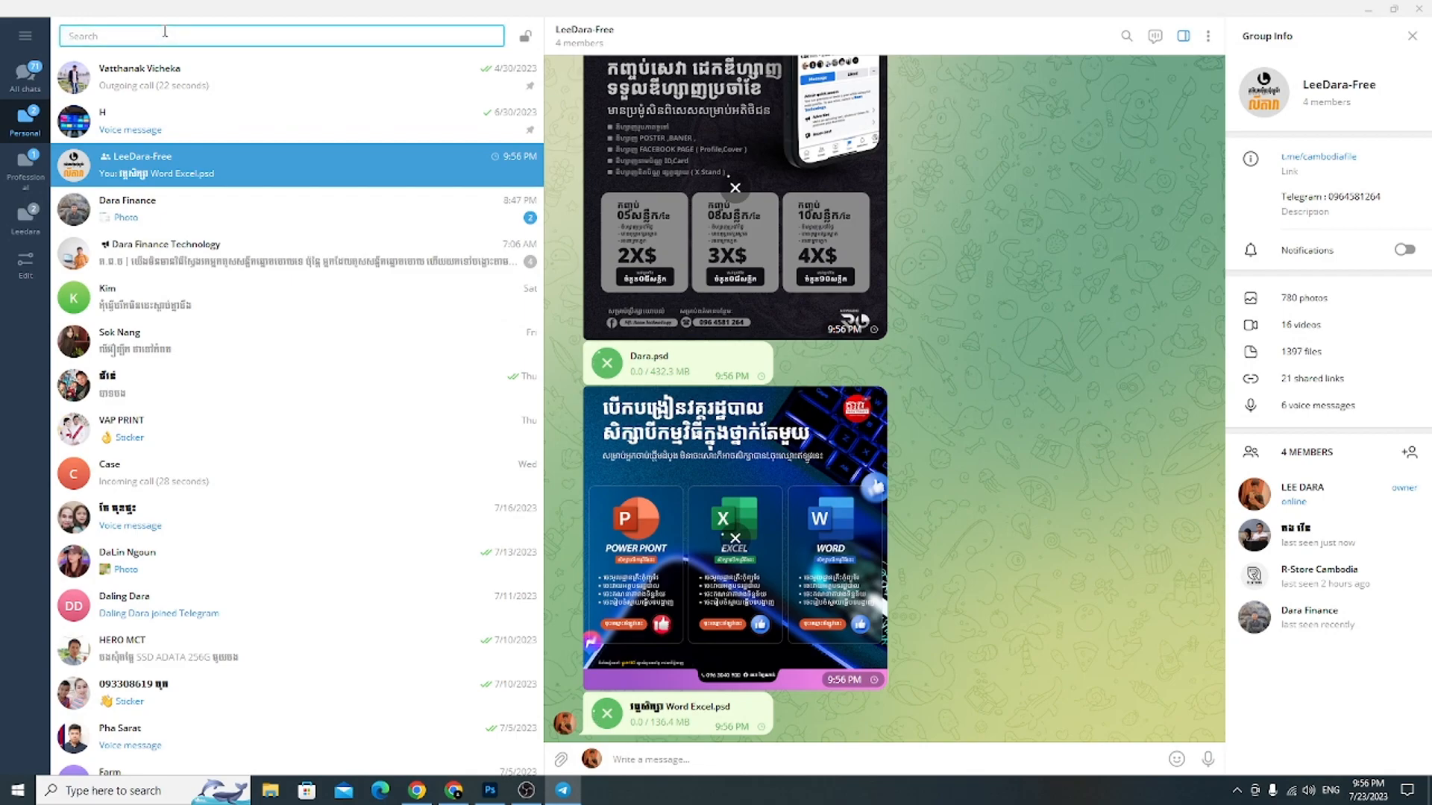
pyautogui.write('Lee')
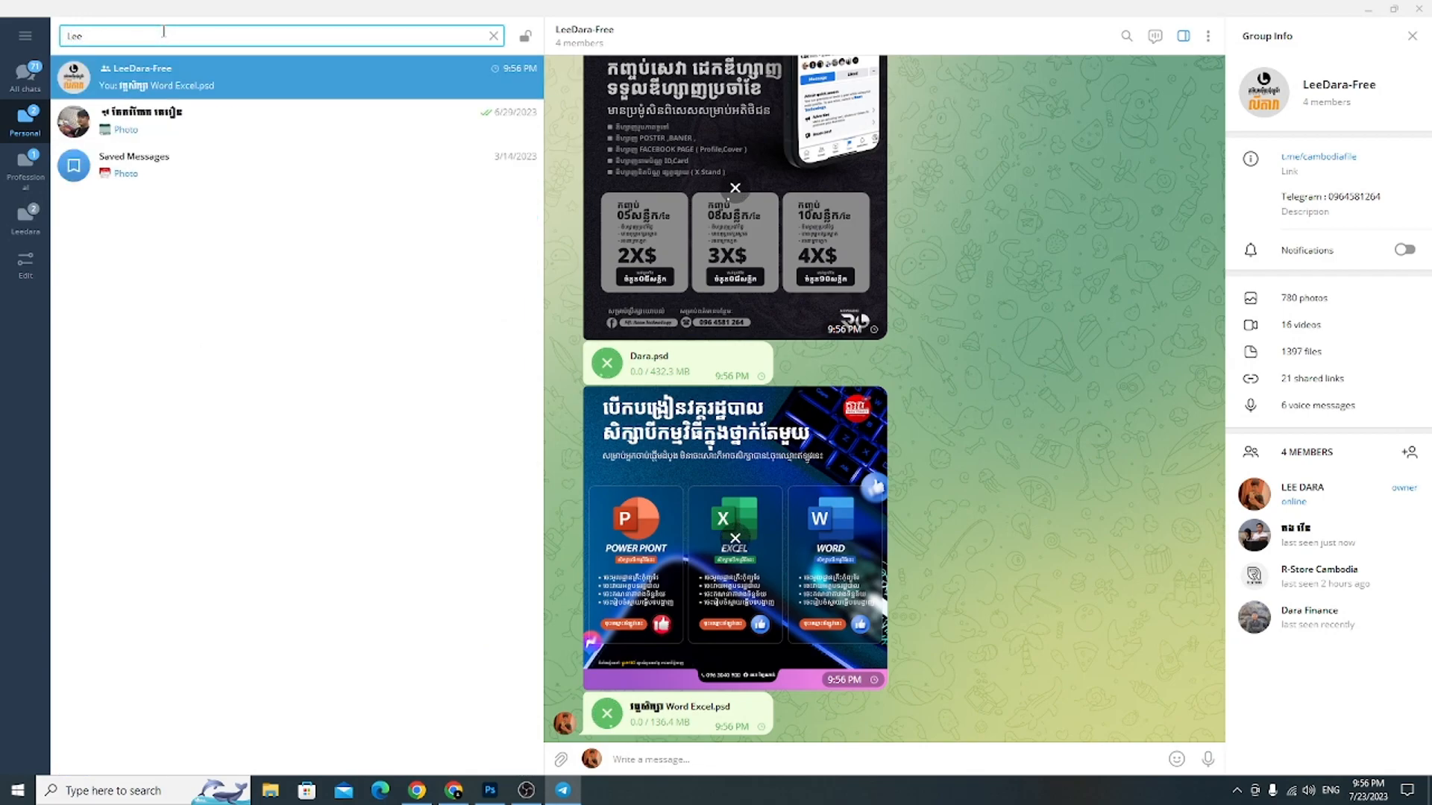
pyautogui.click(286, 130)
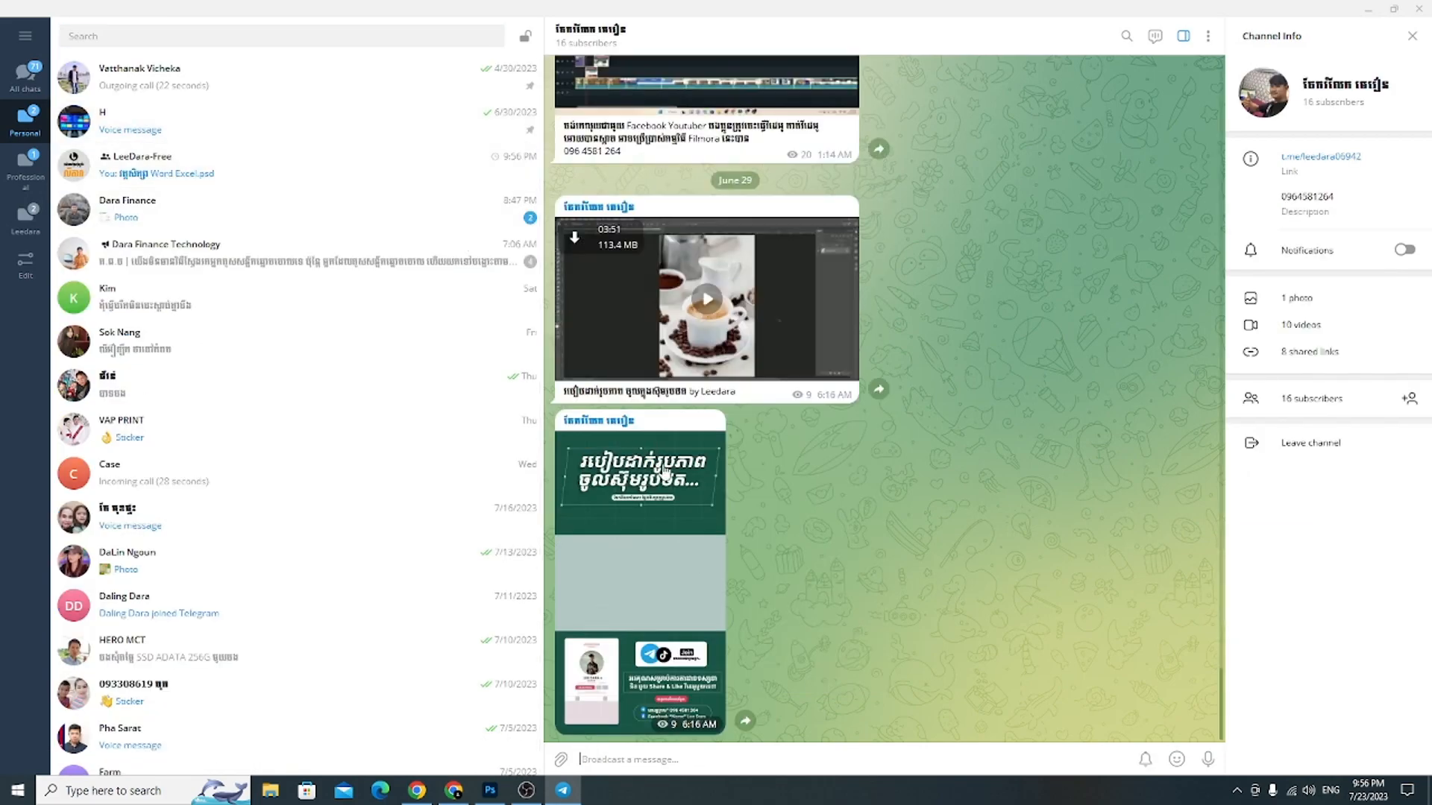
# Step: Attach files to the channel, selecting the A LeeDara and Dara Design images and their PSD files
pyautogui.click(560, 760)
pyautogui.click(275, 161)
pyautogui.keyDown('ctrl'); pyautogui.click(336, 123); pyautogui.keyUp('ctrl')
pyautogui.keyDown('ctrl'); pyautogui.click(743, 123); pyautogui.keyUp('ctrl')
pyautogui.keyDown('ctrl'); pyautogui.click(833, 114); pyautogui.keyUp('ctrl')
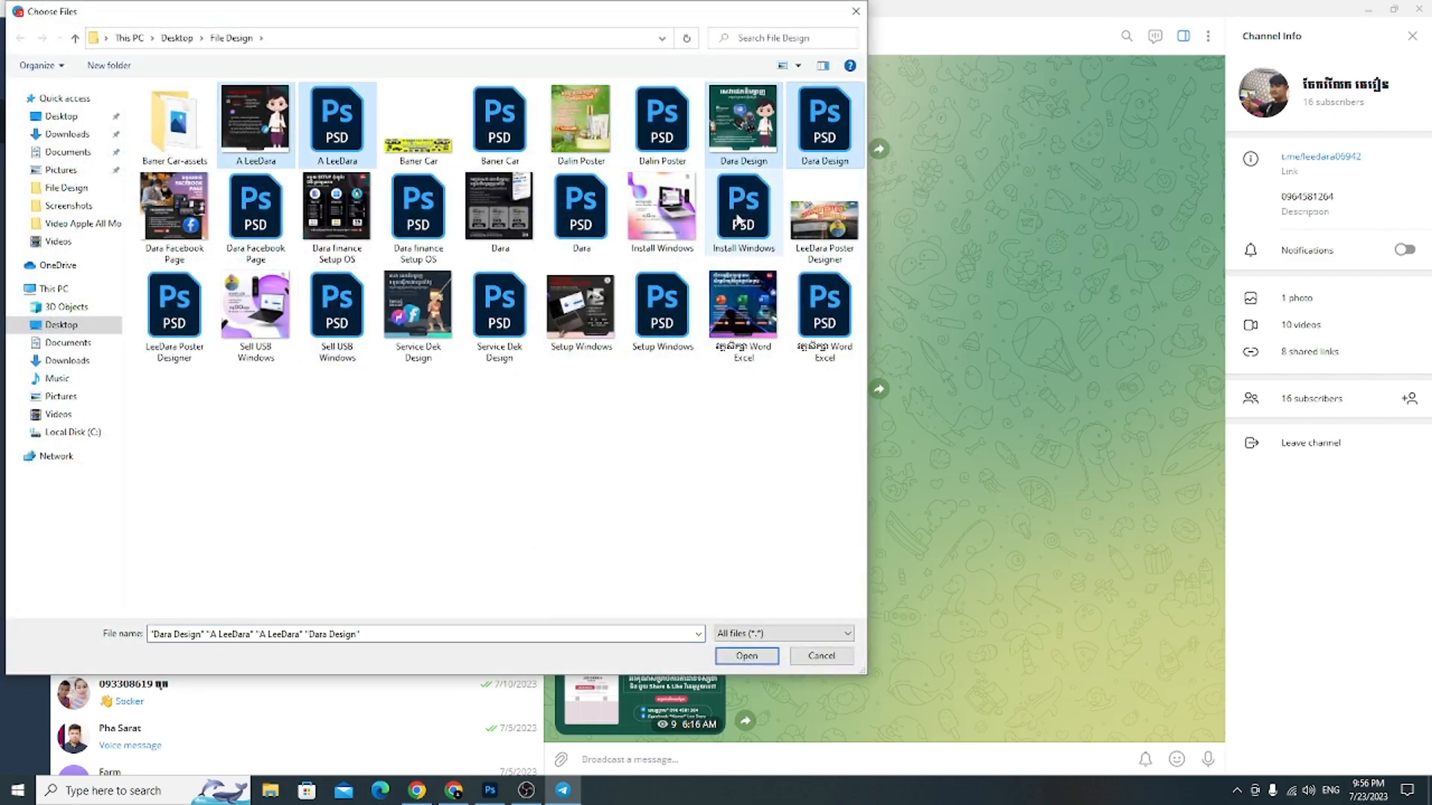
# Step: Add the Dara, Dara finance Setup OS, Dara Facebook Page and Word Excel image and PSD pairs, and send them to the channel
pyautogui.keyDown('ctrl'); pyautogui.click(581, 209); pyautogui.keyUp('ctrl')
pyautogui.keyDown('ctrl'); pyautogui.click(499, 209); pyautogui.keyUp('ctrl')
pyautogui.keyDown('ctrl'); pyautogui.click(418, 207); pyautogui.keyUp('ctrl')
pyautogui.keyDown('ctrl'); pyautogui.click(336, 209); pyautogui.keyUp('ctrl')
pyautogui.keyDown('ctrl'); pyautogui.click(175, 212); pyautogui.keyUp('ctrl')
pyautogui.keyDown('ctrl'); pyautogui.click(255, 209); pyautogui.keyUp('ctrl')
pyautogui.keyDown('ctrl'); pyautogui.click(743, 305); pyautogui.keyUp('ctrl')
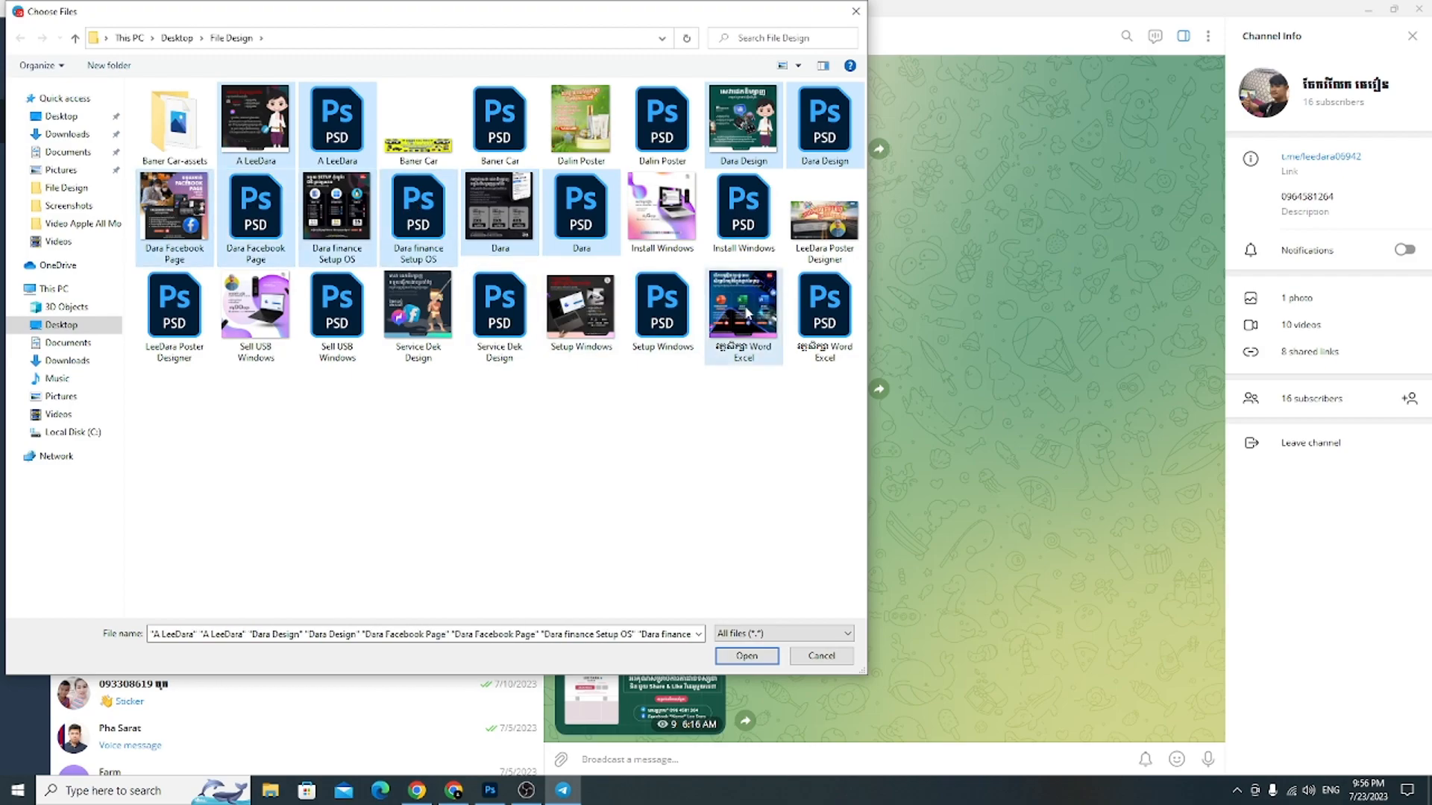
pyautogui.keyDown('ctrl'); pyautogui.click(824, 306); pyautogui.keyUp('ctrl')
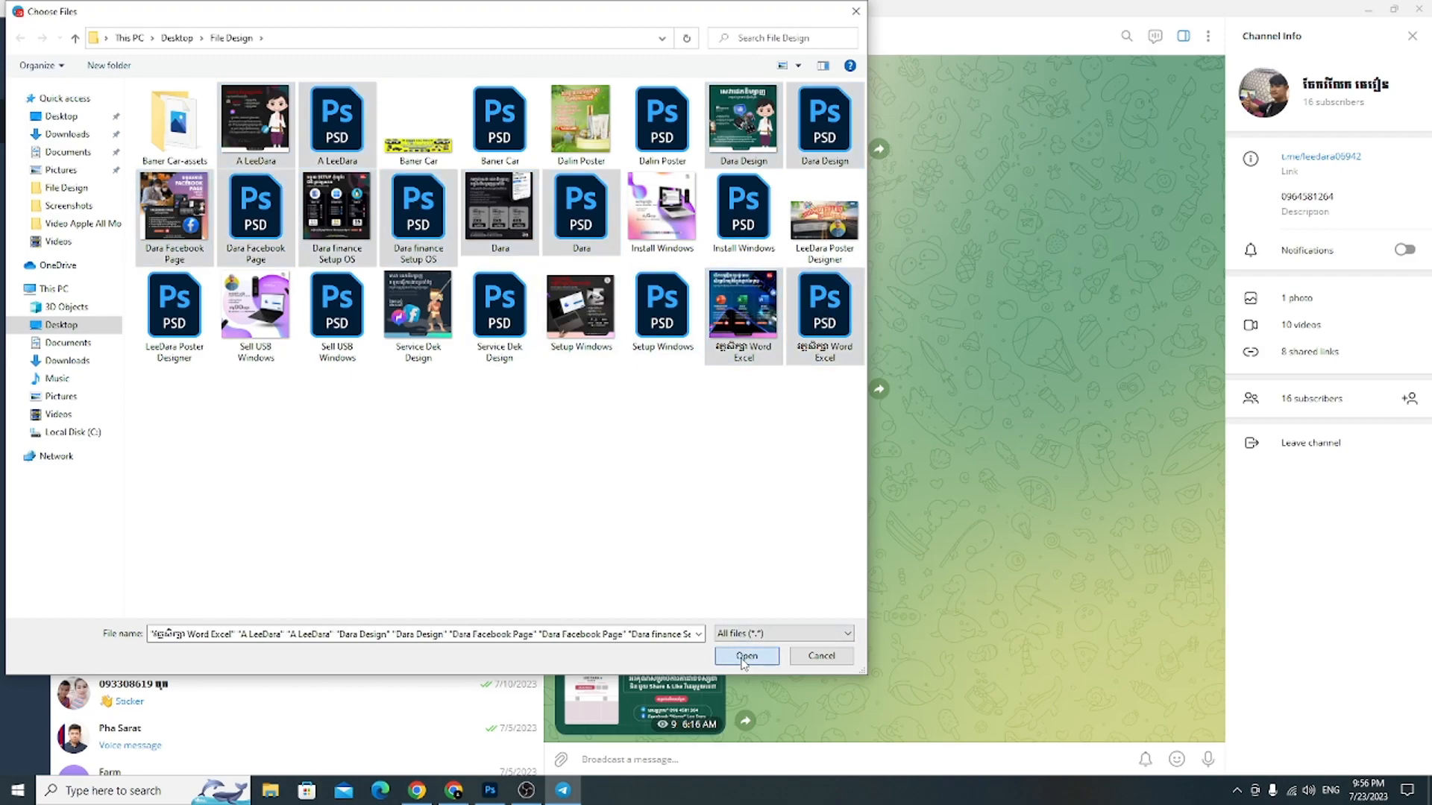
pyautogui.click(745, 657)
pyautogui.click(815, 751)
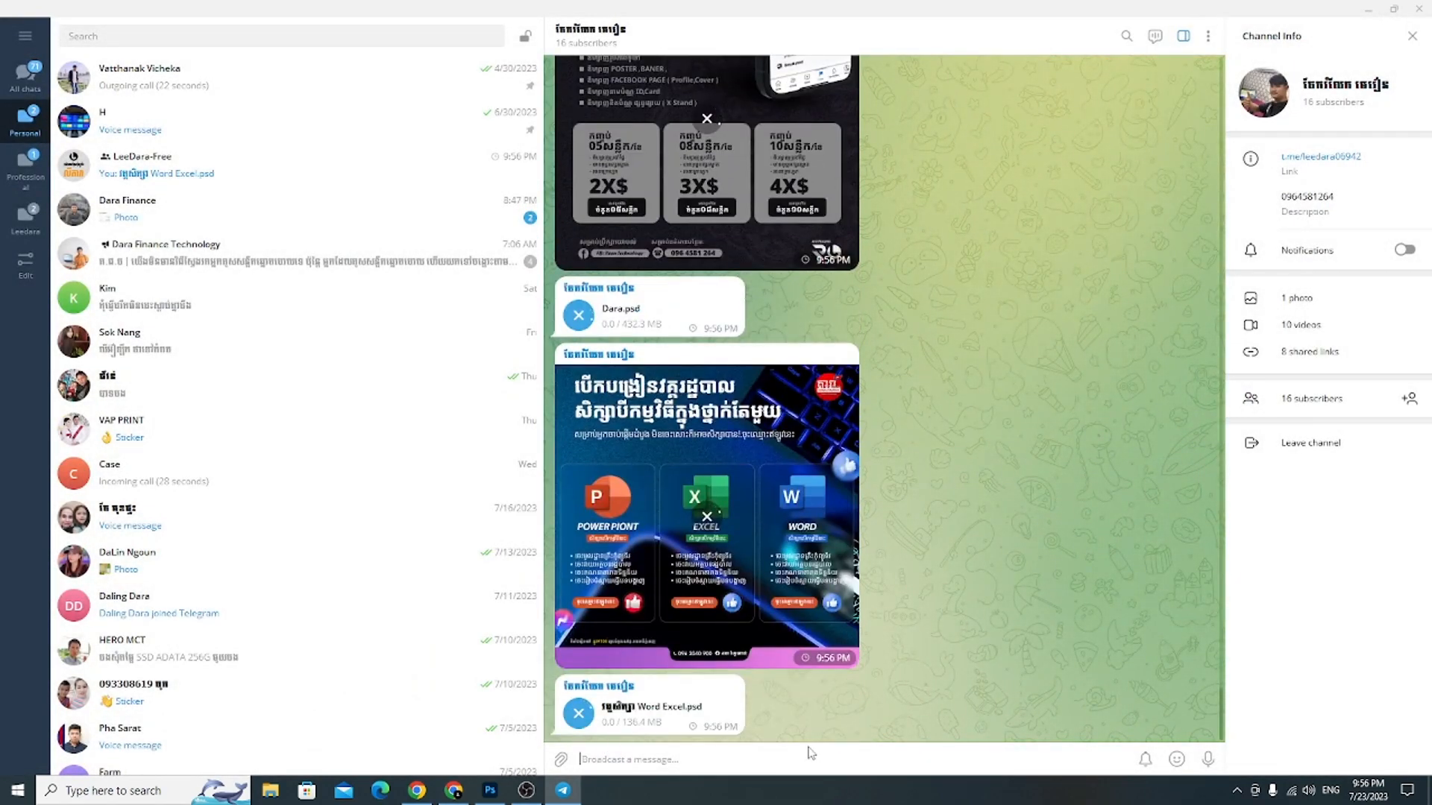
# Step: Review the A LeeDara and Dara Design posts sent to the channel
pyautogui.scroll(10, 874, 535)
pyautogui.scroll(3, 874, 536)
pyautogui.click(650, 472)
pyautogui.click(947, 561)
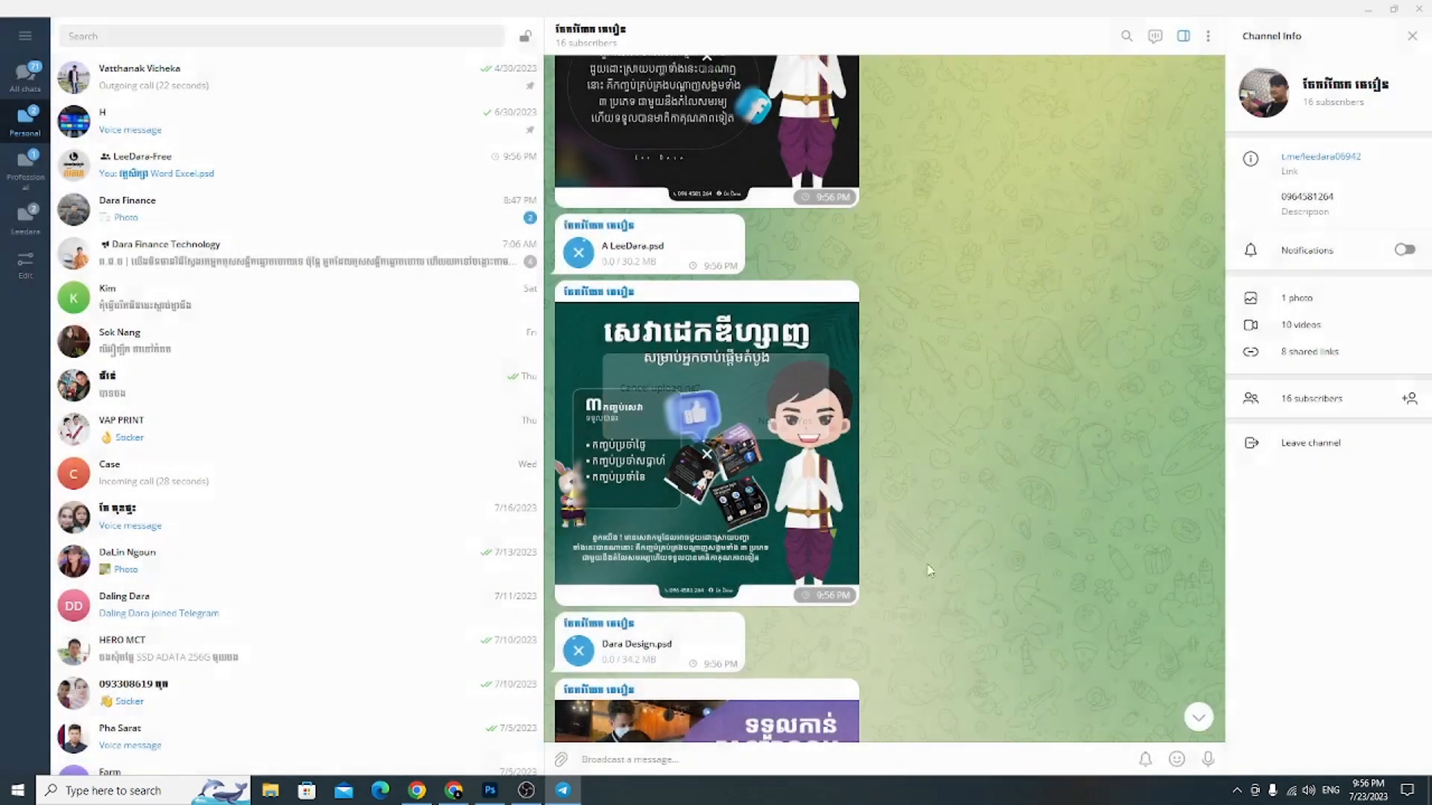
pyautogui.scroll(3, 778, 543)
pyautogui.scroll(-3, 768, 548)
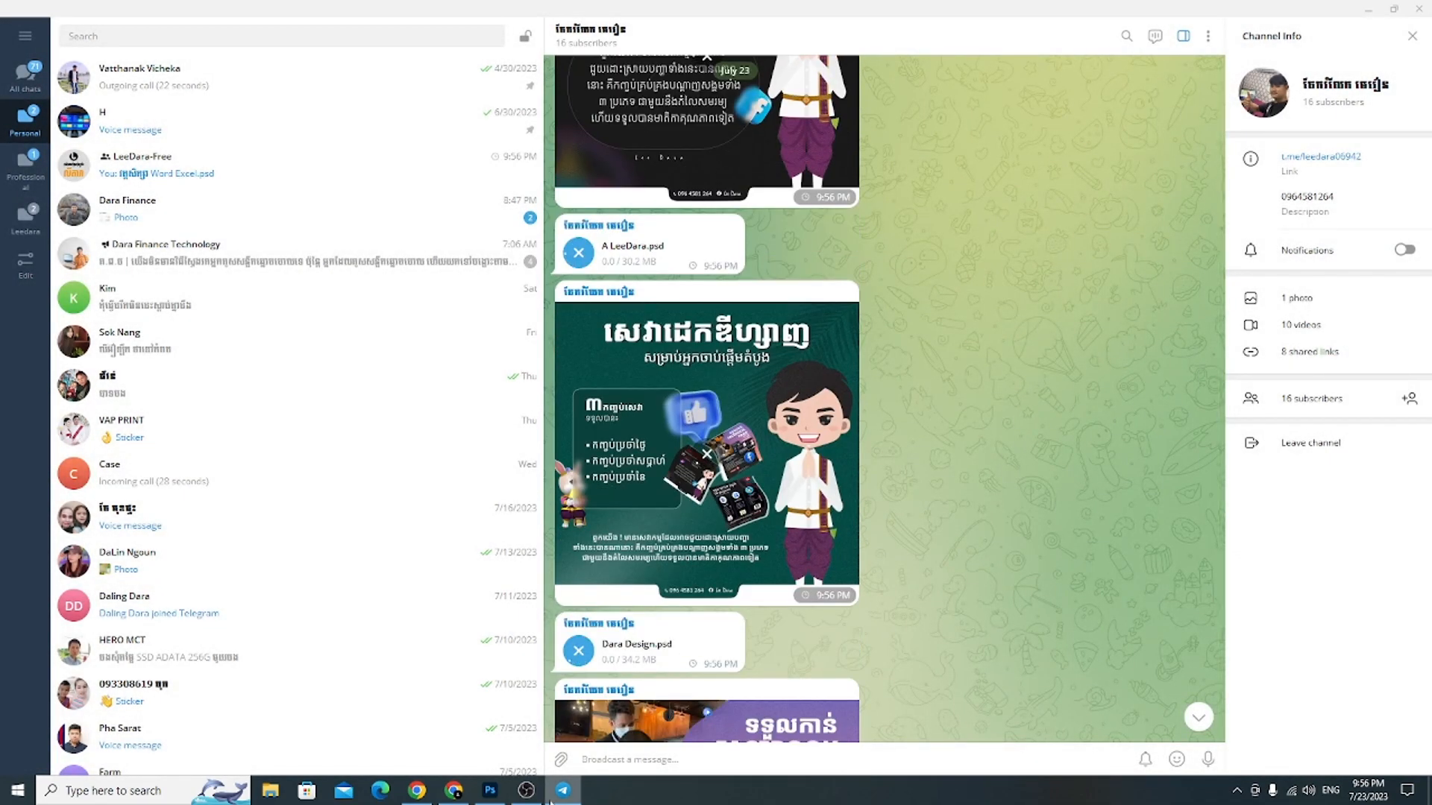